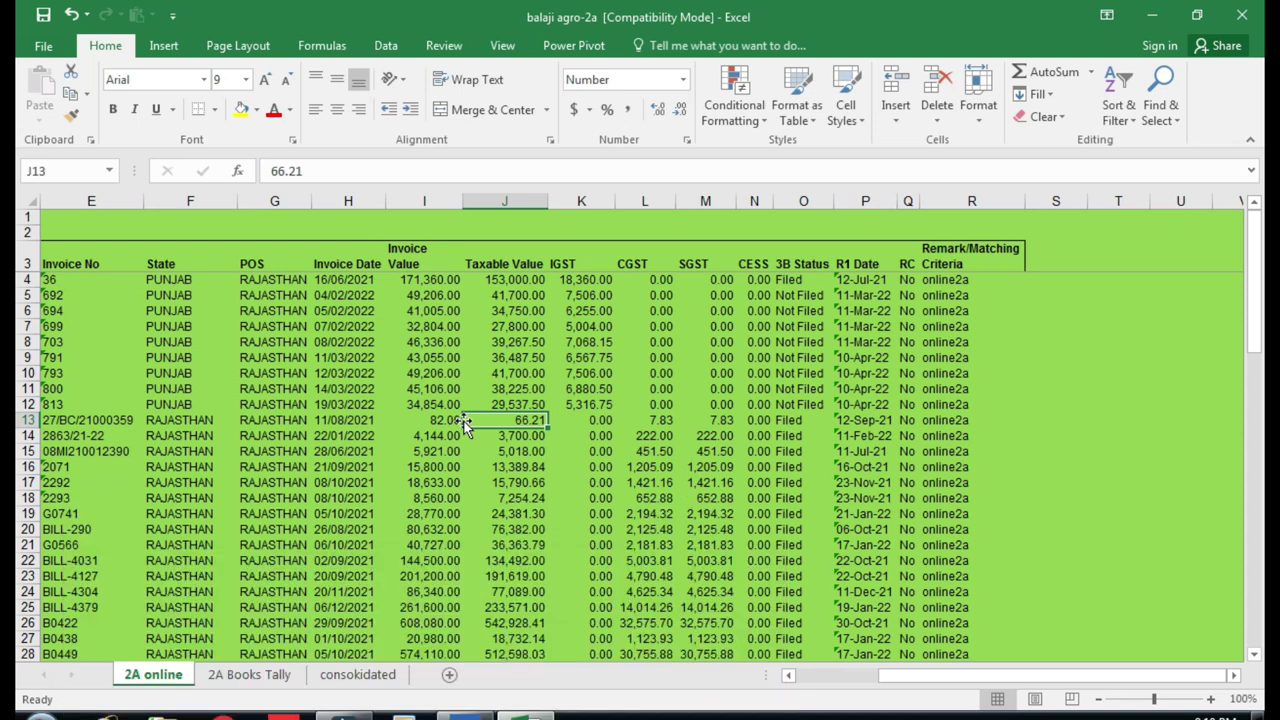
Step: Check the IGST amount in cell K6, then switch to TallyPrime's Gateway of Tally
{"action": "left_click", "coordinate": [585, 313]}
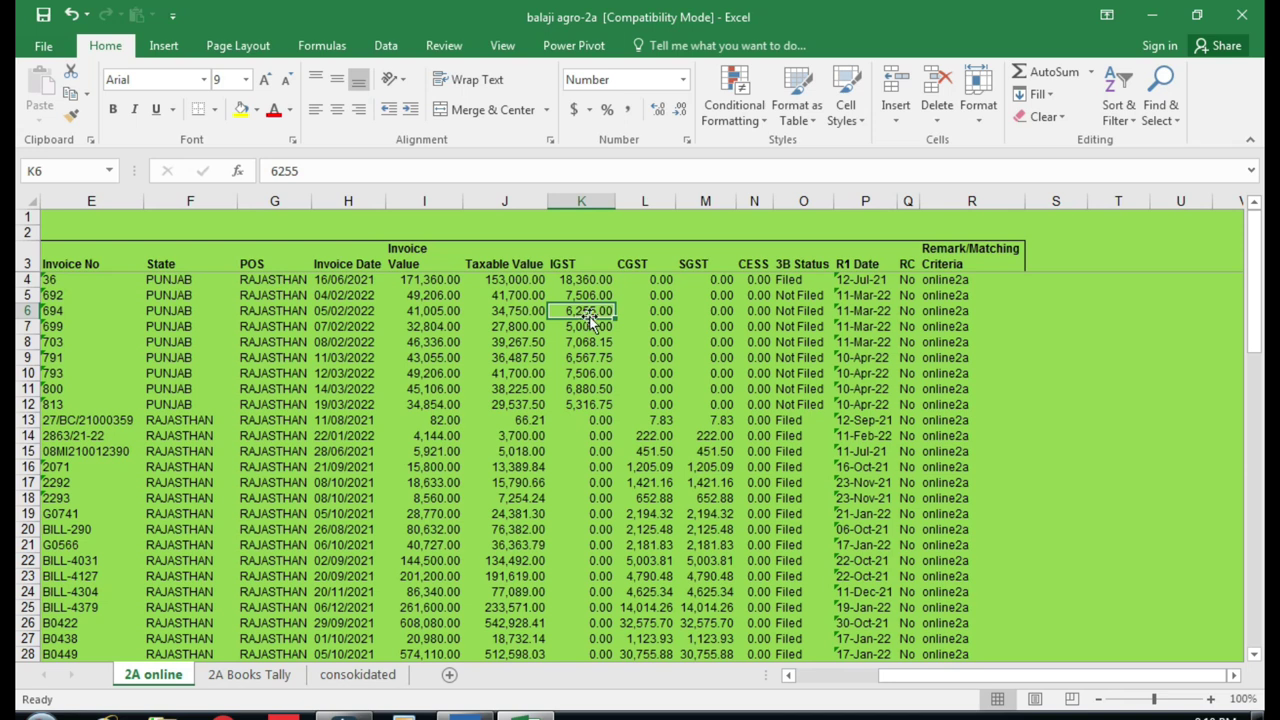
{"action": "left_click", "coordinate": [467, 710]}
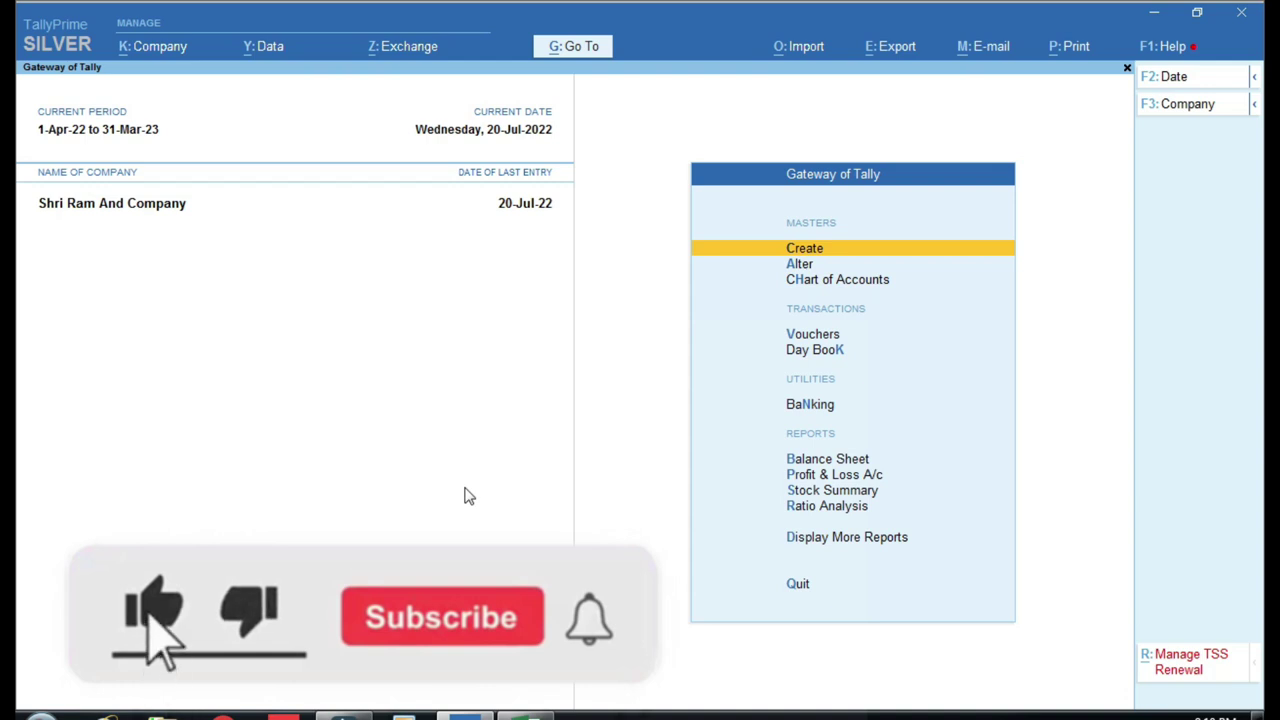
Step: Return from TallyPrime to the 2A online sheet of the balaji agro-2a workbook
{"action": "key", "text": "alt+Tab"}
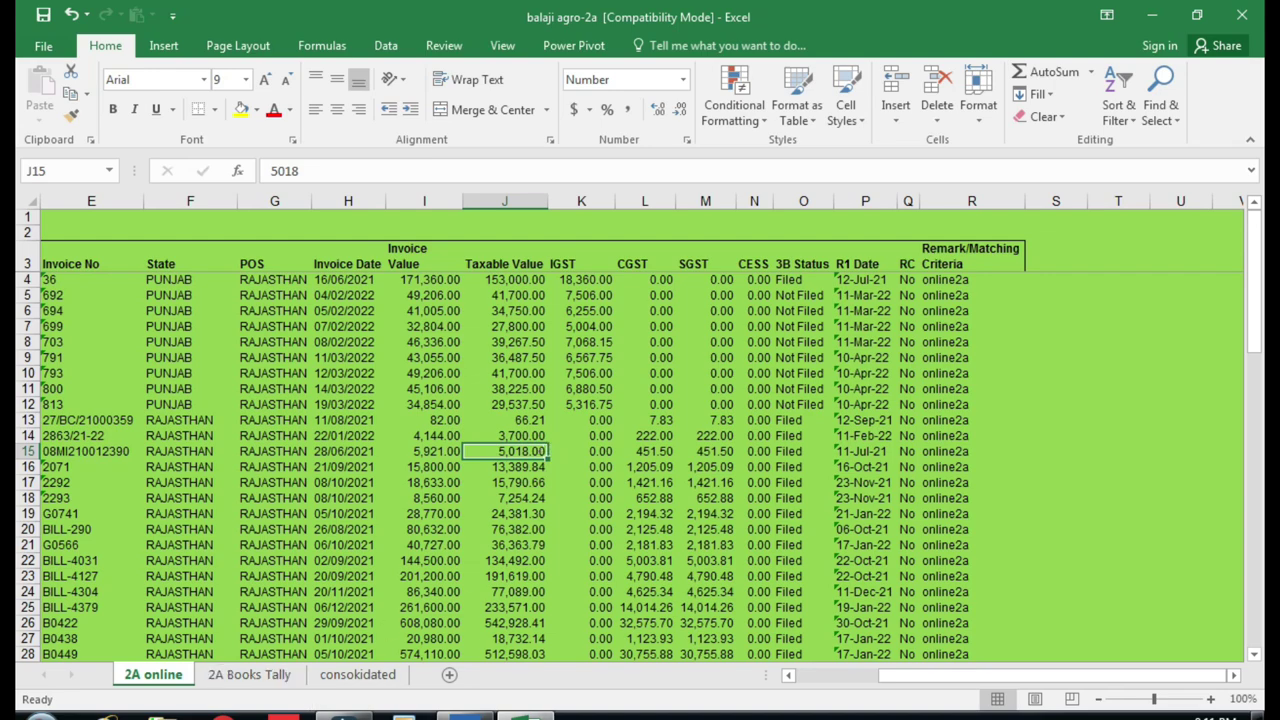
Step: Switch from Excel's 2A online sheet to TallyPrime
{"action": "left_click", "coordinate": [482, 708]}
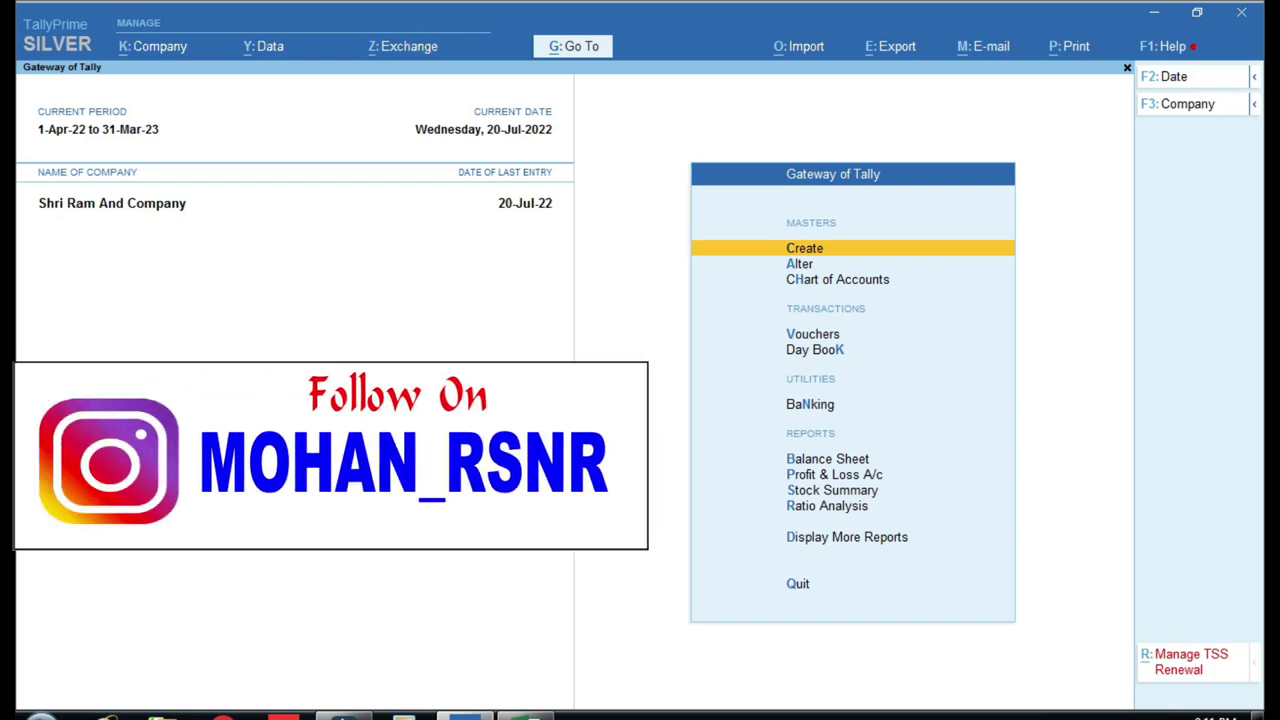
Step: Open the GSTR-2 report through Statutory Reports and GST Reports
{"action": "key", "text": "d"}
{"action": "key", "text": "u"}
{"action": "key", "text": "Return"}
{"action": "key", "text": "Down"}
{"action": "key", "text": "Return"}
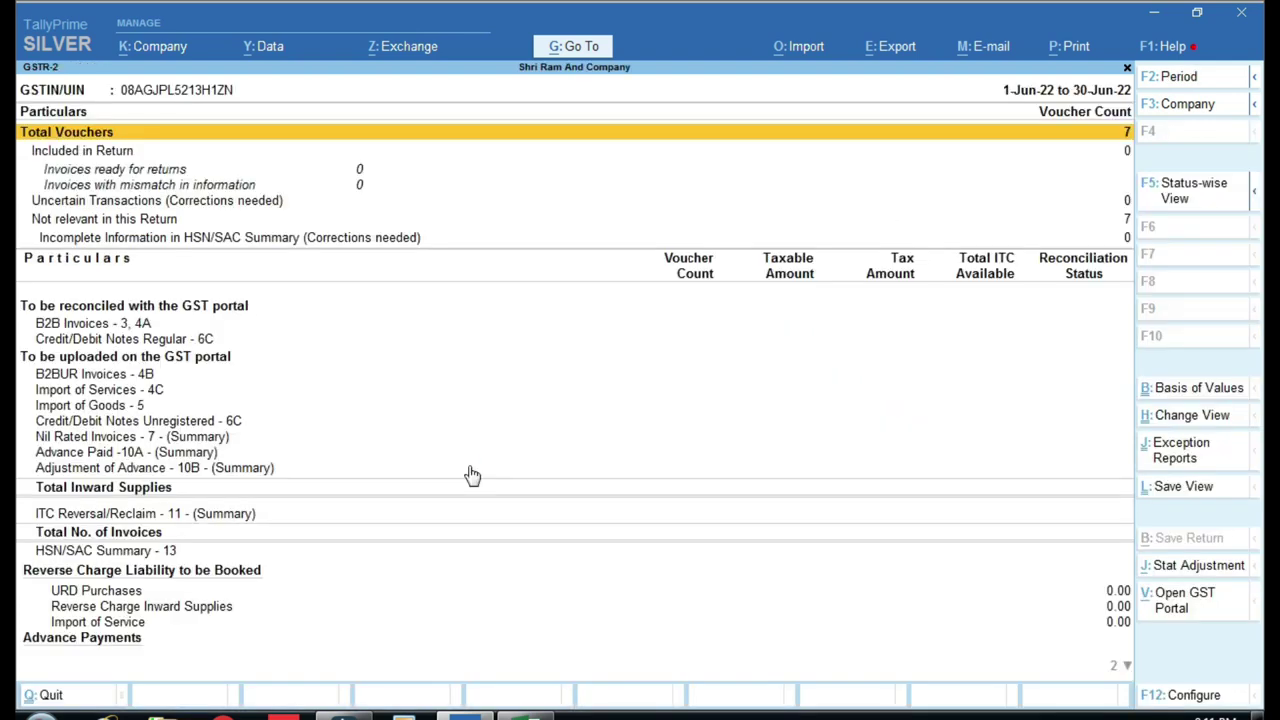
Step: Set the GSTR-2 report period from 1-4 to 20-7
{"action": "key", "text": "F2"}
{"action": "type", "text": "1-4"}
{"action": "key", "text": "Return"}
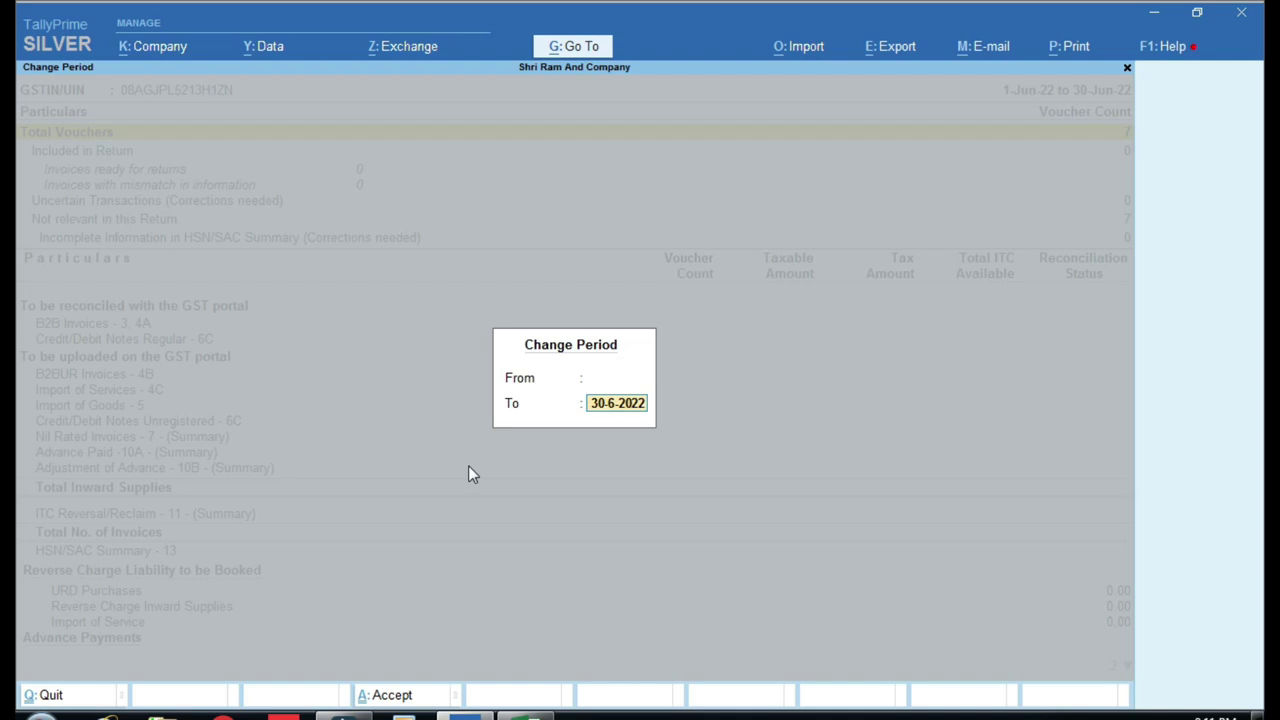
{"action": "type", "text": "20-7"}
{"action": "key", "text": "Return"}
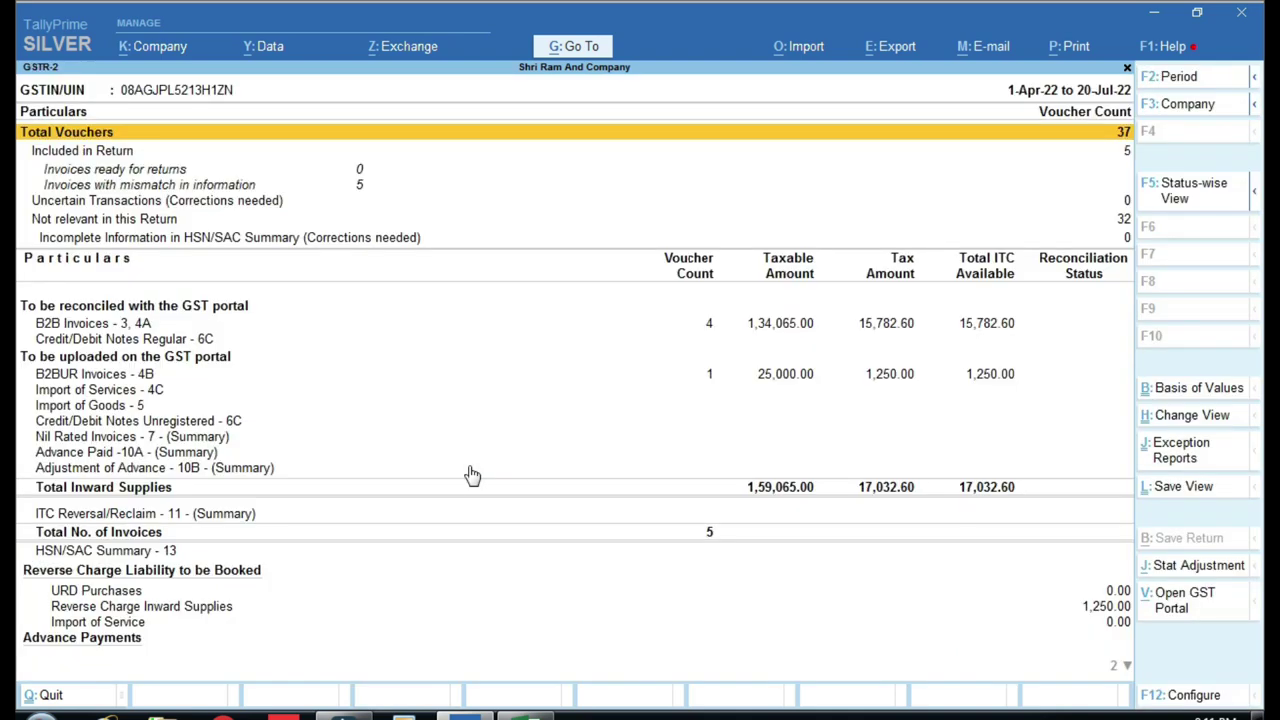
{"action": "left_click", "coordinate": [528, 715]}
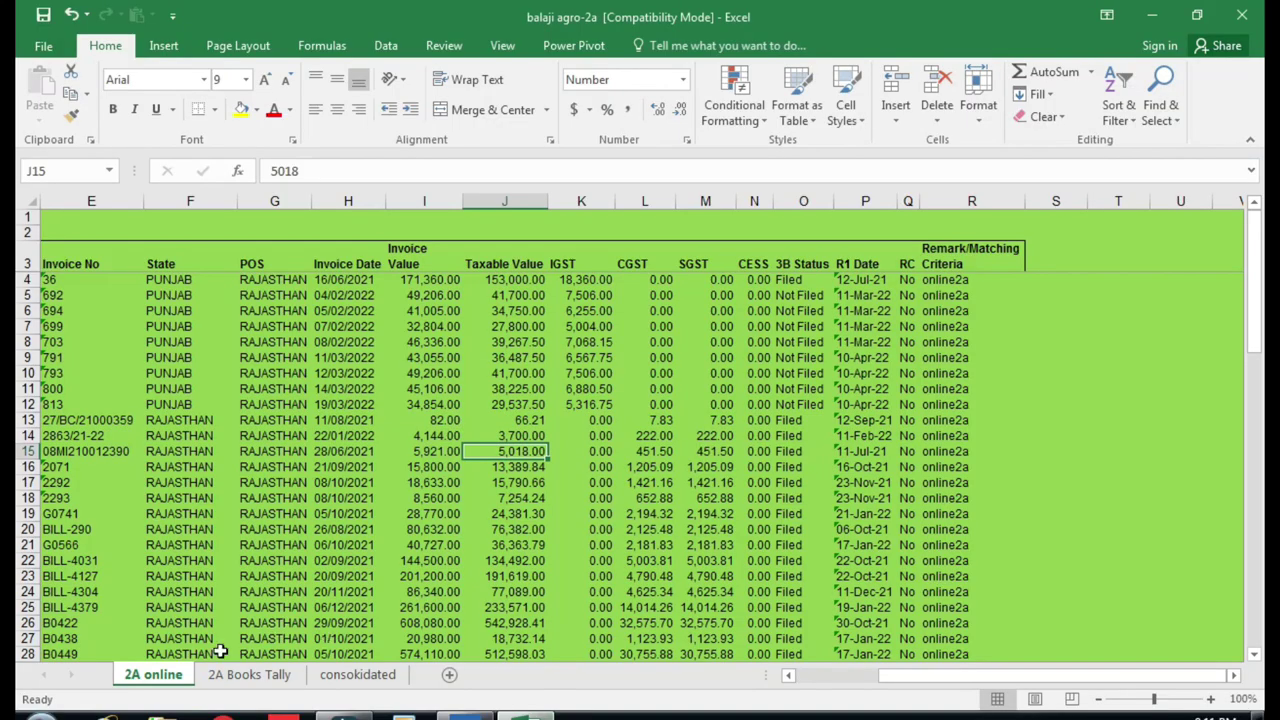
{"action": "left_click", "coordinate": [286, 496]}
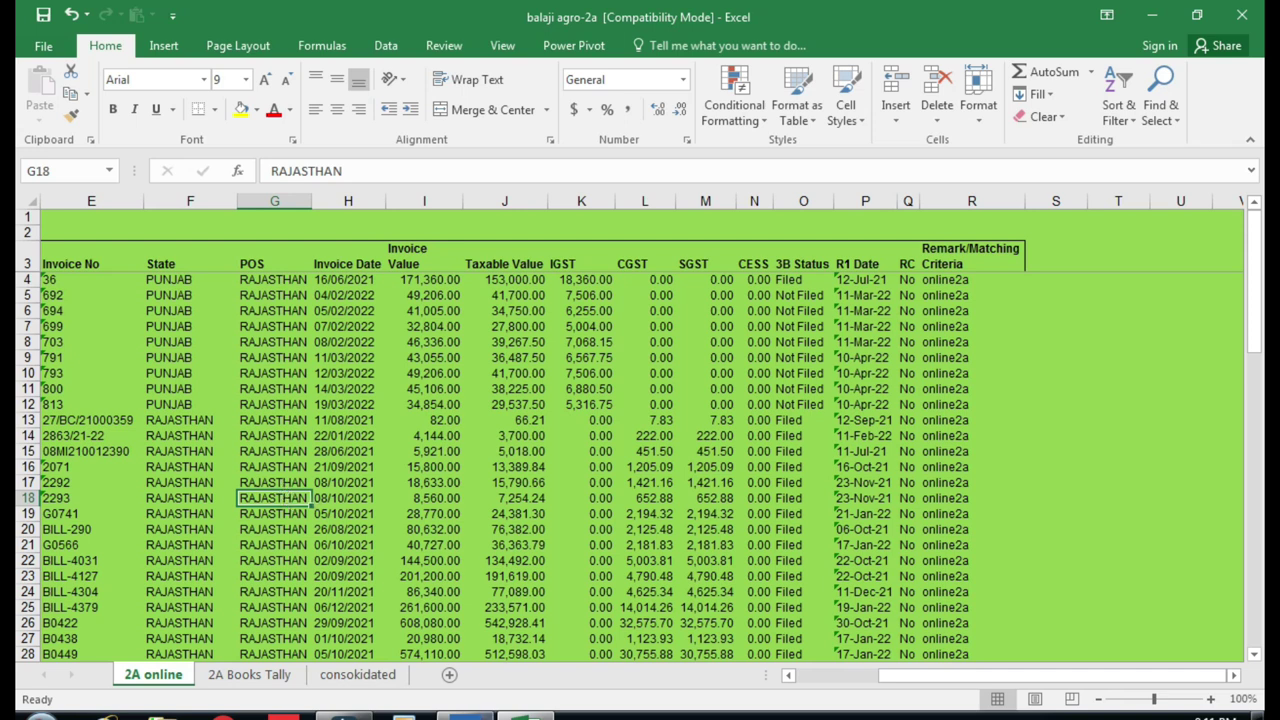
{"action": "left_click", "coordinate": [463, 712]}
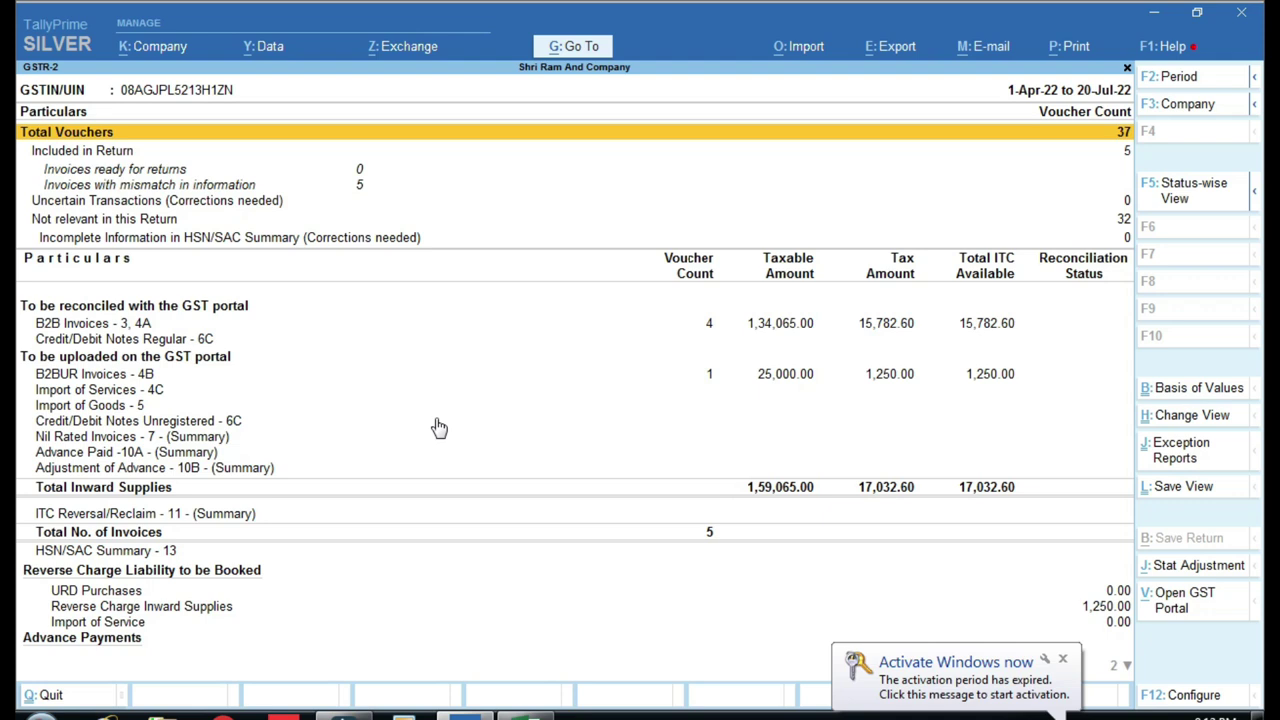
{"action": "left_click", "coordinate": [541, 714]}
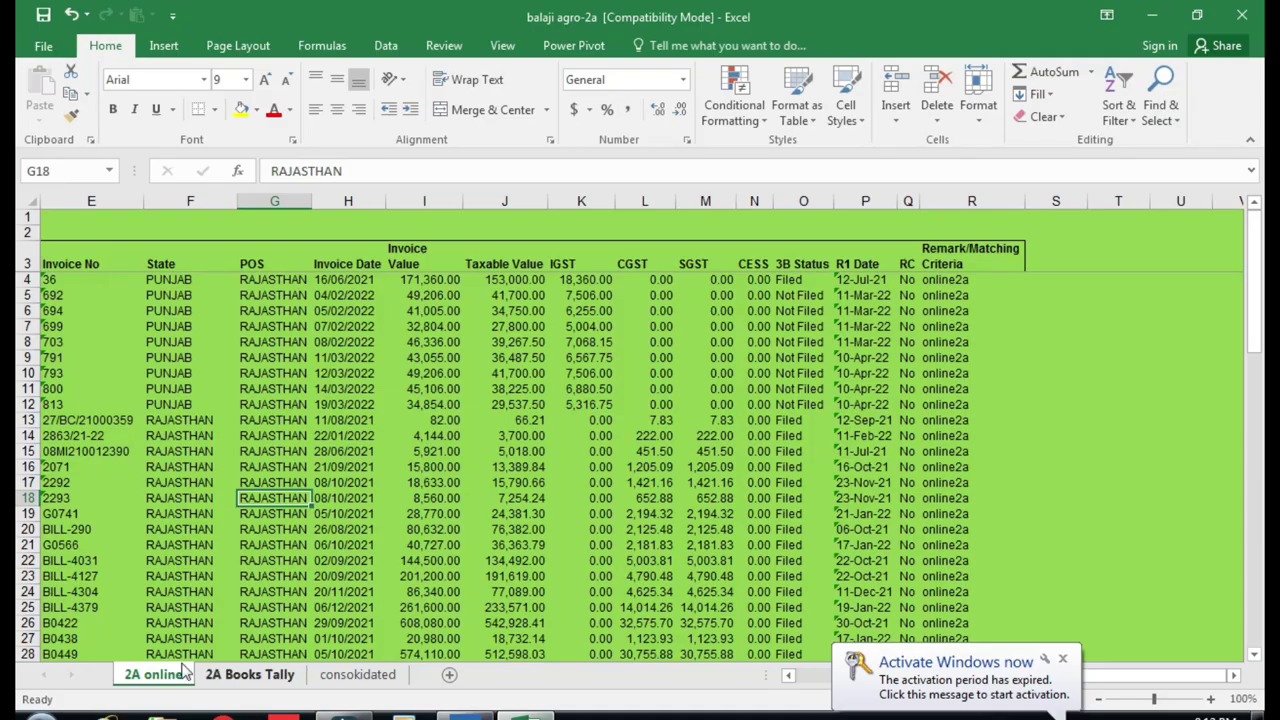
Step: Select the R.C POLYVIN supplier in A11 on 2A Books Tally, then return to GSTR-2
{"action": "left_click", "coordinate": [208, 481]}
{"action": "left_click", "coordinate": [250, 674]}
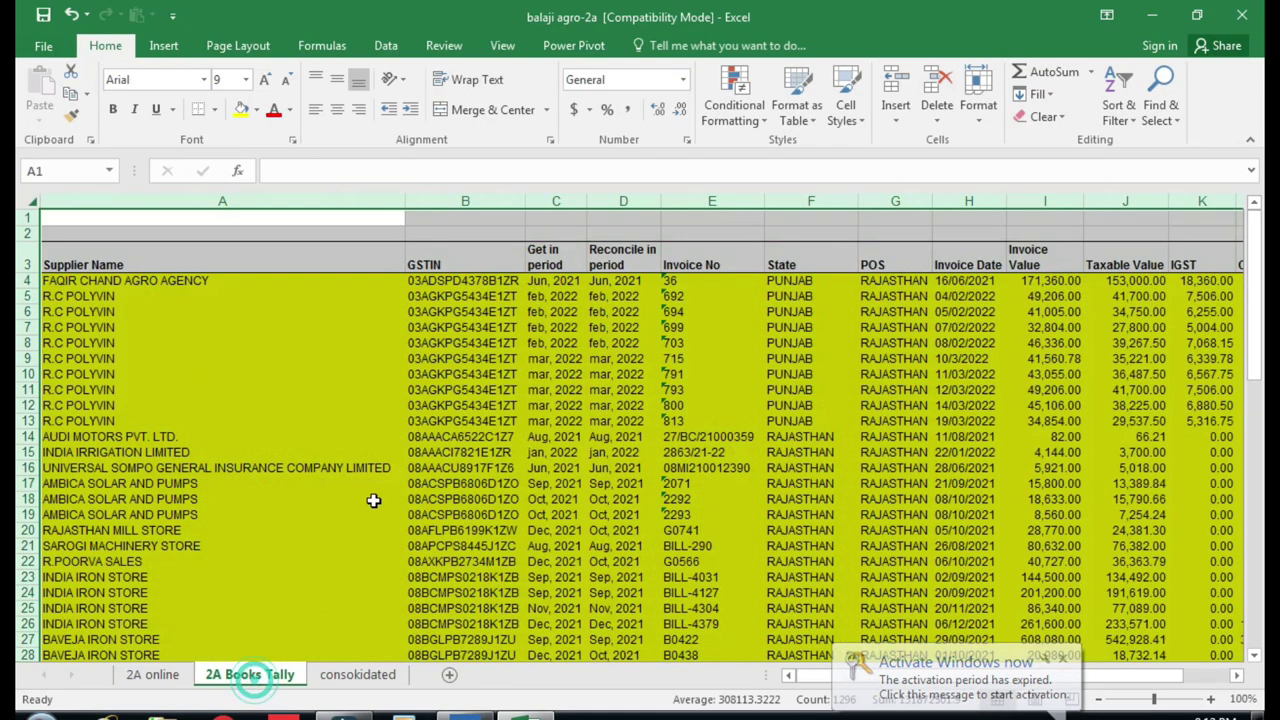
{"action": "left_click", "coordinate": [391, 394]}
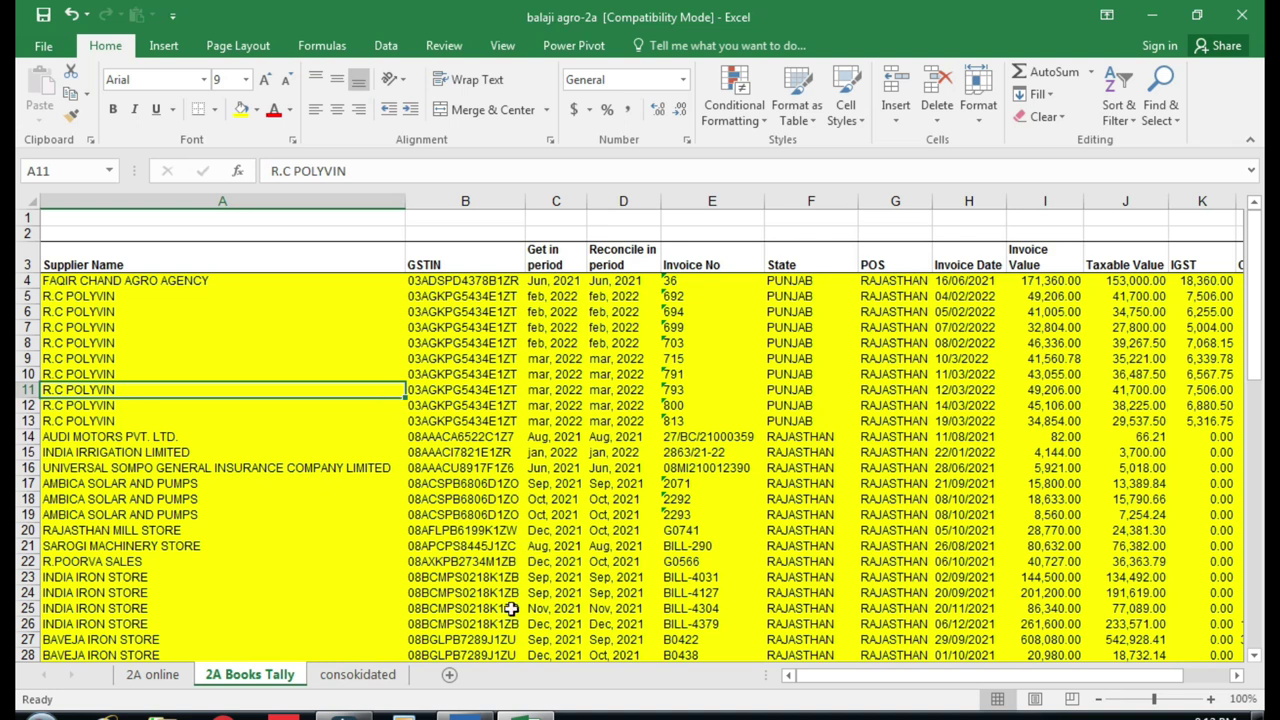
{"action": "key", "text": "alt+Tab"}
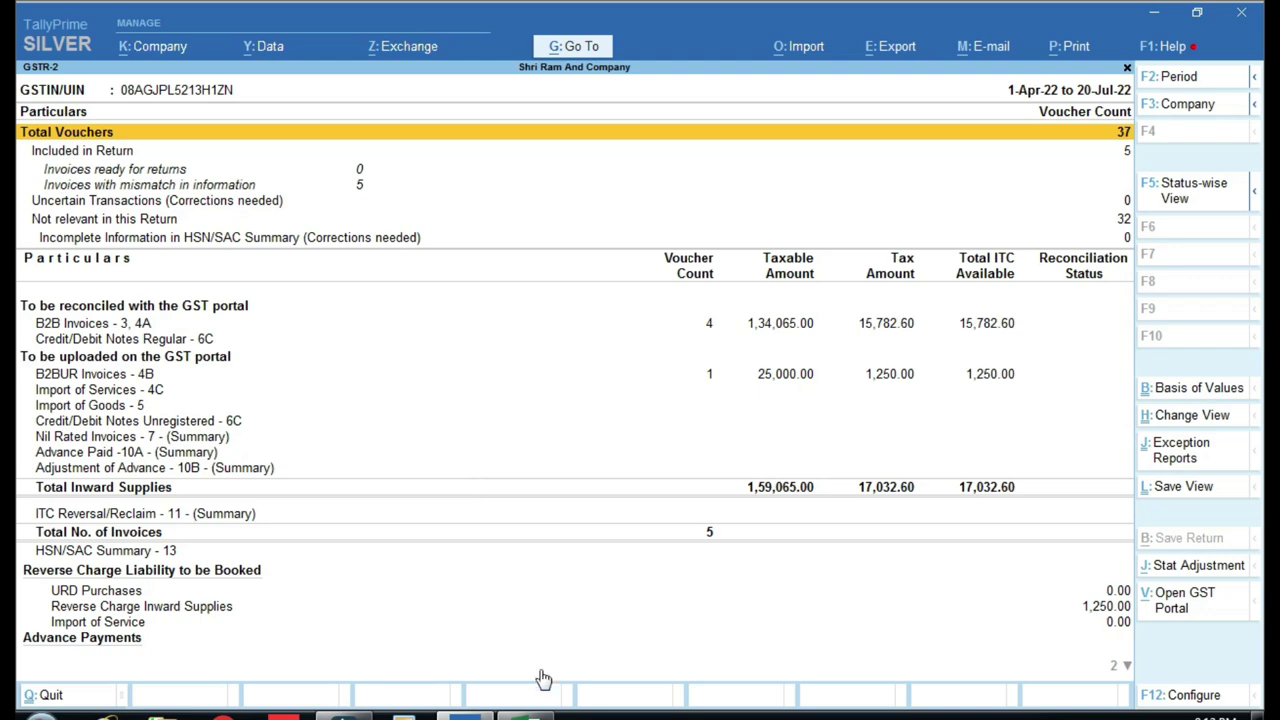
Step: Back in Excel, select the supplier name in A7 and show the 2A online sheet
{"action": "left_click", "coordinate": [530, 712]}
{"action": "left_click", "coordinate": [260, 325]}
{"action": "left_click", "coordinate": [152, 674]}
{"action": "left_click", "coordinate": [322, 467]}
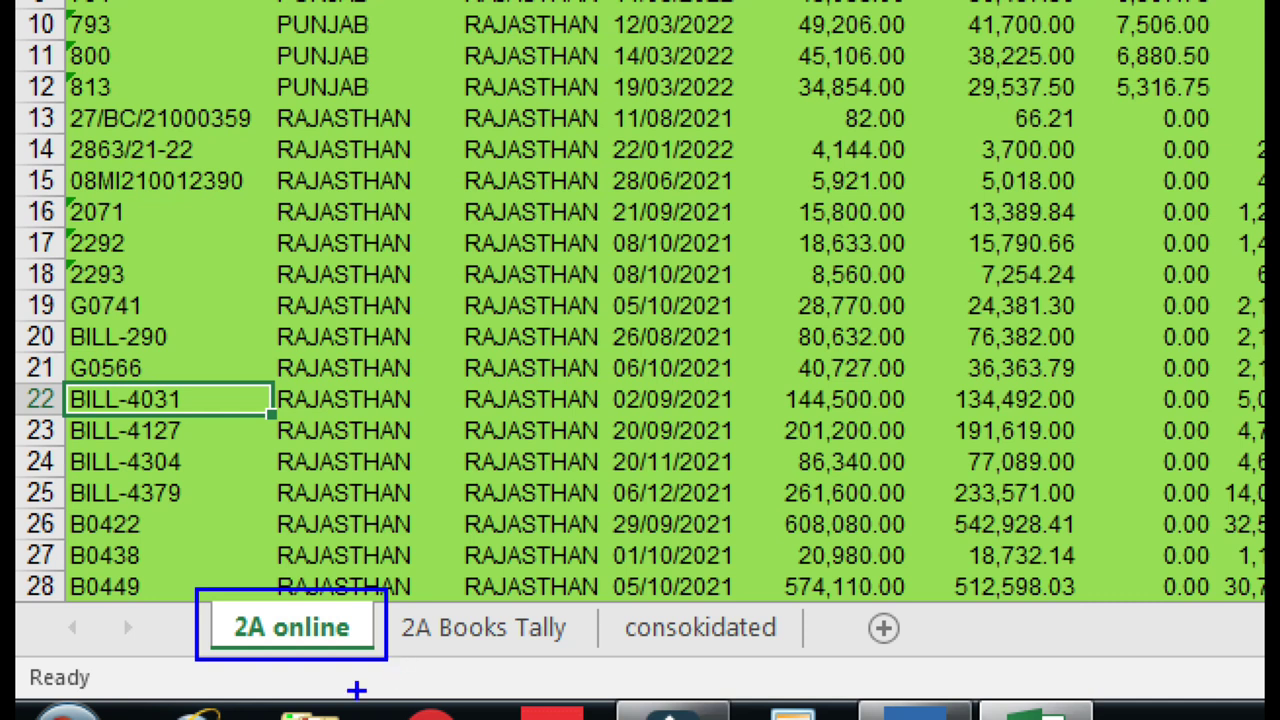
{"action": "mouse_move", "coordinate": [392, 580]}
{"action": "left_mouse_down"}
{"action": "mouse_move", "coordinate": [422, 664]}
{"action": "mouse_move", "coordinate": [594, 662]}
{"action": "mouse_move", "coordinate": [590, 582]}
{"action": "mouse_move", "coordinate": [396, 580]}
{"action": "left_mouse_up"}
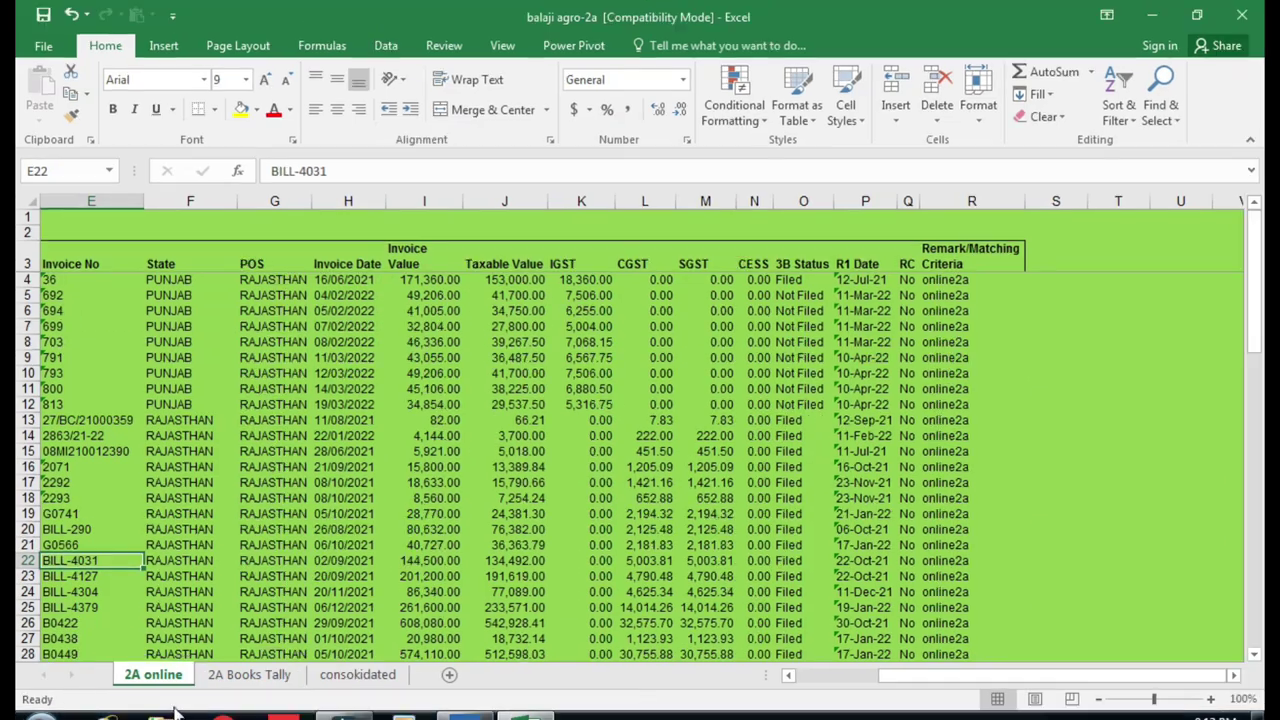
{"action": "left_click", "coordinate": [357, 674]}
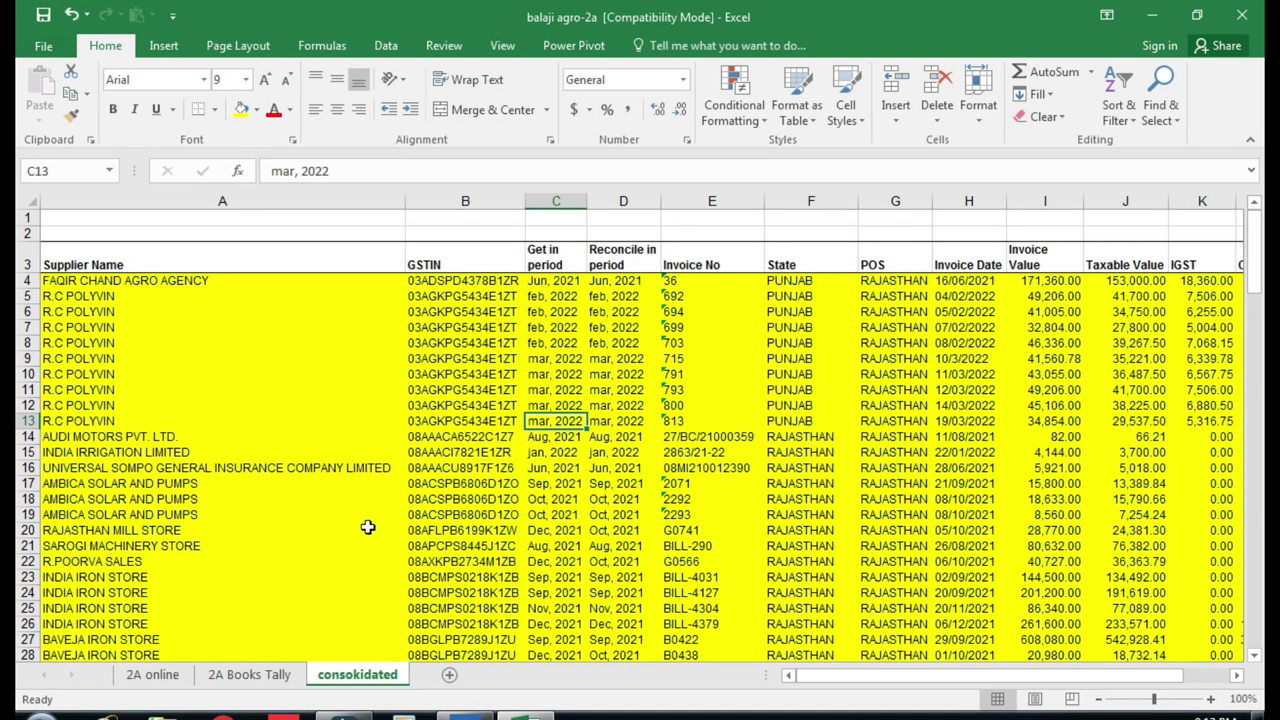
{"action": "left_click", "coordinate": [160, 677]}
{"action": "left_click", "coordinate": [474, 422]}
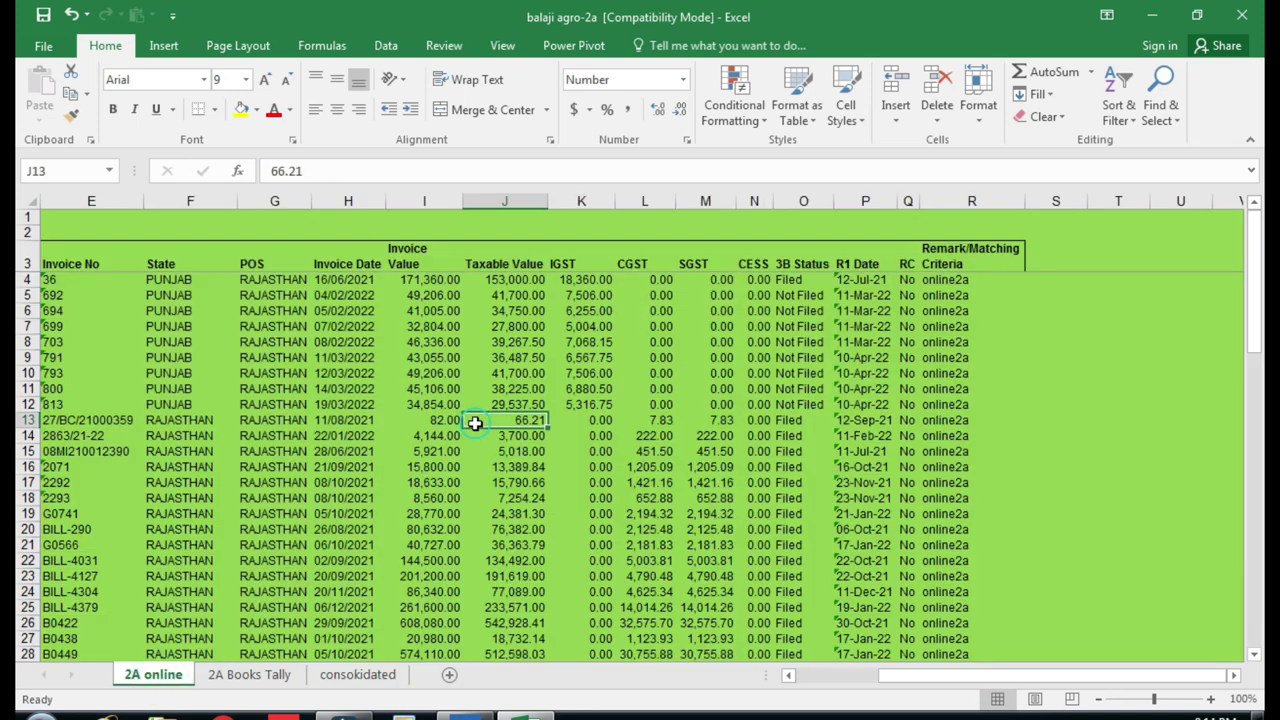
{"action": "scroll", "coordinate": [472, 424], "scroll_direction": "down", "scroll_amount": 6}
{"action": "scroll", "coordinate": [475, 432], "scroll_direction": "down", "scroll_amount": 9}
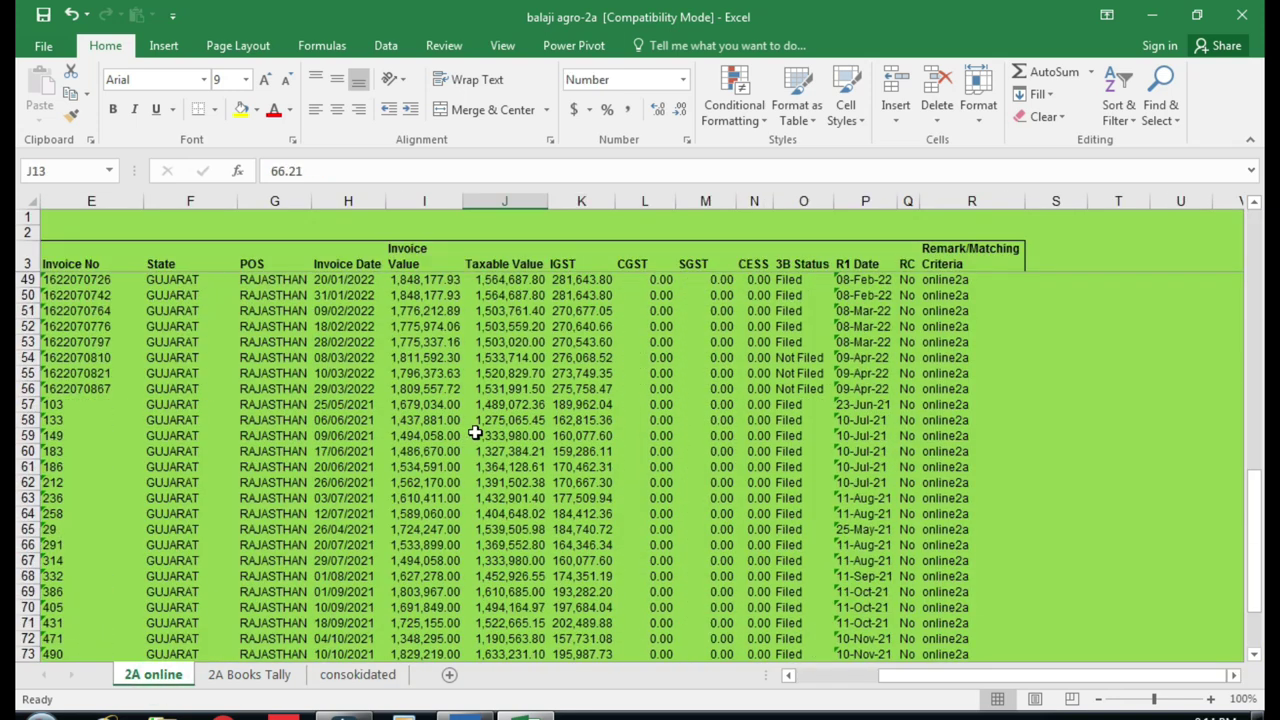
{"action": "scroll", "coordinate": [475, 432], "scroll_direction": "down", "scroll_amount": 7}
{"action": "scroll", "coordinate": [475, 432], "scroll_direction": "up", "scroll_amount": 3}
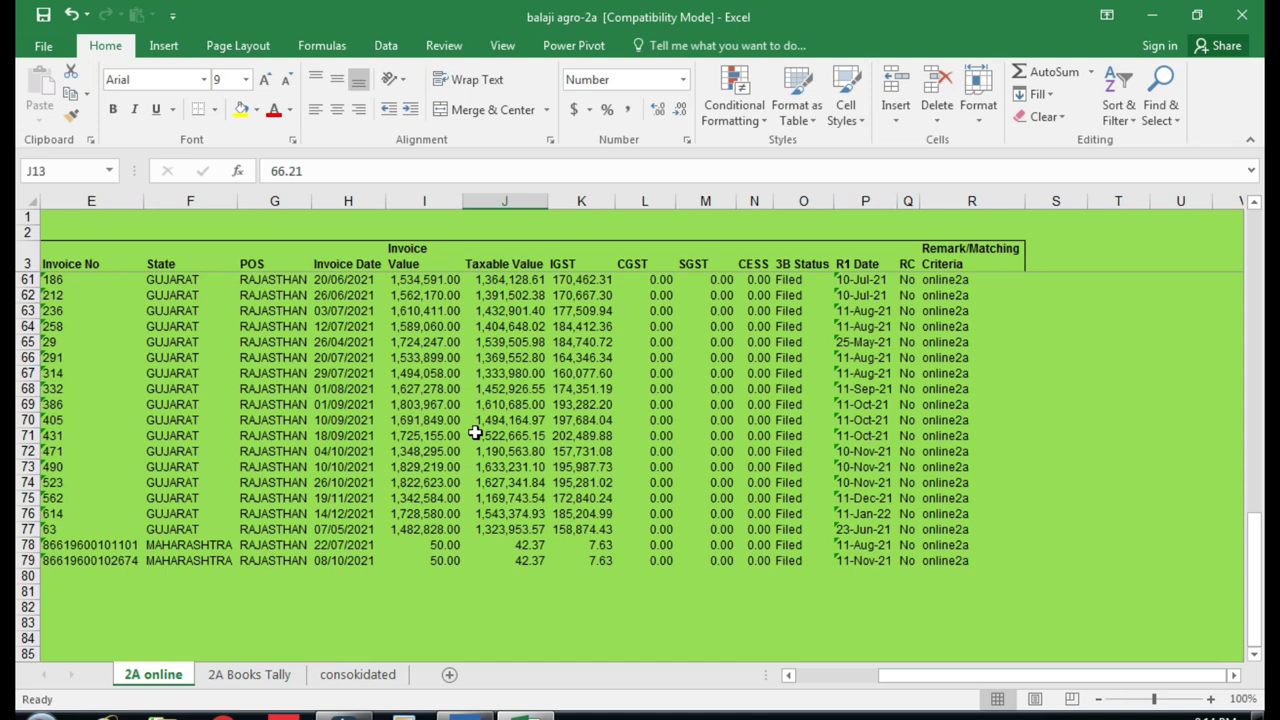
{"action": "left_click", "coordinate": [510, 577]}
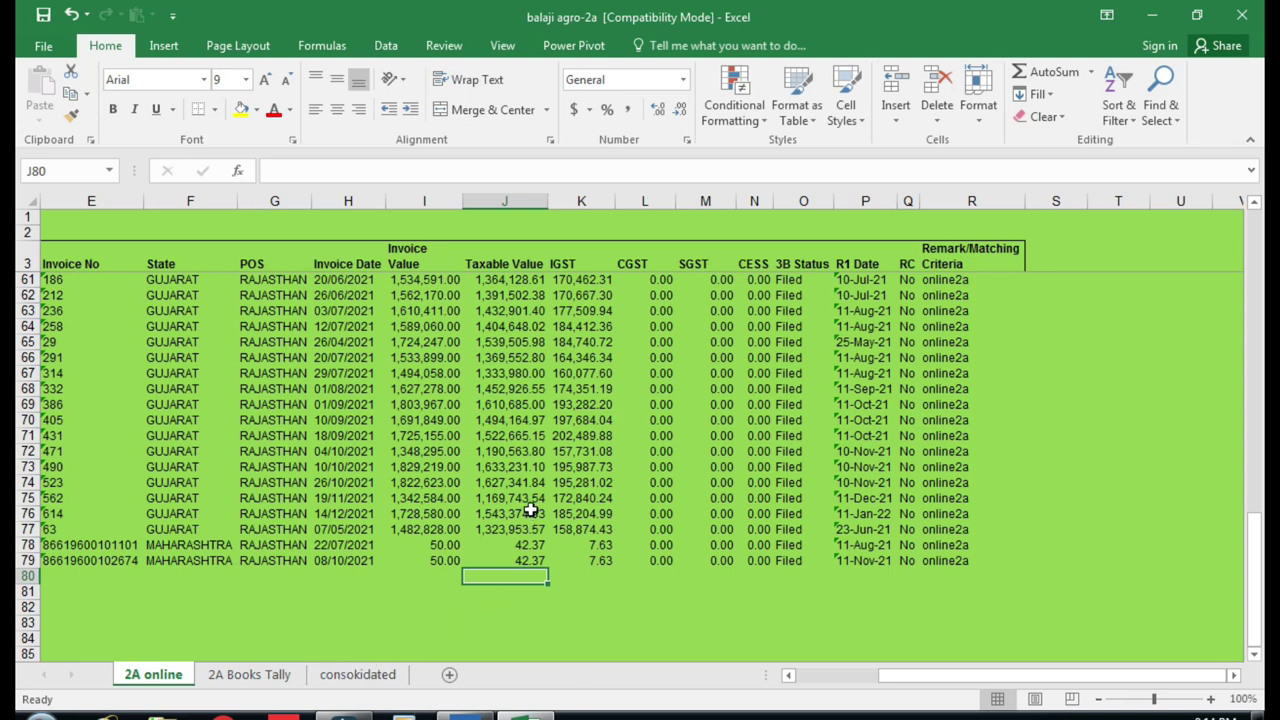
Step: AutoSum the Taxable Value in J80 and copy that total formula into K80:M80
{"action": "key", "text": "alt+equal"}
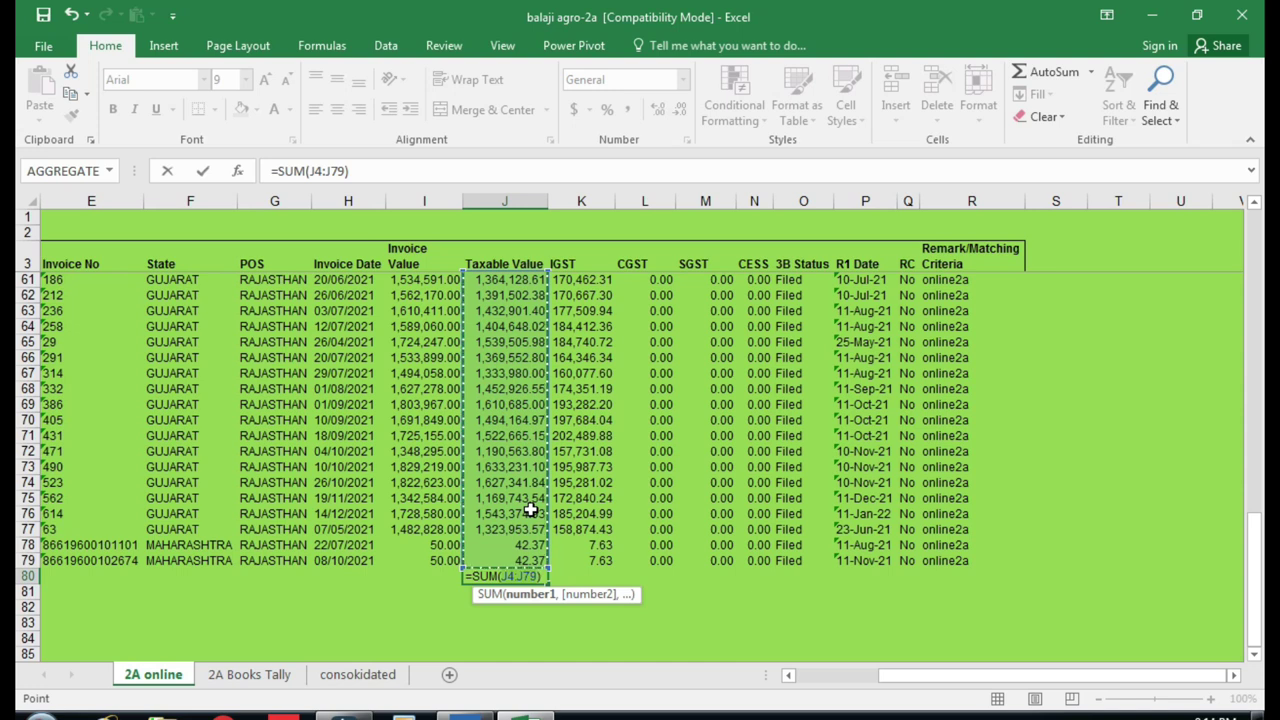
{"action": "key", "text": "Return"}
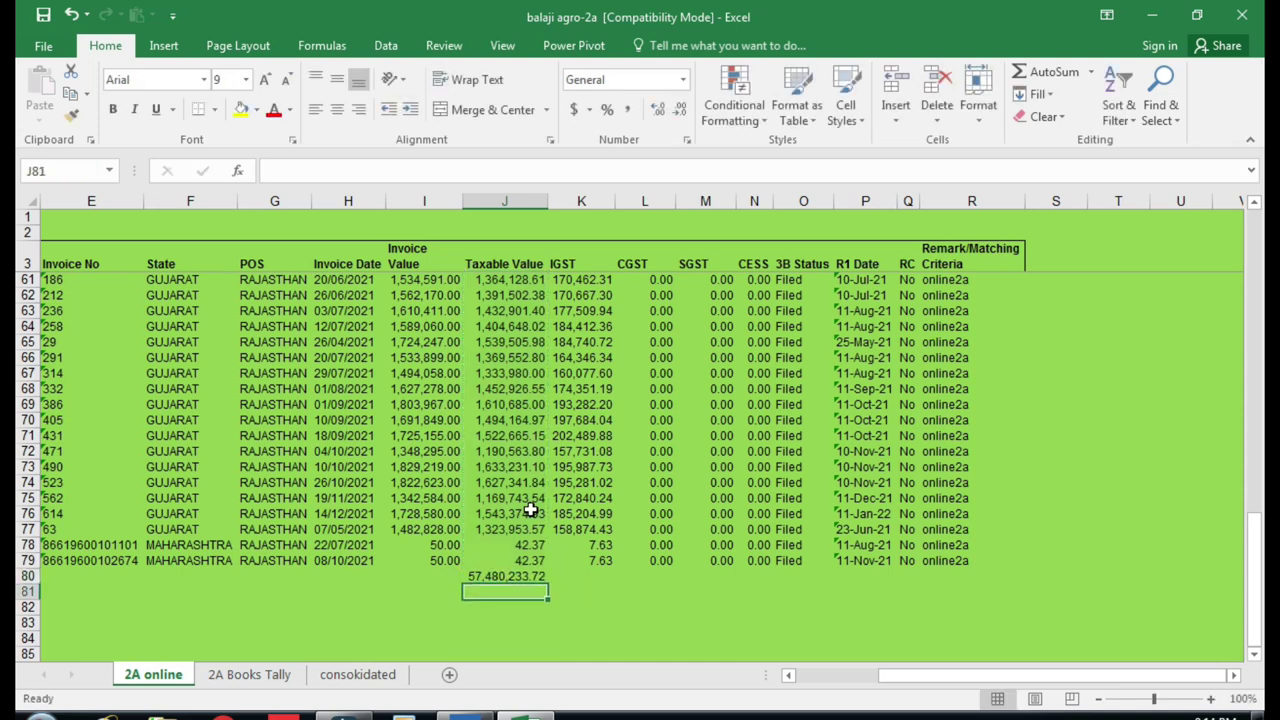
{"action": "key", "text": "Up"}
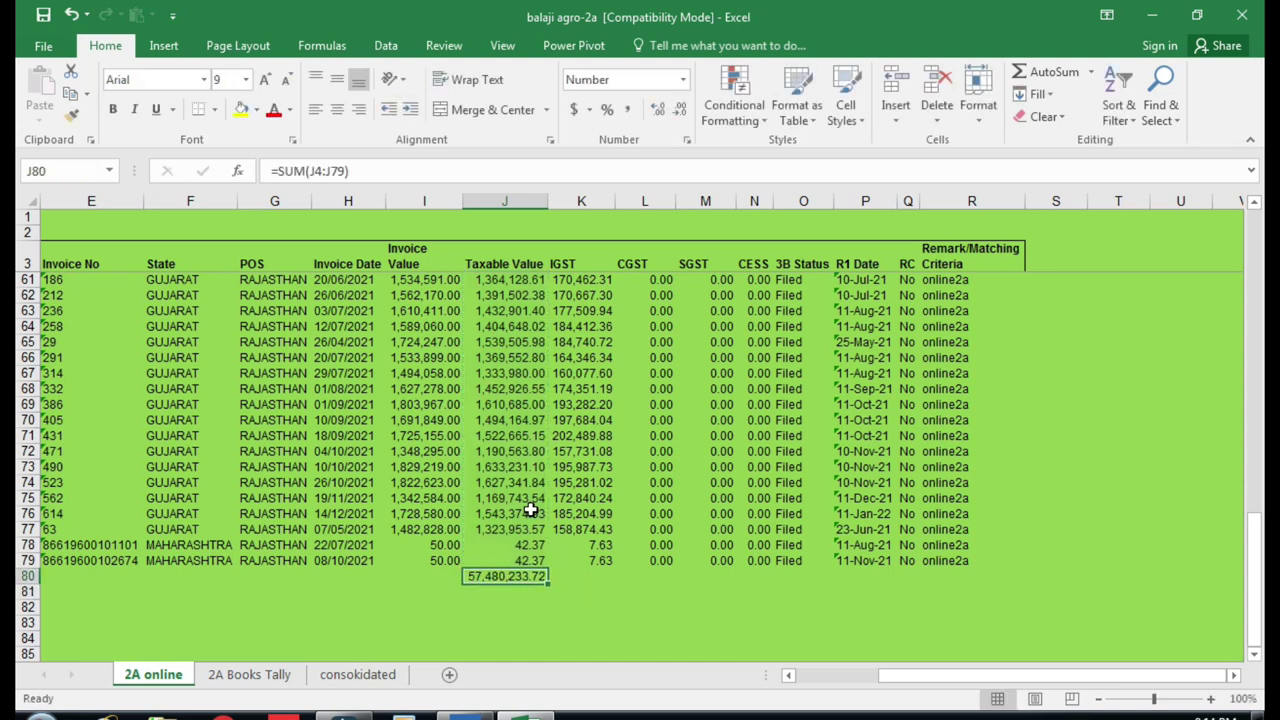
{"action": "key", "text": "ctrl+c"}
{"action": "key", "text": "Right"}
{"action": "key", "text": "shift+Right"}
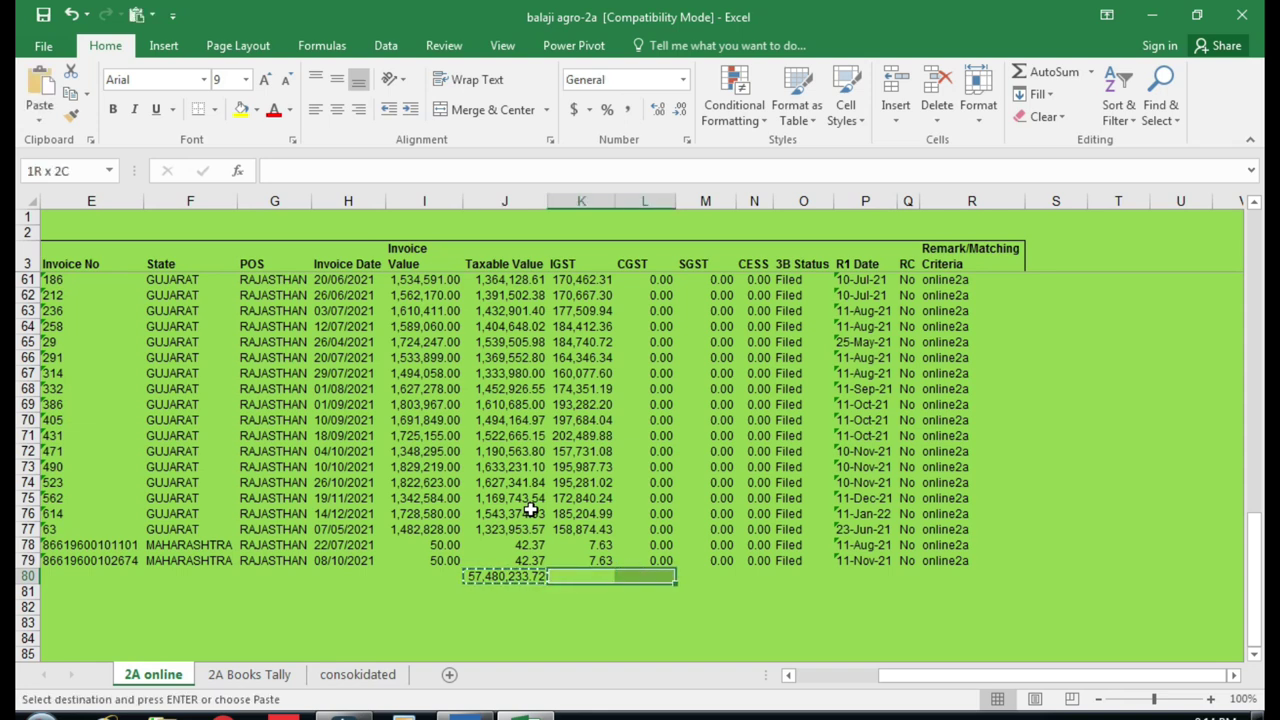
{"action": "key", "text": "shift+Right"}
{"action": "key", "text": "Return"}
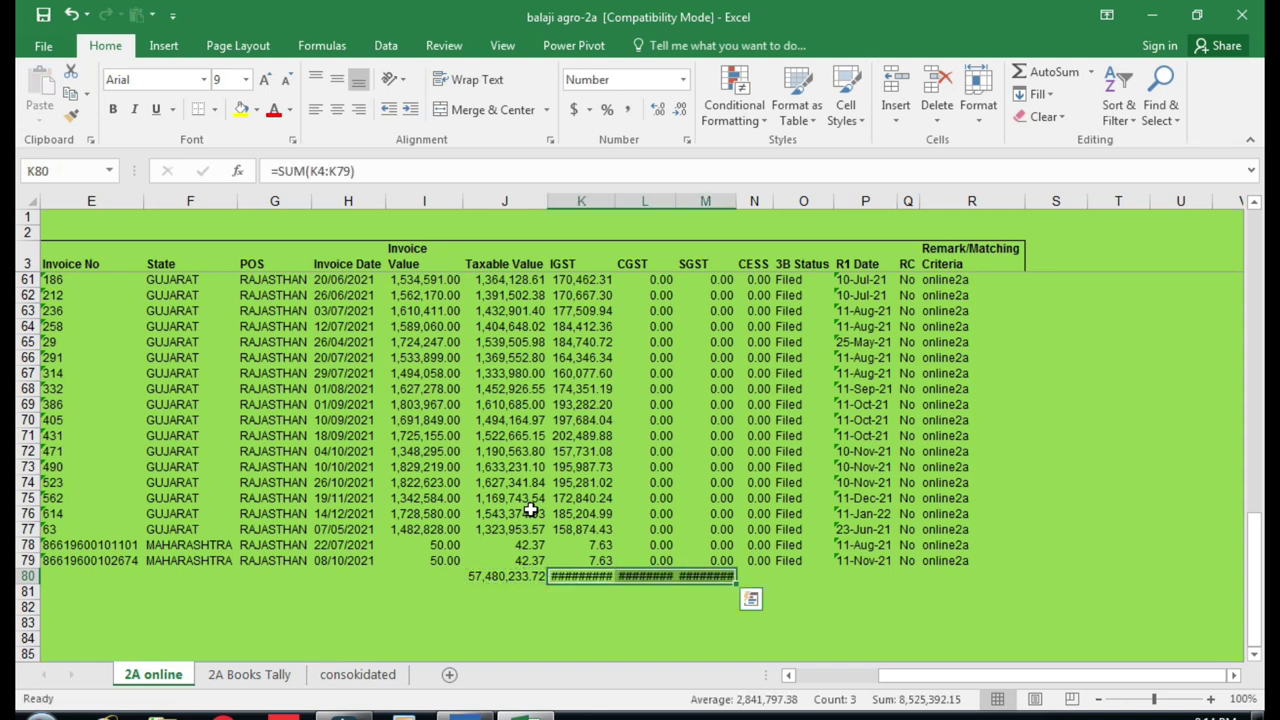
Step: Autofit the IGST, CGST and SGST columns so their row 80 totals show
{"action": "double_click", "coordinate": [613, 201]}
{"action": "double_click", "coordinate": [684, 201]}
{"action": "double_click", "coordinate": [750, 201]}
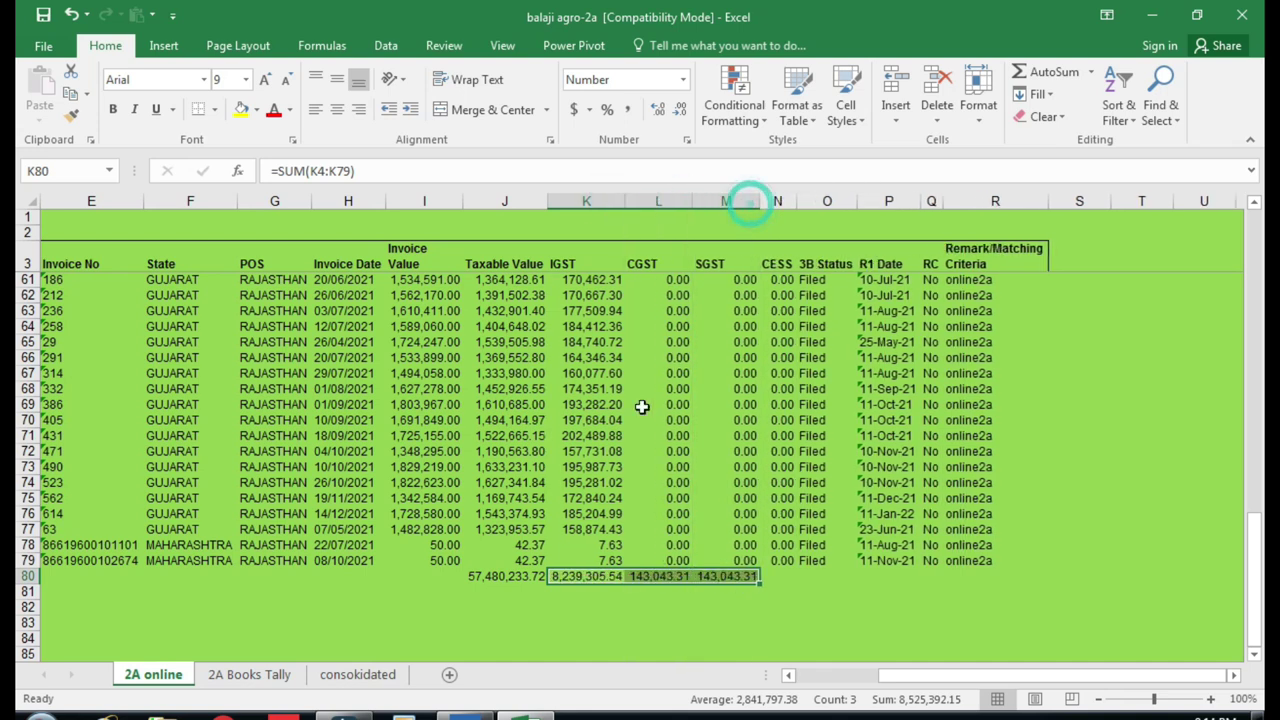
{"action": "left_click", "coordinate": [566, 462]}
{"action": "left_click_drag", "start_coordinate": [914, 676], "coordinate": [834, 676]}
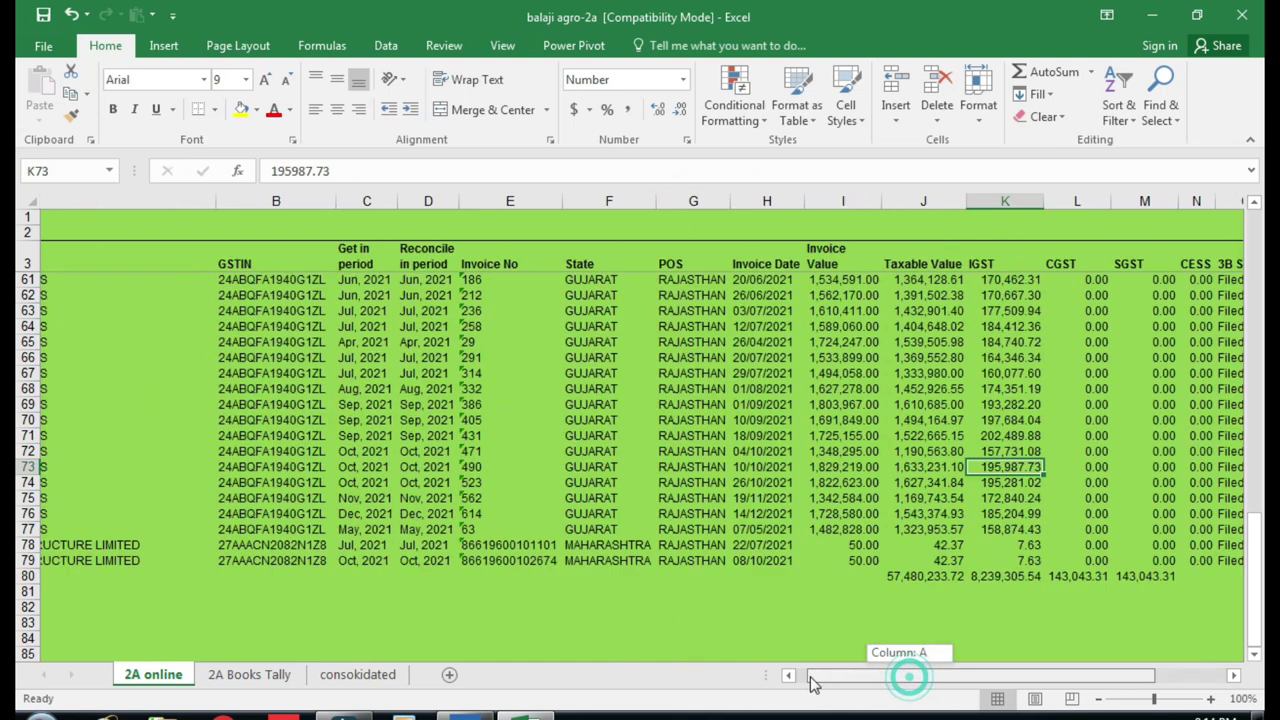
{"action": "left_click", "coordinate": [700, 622]}
Step: Scroll to the top of 2A online and select supplier entries and the Supplier Name heading
{"action": "scroll", "coordinate": [680, 572], "scroll_direction": "up", "scroll_amount": 9}
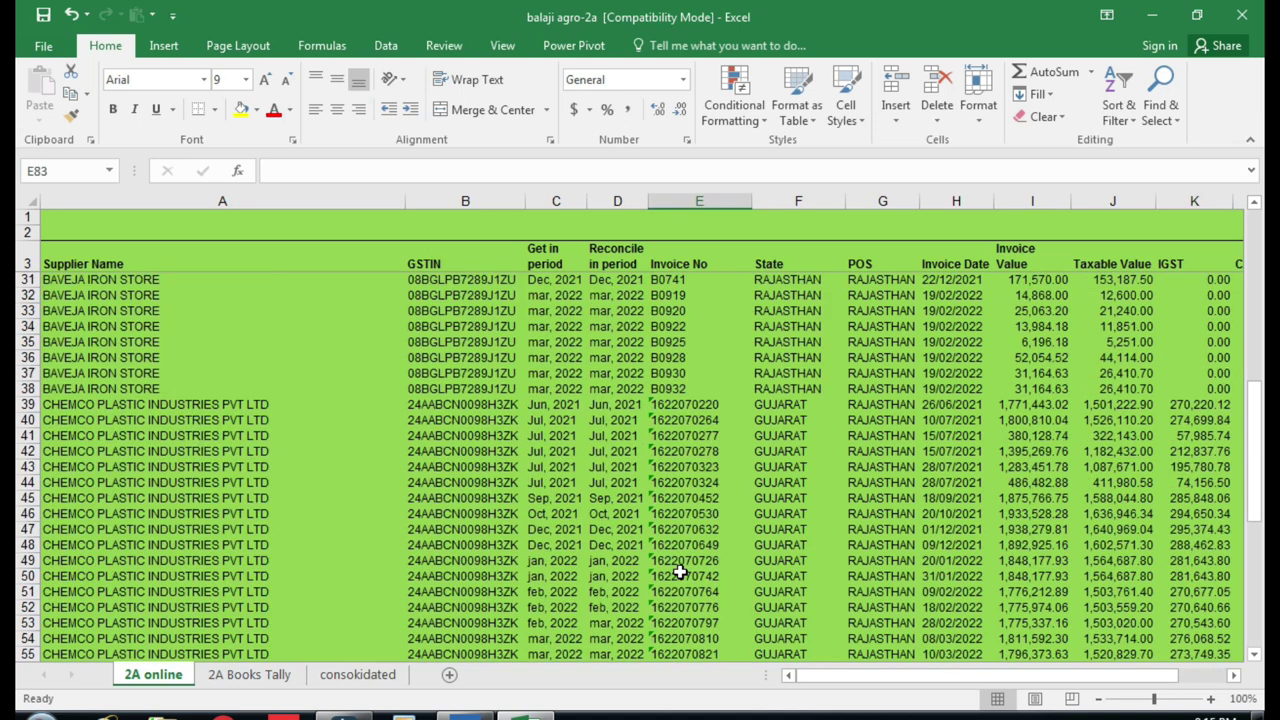
{"action": "scroll", "coordinate": [679, 572], "scroll_direction": "up", "scroll_amount": 10}
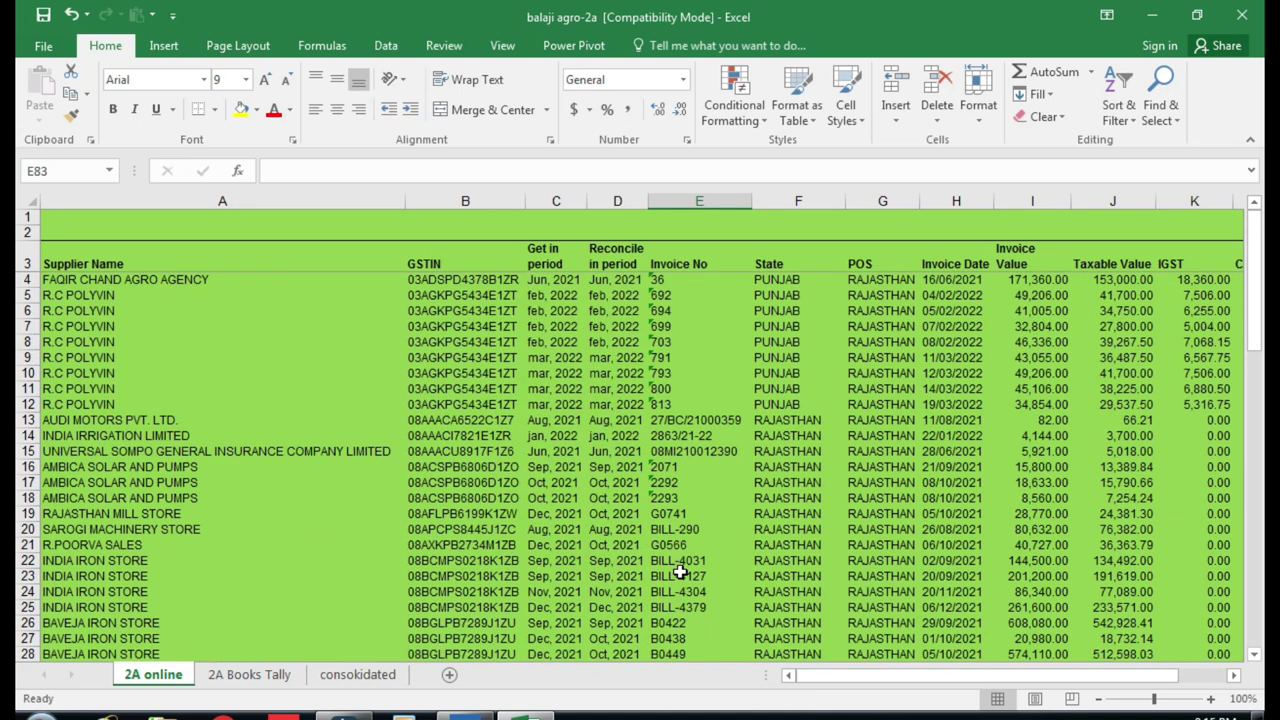
{"action": "left_click", "coordinate": [350, 432]}
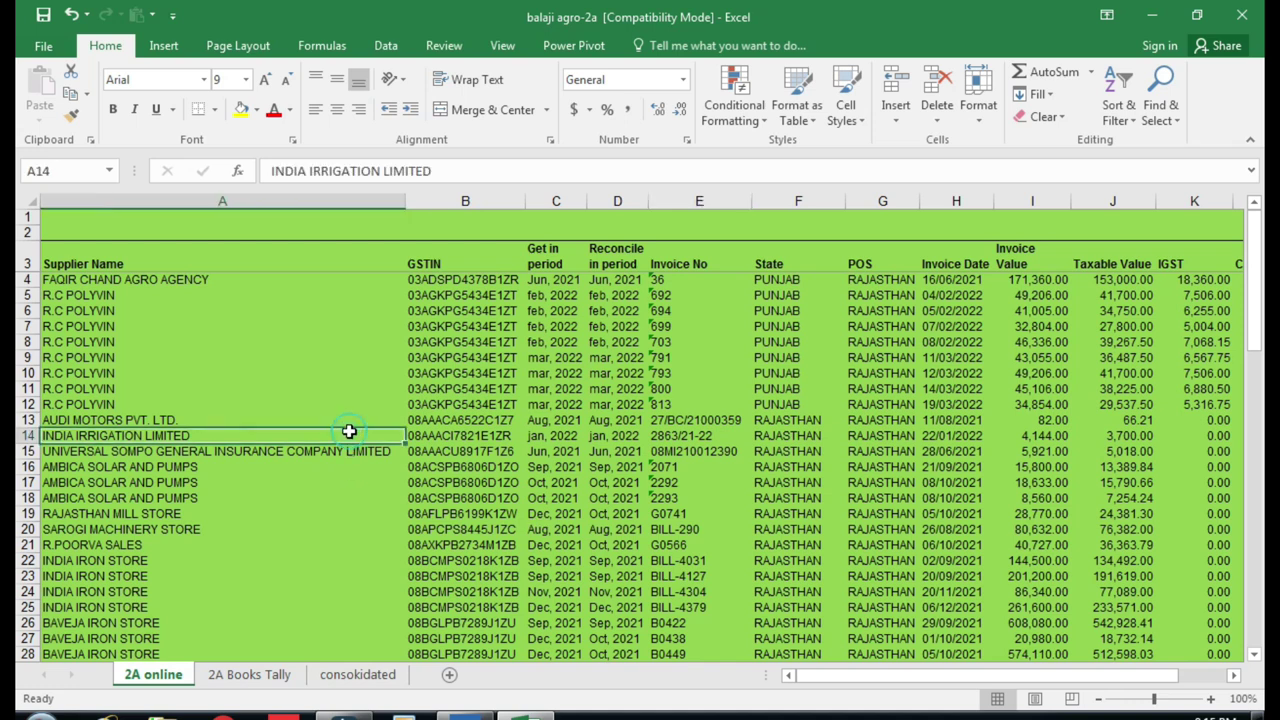
{"action": "left_click", "coordinate": [126, 257]}
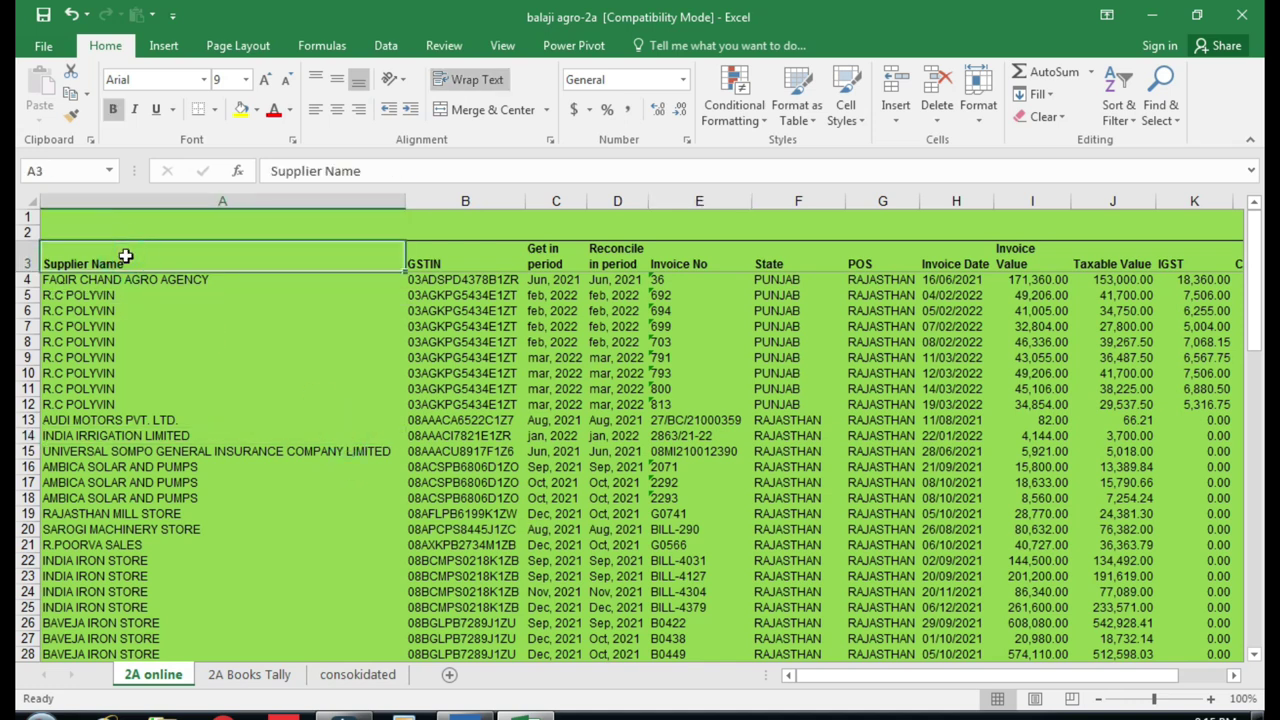
{"action": "left_click", "coordinate": [309, 388]}
{"action": "left_click", "coordinate": [215, 258]}
Step: Select the GSTIN, Get in period, State, POS and Invoice Value headings, then open 2A Books Tally
{"action": "left_click", "coordinate": [441, 258]}
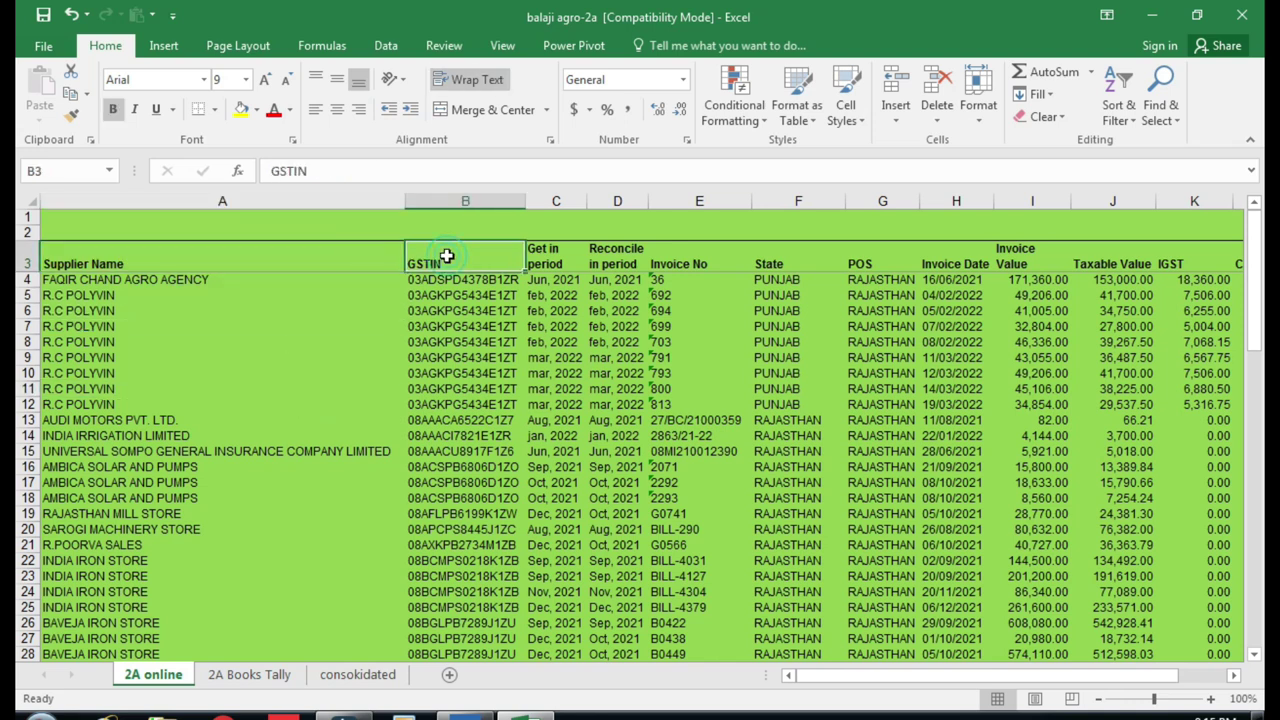
{"action": "left_click", "coordinate": [543, 258]}
{"action": "left_click_drag", "start_coordinate": [830, 263], "coordinate": [880, 263]}
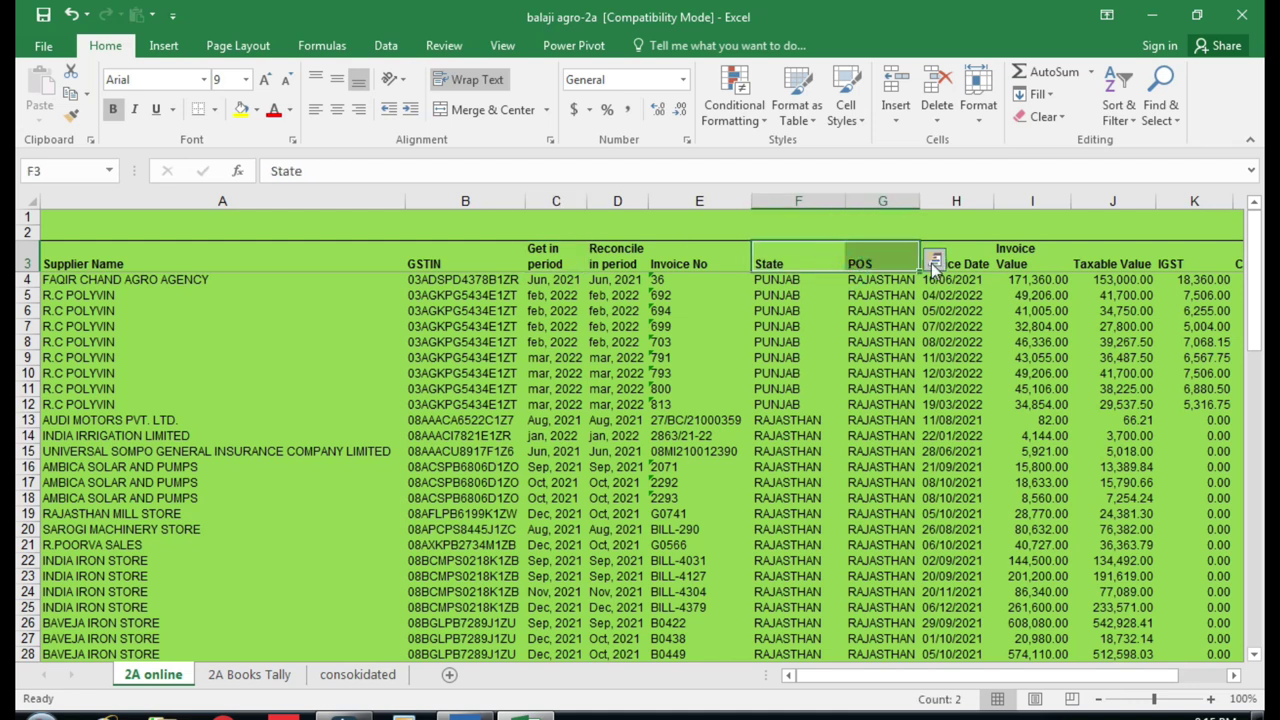
{"action": "left_click", "coordinate": [933, 260]}
{"action": "key", "text": "Escape"}
{"action": "left_click", "coordinate": [1036, 267]}
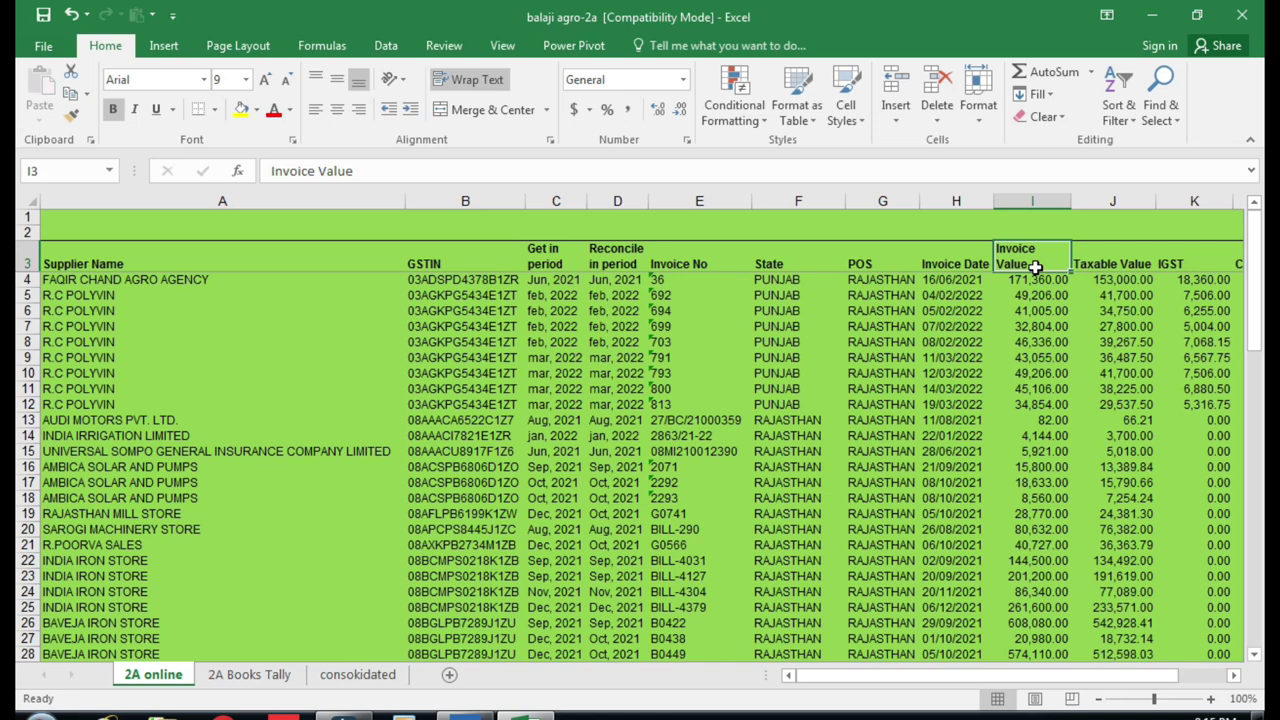
{"action": "left_click", "coordinate": [248, 680]}
{"action": "left_click", "coordinate": [238, 515]}
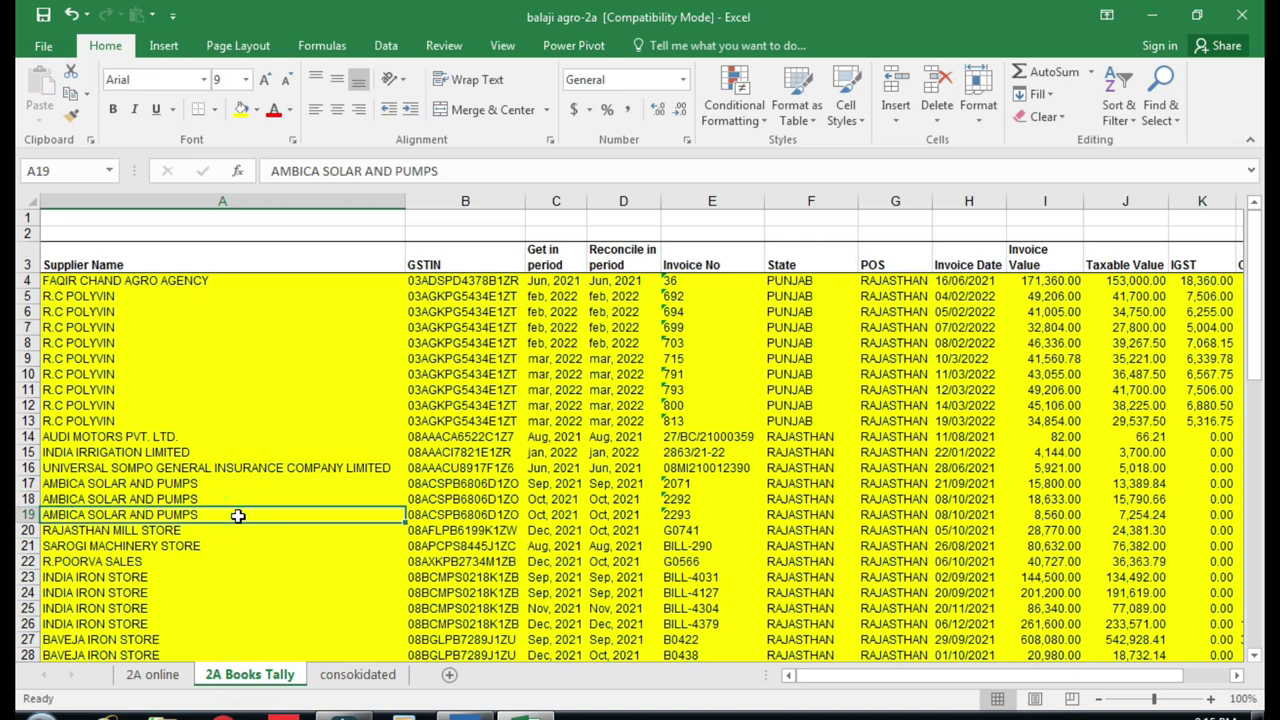
Step: Select the Supplier Name heading and R.C POLYVIN supplier cells in rows 2–10 on 2A Books Tally
{"action": "left_click", "coordinate": [141, 262]}
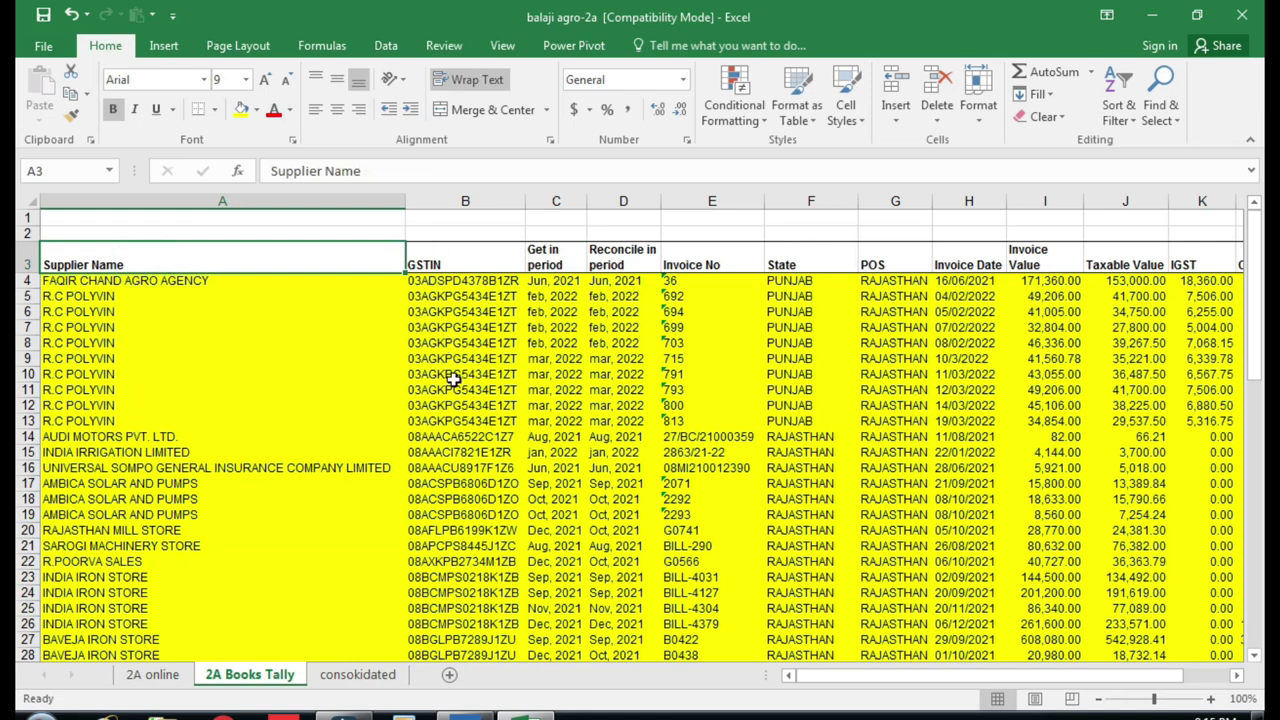
{"action": "scroll", "coordinate": [918, 464], "scroll_direction": "down", "scroll_amount": 3}
{"action": "scroll", "coordinate": [914, 571], "scroll_direction": "down", "scroll_amount": 5}
{"action": "scroll", "coordinate": [914, 581], "scroll_direction": "up", "scroll_amount": 8}
{"action": "left_click", "coordinate": [325, 341]}
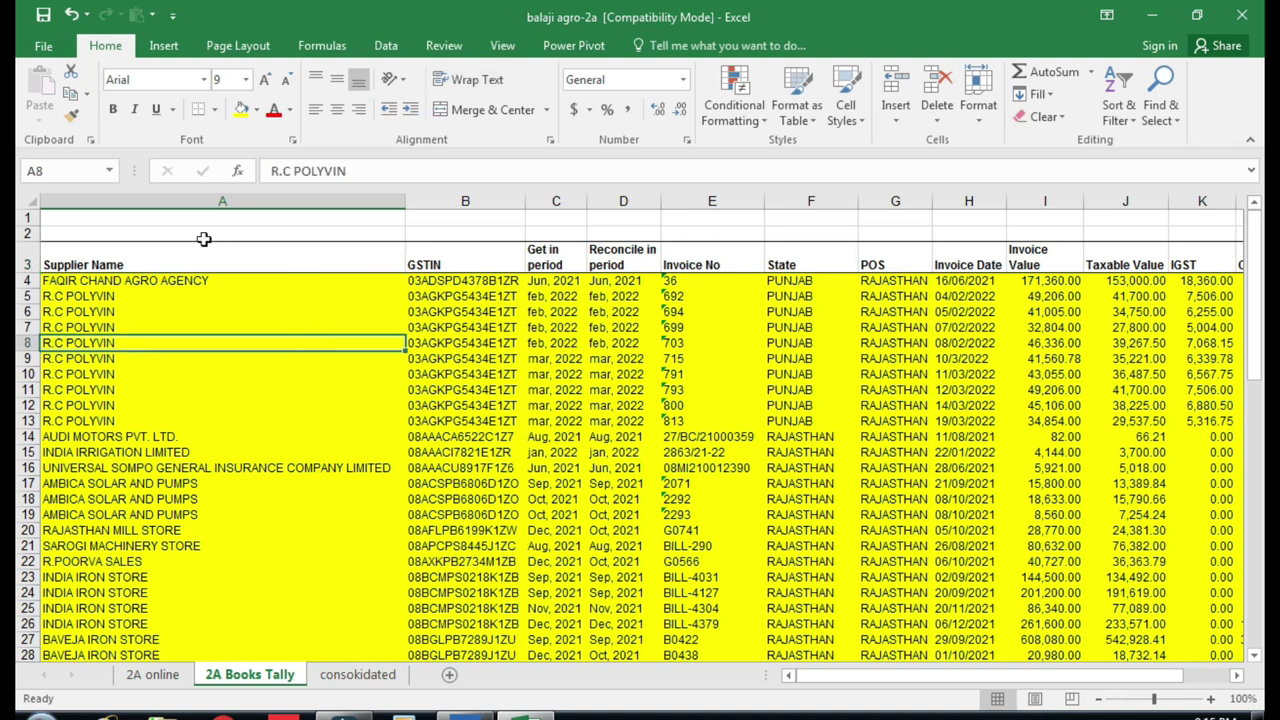
{"action": "left_click_drag", "start_coordinate": [184, 238], "coordinate": [186, 325]}
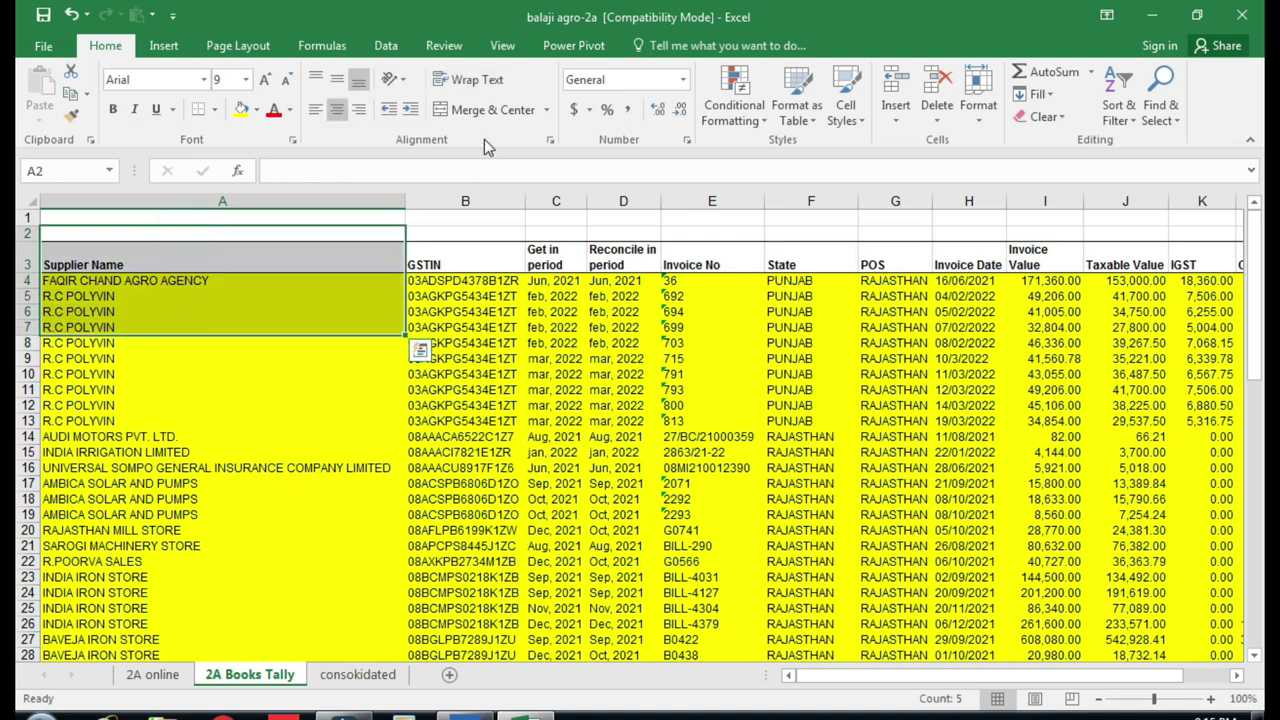
{"action": "left_click", "coordinate": [295, 372]}
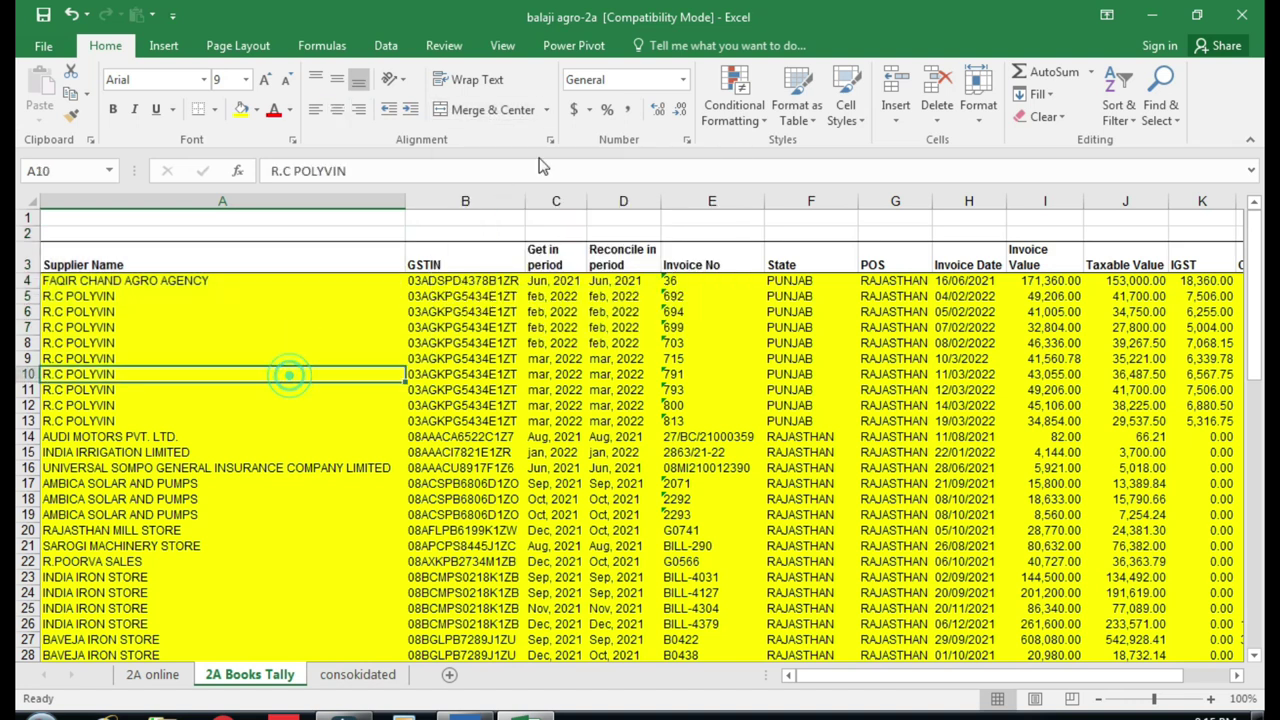
Step: Select the whole Tally sheet, clear the selection, then open the consokidated sheet
{"action": "left_click", "coordinate": [33, 197]}
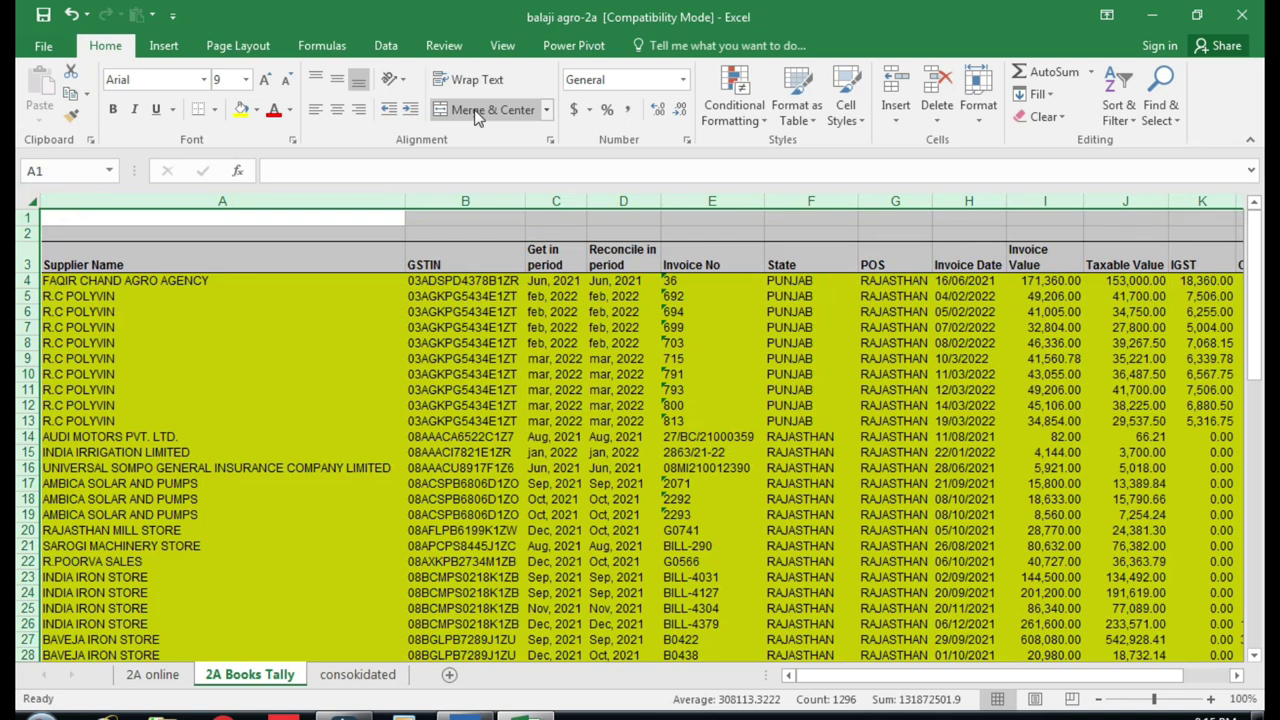
{"action": "left_click", "coordinate": [320, 420]}
{"action": "scroll", "coordinate": [320, 420], "scroll_direction": "down", "scroll_amount": 10}
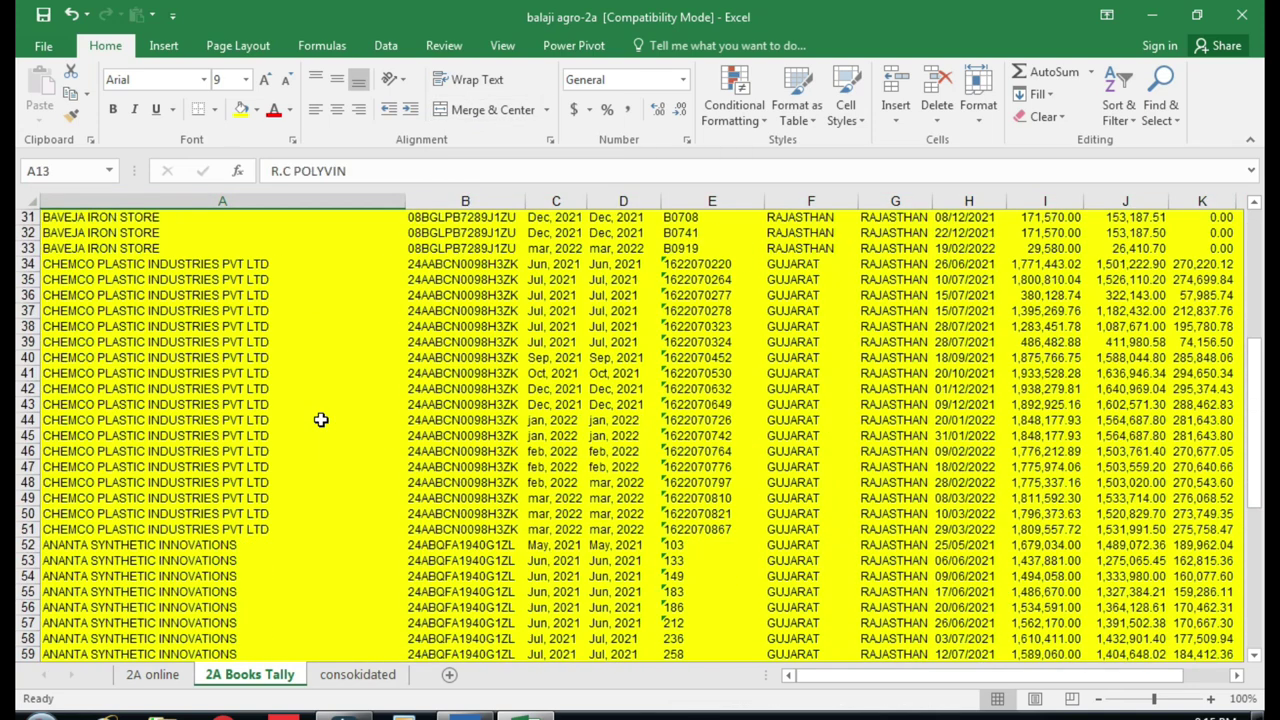
{"action": "scroll", "coordinate": [320, 420], "scroll_direction": "up", "scroll_amount": 7}
{"action": "scroll", "coordinate": [320, 420], "scroll_direction": "down", "scroll_amount": 4}
{"action": "left_click", "coordinate": [357, 674]}
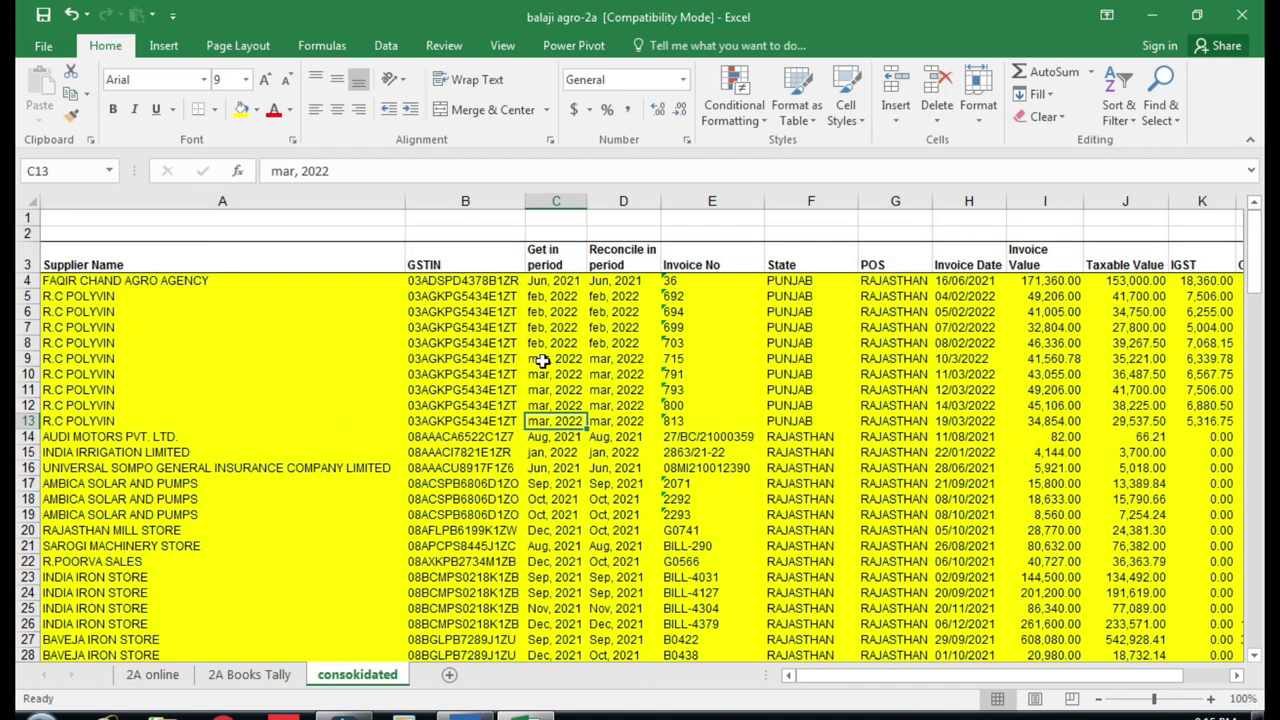
{"action": "scroll", "coordinate": [427, 390], "scroll_direction": "down", "scroll_amount": 2}
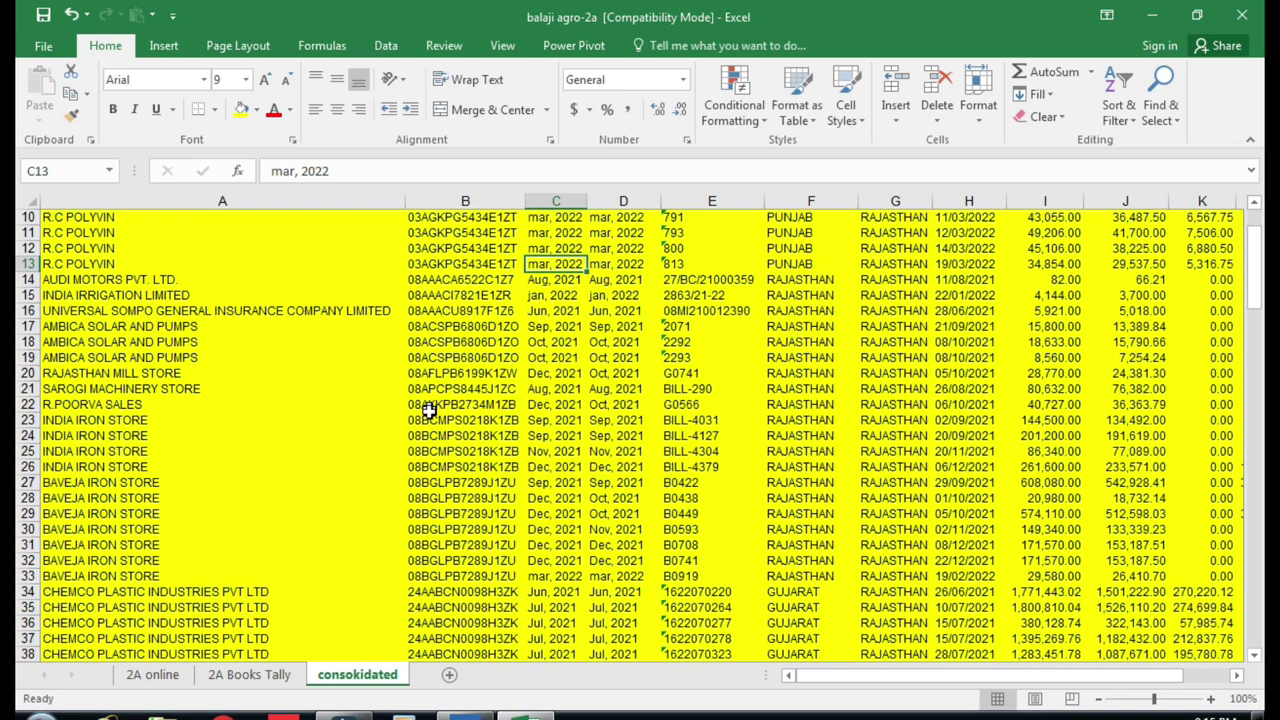
{"action": "scroll", "coordinate": [428, 405], "scroll_direction": "down", "scroll_amount": 6}
{"action": "scroll", "coordinate": [428, 405], "scroll_direction": "down", "scroll_amount": 7}
{"action": "scroll", "coordinate": [428, 405], "scroll_direction": "down", "scroll_amount": 5}
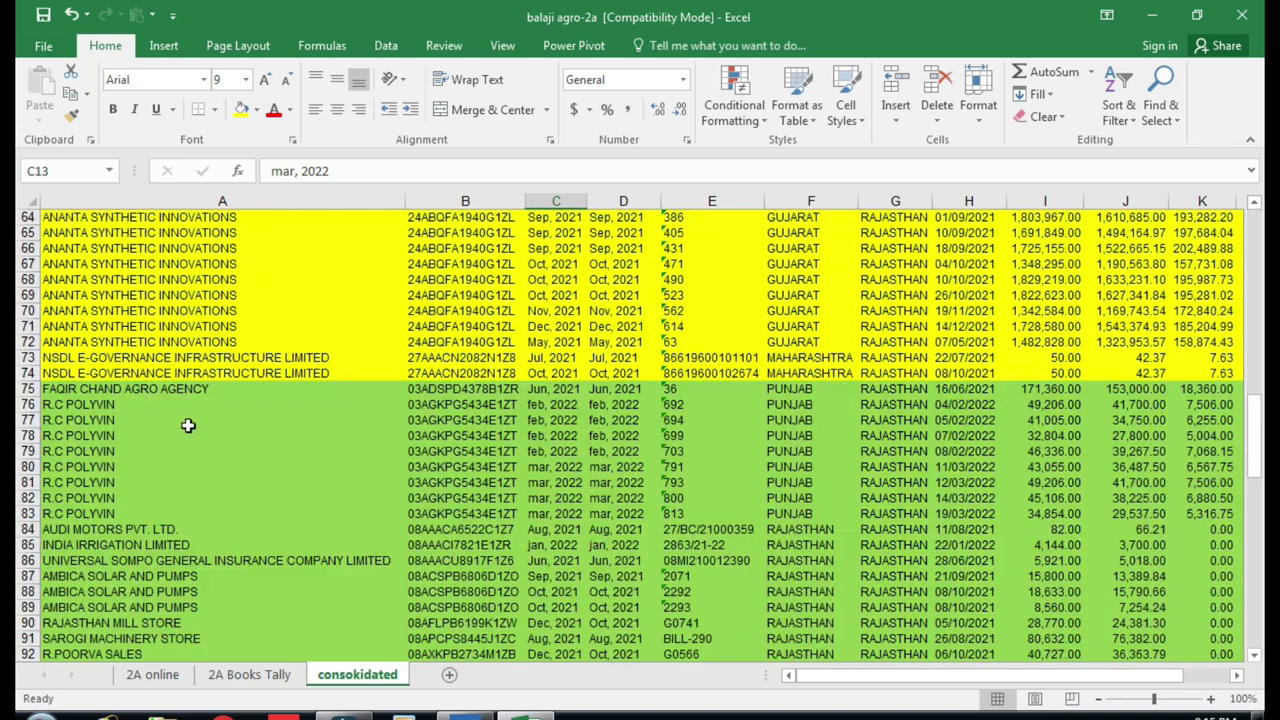
{"action": "left_click", "coordinate": [89, 389]}
{"action": "left_click", "coordinate": [155, 675]}
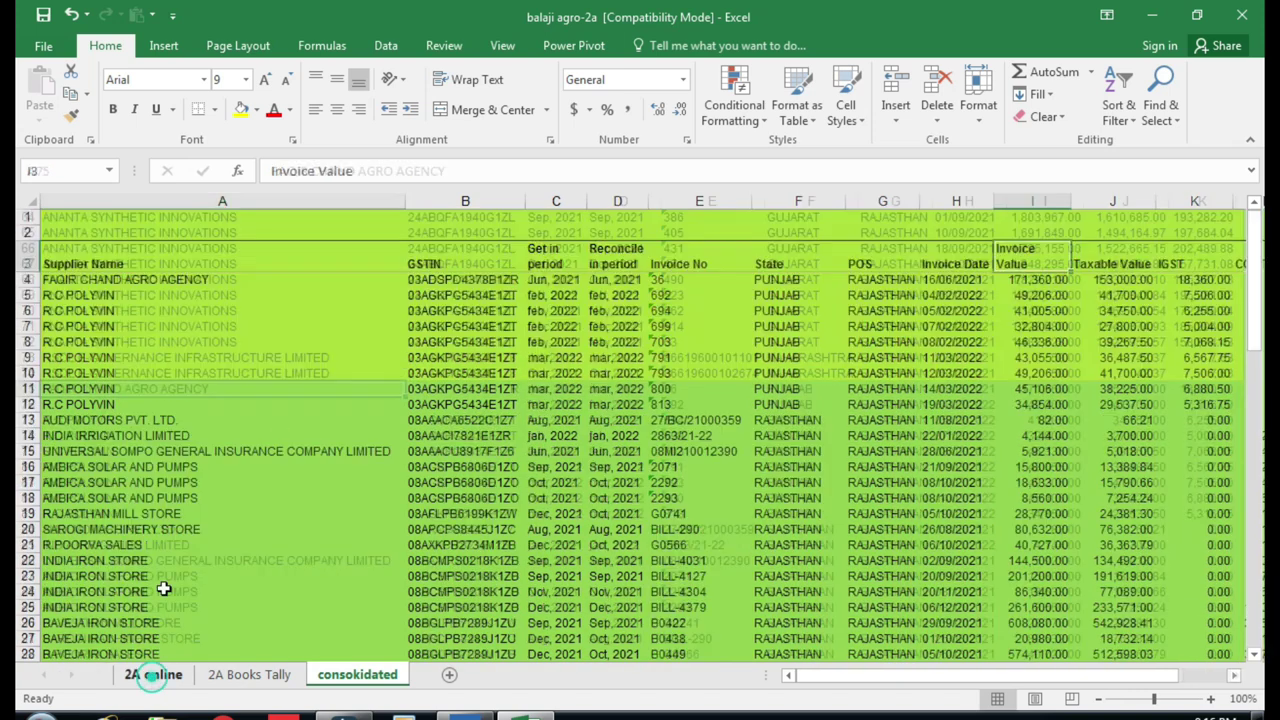
{"action": "left_click", "coordinate": [360, 675]}
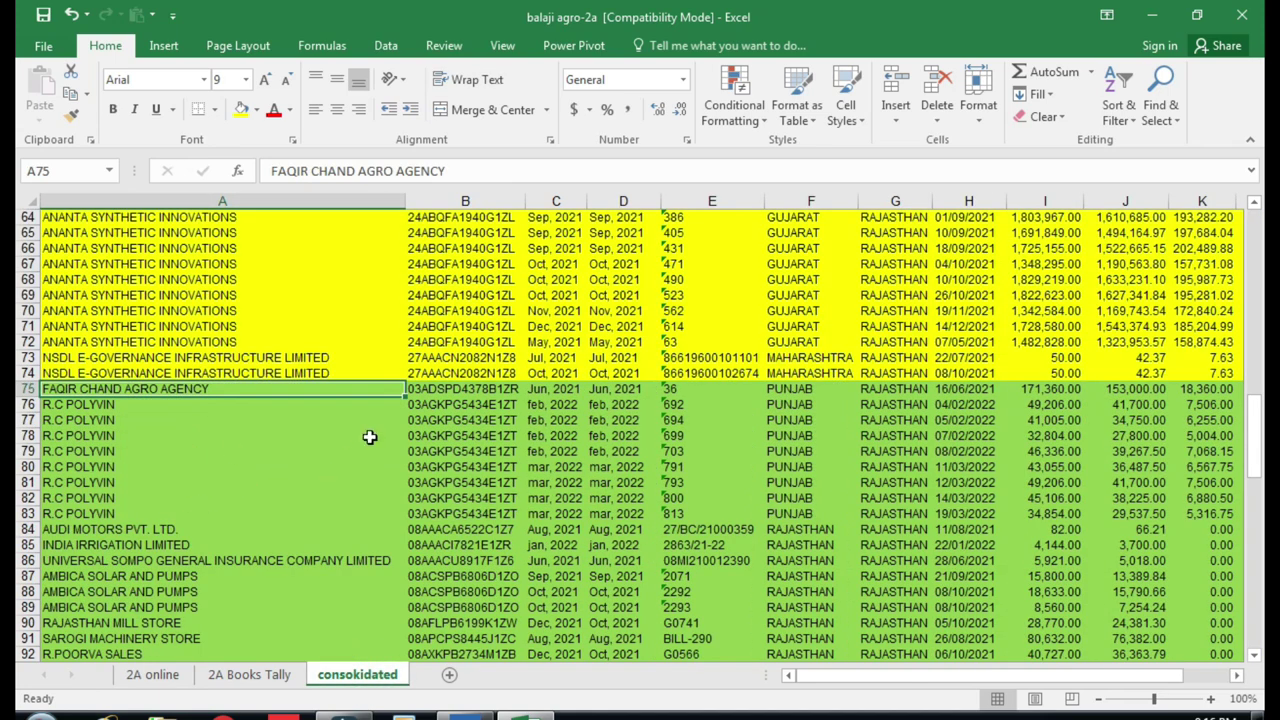
{"action": "scroll", "coordinate": [486, 452], "scroll_direction": "up", "scroll_amount": 10}
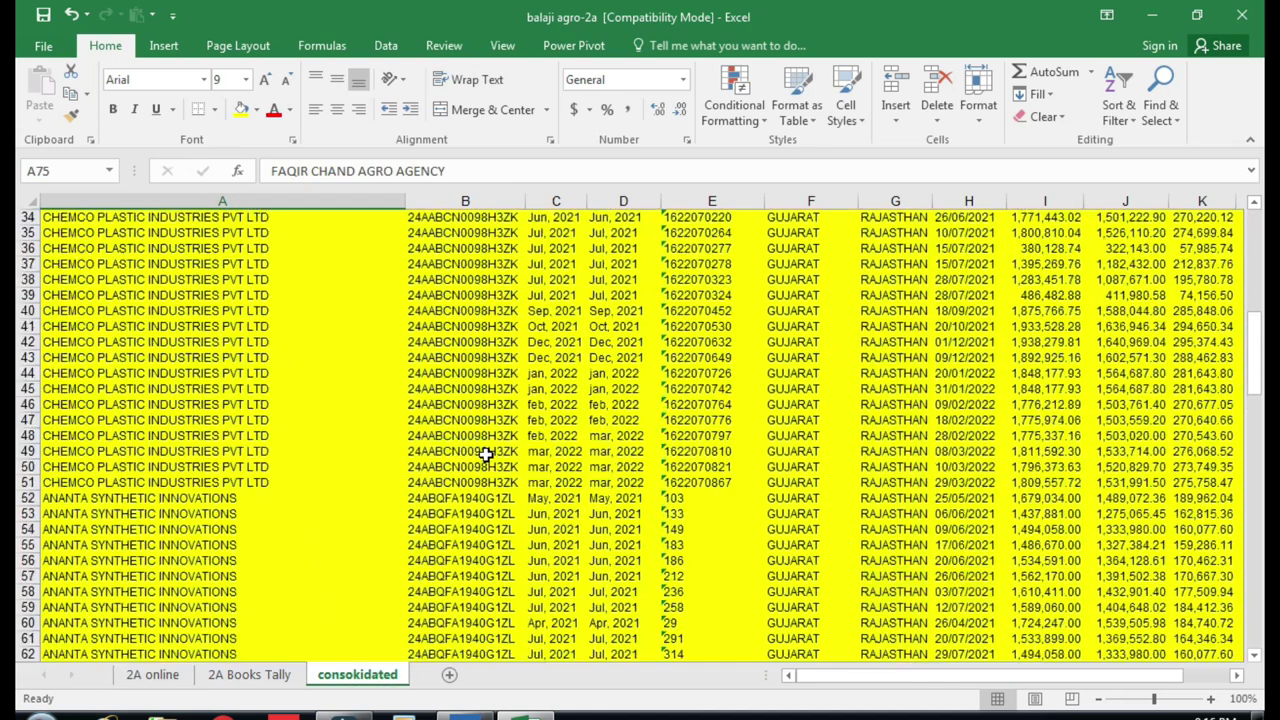
{"action": "scroll", "coordinate": [486, 452], "scroll_direction": "up", "scroll_amount": 11}
{"action": "scroll", "coordinate": [486, 452], "scroll_direction": "down", "scroll_amount": 7}
{"action": "scroll", "coordinate": [486, 452], "scroll_direction": "down", "scroll_amount": 7}
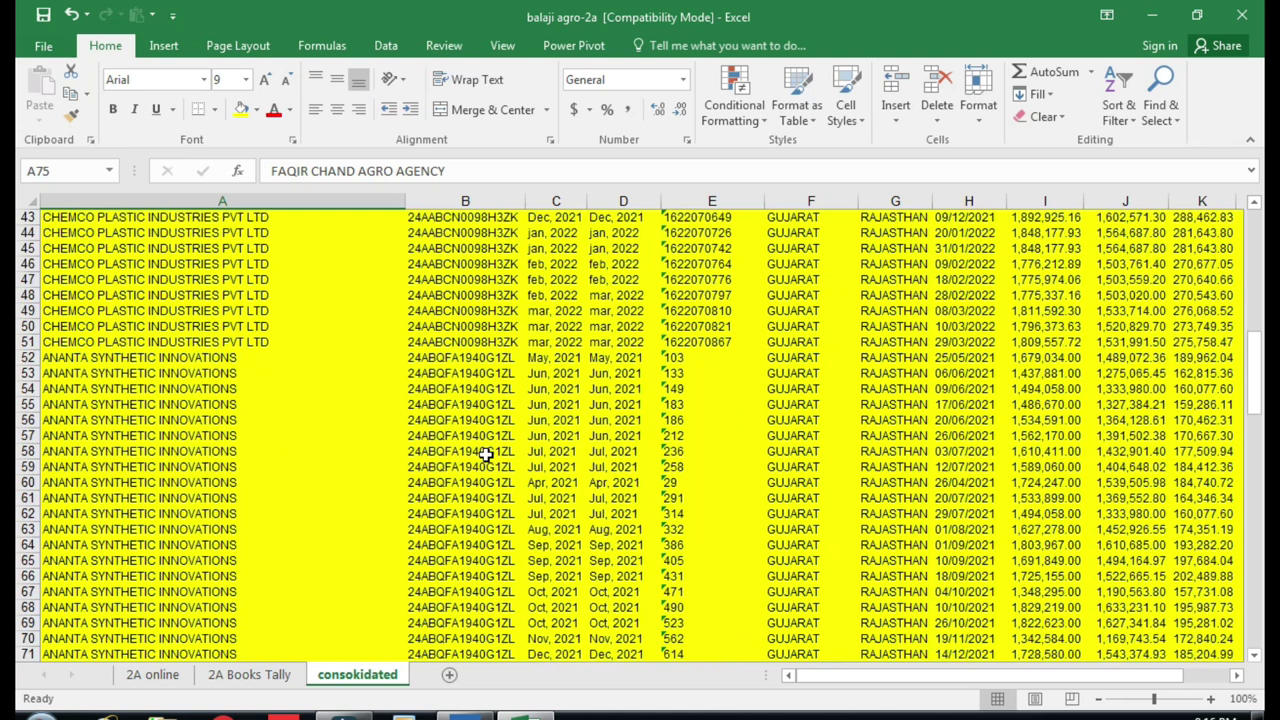
{"action": "scroll", "coordinate": [486, 452], "scroll_direction": "down", "scroll_amount": 7}
{"action": "left_click", "coordinate": [476, 322]}
{"action": "left_click", "coordinate": [469, 419]}
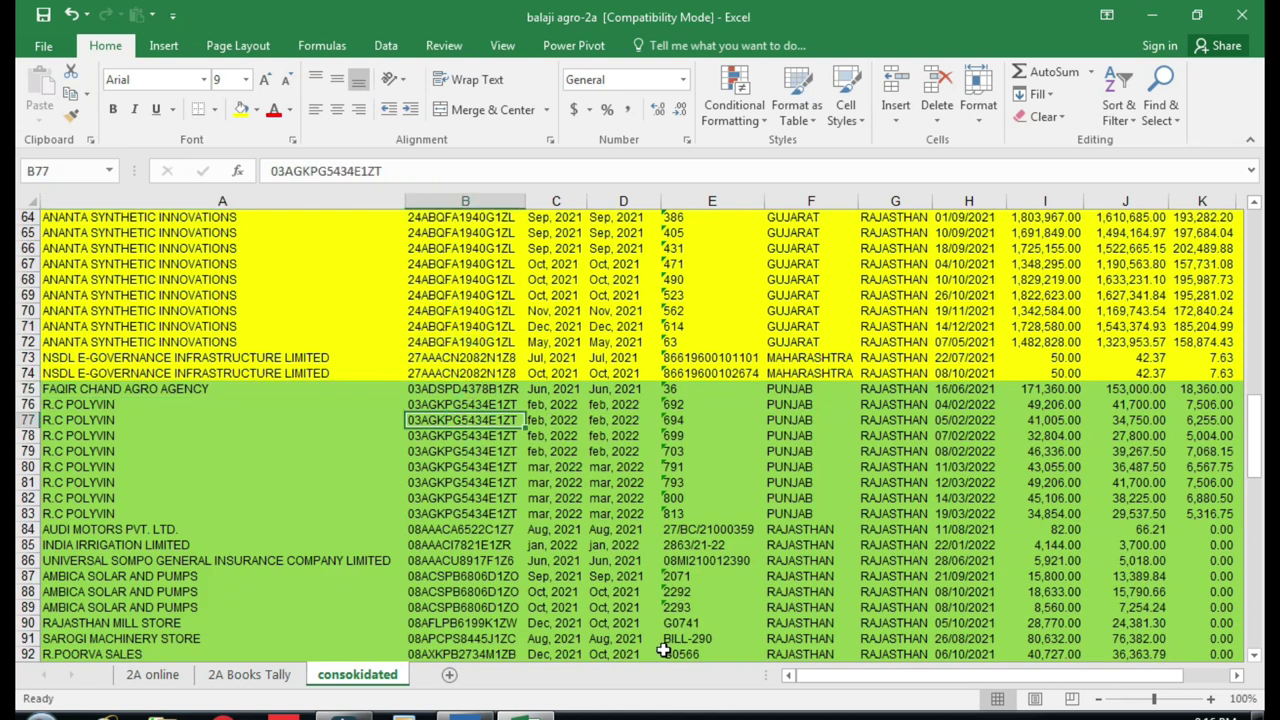
{"action": "left_click_drag", "start_coordinate": [900, 686], "coordinate": [820, 622]}
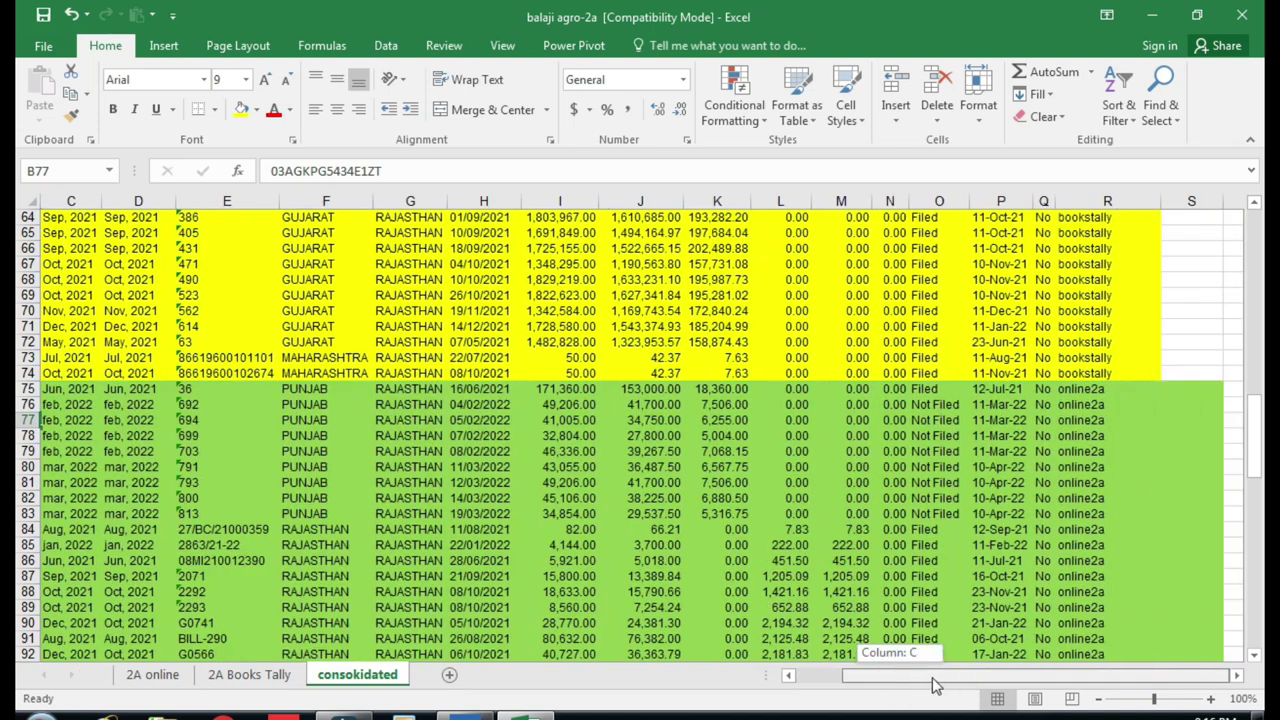
{"action": "left_click", "coordinate": [481, 267]}
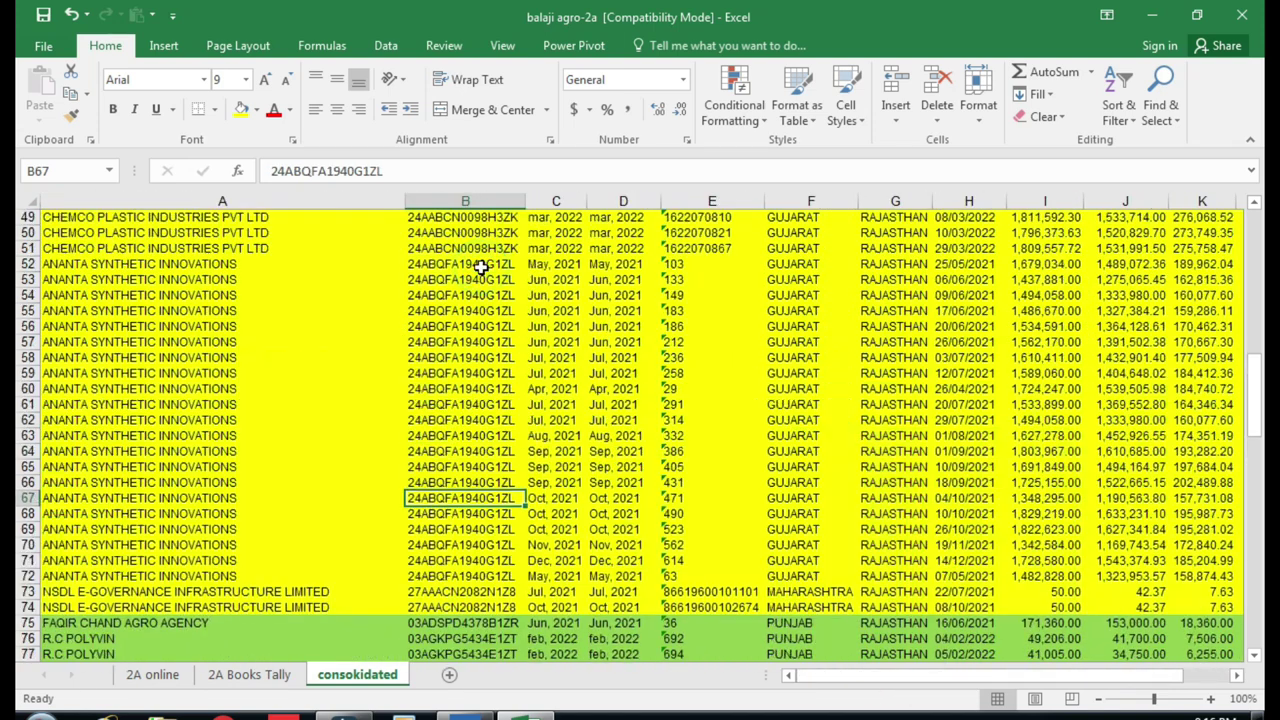
{"action": "scroll", "coordinate": [481, 267], "scroll_direction": "up", "scroll_amount": 20}
{"action": "left_click", "coordinate": [481, 267]}
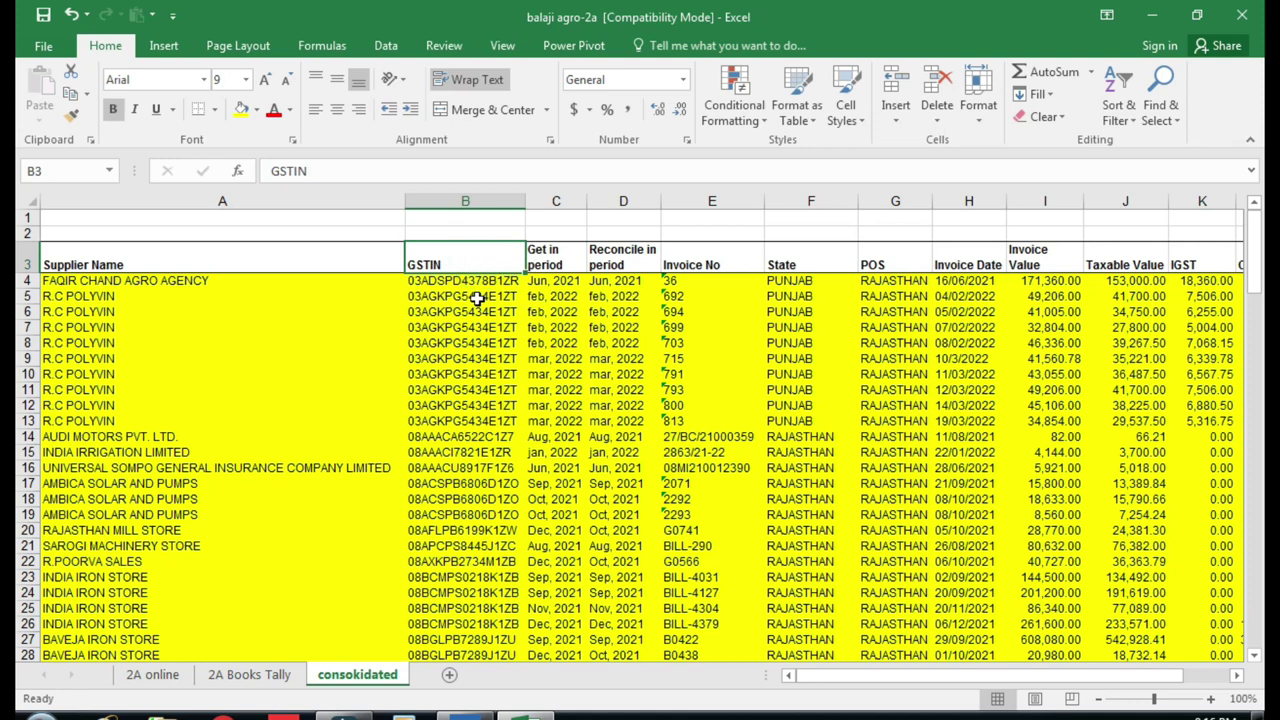
{"action": "left_click", "coordinate": [477, 297]}
{"action": "scroll", "coordinate": [477, 297], "scroll_direction": "down", "scroll_amount": 14}
{"action": "scroll", "coordinate": [477, 297], "scroll_direction": "down", "scroll_amount": 8}
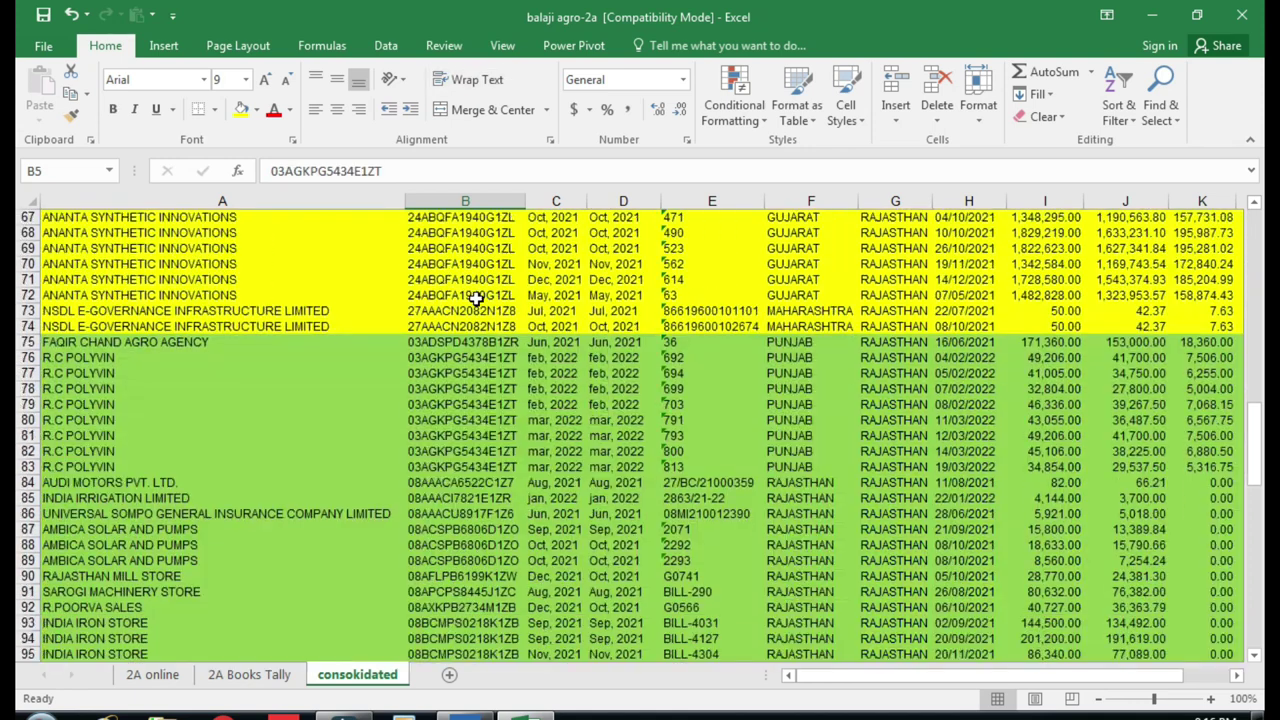
{"action": "scroll", "coordinate": [477, 297], "scroll_direction": "down", "scroll_amount": 1}
{"action": "left_click", "coordinate": [467, 341]}
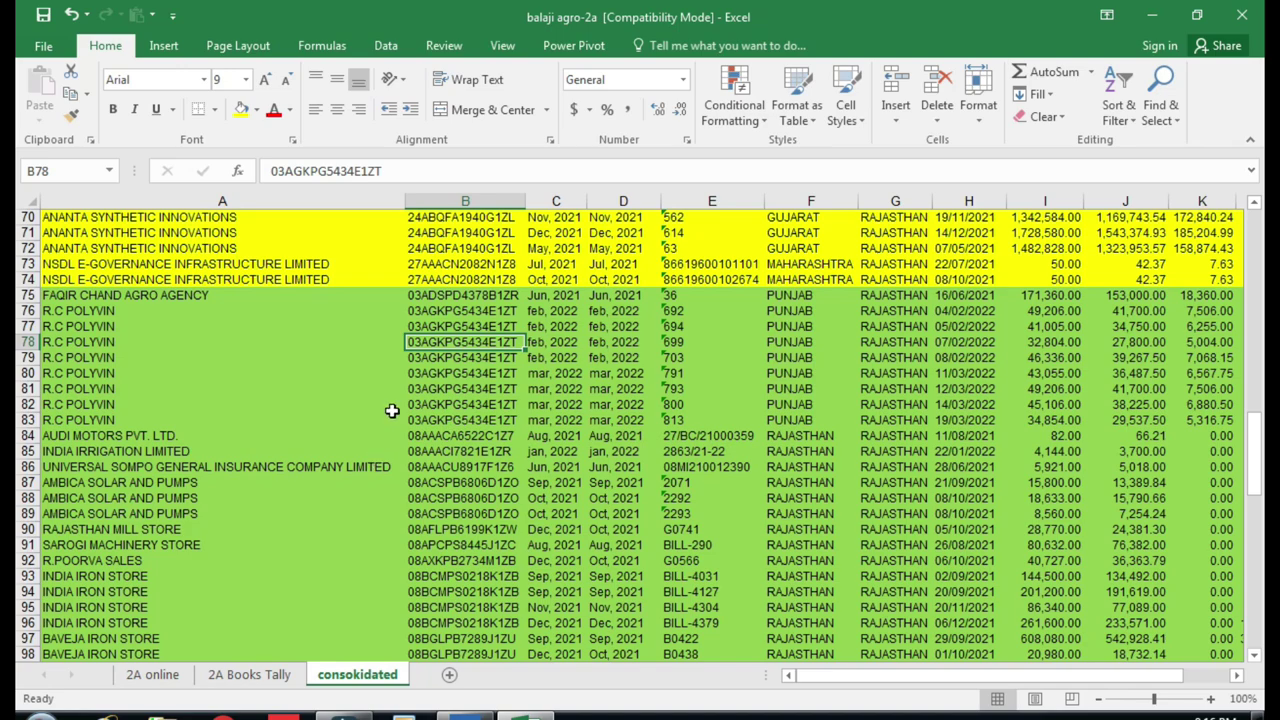
{"action": "scroll", "coordinate": [392, 407], "scroll_direction": "up", "scroll_amount": 3}
{"action": "scroll", "coordinate": [392, 407], "scroll_direction": "up", "scroll_amount": 4}
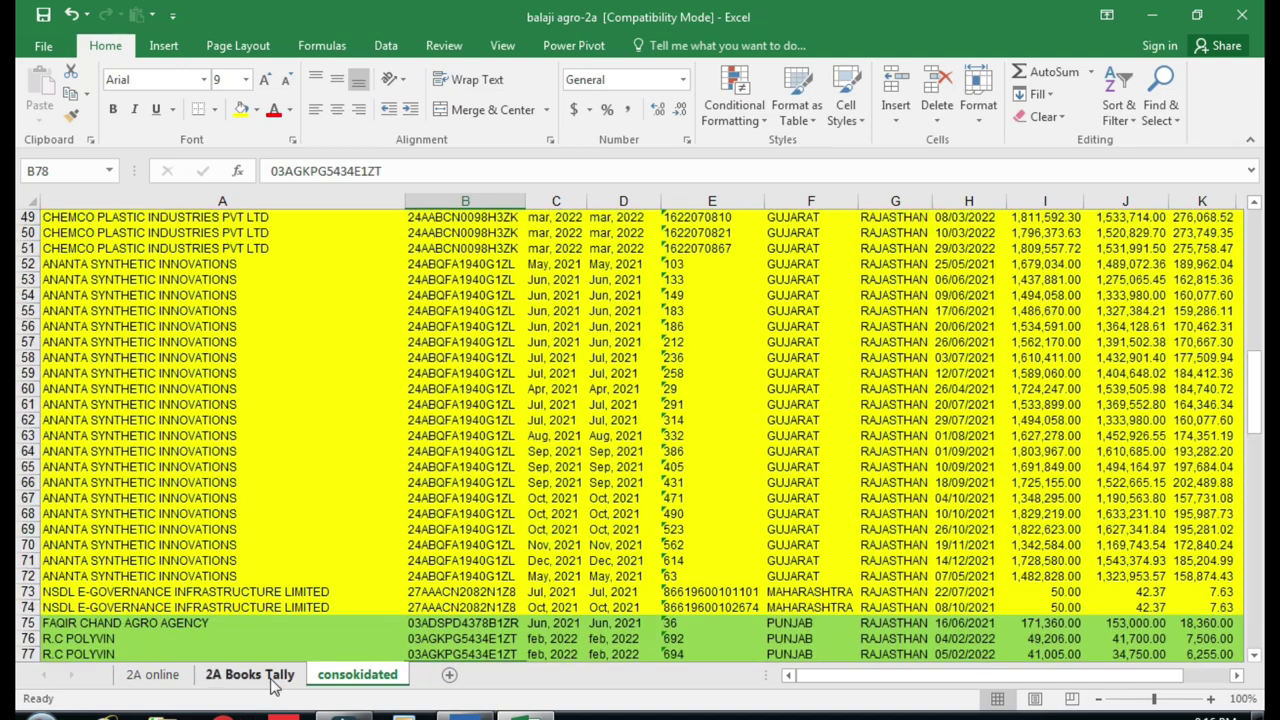
Step: On 2A Books Tally, check invoice and taxable values, then pick the empty cell J75
{"action": "left_click", "coordinate": [270, 678]}
{"action": "scroll", "coordinate": [867, 483], "scroll_direction": "down", "scroll_amount": 5}
{"action": "scroll", "coordinate": [943, 534], "scroll_direction": "down", "scroll_amount": 8}
{"action": "scroll", "coordinate": [943, 534], "scroll_direction": "up", "scroll_amount": 11}
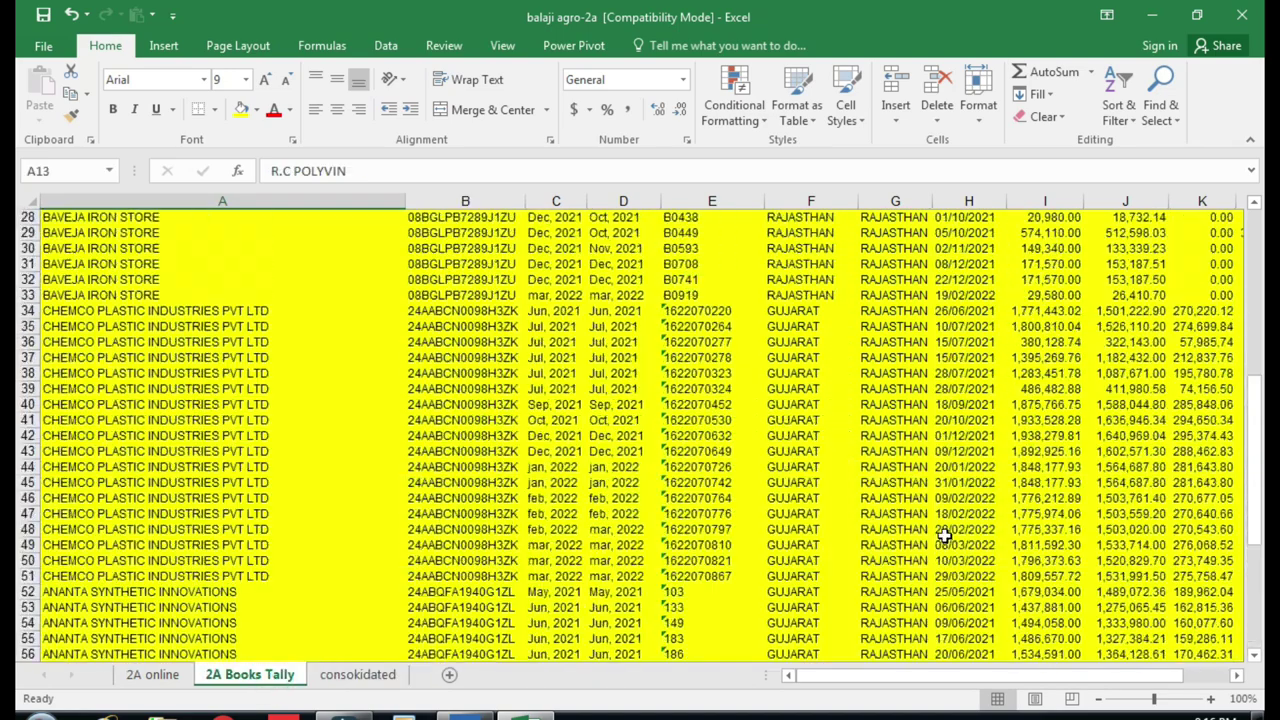
{"action": "scroll", "coordinate": [943, 534], "scroll_direction": "up", "scroll_amount": 9}
{"action": "left_click", "coordinate": [1068, 328]}
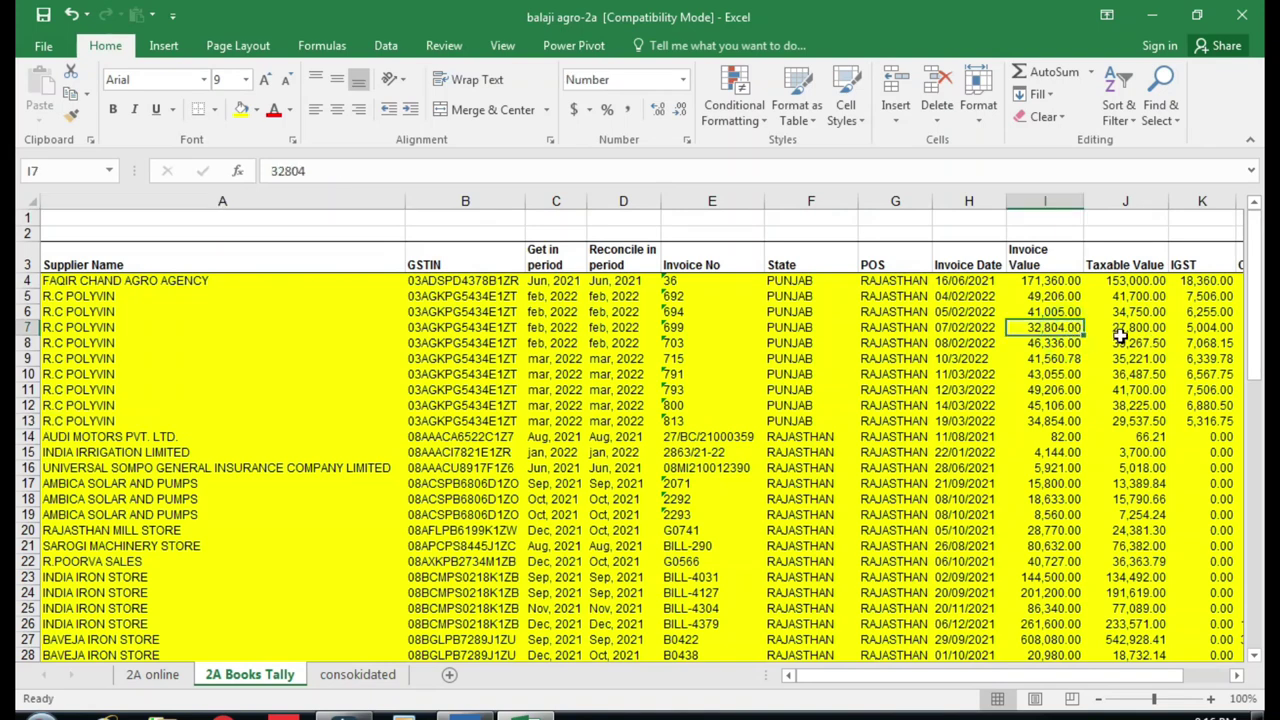
{"action": "left_click", "coordinate": [1125, 342]}
{"action": "scroll", "coordinate": [1125, 342], "scroll_direction": "down", "scroll_amount": 6}
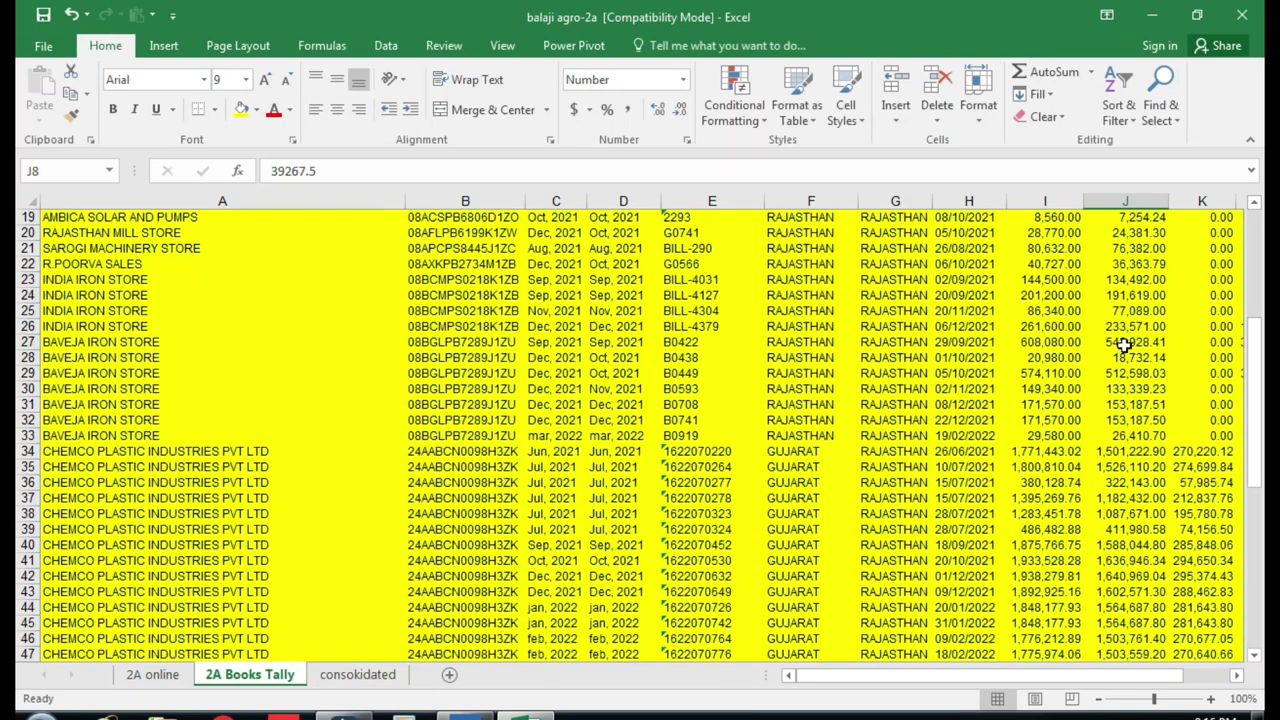
{"action": "scroll", "coordinate": [1140, 350], "scroll_direction": "down", "scroll_amount": 14}
{"action": "left_click", "coordinate": [1149, 441]}
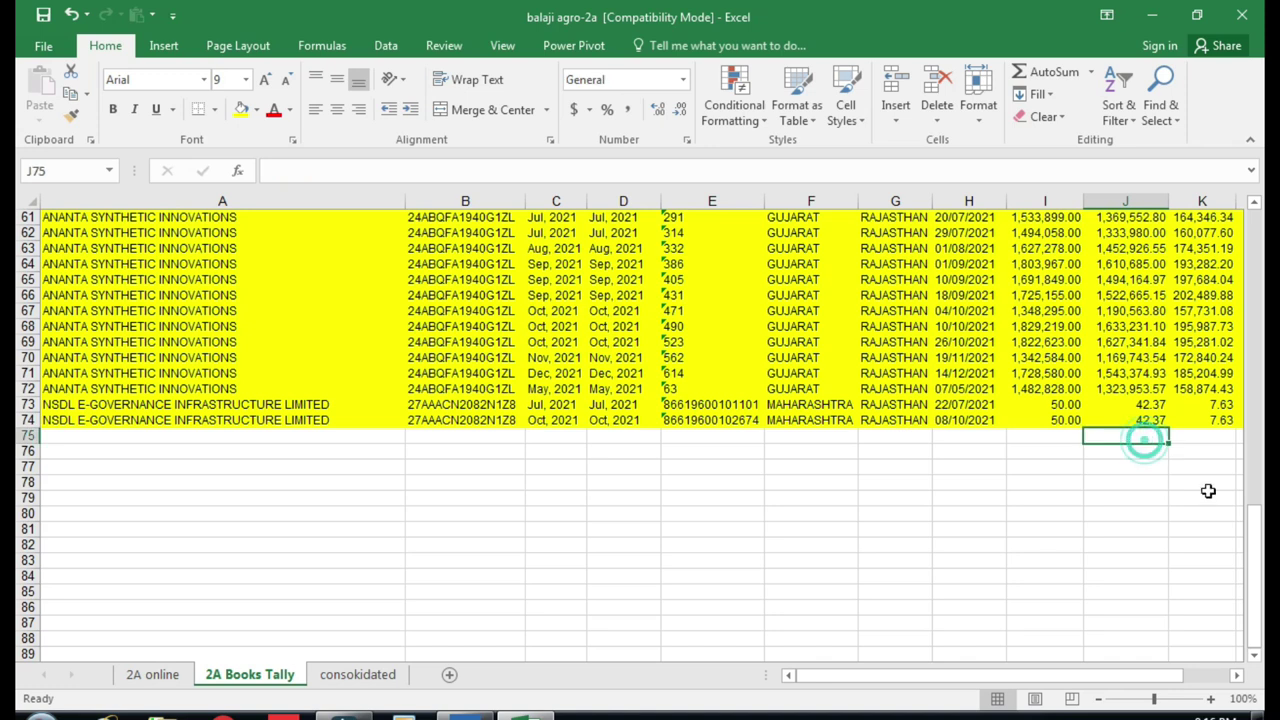
Step: AutoSum the Taxable Value into J75 and paste that total formula across the tax columns
{"action": "key", "text": "alt+equal"}
{"action": "key", "text": "Return"}
{"action": "key", "text": "Up"}
{"action": "key", "text": "ctrl+c"}
{"action": "key", "text": "Right"}
{"action": "key", "text": "shift+Right"}
{"action": "key", "text": "shift+Right"}
{"action": "key", "text": "shift+Right"}
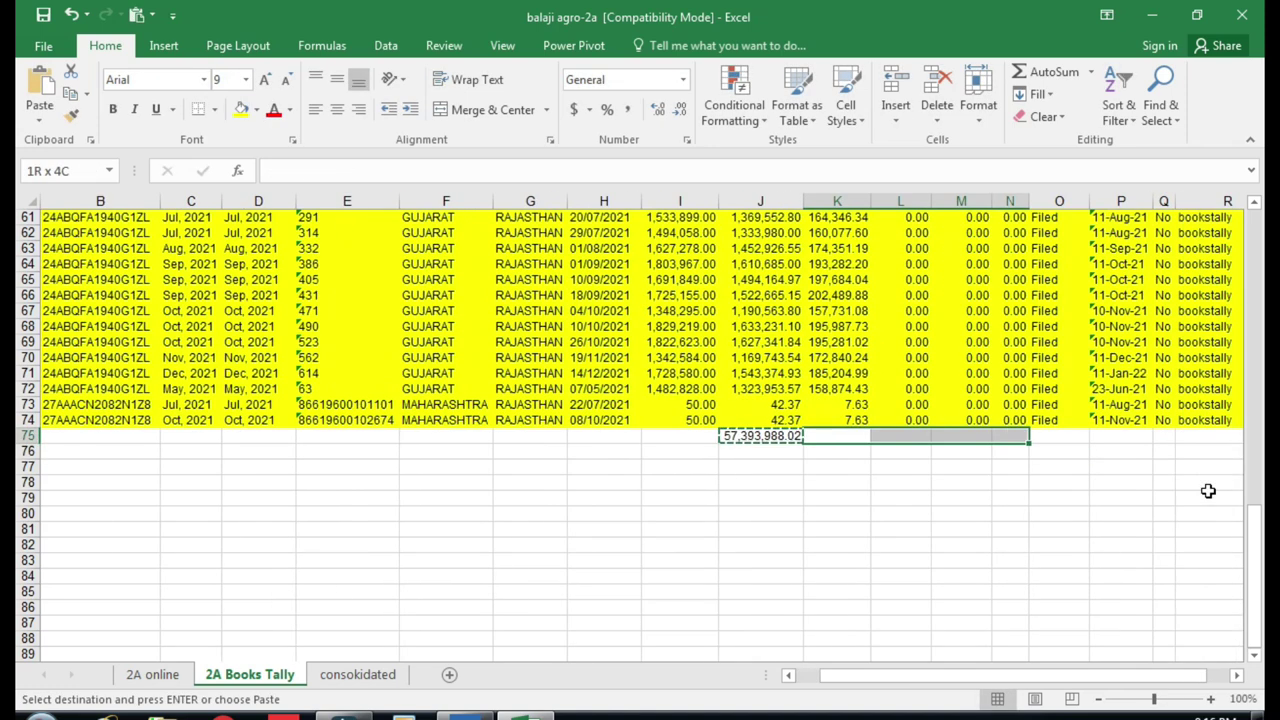
{"action": "key", "text": "ctrl+v"}
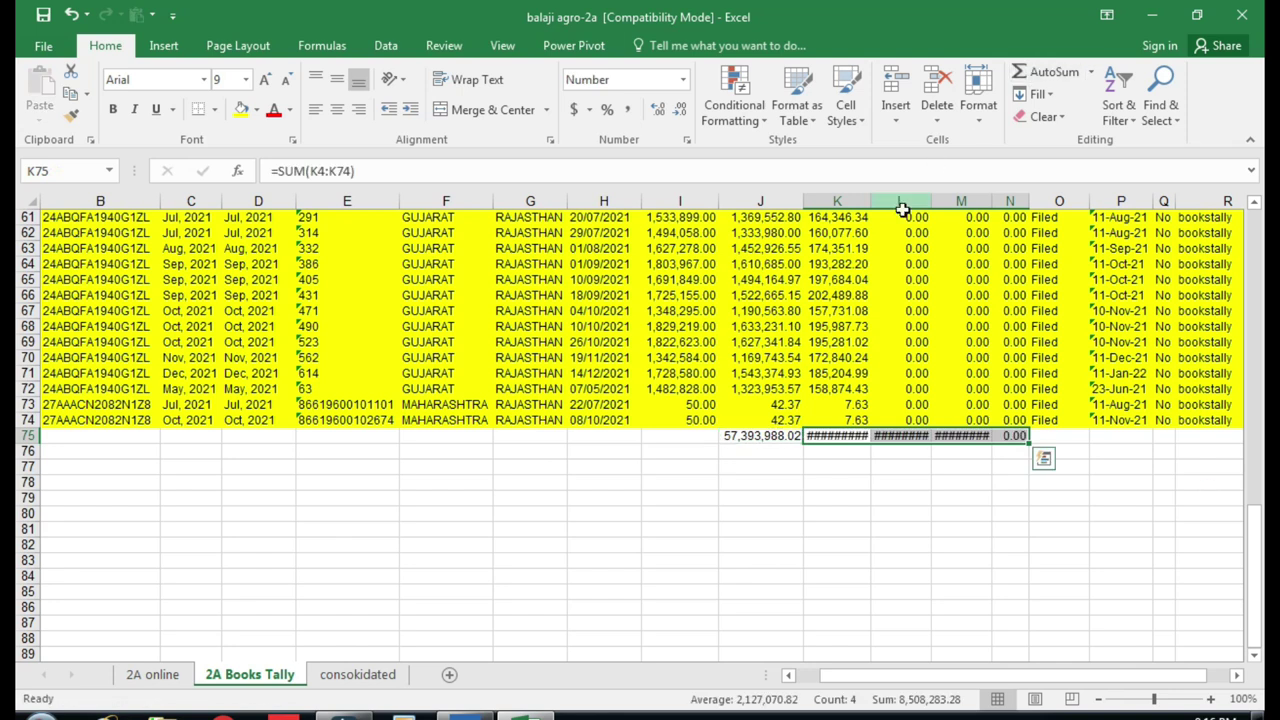
Step: Autofit columns K, L and M to show their totals, then bring up the 2A online sheet
{"action": "double_click", "coordinate": [870, 201]}
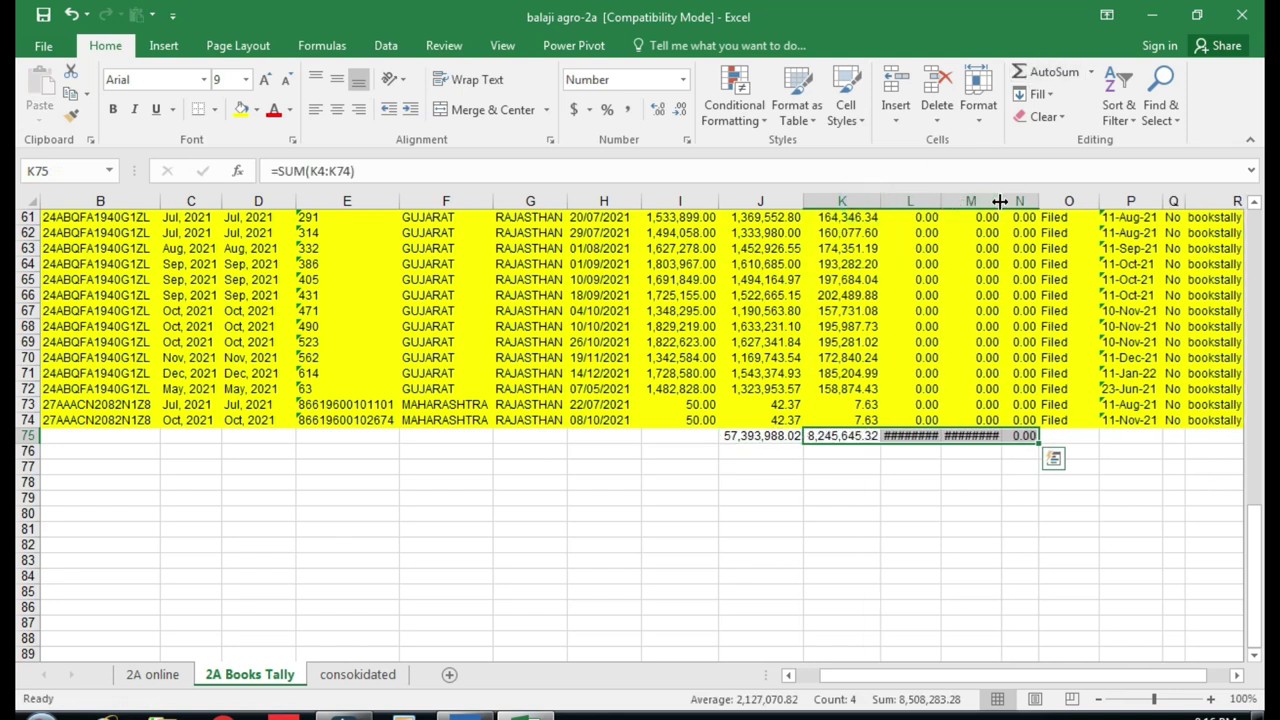
{"action": "double_click", "coordinate": [1001, 201]}
{"action": "double_click", "coordinate": [940, 201]}
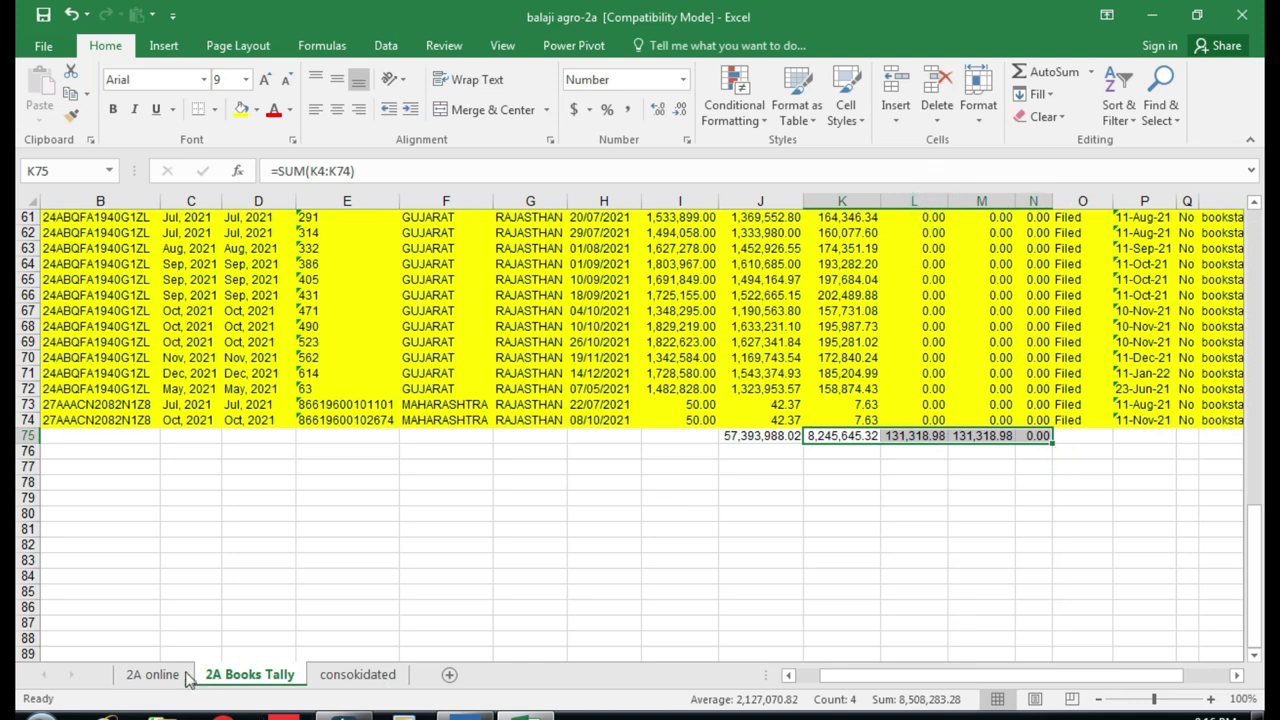
{"action": "left_click", "coordinate": [152, 674]}
{"action": "scroll", "coordinate": [815, 554], "scroll_direction": "down", "scroll_amount": 3}
{"action": "scroll", "coordinate": [815, 554], "scroll_direction": "down", "scroll_amount": 10}
Step: Copy the 2A online tax totals J80:M80
{"action": "scroll", "coordinate": [815, 554], "scroll_direction": "down", "scroll_amount": 11}
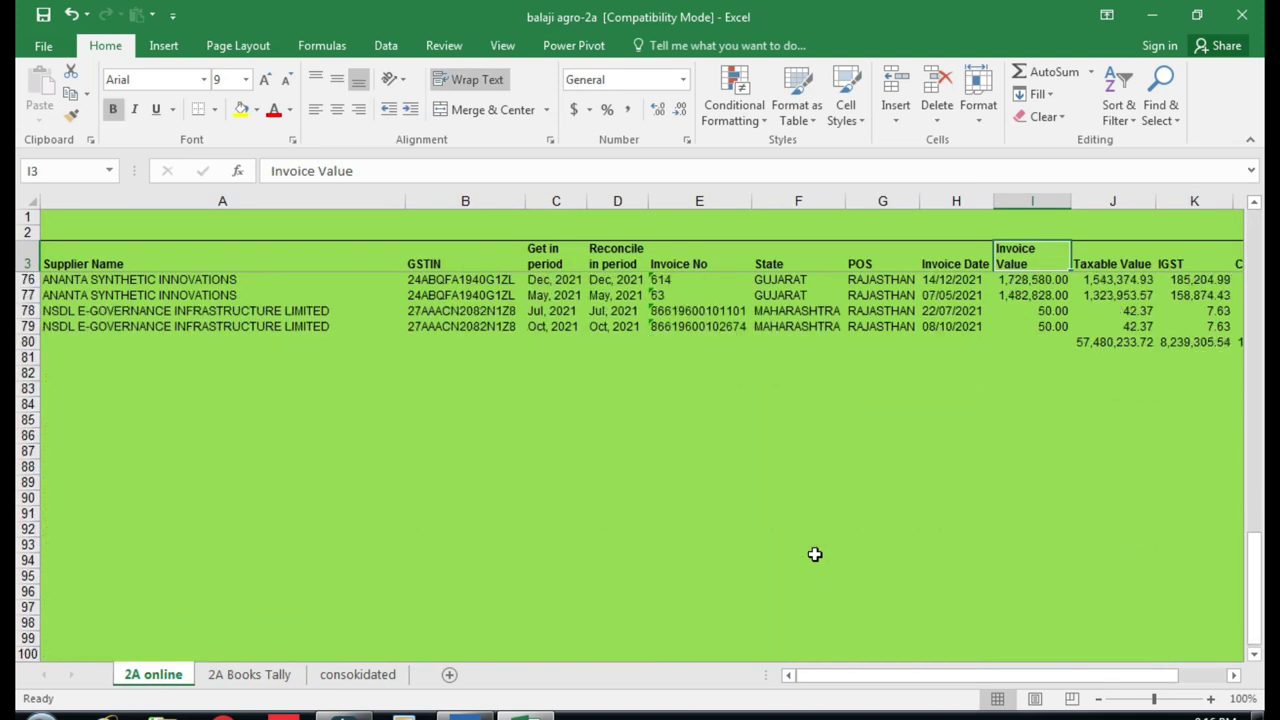
{"action": "scroll", "coordinate": [1000, 497], "scroll_direction": "up", "scroll_amount": 2}
{"action": "left_click", "coordinate": [1000, 497]}
{"action": "left_click", "coordinate": [1110, 436]}
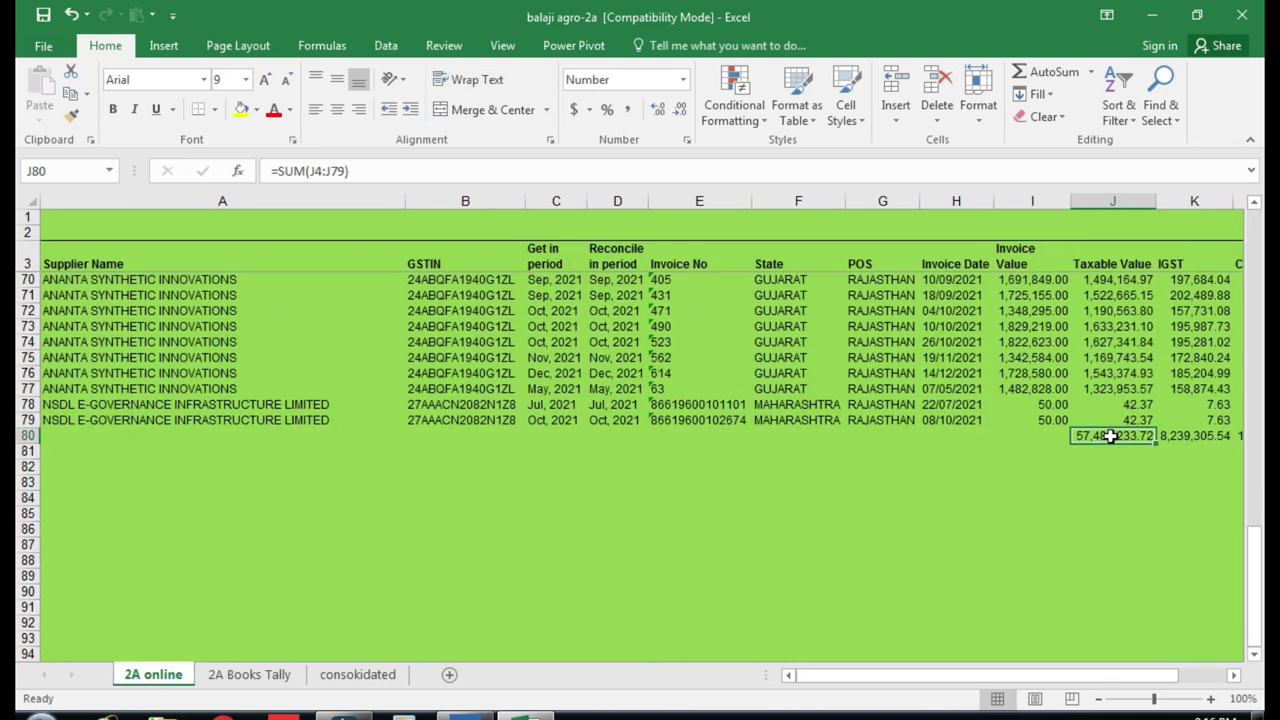
{"action": "left_click_drag", "start_coordinate": [1157, 443], "coordinate": [1000, 436]}
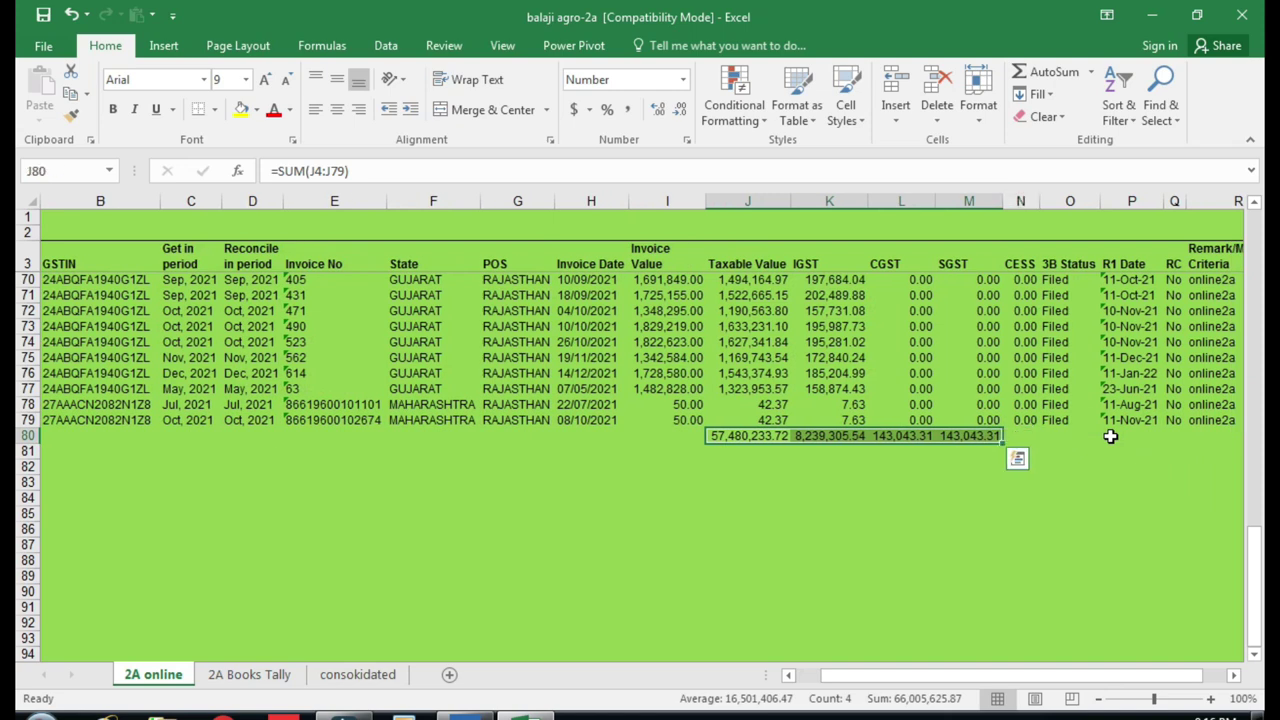
{"action": "key", "text": "ctrl+c"}
Step: Paste those totals as values into J76 of 2A Books Tally, under the books totals
{"action": "left_click", "coordinate": [345, 674]}
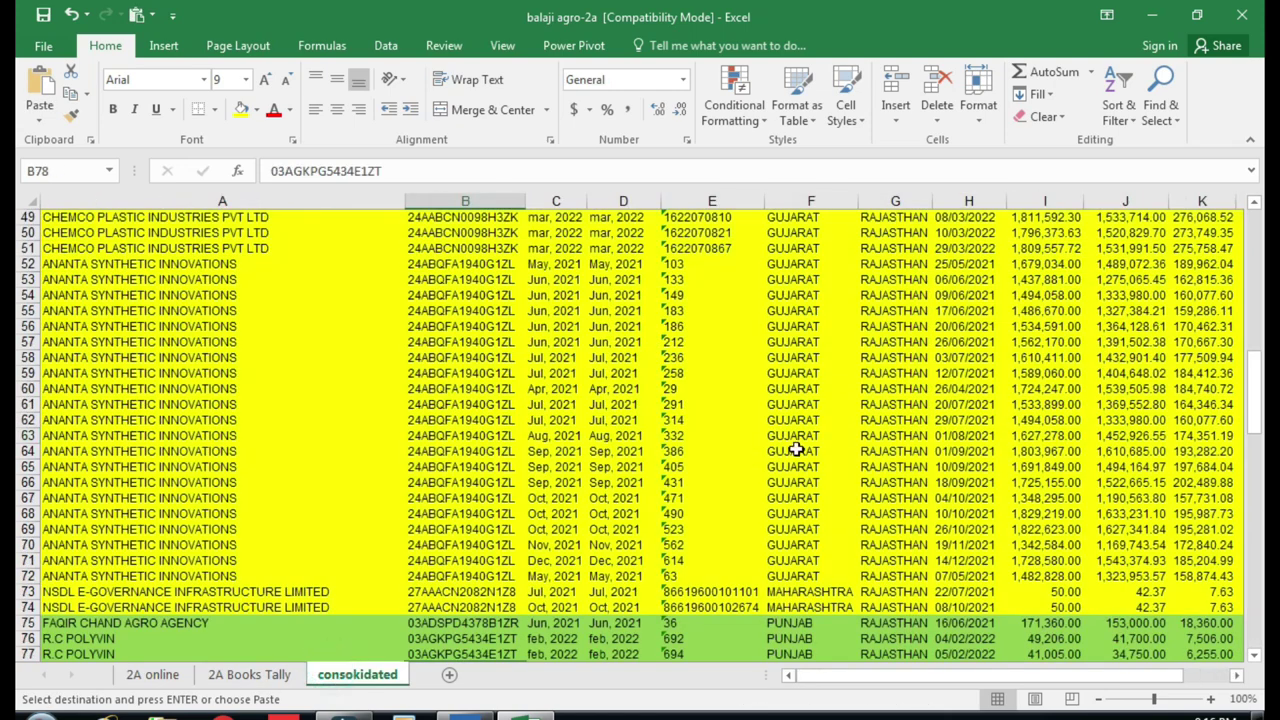
{"action": "scroll", "coordinate": [797, 451], "scroll_direction": "down", "scroll_amount": 6}
{"action": "scroll", "coordinate": [797, 451], "scroll_direction": "down", "scroll_amount": 11}
{"action": "left_click", "coordinate": [245, 674]}
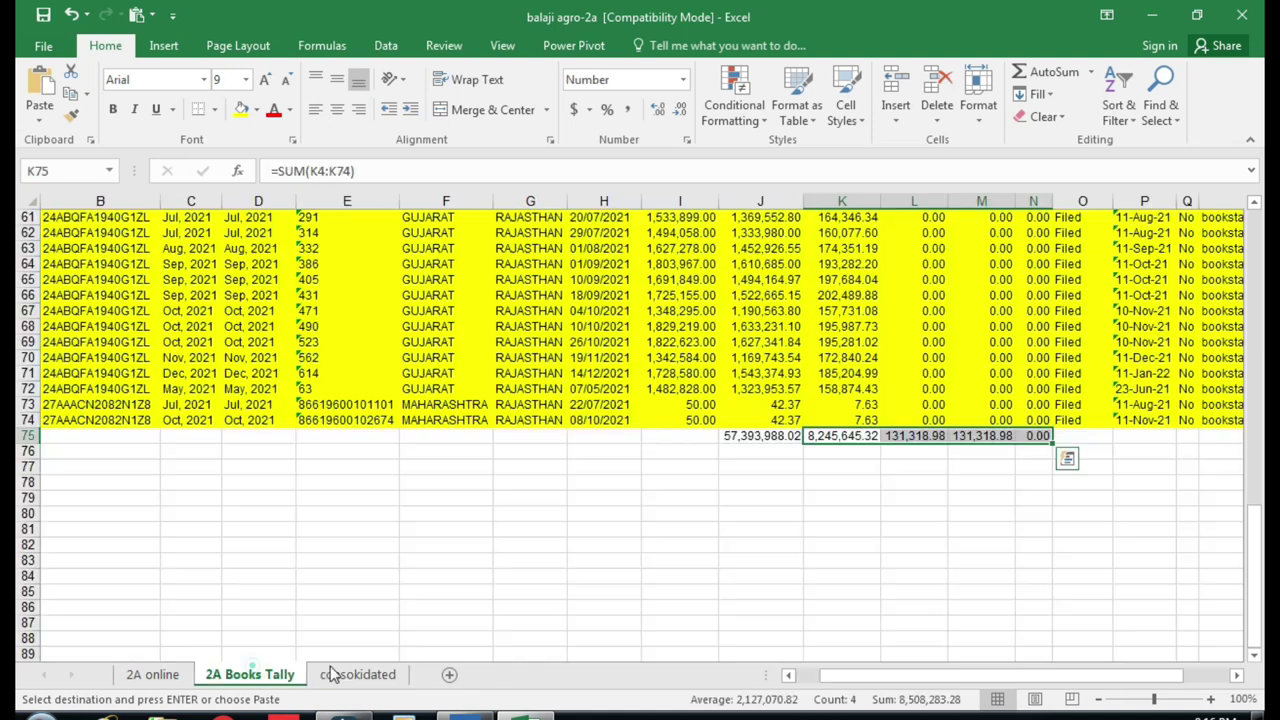
{"action": "right_click", "coordinate": [760, 452]}
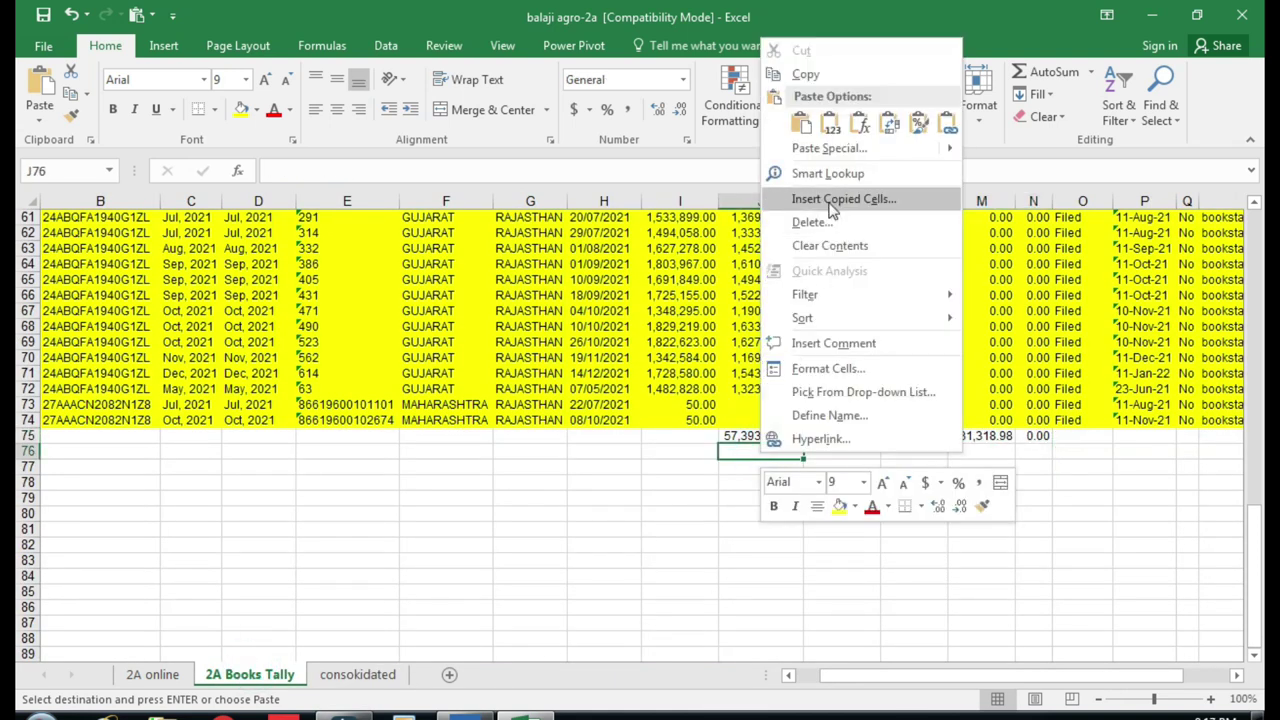
{"action": "left_click", "coordinate": [830, 148]}
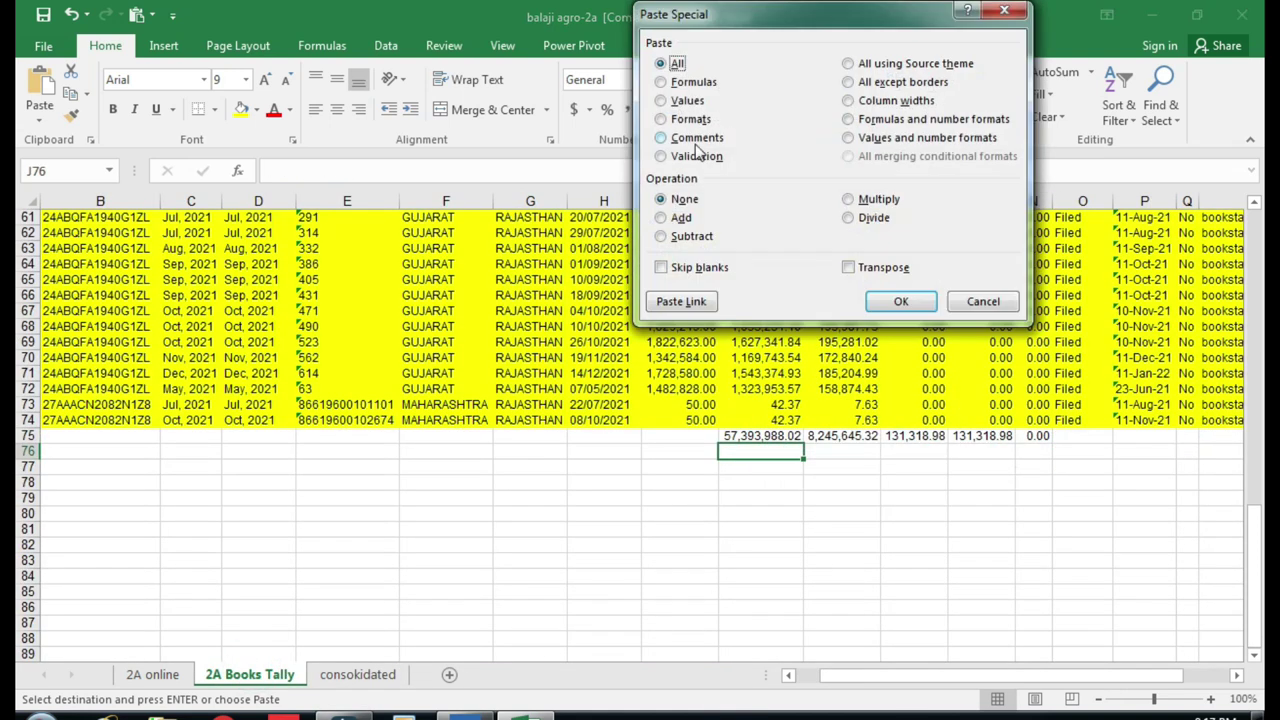
{"action": "left_click", "coordinate": [662, 101]}
{"action": "left_click", "coordinate": [900, 301]}
Step: Apply Comma Style to both total rows
{"action": "left_click", "coordinate": [887, 500]}
{"action": "left_click_drag", "start_coordinate": [757, 438], "coordinate": [1045, 485]}
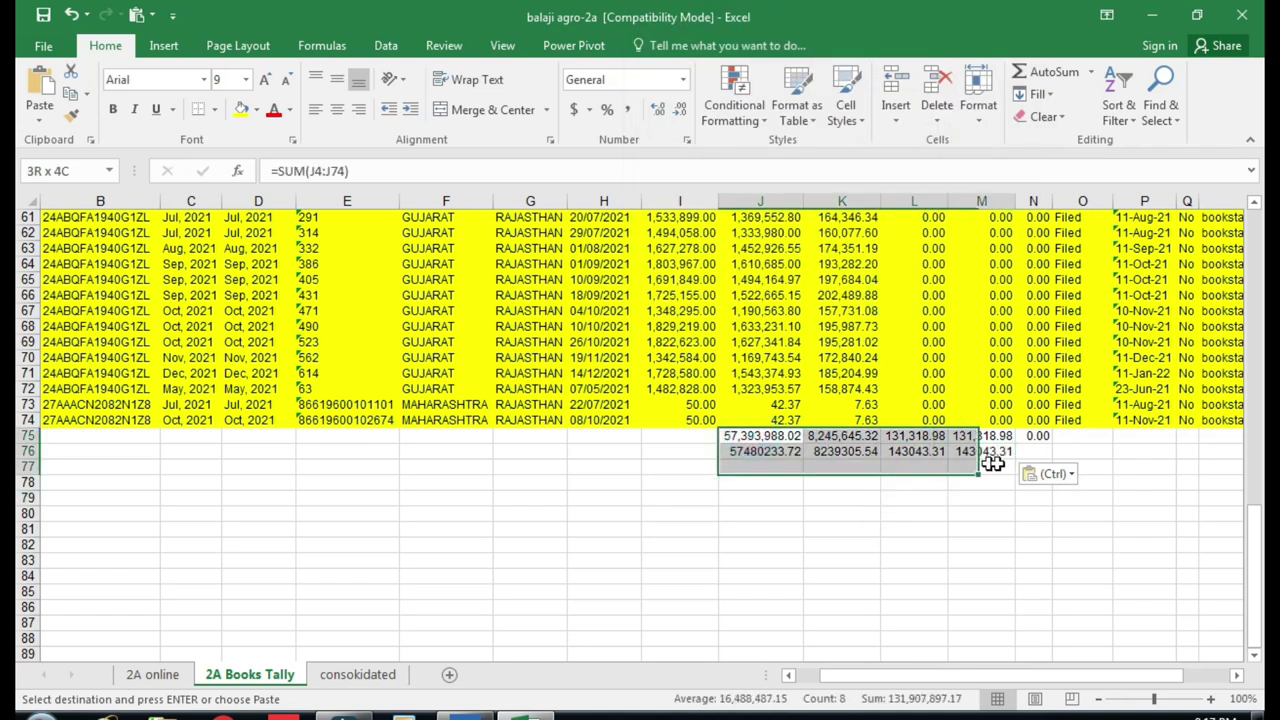
{"action": "left_click", "coordinate": [628, 110]}
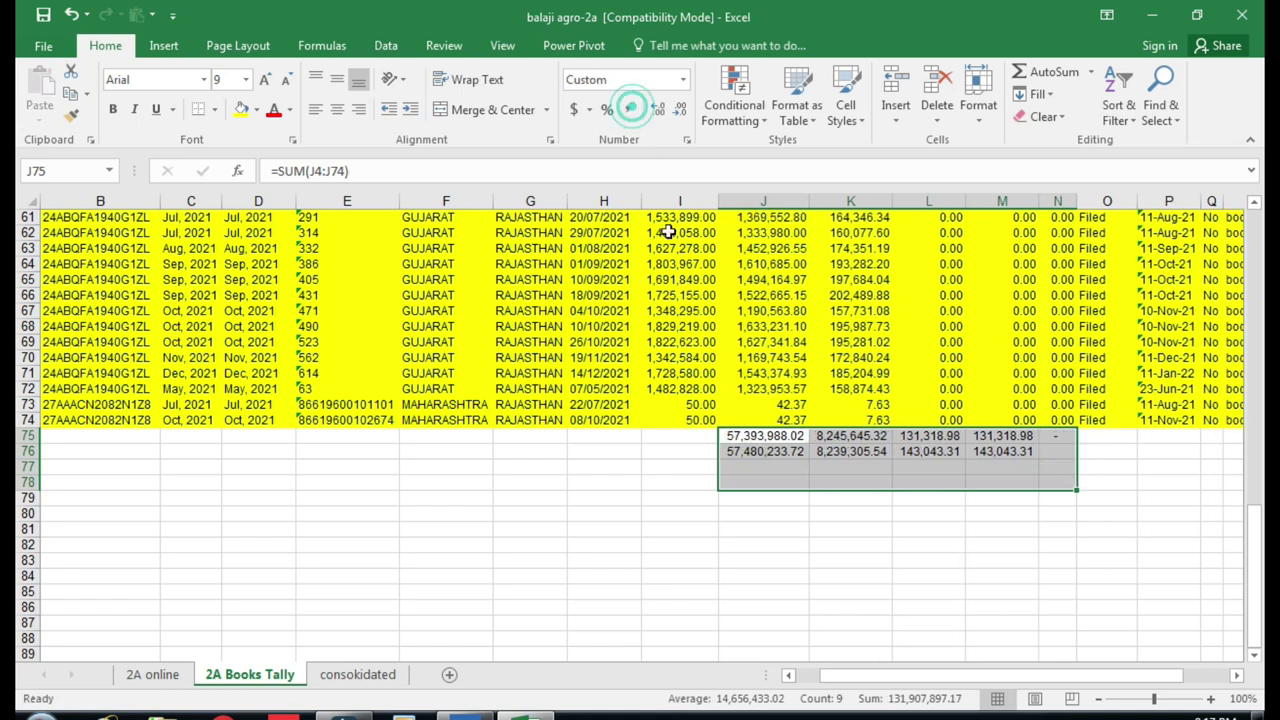
{"action": "left_click", "coordinate": [800, 482]}
Step: Label the total rows 'books' in I75 and '2a' in I76
{"action": "left_click", "coordinate": [686, 451]}
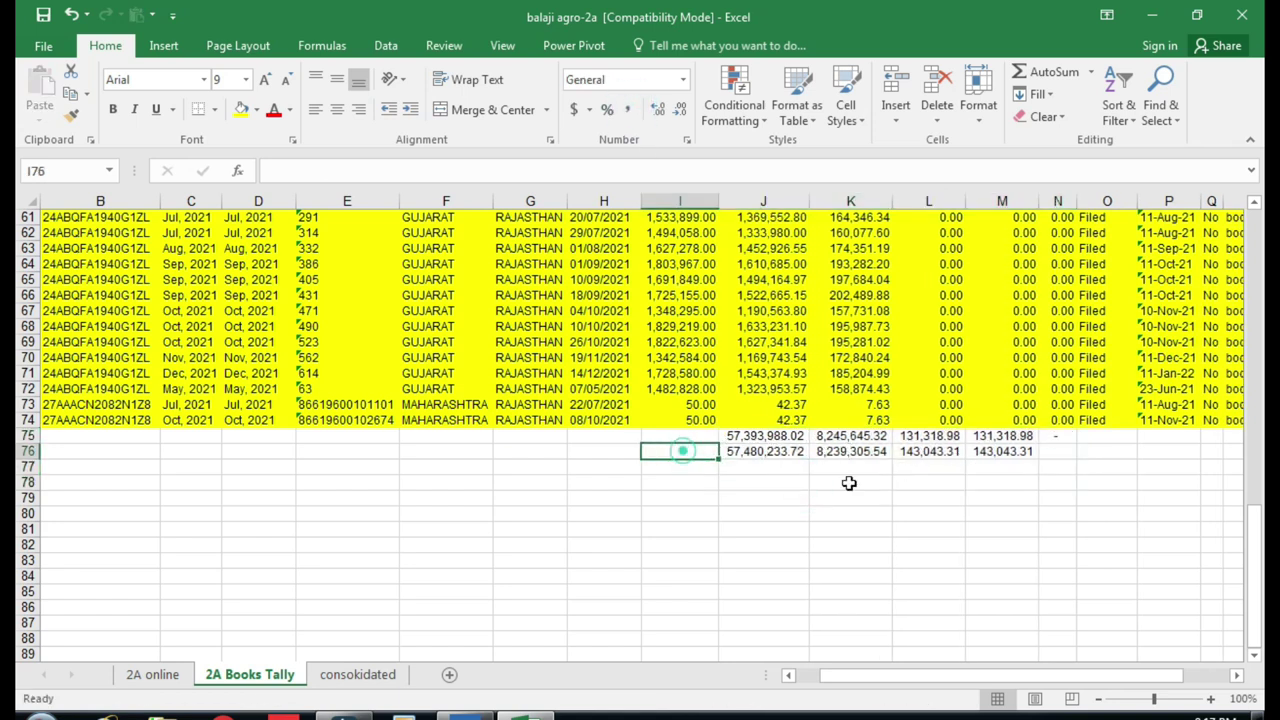
{"action": "type", "text": "2a"}
{"action": "key", "text": "Up"}
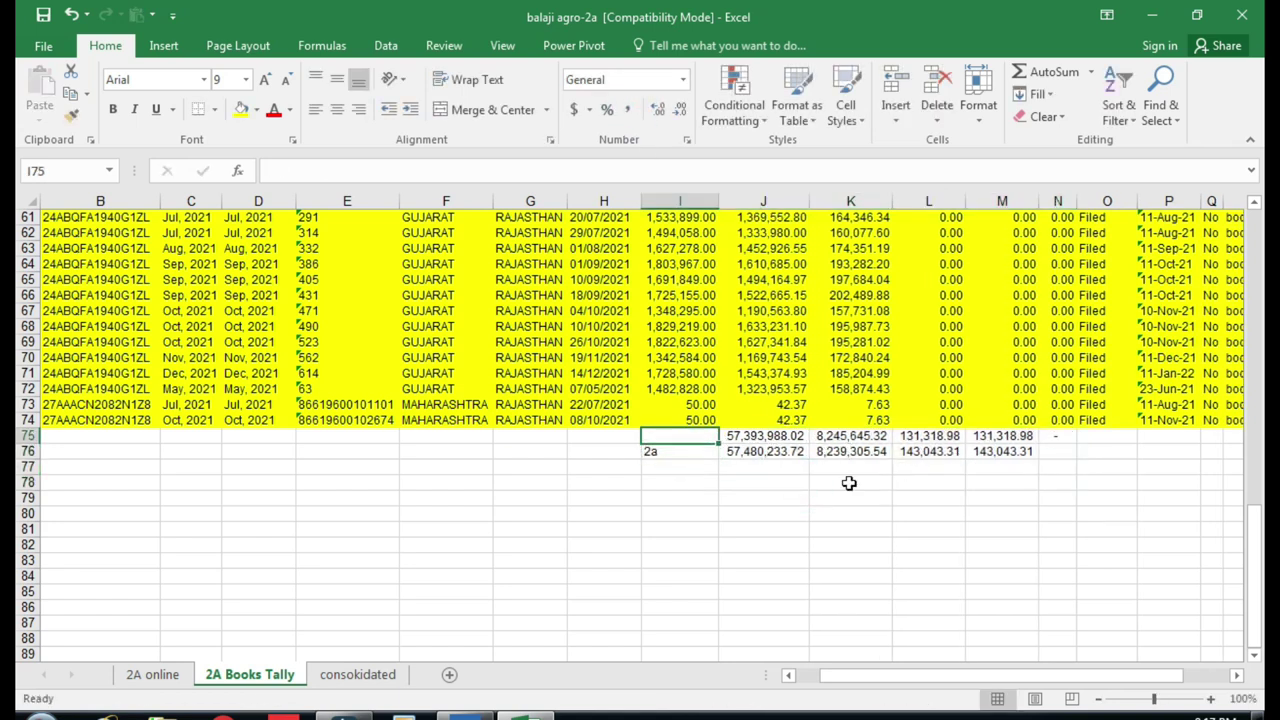
{"action": "type", "text": "books"}
{"action": "key", "text": "Return"}
{"action": "key", "text": "Up"}
Step: Enter the difference formula =+J76-J75 in J77
{"action": "key", "text": "Right"}
{"action": "key", "text": "Down"}
{"action": "key", "text": "Down"}
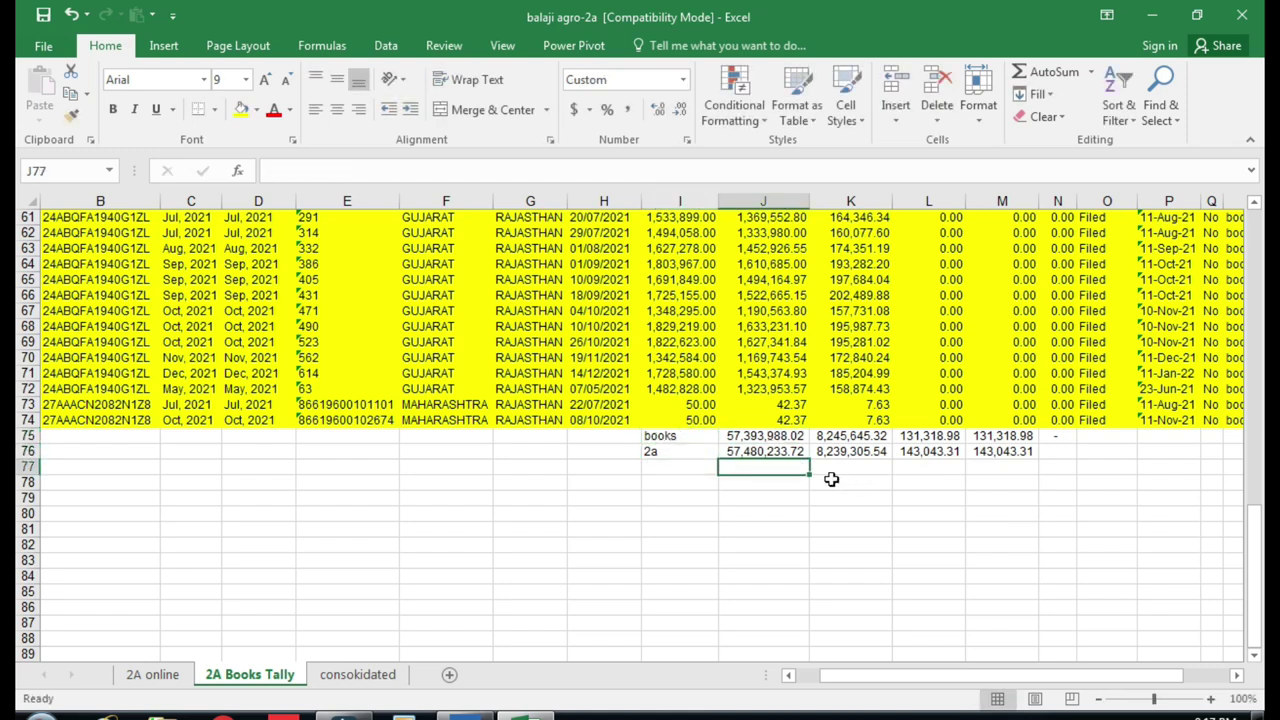
{"action": "type", "text": "+"}
{"action": "key", "text": "Up"}
{"action": "type", "text": "-"}
{"action": "key", "text": "Up"}
{"action": "key", "text": "Up"}
{"action": "key", "text": "Return"}
Step: Copy the J77 difference formula across K77:M77
{"action": "key", "text": "Up"}
{"action": "key", "text": "ctrl+c"}
{"action": "key", "text": "Right"}
{"action": "key", "text": "shift+Right"}
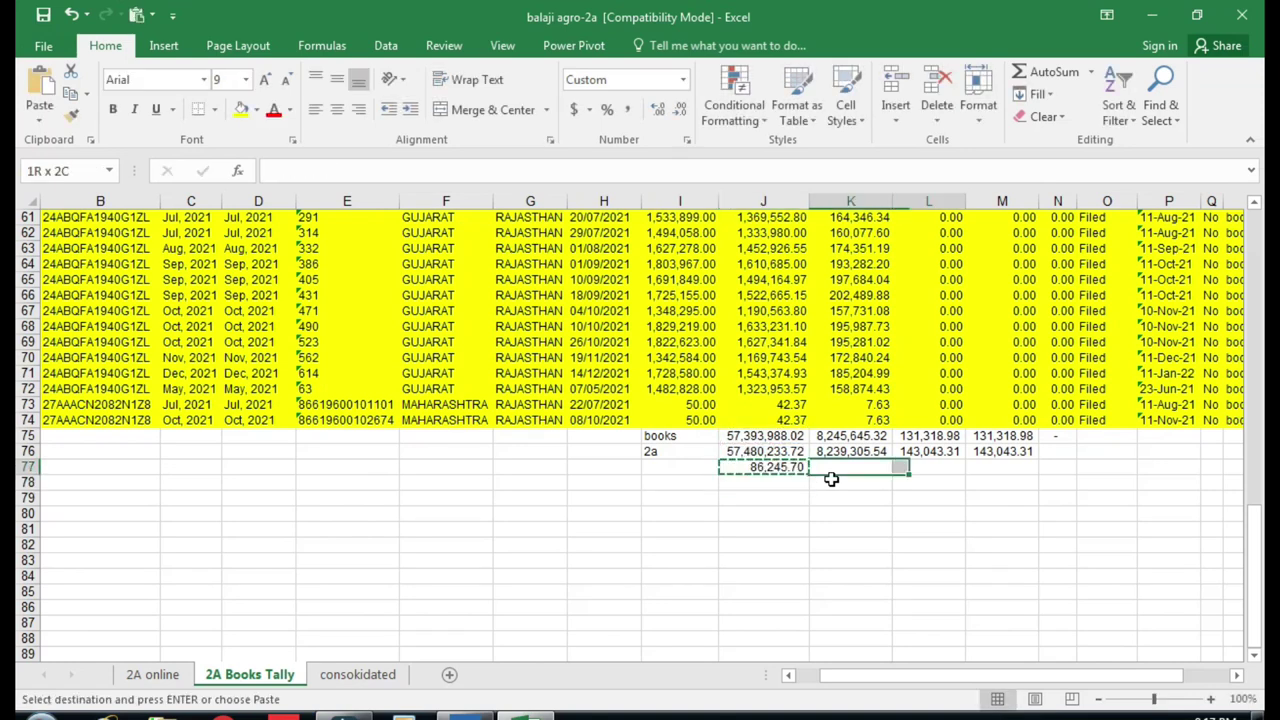
{"action": "key", "text": "shift+Right"}
{"action": "key", "text": "Return"}
{"action": "left_click", "coordinate": [852, 497]}
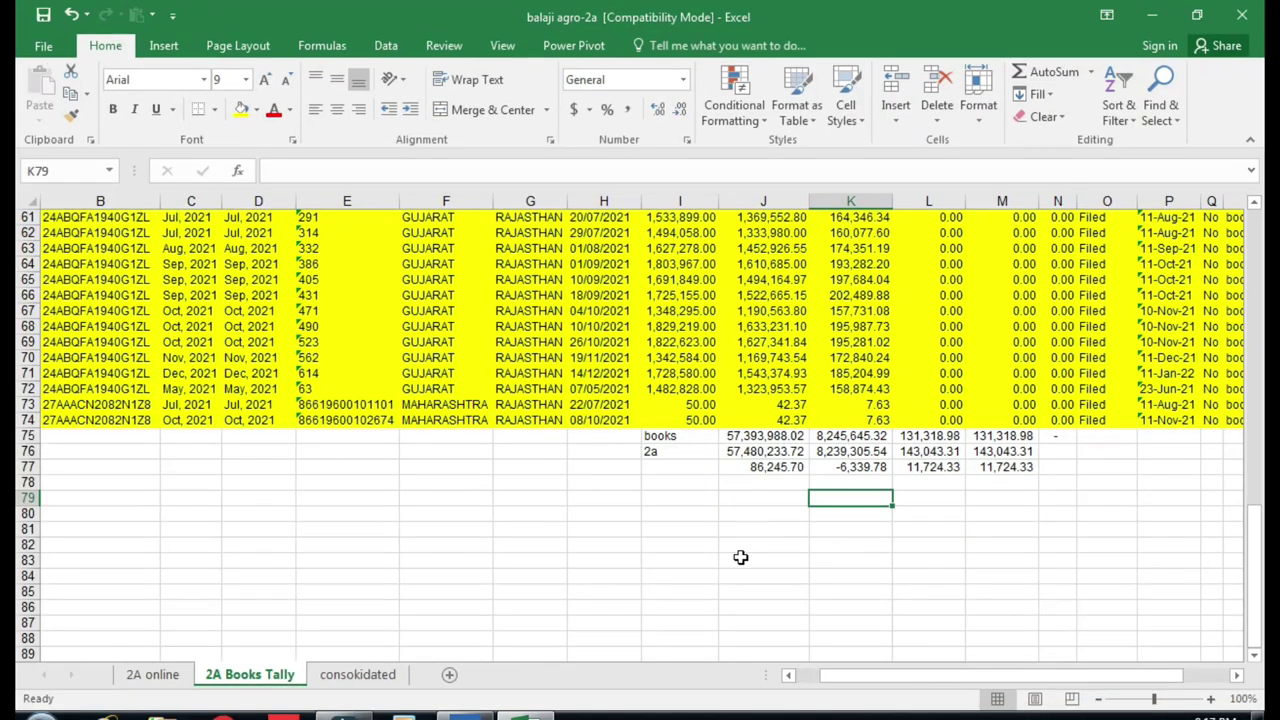
Step: Check the sum of the four differences, then switch to the consokidated sheet
{"action": "left_click", "coordinate": [740, 557]}
{"action": "left_click_drag", "start_coordinate": [768, 467], "coordinate": [1000, 467]}
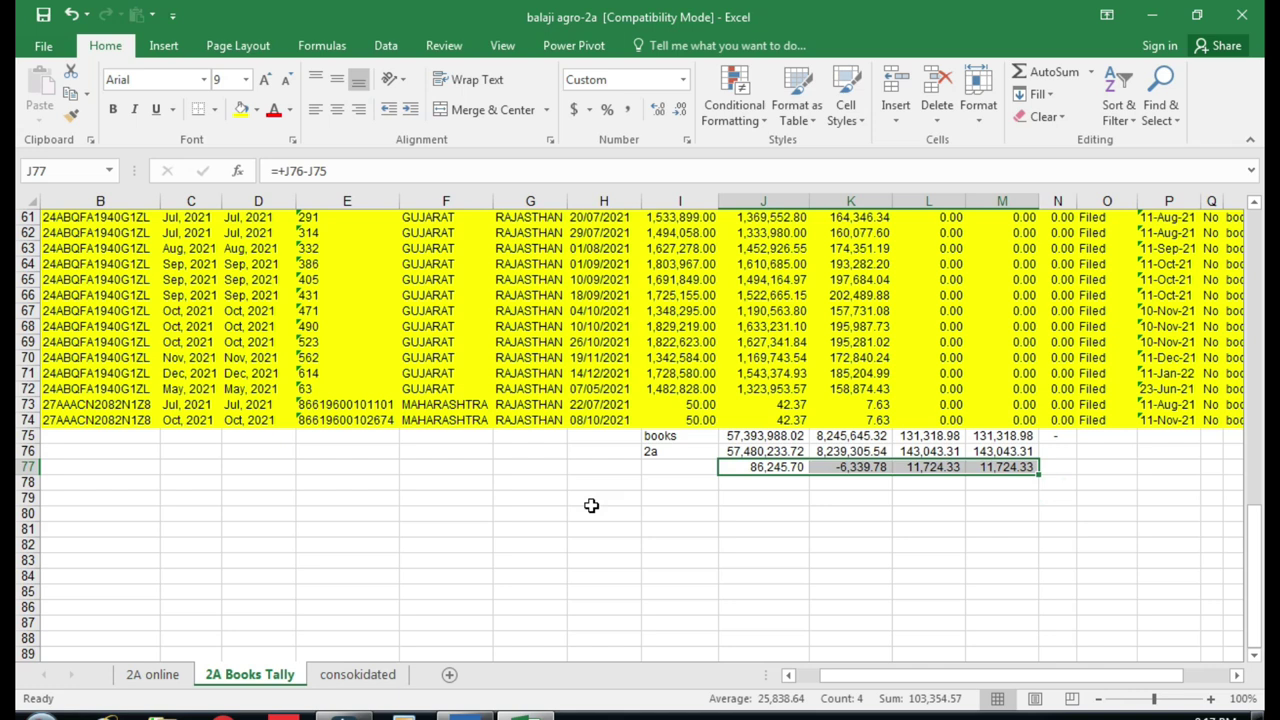
{"action": "left_click", "coordinate": [357, 674]}
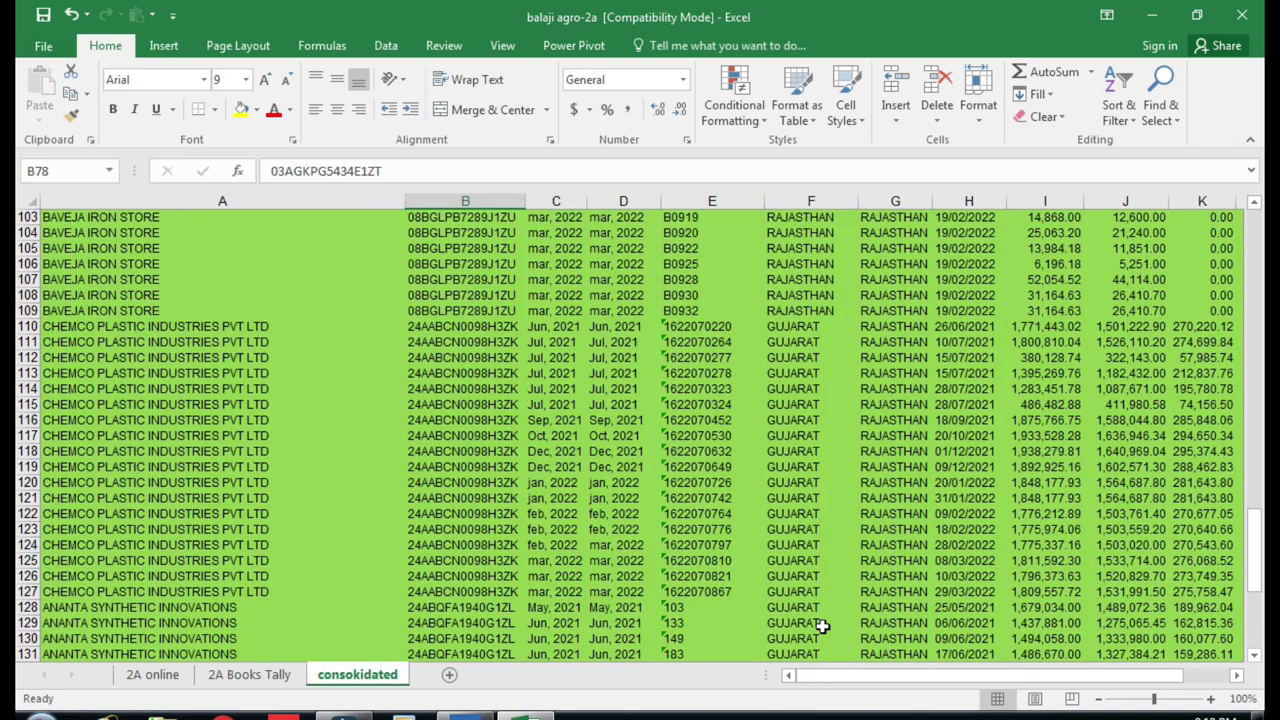
{"action": "left_click_drag", "start_coordinate": [888, 676], "coordinate": [1190, 676]}
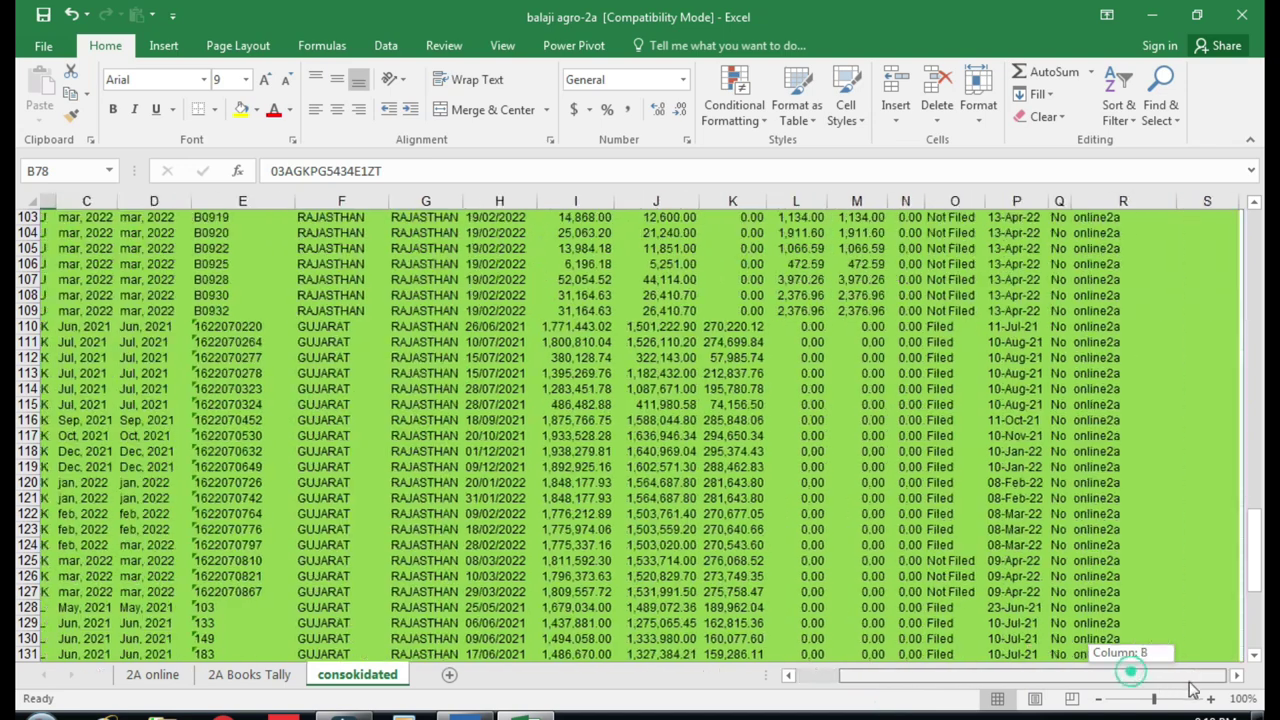
{"action": "scroll", "coordinate": [975, 415], "scroll_direction": "up", "scroll_amount": 10}
{"action": "scroll", "coordinate": [985, 390], "scroll_direction": "up", "scroll_amount": 9}
{"action": "scroll", "coordinate": [995, 360], "scroll_direction": "up", "scroll_amount": 15}
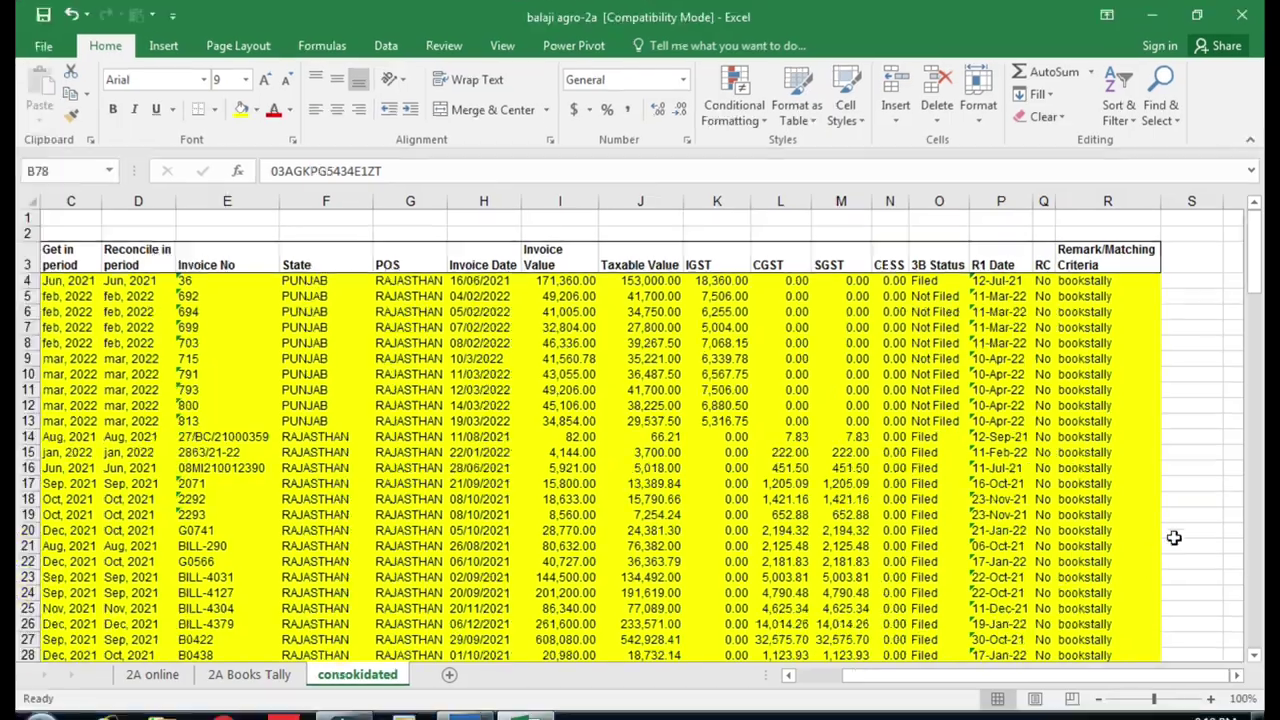
{"action": "scroll", "coordinate": [1170, 535], "scroll_direction": "down", "scroll_amount": 10}
{"action": "scroll", "coordinate": [1130, 545], "scroll_direction": "down", "scroll_amount": 11}
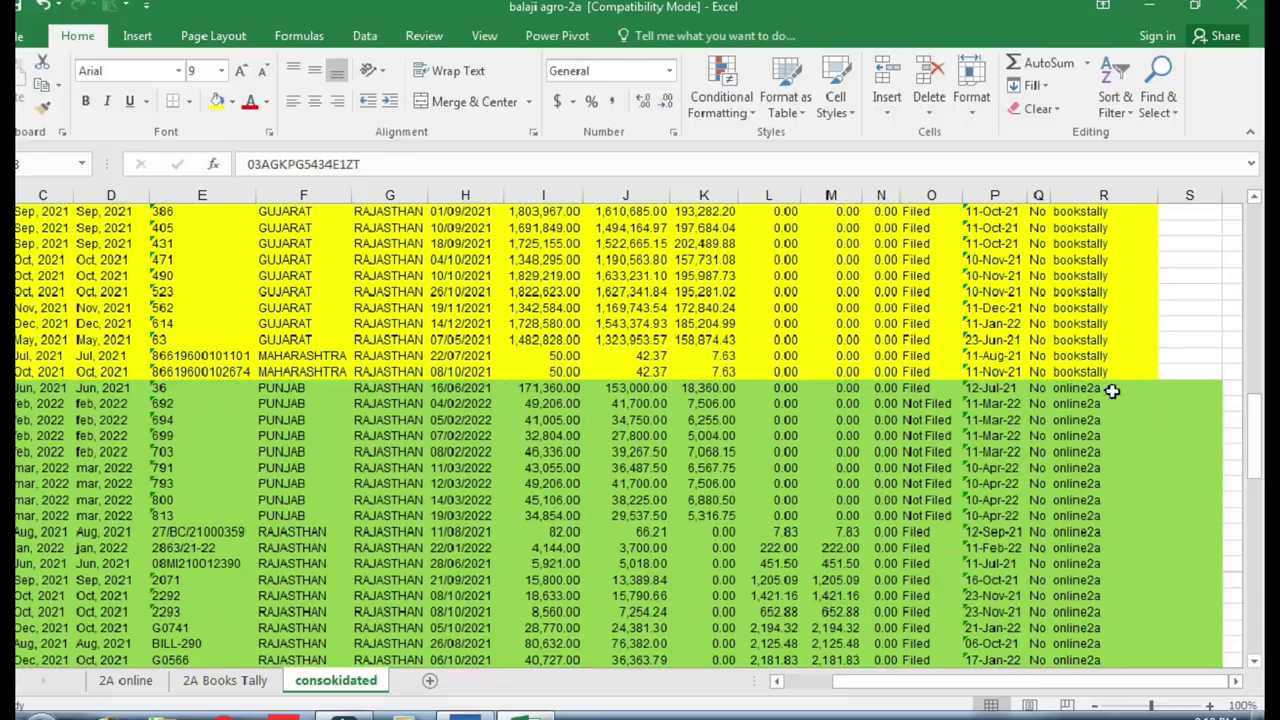
{"action": "scroll", "coordinate": [262, 614], "scroll_direction": "up", "scroll_amount": 5}
{"action": "scroll", "coordinate": [275, 645], "scroll_direction": "up", "scroll_amount": 13}
{"action": "scroll", "coordinate": [277, 654], "scroll_direction": "up", "scroll_amount": 3}
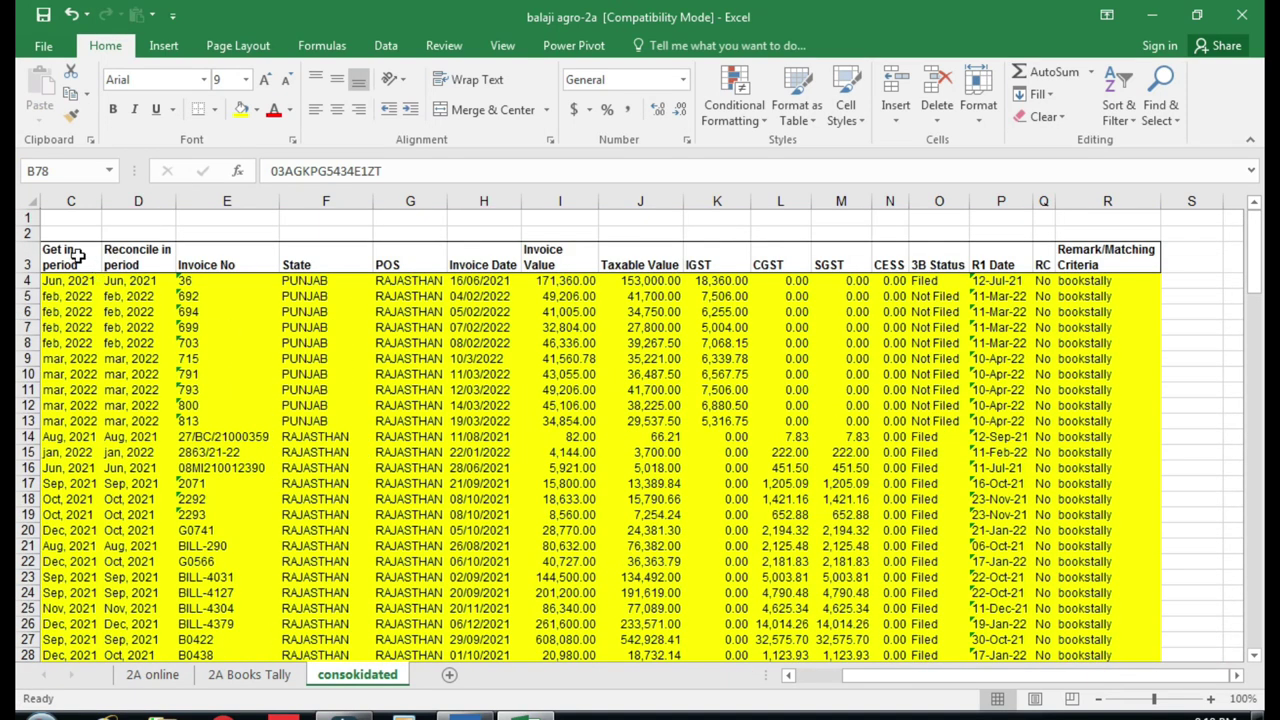
{"action": "left_click_drag", "start_coordinate": [905, 677], "coordinate": [862, 677]}
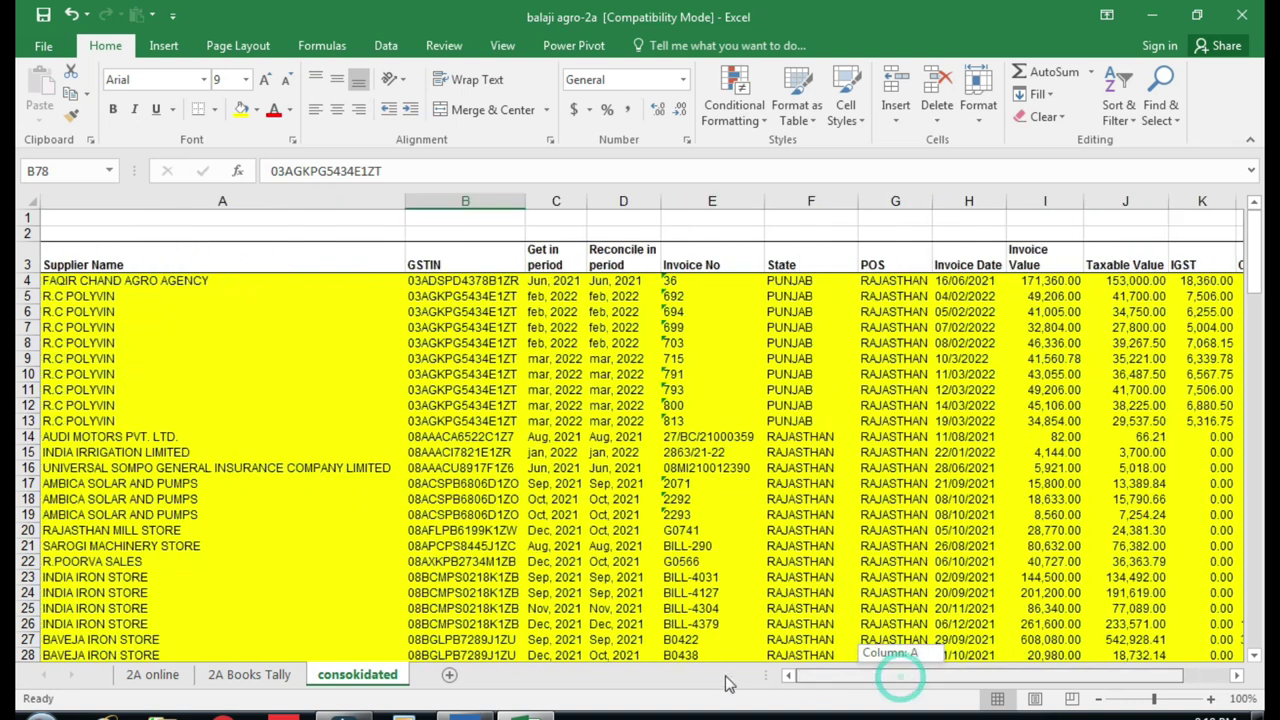
{"action": "left_click", "coordinate": [73, 256]}
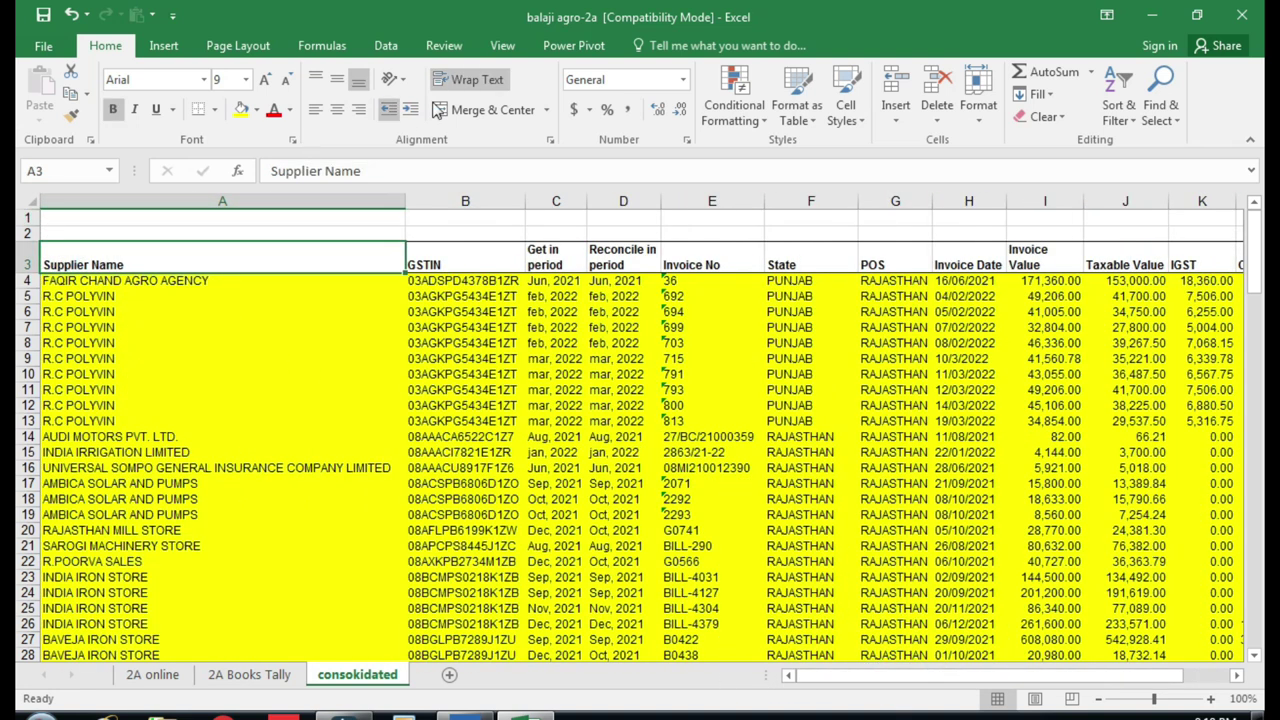
Step: Insert a PivotTable from consokidated!$A$3:$R$150 on a new worksheet
{"action": "left_click", "coordinate": [166, 48]}
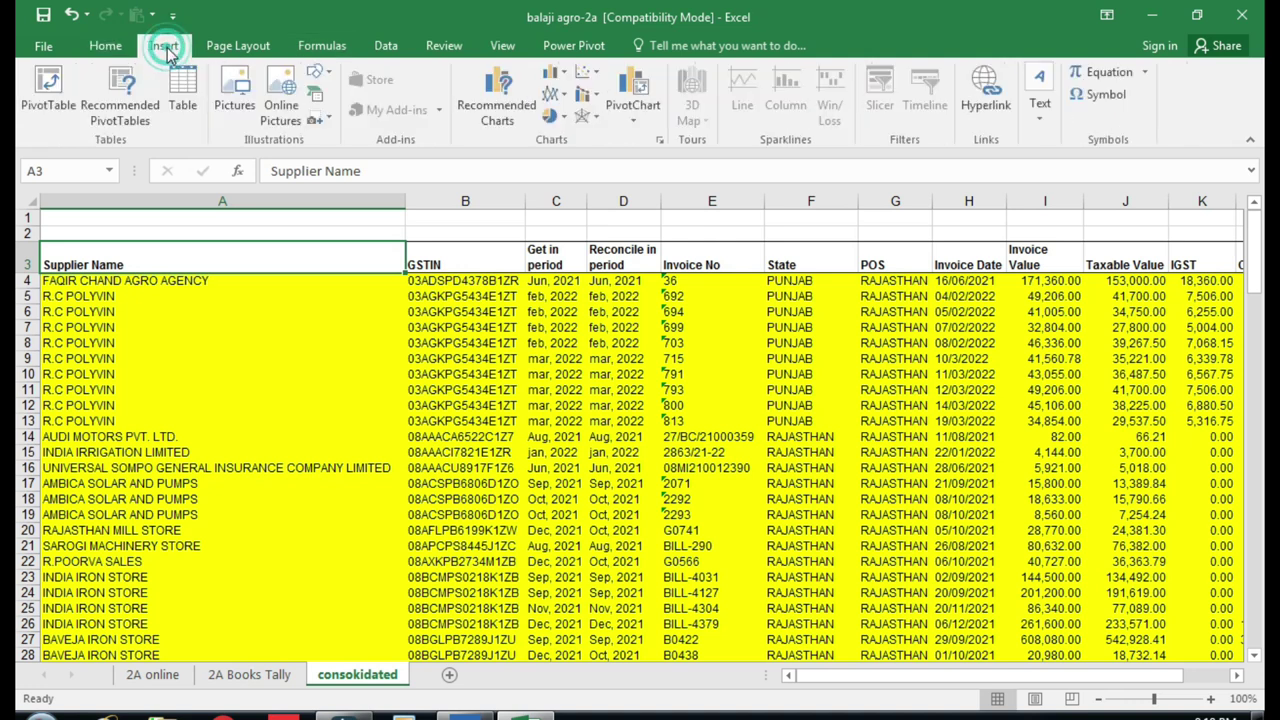
{"action": "left_click", "coordinate": [50, 92]}
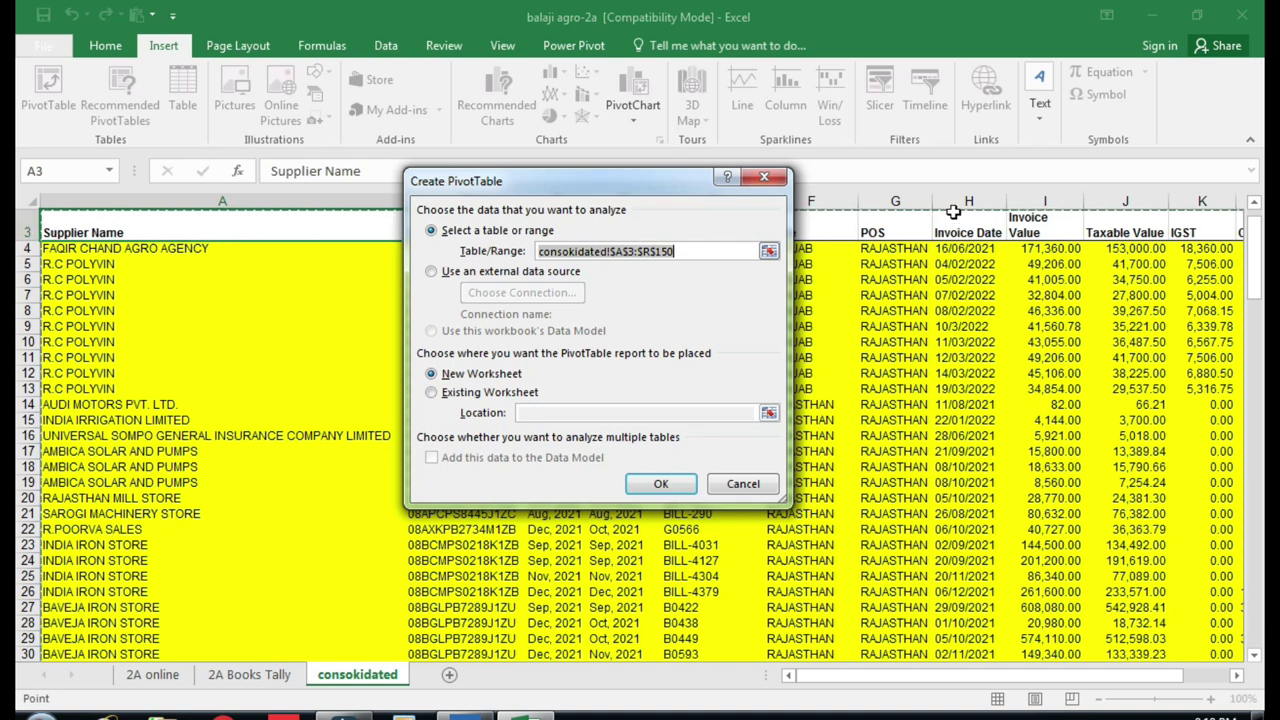
{"action": "left_click_drag", "start_coordinate": [943, 686], "coordinate": [1038, 688]}
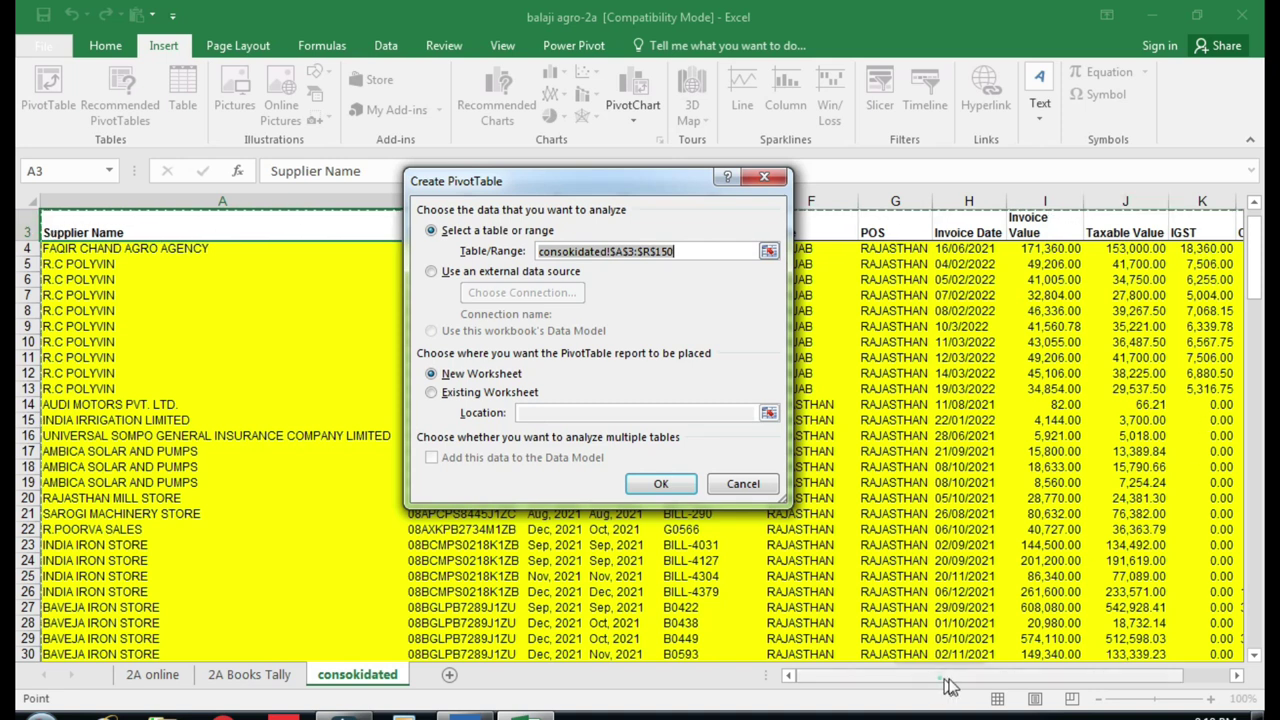
{"action": "left_click_drag", "start_coordinate": [1255, 285], "coordinate": [1260, 648]}
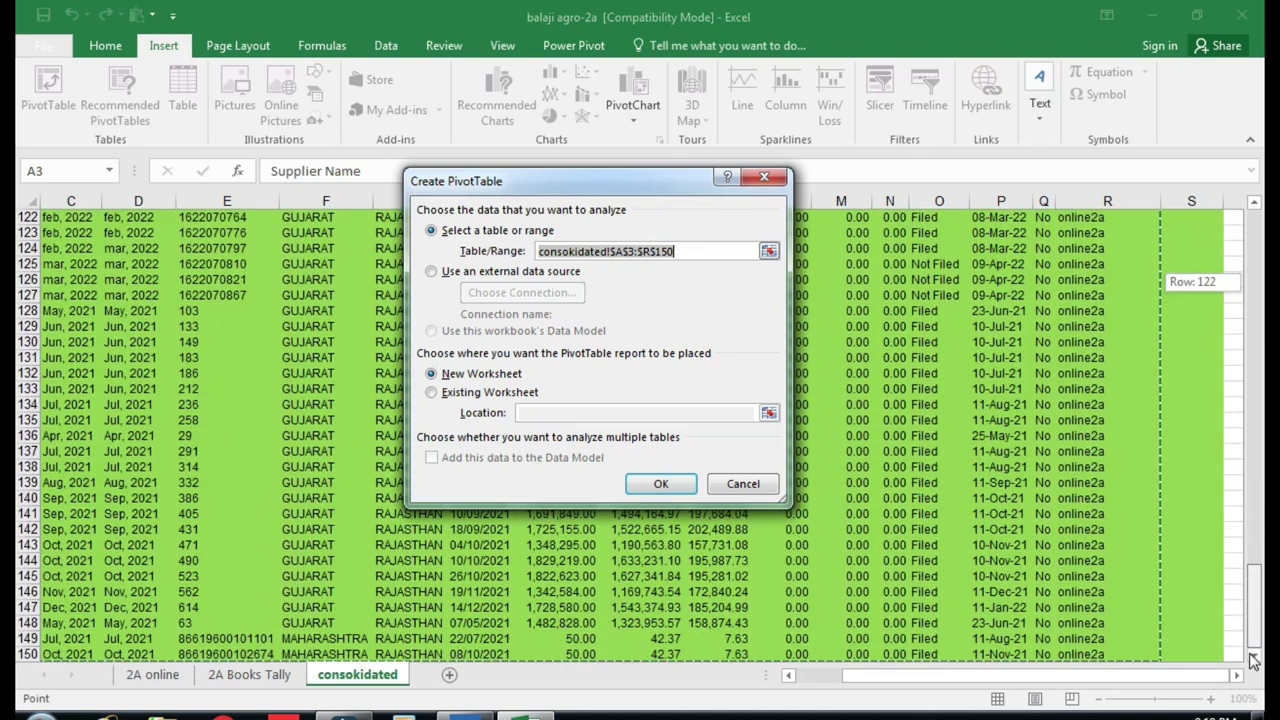
{"action": "scroll", "coordinate": [972, 622], "scroll_direction": "down", "scroll_amount": 1}
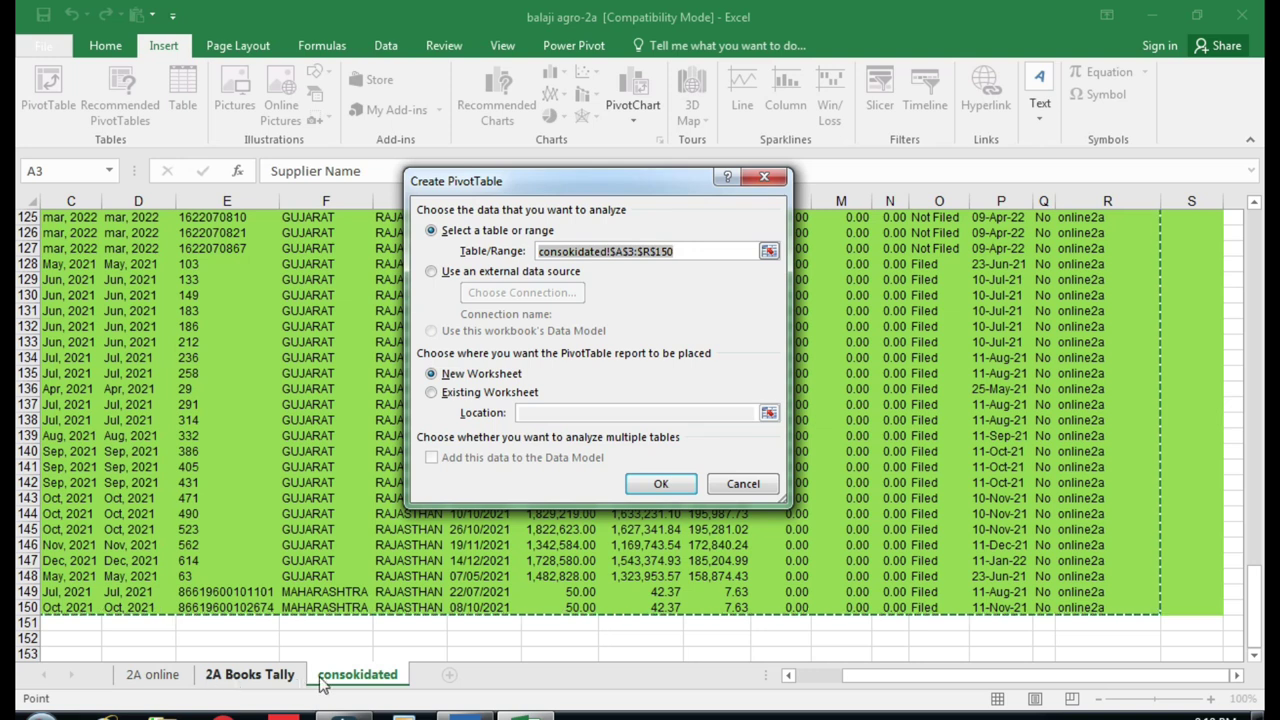
{"action": "left_click", "coordinate": [660, 483]}
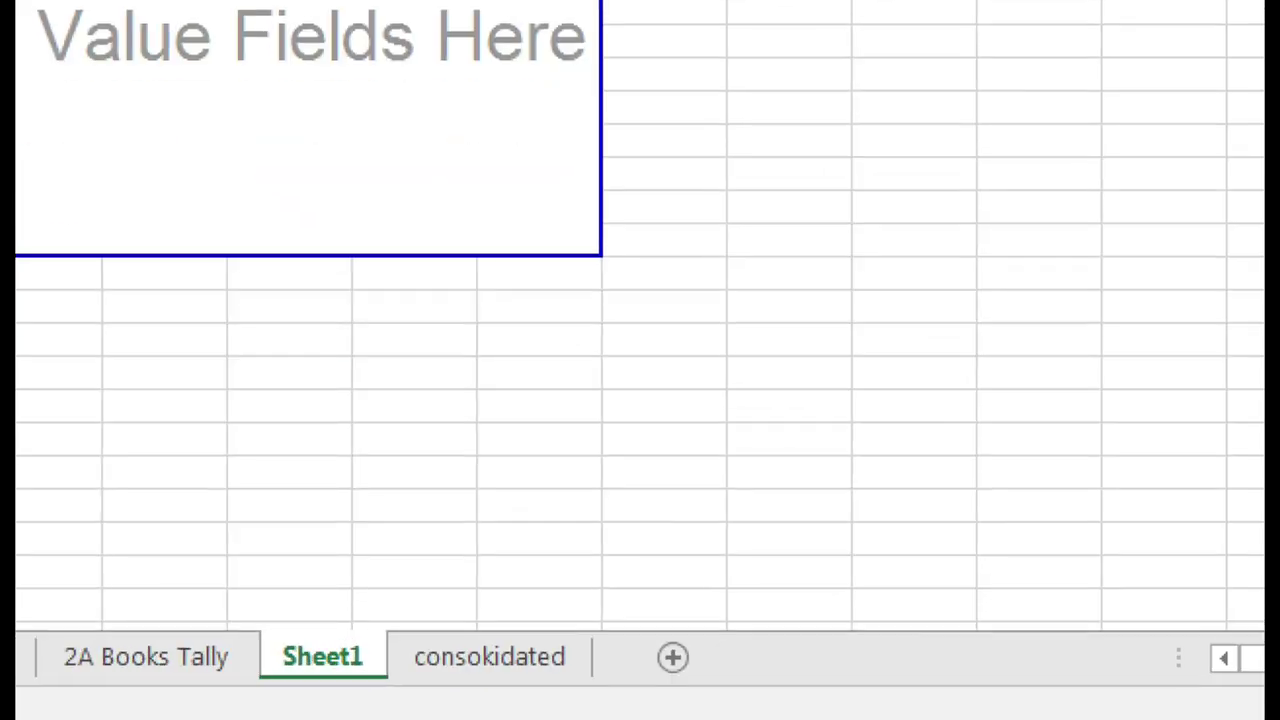
Step: Float the PivotTable Fields pane over Sheet1 so Supplier Name, GSTIN and other fields show
{"action": "left_click_drag", "start_coordinate": [250, 598], "coordinate": [389, 710]}
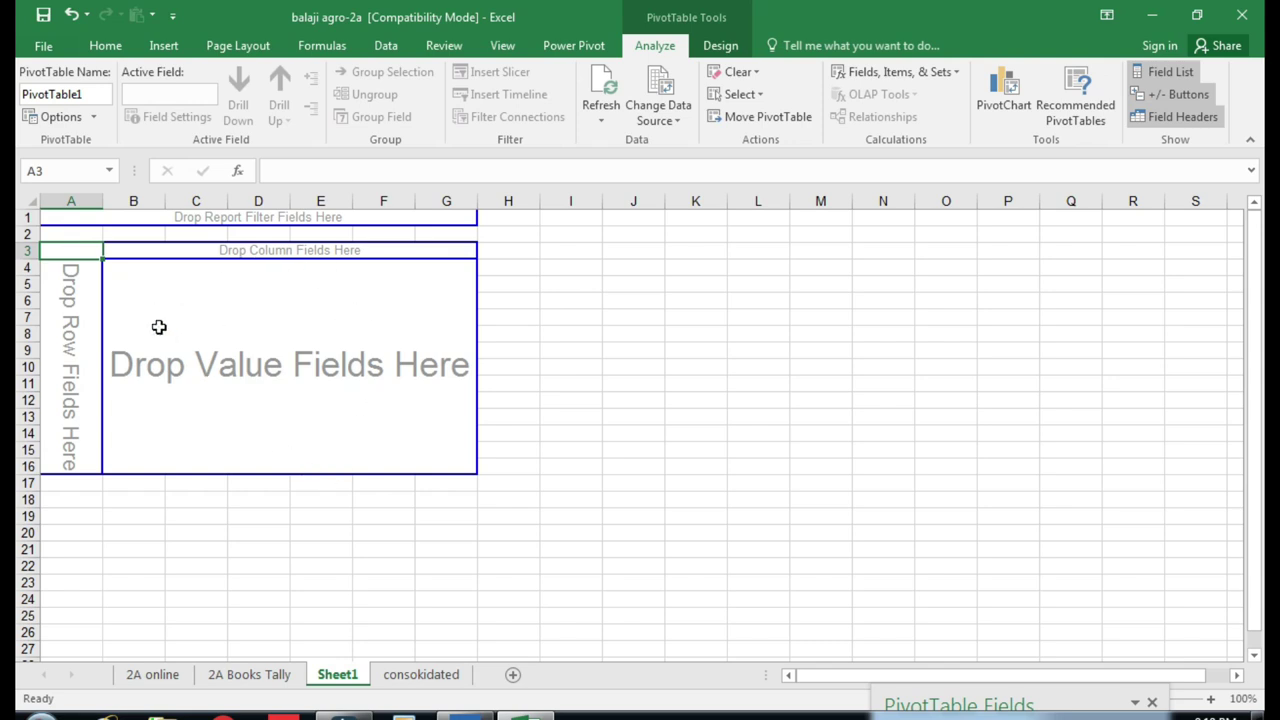
{"action": "left_click", "coordinate": [304, 322]}
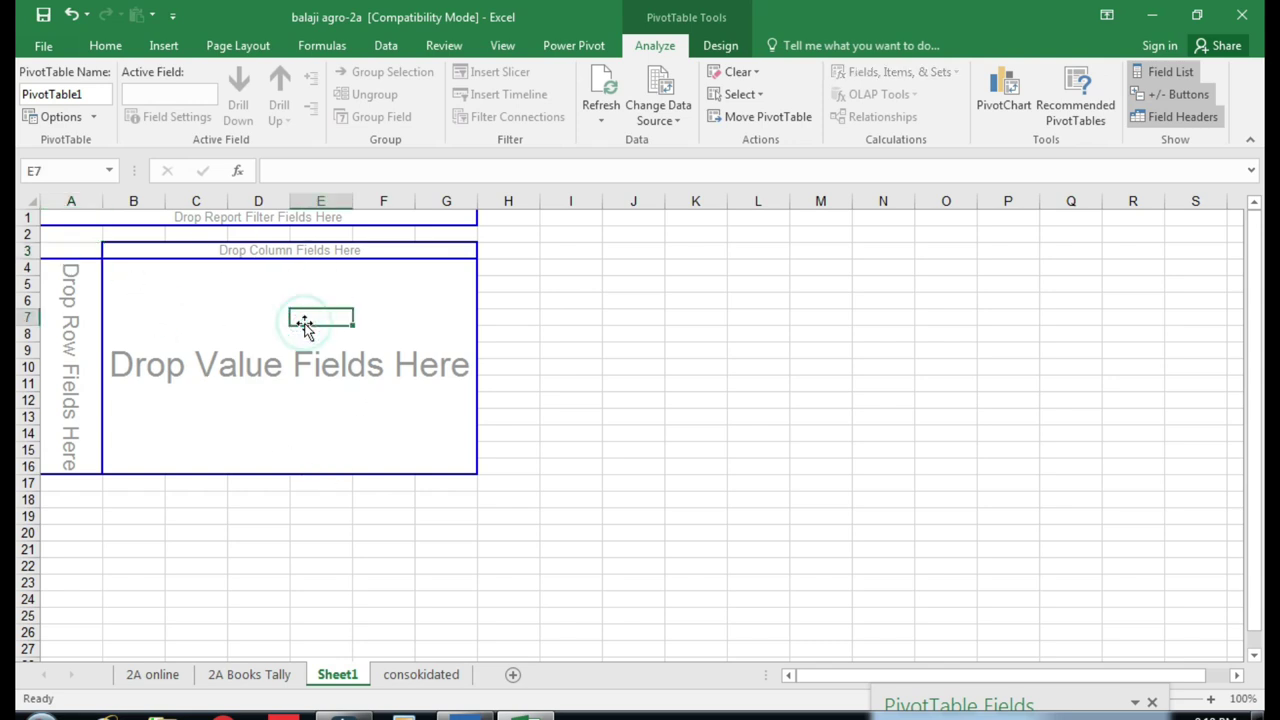
{"action": "left_click", "coordinate": [218, 336]}
{"action": "scroll", "coordinate": [713, 605], "scroll_direction": "down", "scroll_amount": 4}
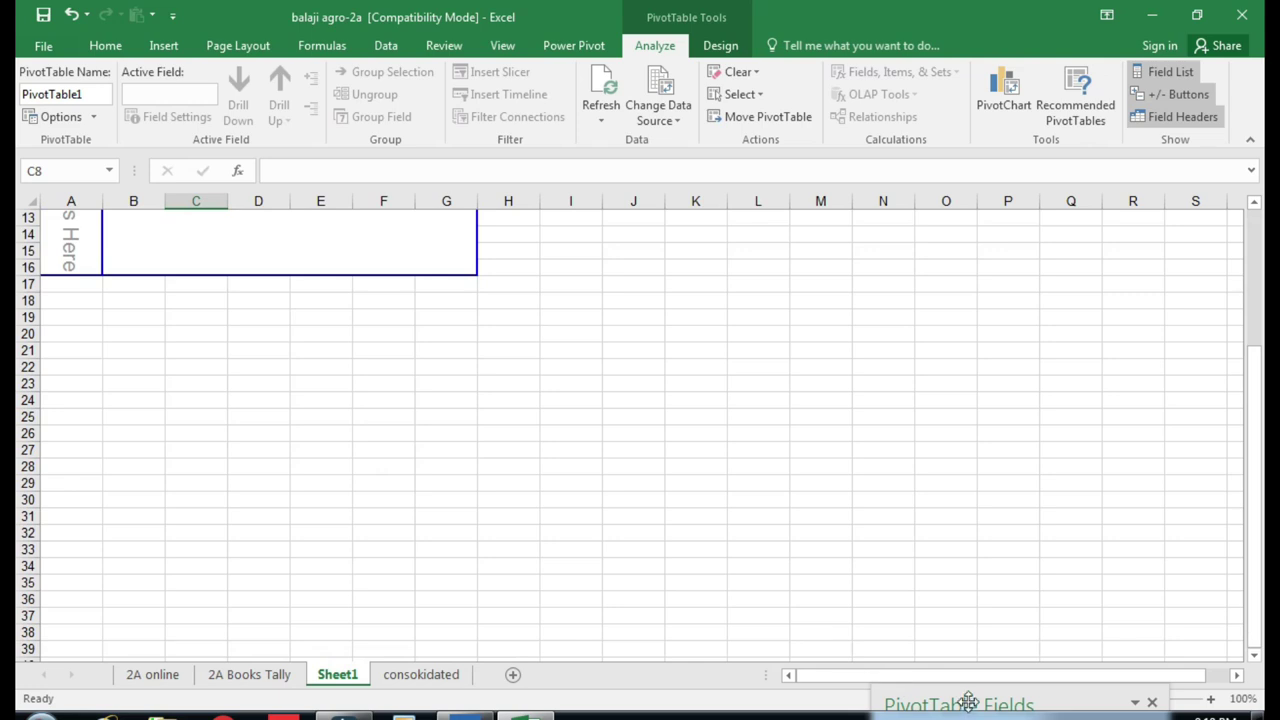
{"action": "left_click_drag", "start_coordinate": [968, 700], "coordinate": [986, 227]}
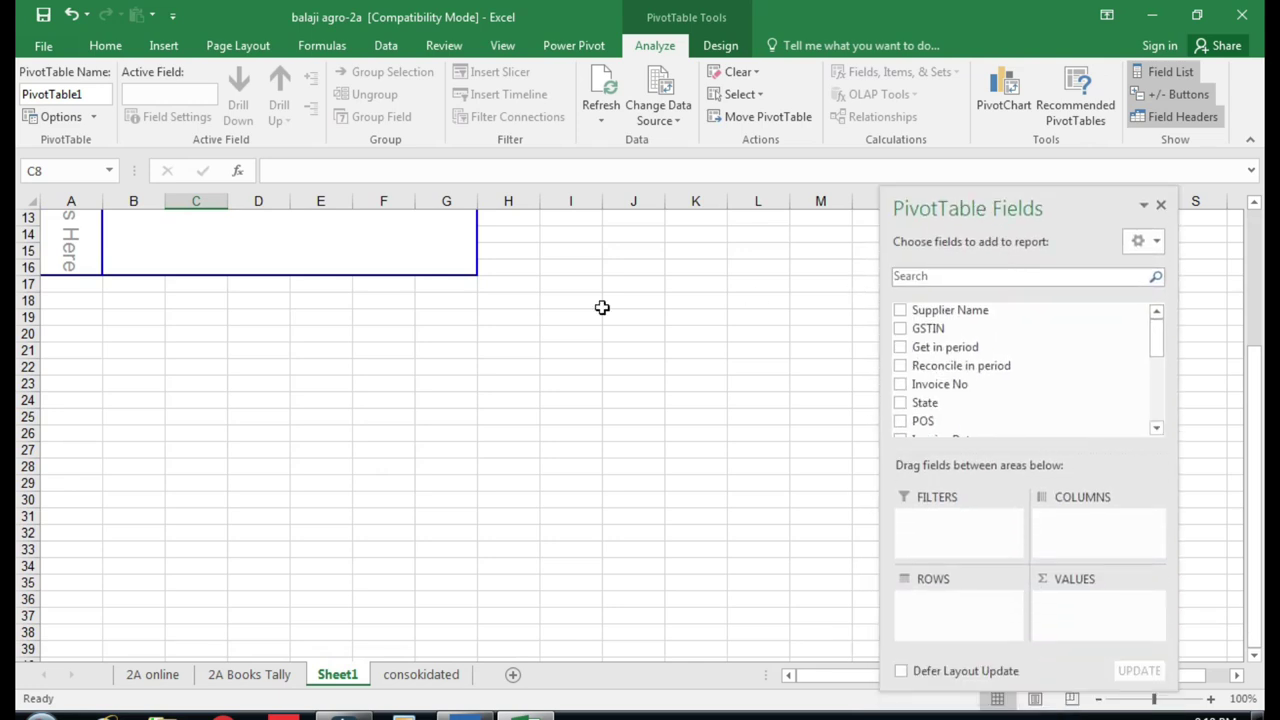
{"action": "scroll", "coordinate": [602, 307], "scroll_direction": "up", "scroll_amount": 4}
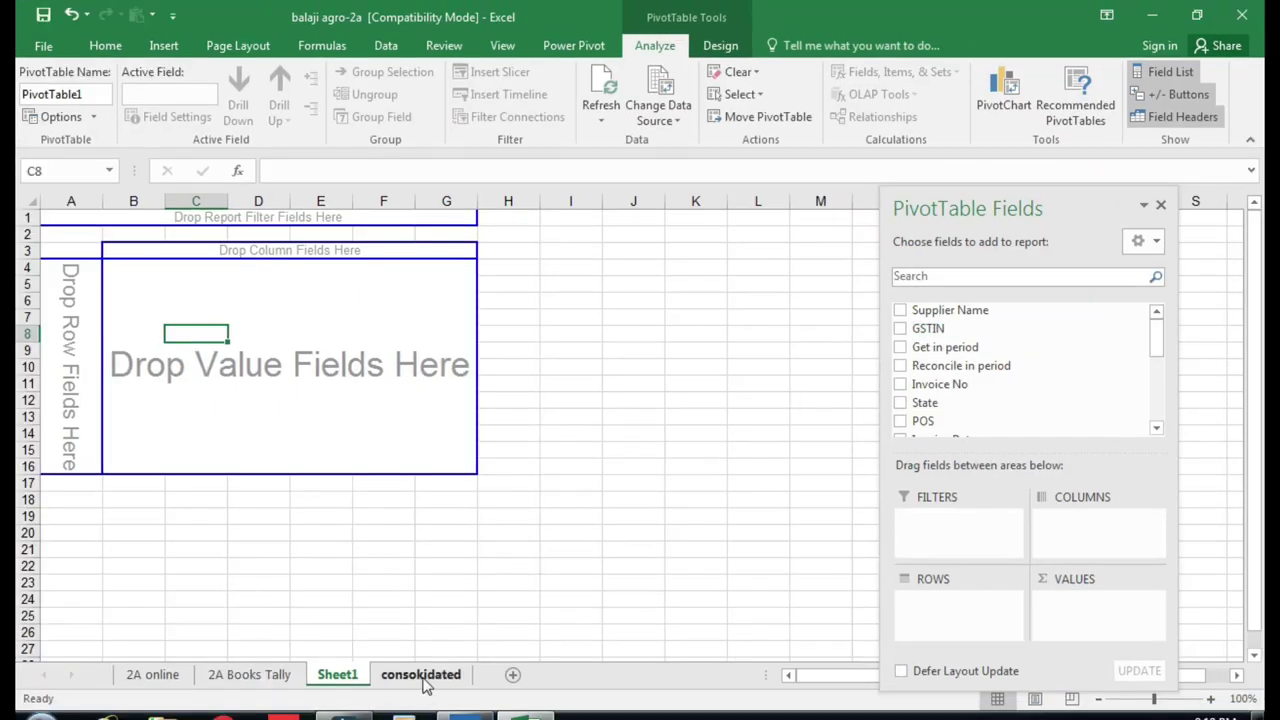
{"action": "left_click", "coordinate": [420, 674]}
{"action": "scroll", "coordinate": [362, 393], "scroll_direction": "up", "scroll_amount": 12}
{"action": "scroll", "coordinate": [362, 393], "scroll_direction": "up", "scroll_amount": 12}
{"action": "scroll", "coordinate": [362, 393], "scroll_direction": "up", "scroll_amount": 12}
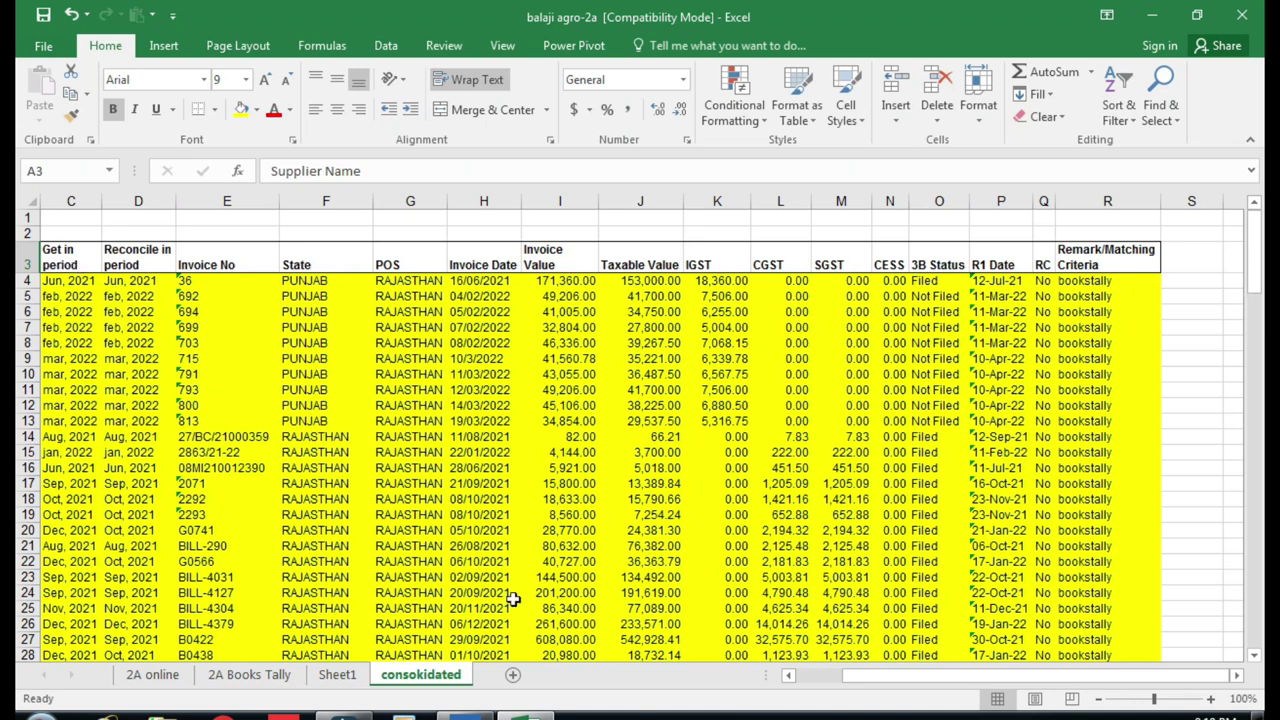
{"action": "left_click_drag", "start_coordinate": [848, 686], "coordinate": [803, 686]}
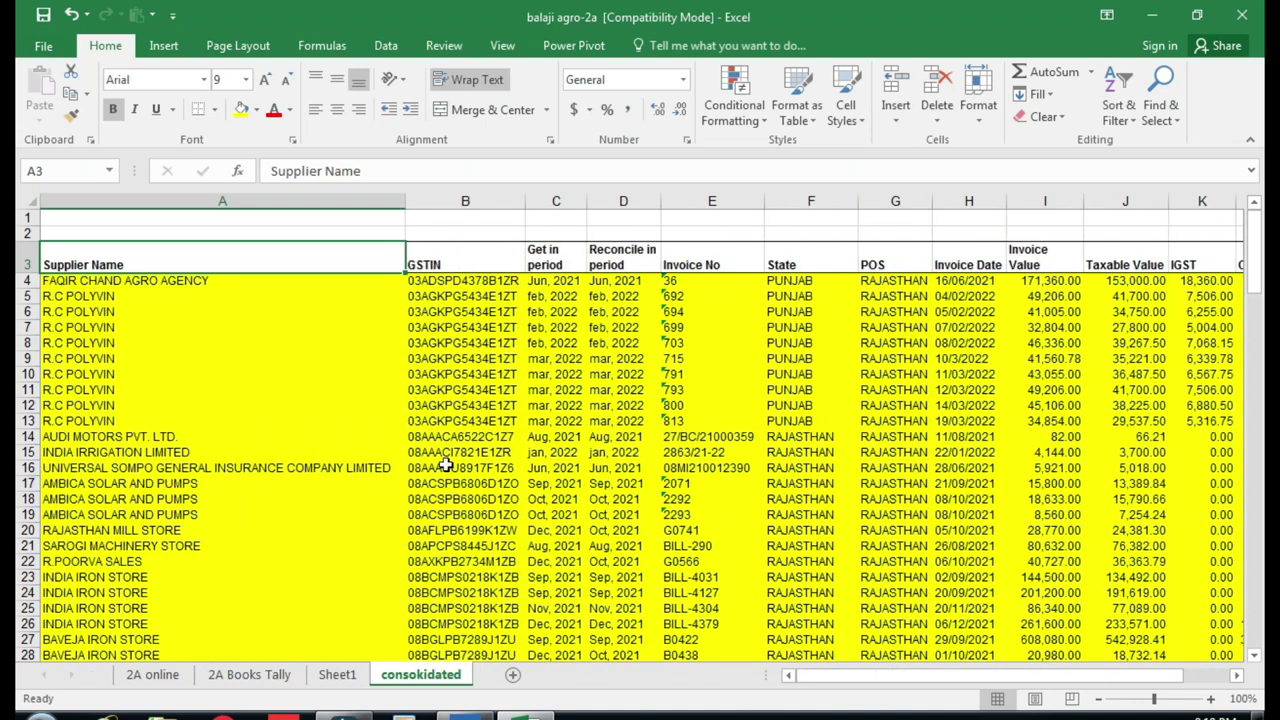
{"action": "left_click", "coordinate": [338, 674]}
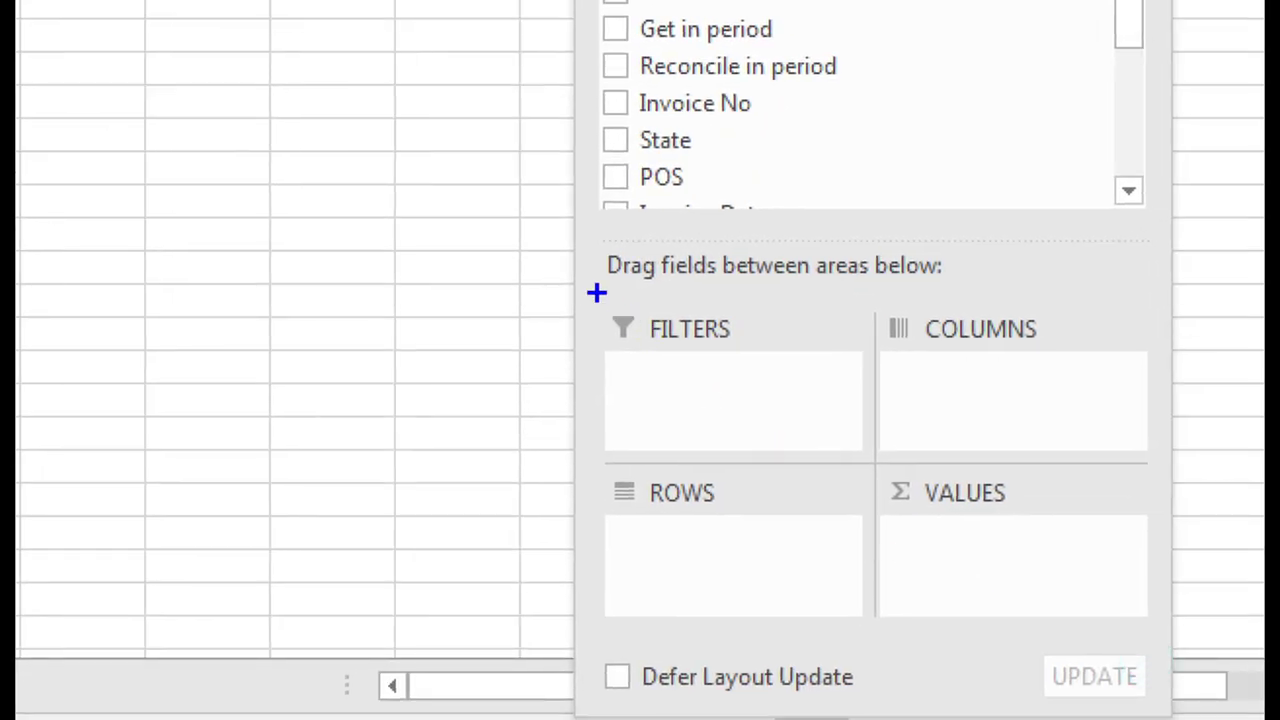
{"action": "left_click_drag", "start_coordinate": [582, 289], "coordinate": [1166, 632]}
{"action": "left_click_drag", "start_coordinate": [768, 328], "coordinate": [808, 268]}
{"action": "left_click_drag", "start_coordinate": [1068, 328], "coordinate": [1080, 302]}
{"action": "left_click_drag", "start_coordinate": [1048, 490], "coordinate": [1110, 437]}
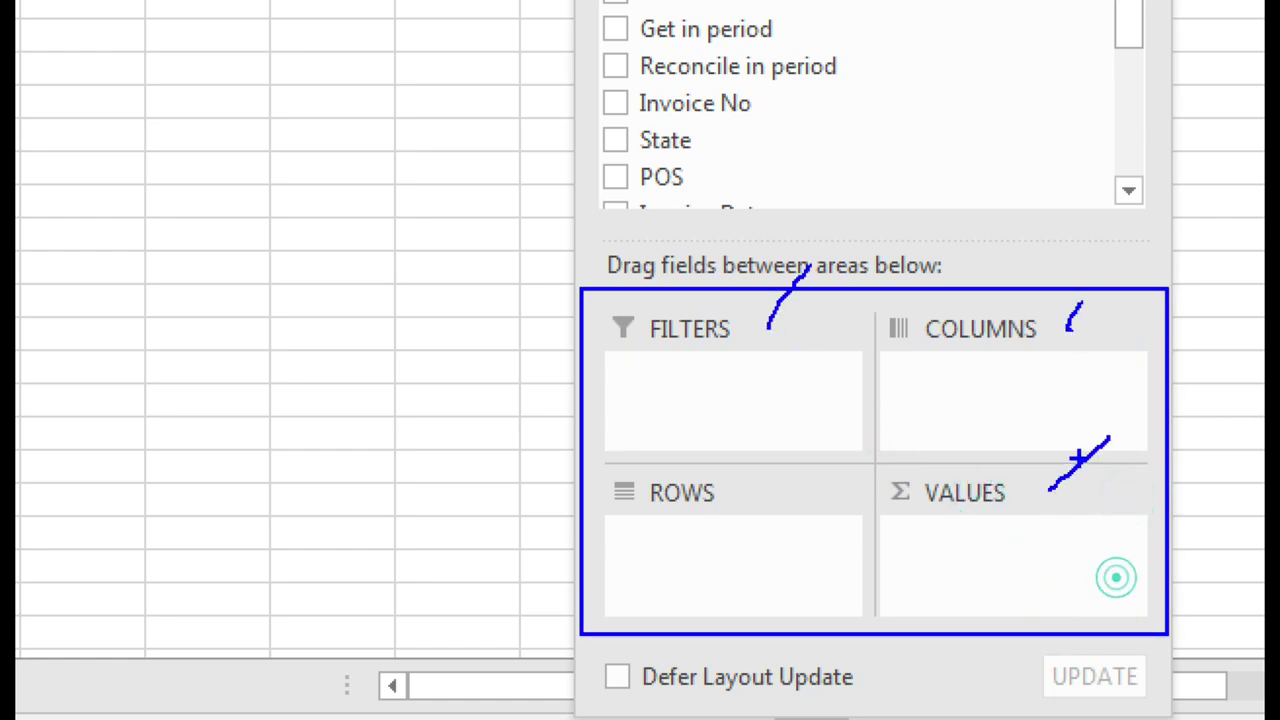
{"action": "left_click_drag", "start_coordinate": [735, 511], "coordinate": [803, 480]}
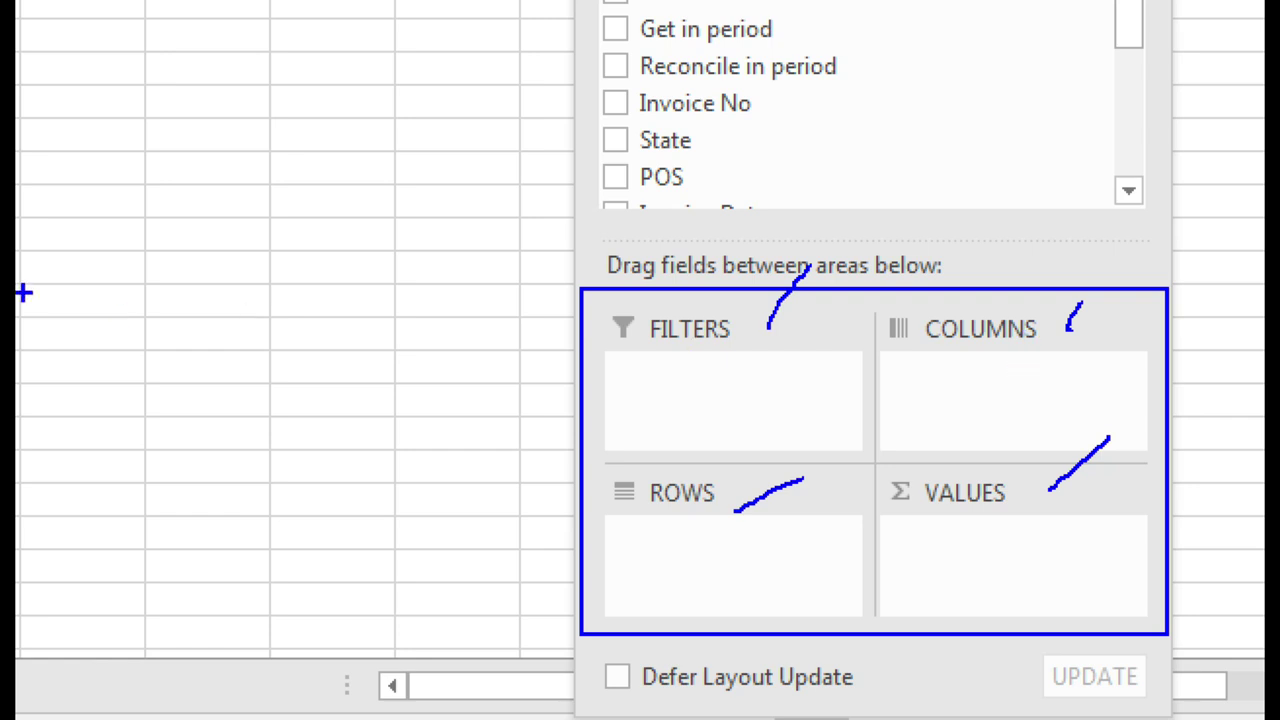
{"action": "left_click_drag", "start_coordinate": [185, 126], "coordinate": [211, 302]}
{"action": "mouse_move", "coordinate": [353, 128]}
{"action": "left_mouse_down"}
{"action": "mouse_move", "coordinate": [334, 341]}
{"action": "mouse_move", "coordinate": [358, 320]}
{"action": "left_mouse_up"}
{"action": "left_click_drag", "start_coordinate": [512, 80], "coordinate": [486, 341]}
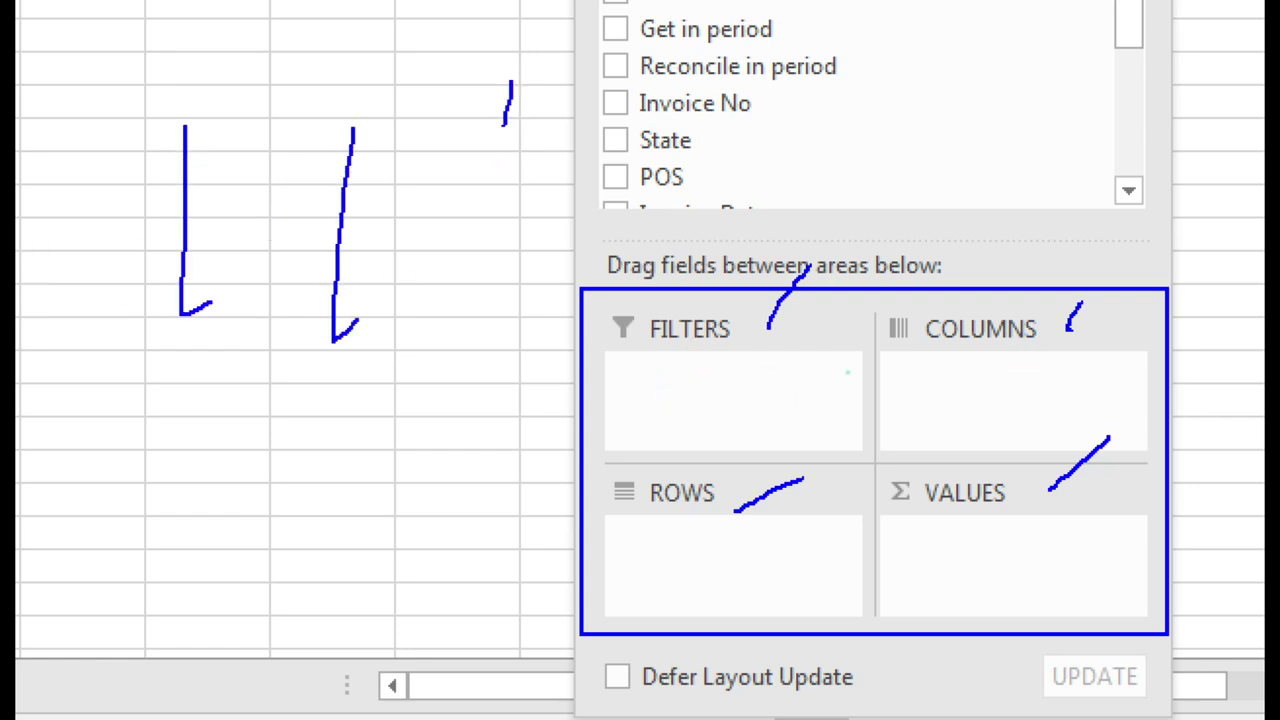
{"action": "left_click_drag", "start_coordinate": [112, 397], "coordinate": [283, 397]}
{"action": "left_click_drag", "start_coordinate": [157, 469], "coordinate": [362, 470]}
{"action": "left_click_drag", "start_coordinate": [170, 535], "coordinate": [332, 540]}
{"action": "left_click_drag", "start_coordinate": [160, 578], "coordinate": [259, 583]}
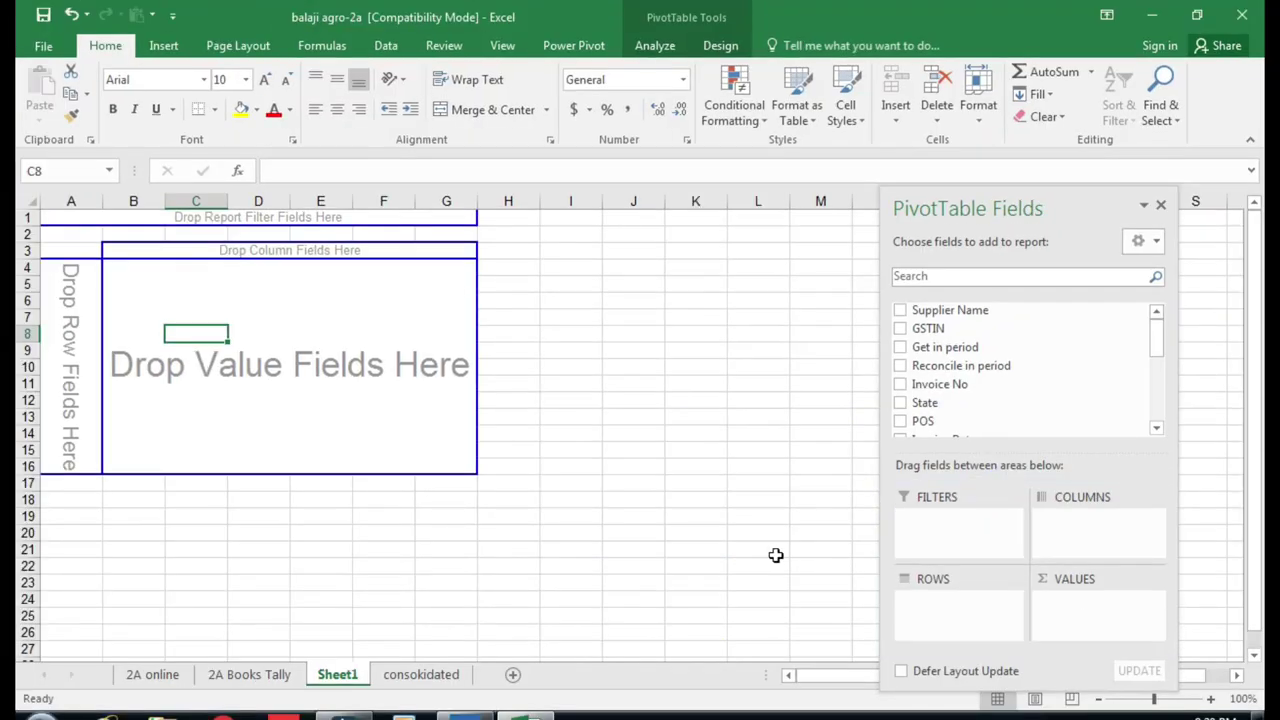
{"action": "left_click", "coordinate": [452, 678]}
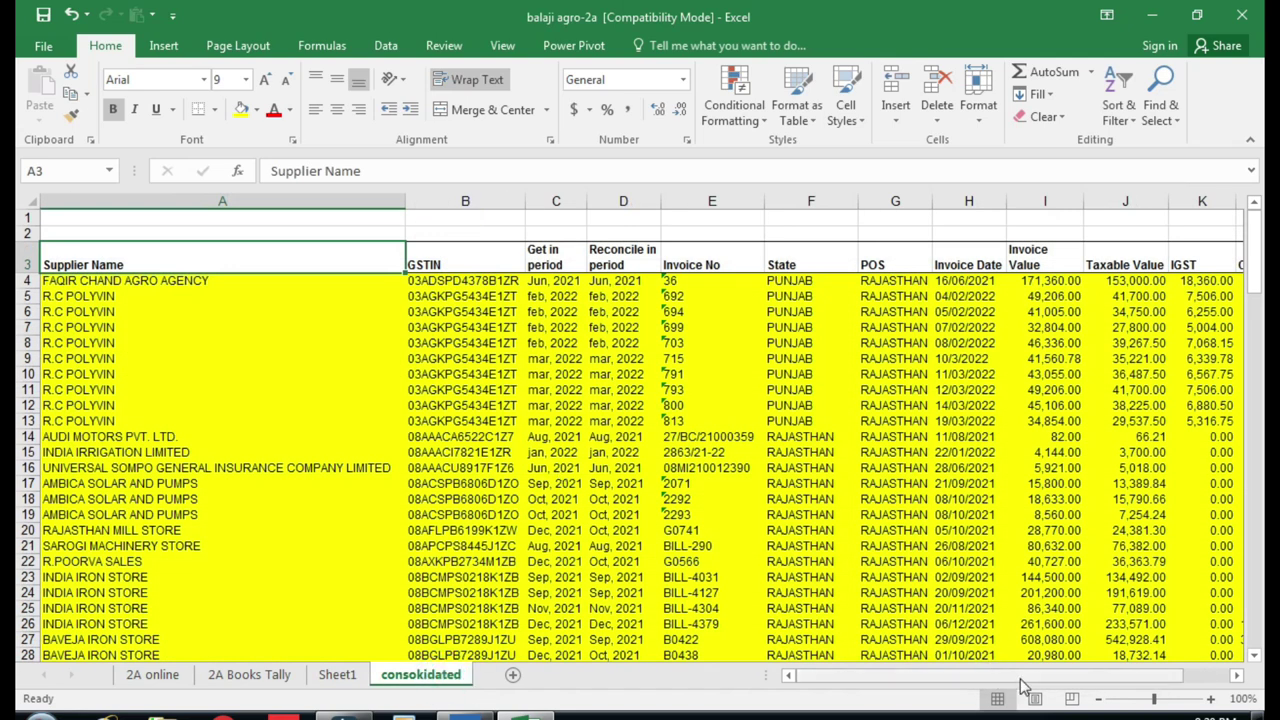
{"action": "left_click_drag", "start_coordinate": [975, 676], "coordinate": [1021, 676]}
{"action": "left_click", "coordinate": [580, 284]}
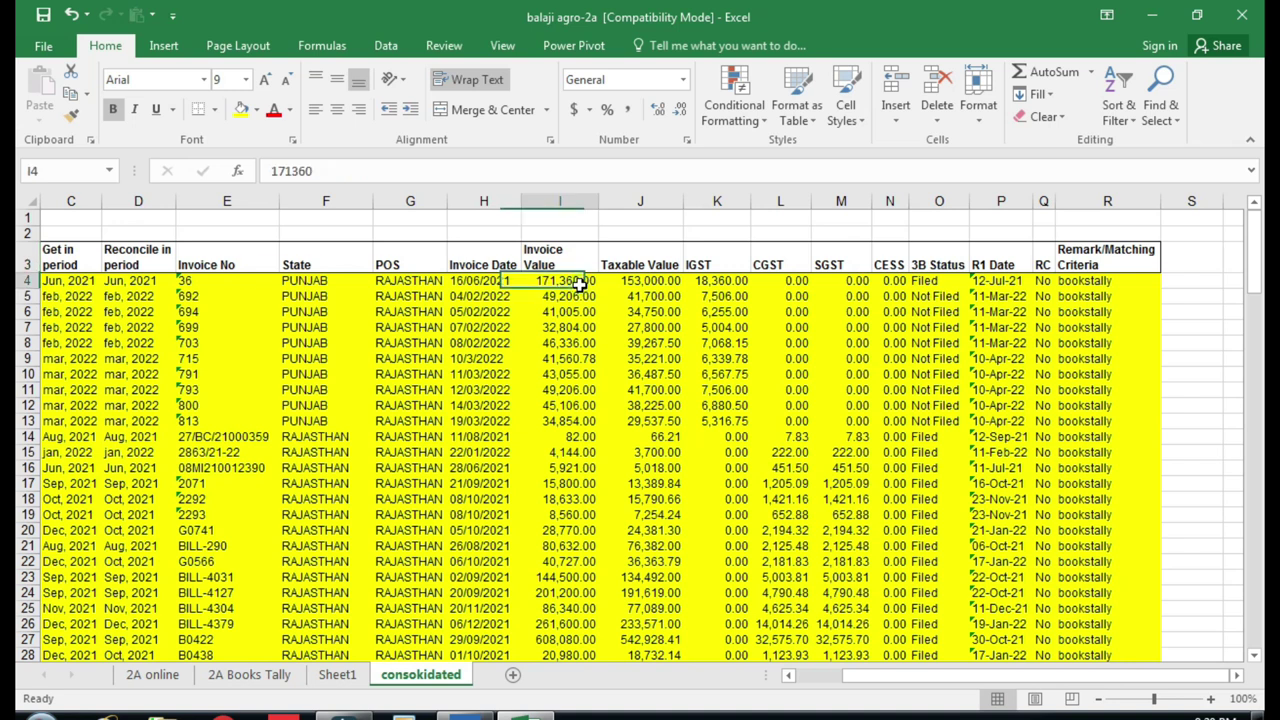
{"action": "left_click", "coordinate": [634, 281]}
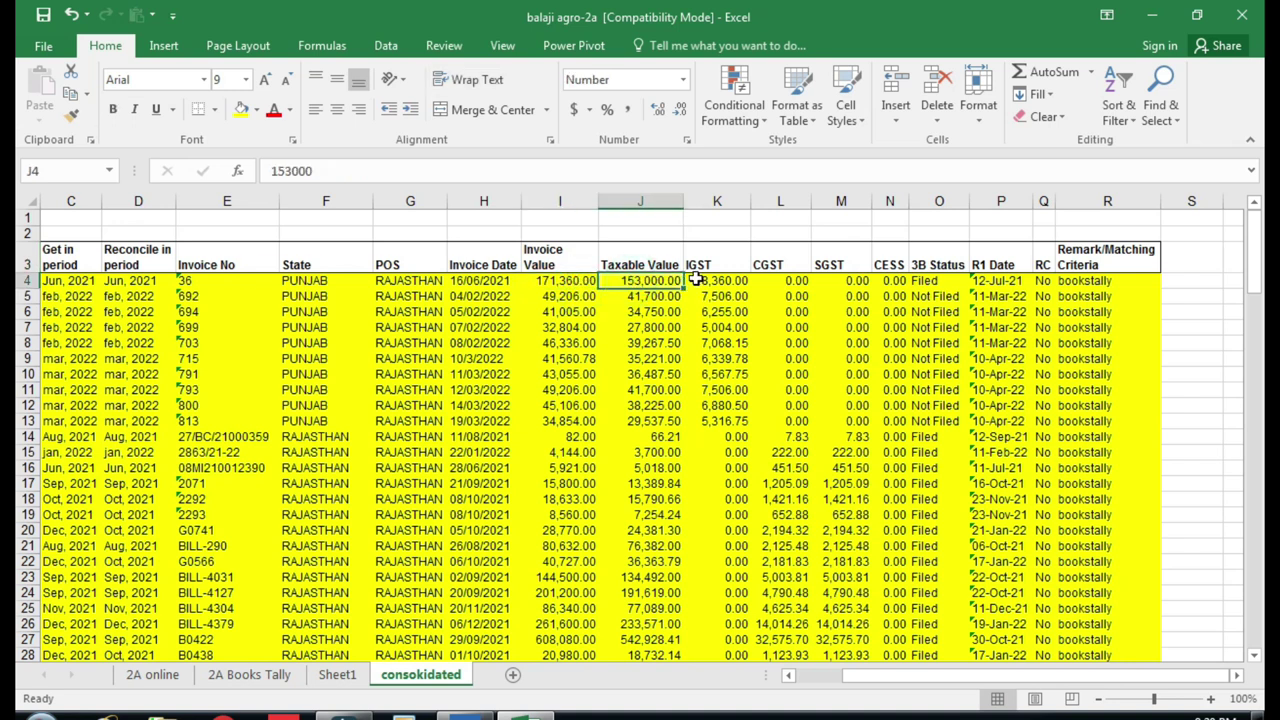
{"action": "left_click", "coordinate": [704, 282]}
{"action": "left_click", "coordinate": [762, 280]}
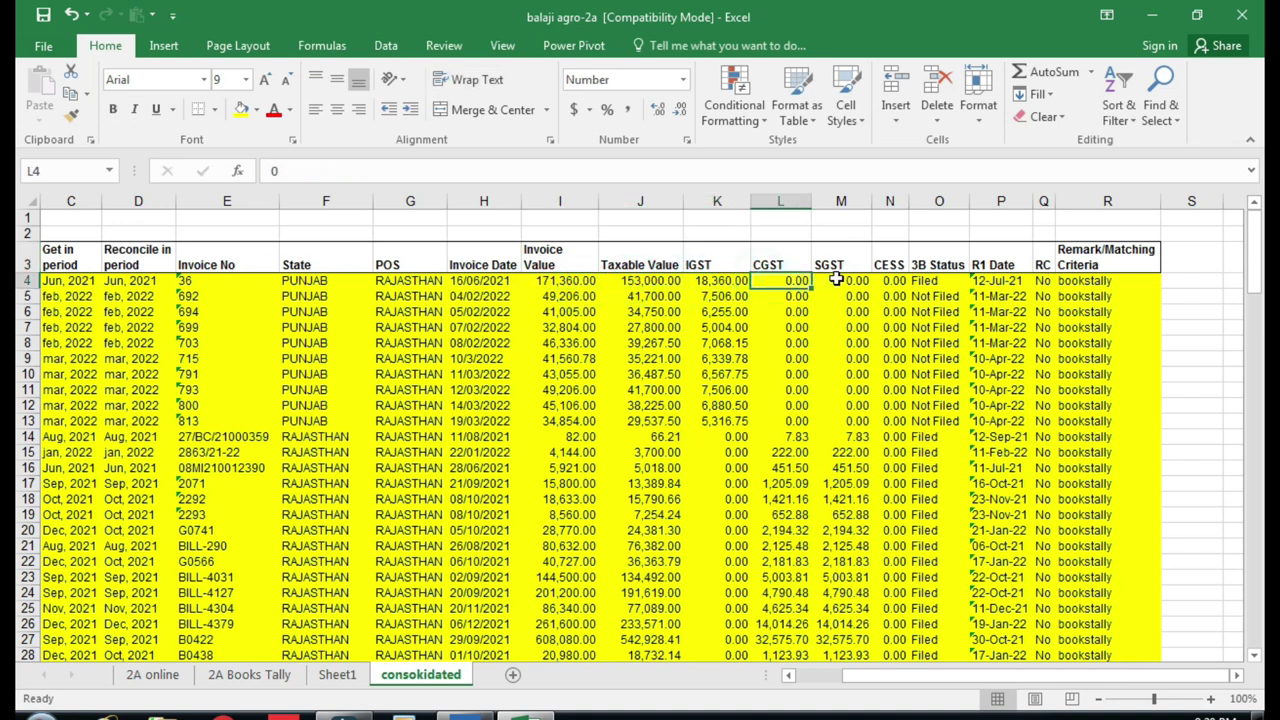
{"action": "left_click", "coordinate": [836, 280]}
{"action": "left_click", "coordinate": [893, 281]}
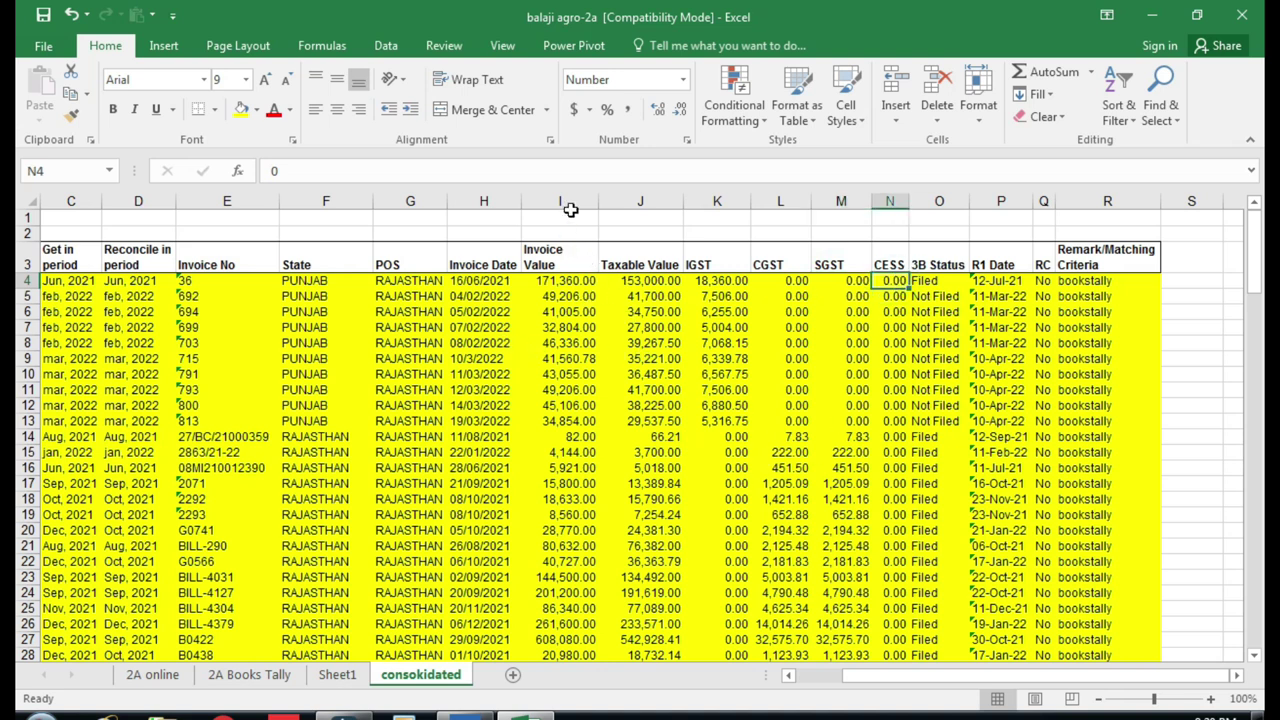
{"action": "left_click_drag", "start_coordinate": [570, 209], "coordinate": [801, 236]}
{"action": "left_click_drag", "start_coordinate": [844, 241], "coordinate": [844, 241]}
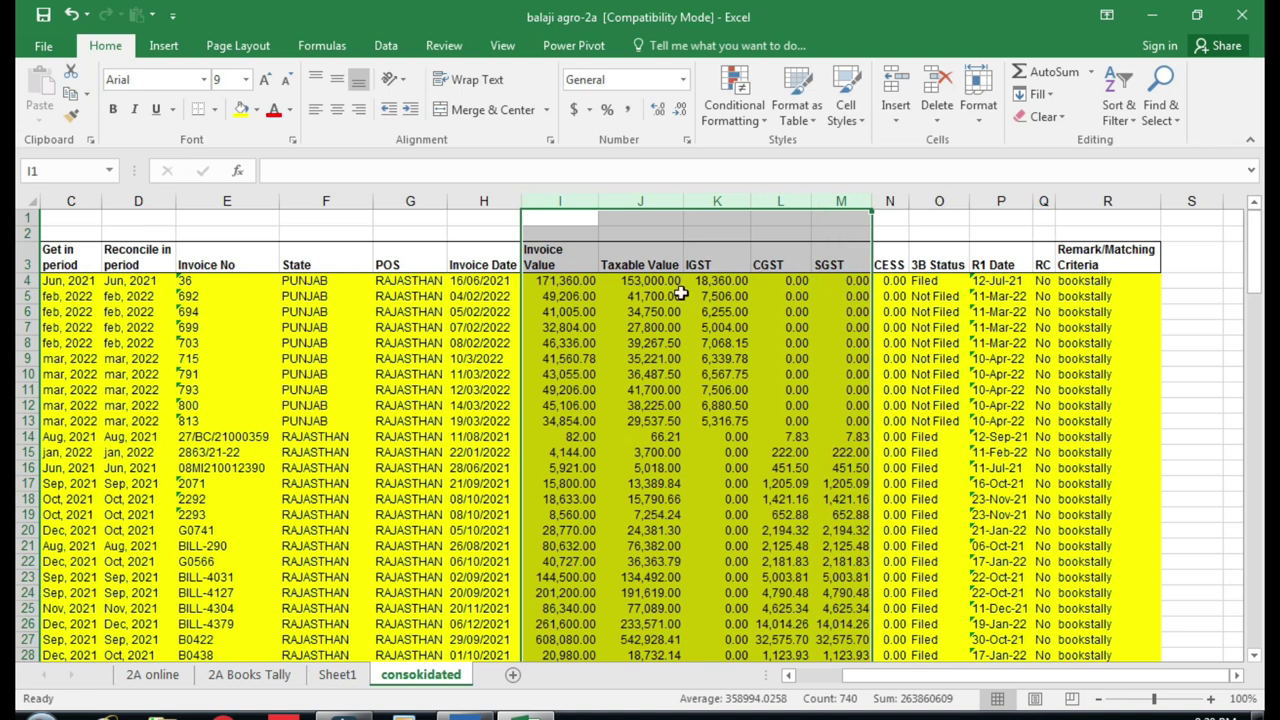
{"action": "left_click", "coordinate": [491, 298]}
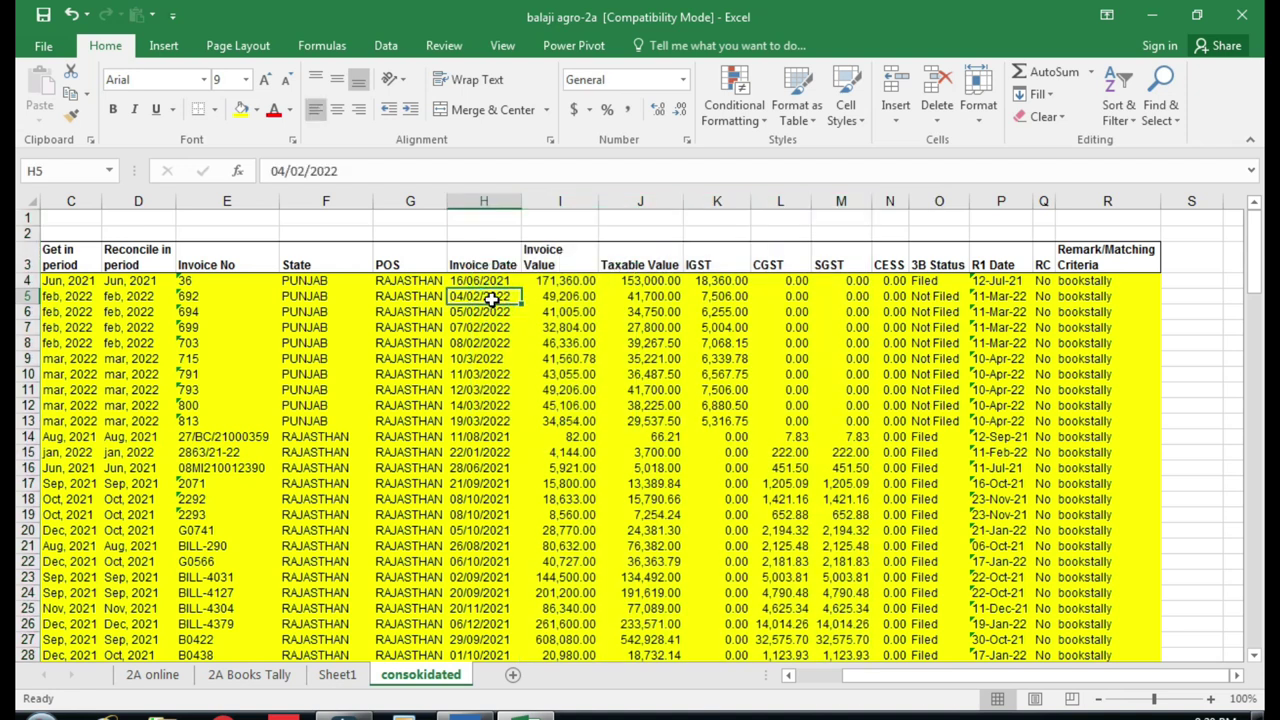
{"action": "left_click", "coordinate": [428, 281]}
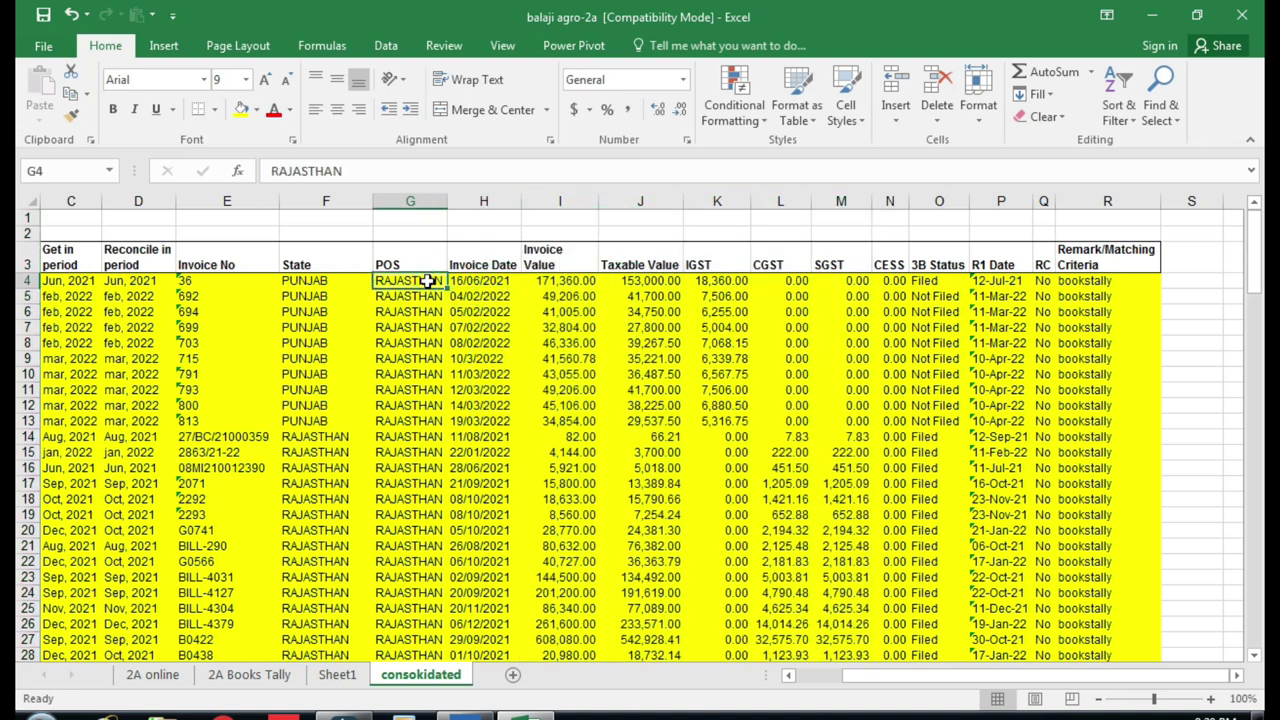
{"action": "left_click", "coordinate": [235, 283]}
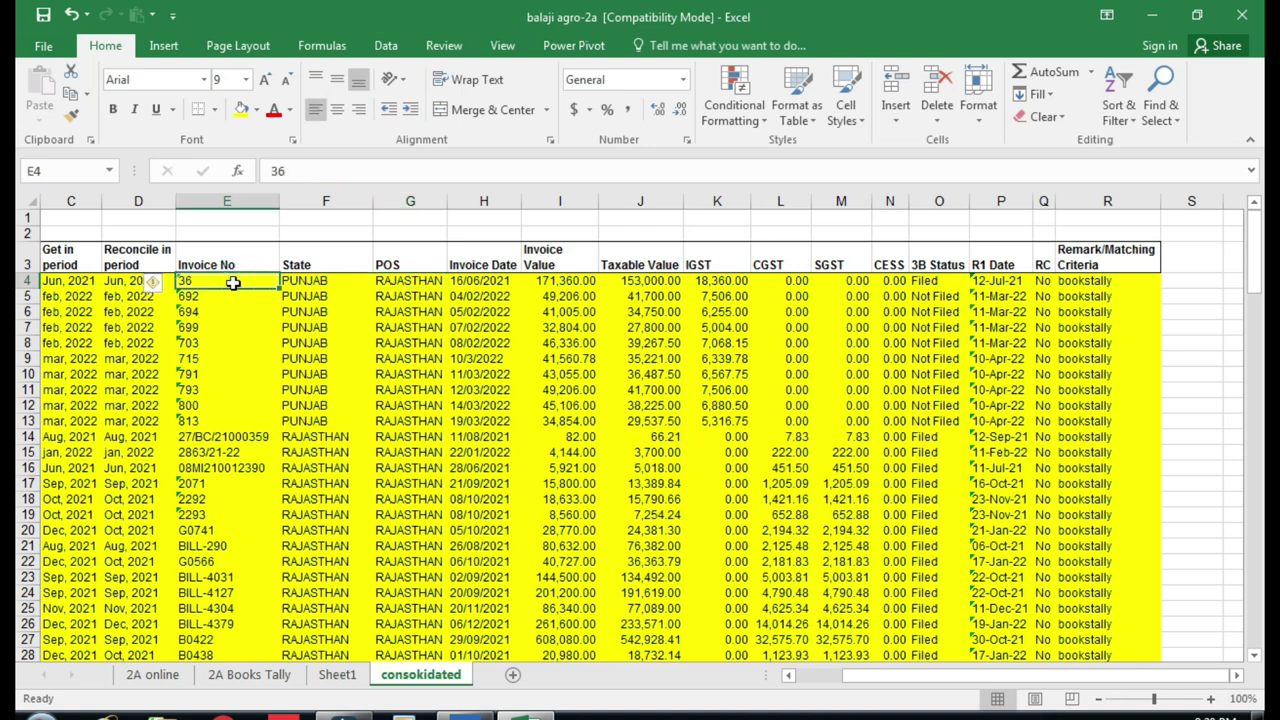
{"action": "left_click_drag", "start_coordinate": [641, 201], "coordinate": [887, 224]}
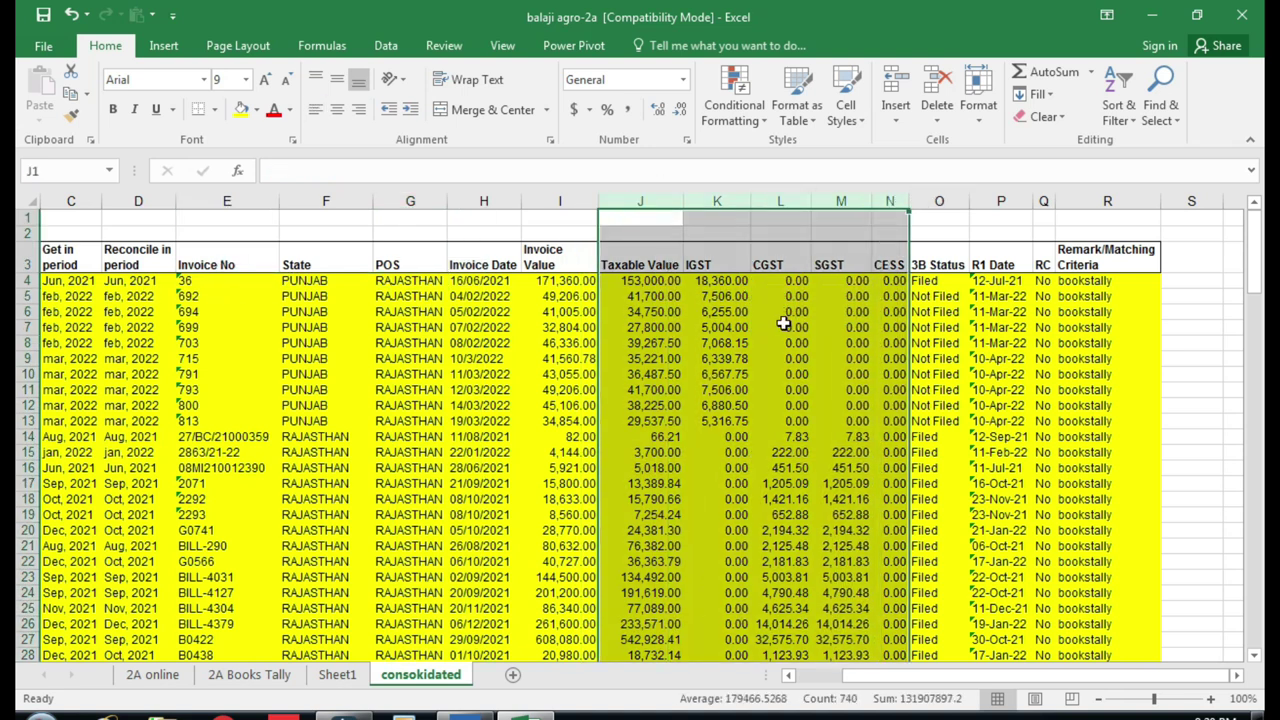
{"action": "left_click", "coordinate": [338, 676]}
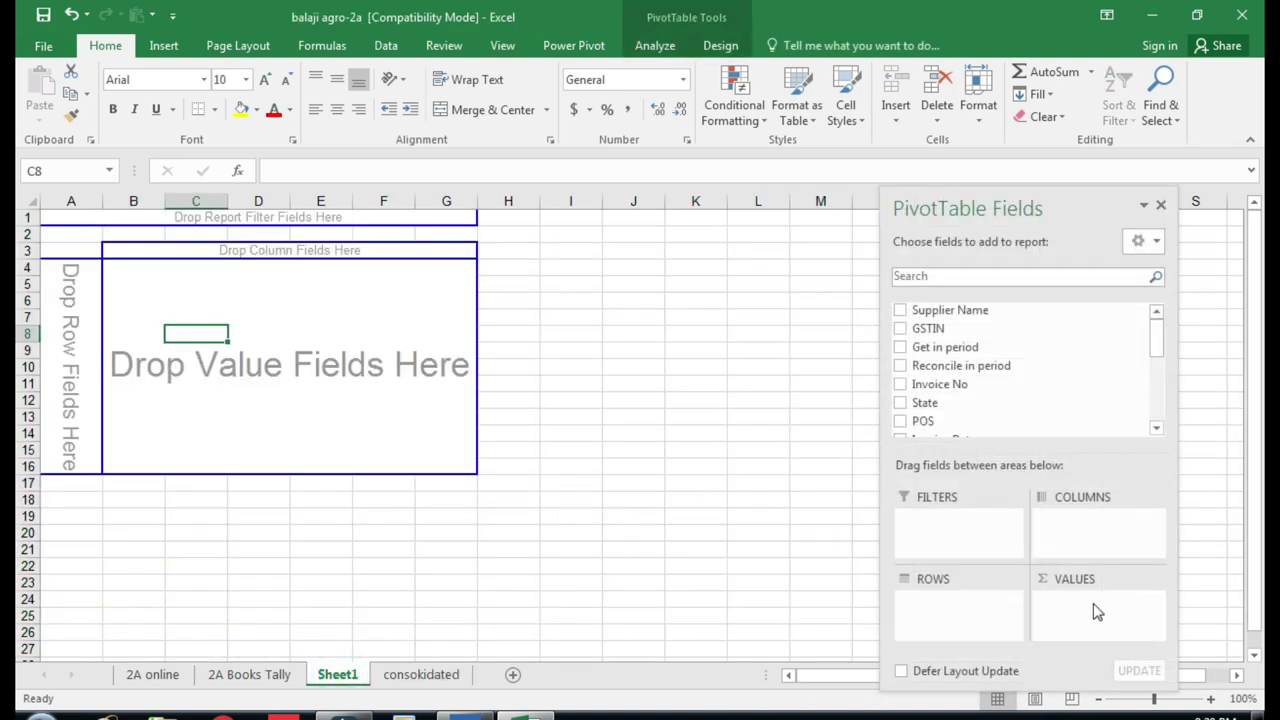
Step: Add Taxable Value, IGST, CGST and SGST to the pivot's VALUES area as sums
{"action": "left_click_drag", "start_coordinate": [1157, 330], "coordinate": [1160, 401]}
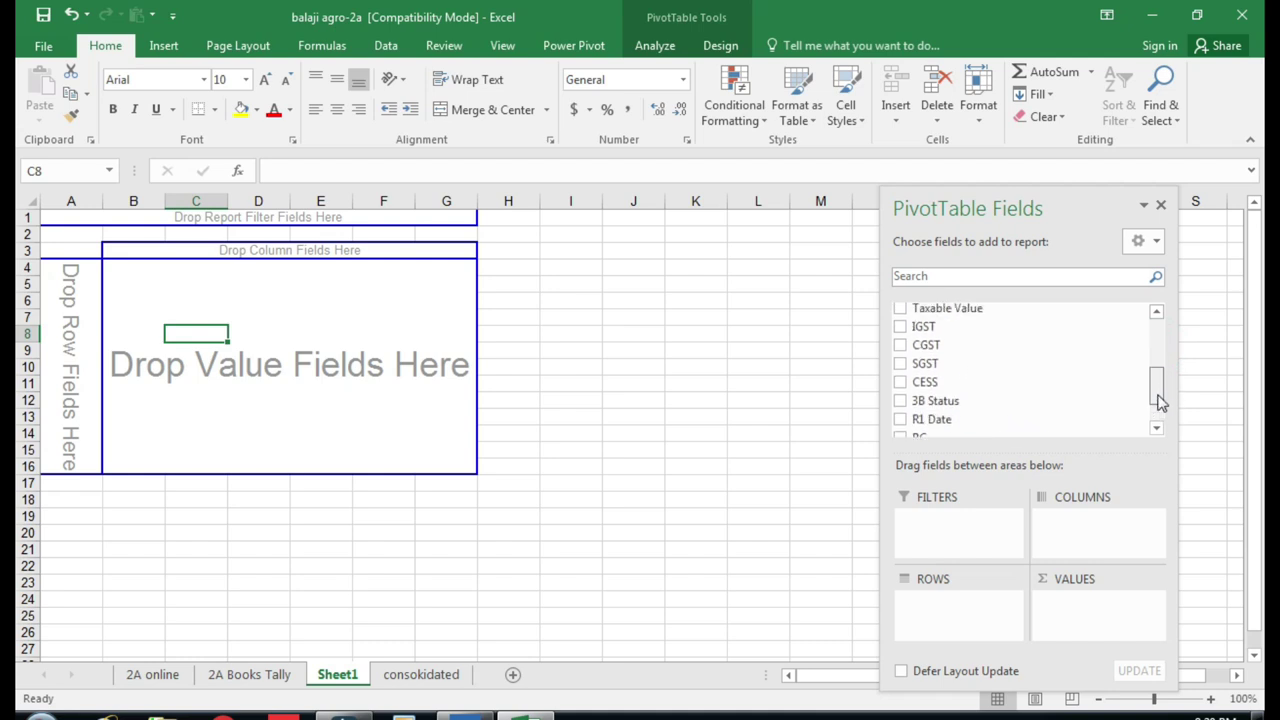
{"action": "left_click_drag", "start_coordinate": [1157, 377], "coordinate": [1131, 368]}
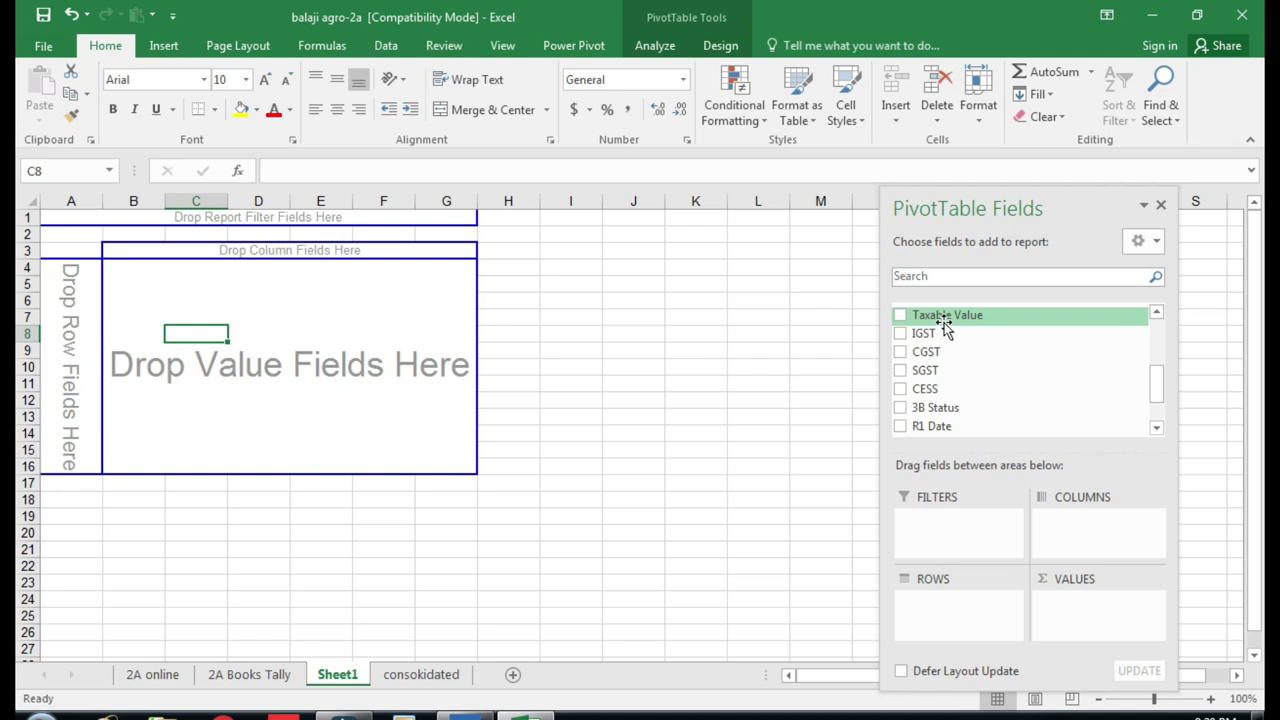
{"action": "left_click_drag", "start_coordinate": [944, 328], "coordinate": [1080, 610]}
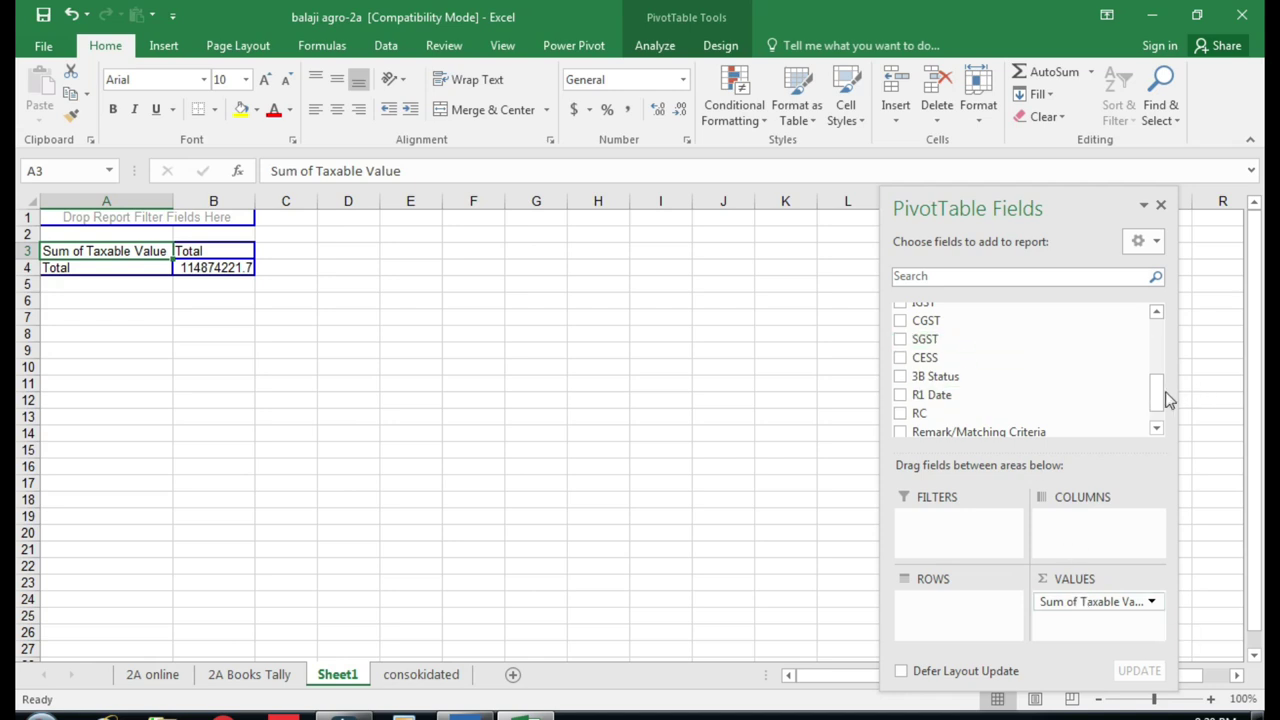
{"action": "left_click_drag", "start_coordinate": [1157, 392], "coordinate": [1157, 380]}
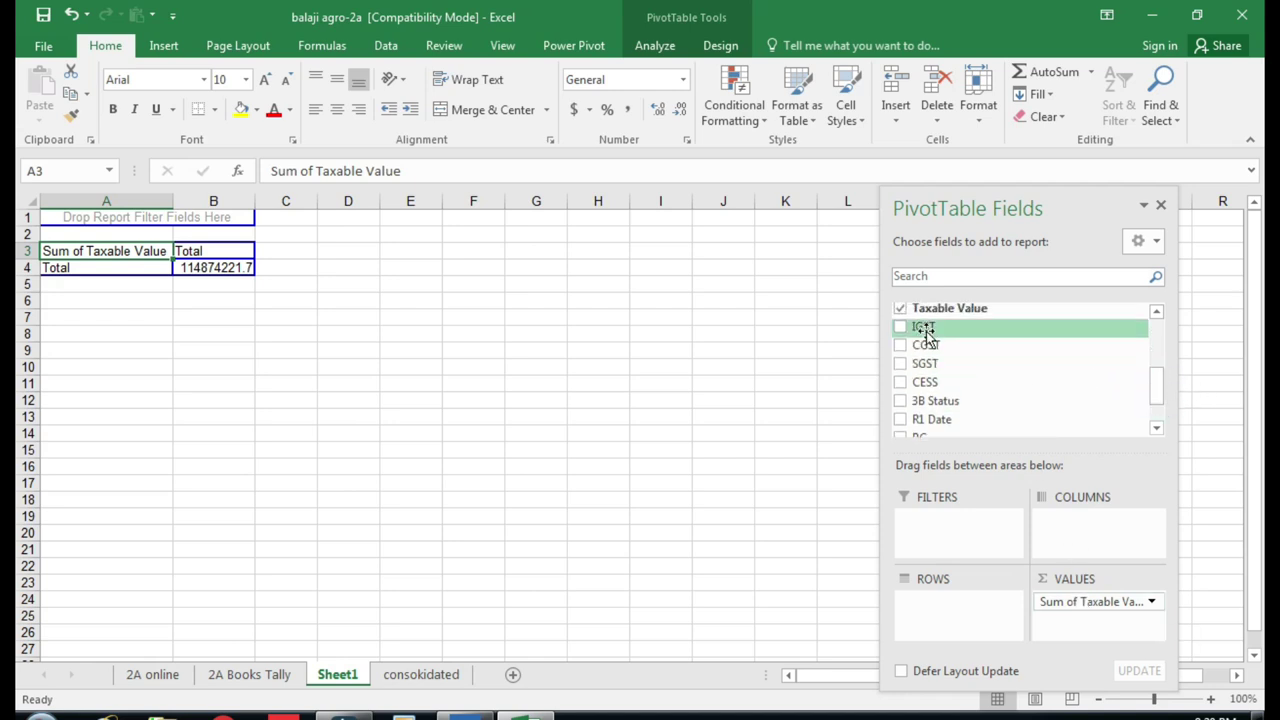
{"action": "left_click_drag", "start_coordinate": [924, 328], "coordinate": [1085, 622]}
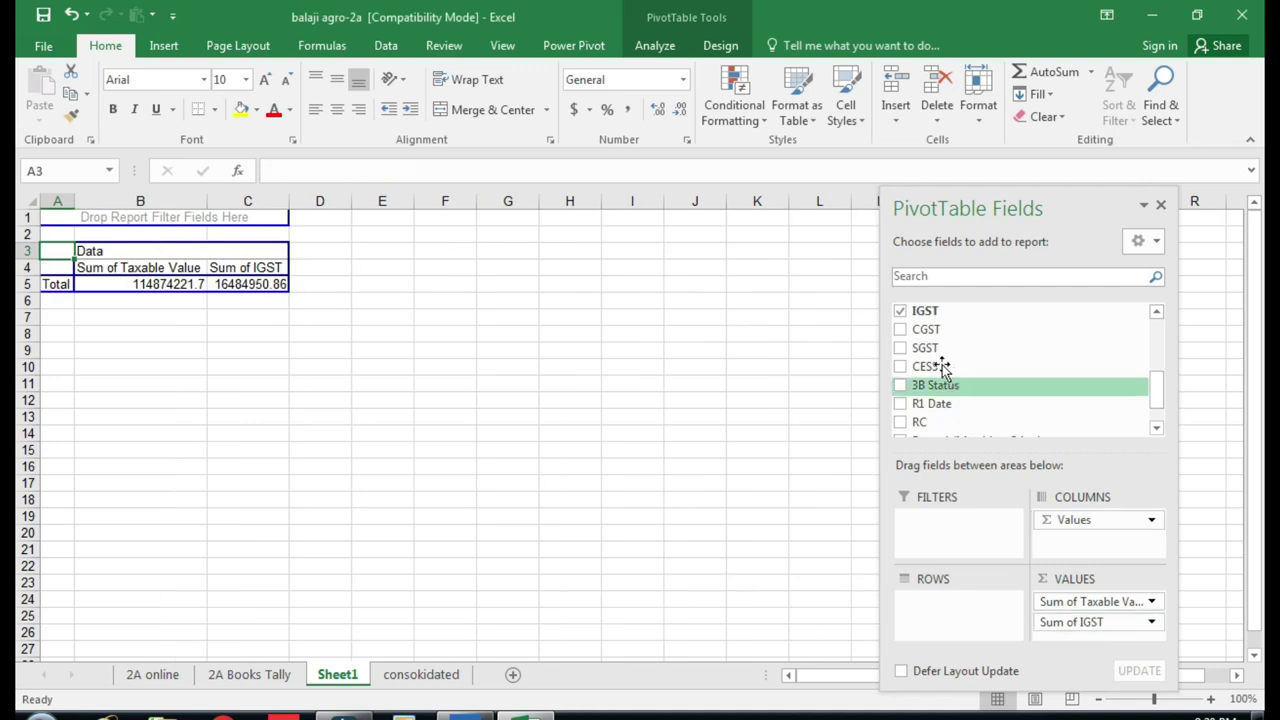
{"action": "left_click_drag", "start_coordinate": [925, 329], "coordinate": [1075, 640]}
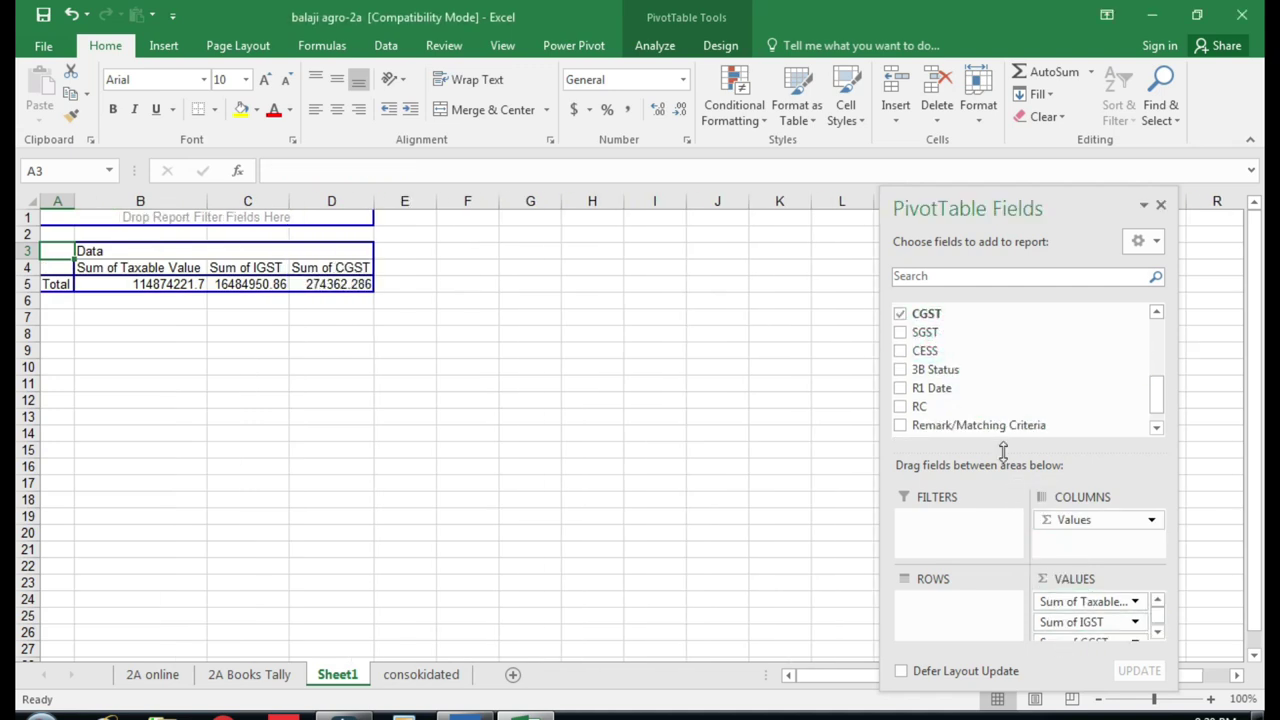
{"action": "left_click_drag", "start_coordinate": [925, 332], "coordinate": [1076, 632]}
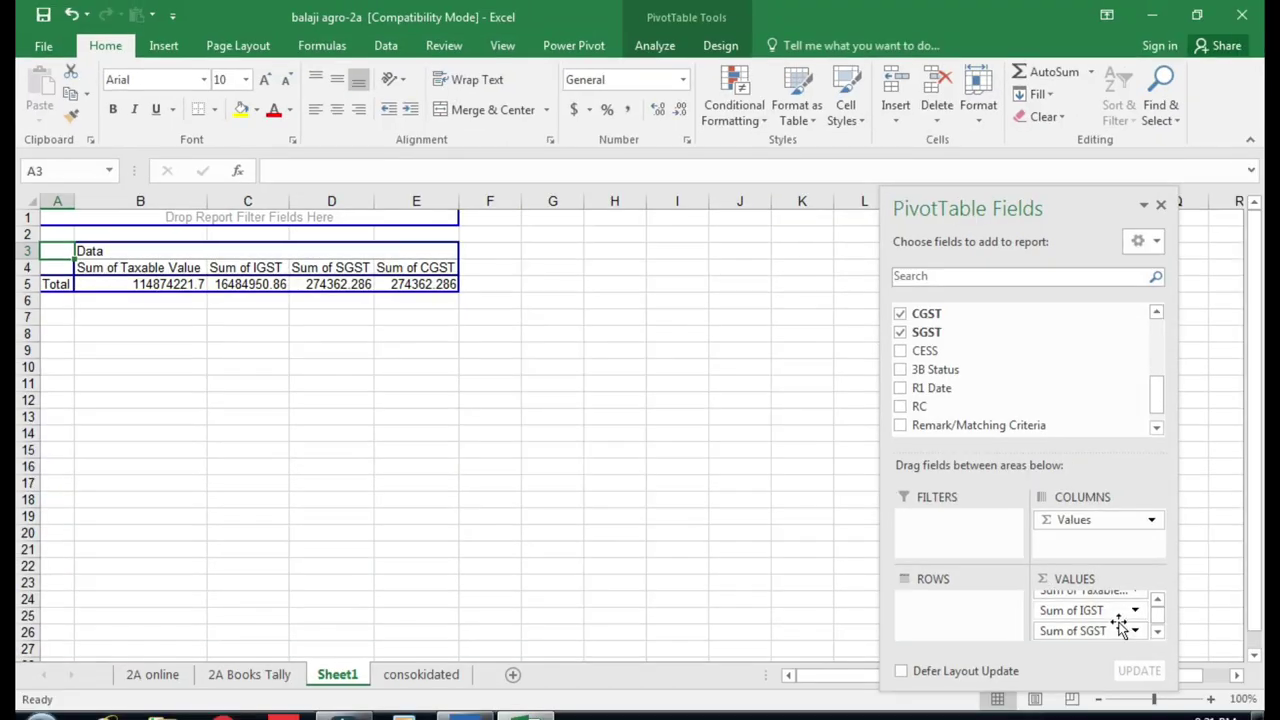
Step: Move Sum of IGST last so values read Taxable Value, SGST, CGST, IGST
{"action": "left_click_drag", "start_coordinate": [1066, 210], "coordinate": [994, 104]}
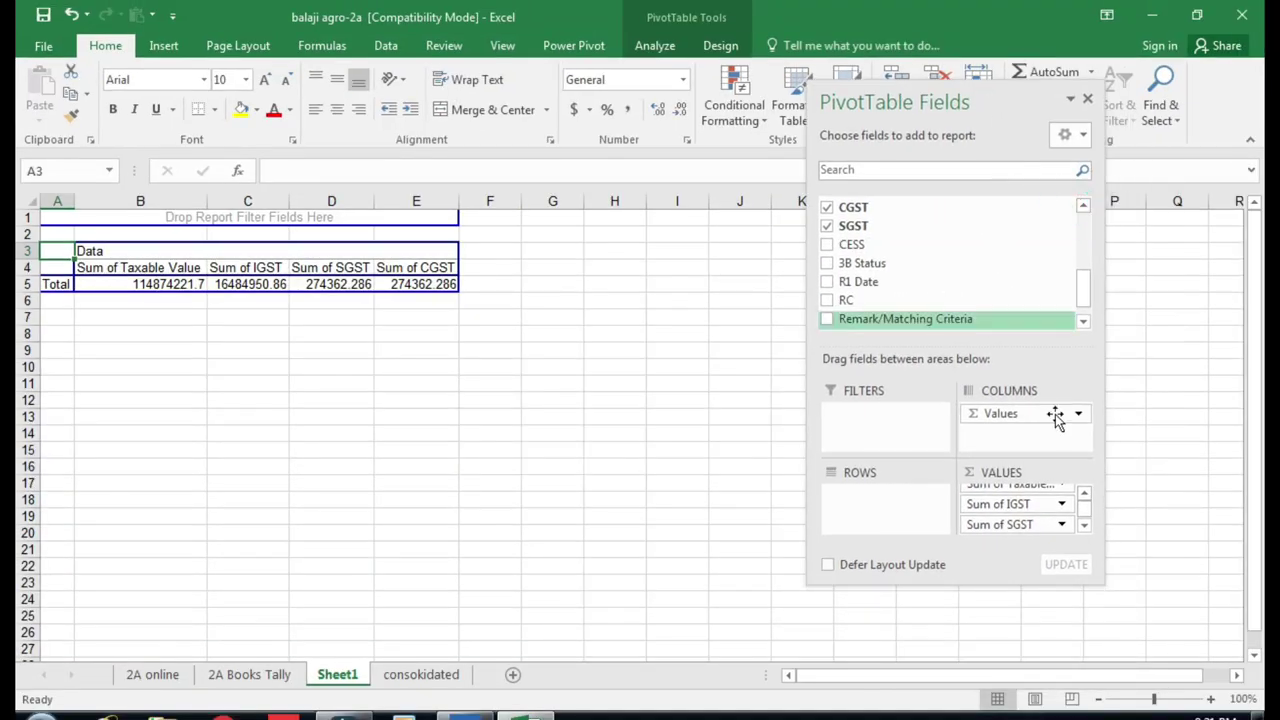
{"action": "left_click", "coordinate": [1097, 585]}
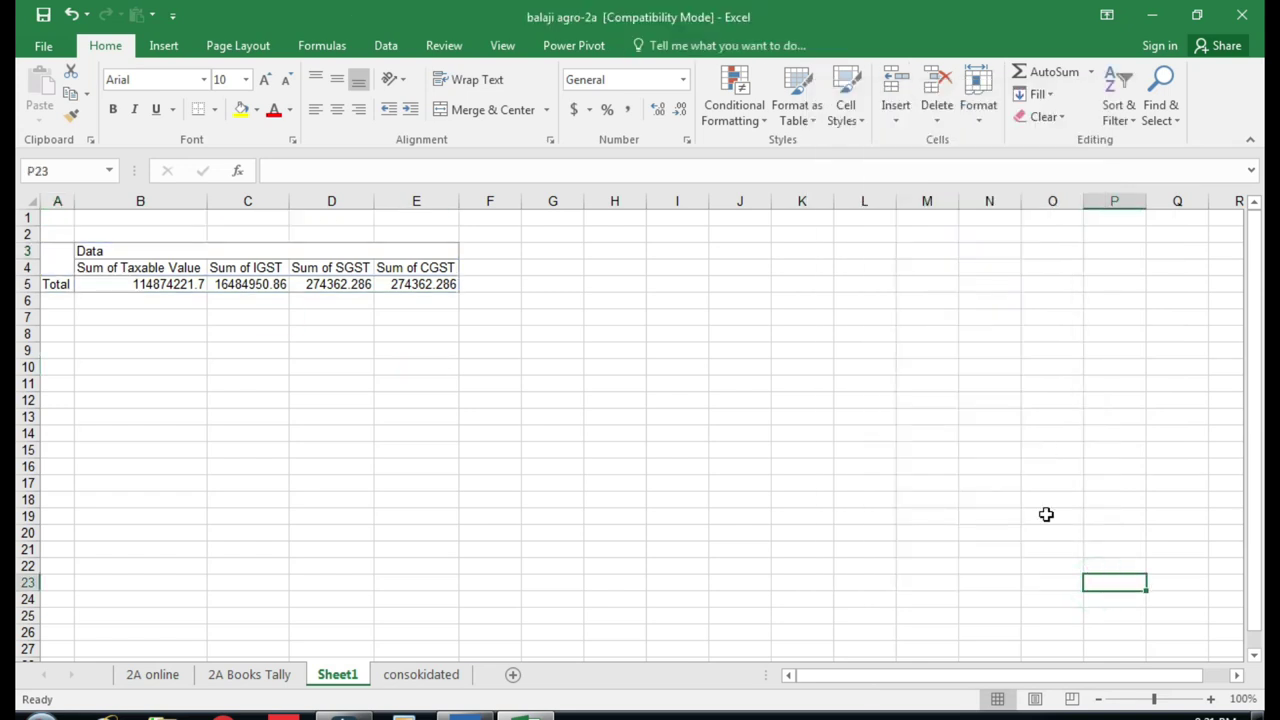
{"action": "left_click", "coordinate": [424, 290]}
{"action": "left_click", "coordinate": [690, 467]}
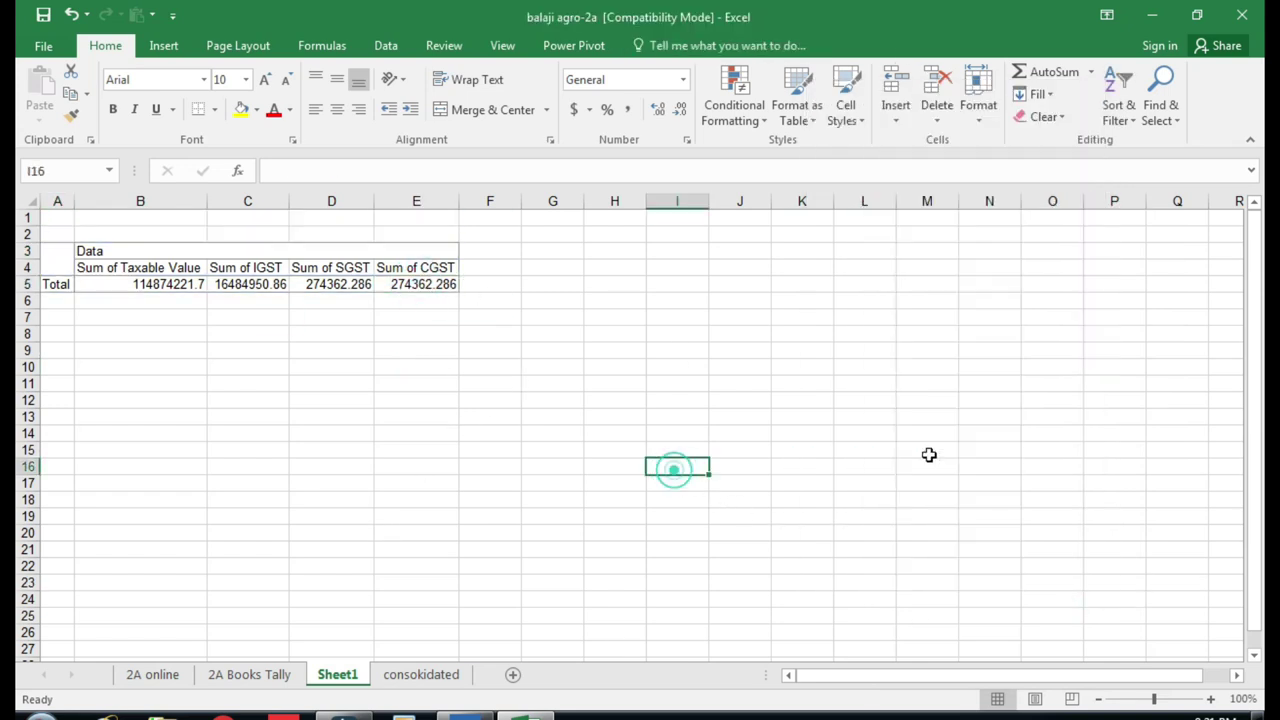
{"action": "left_click", "coordinate": [233, 274]}
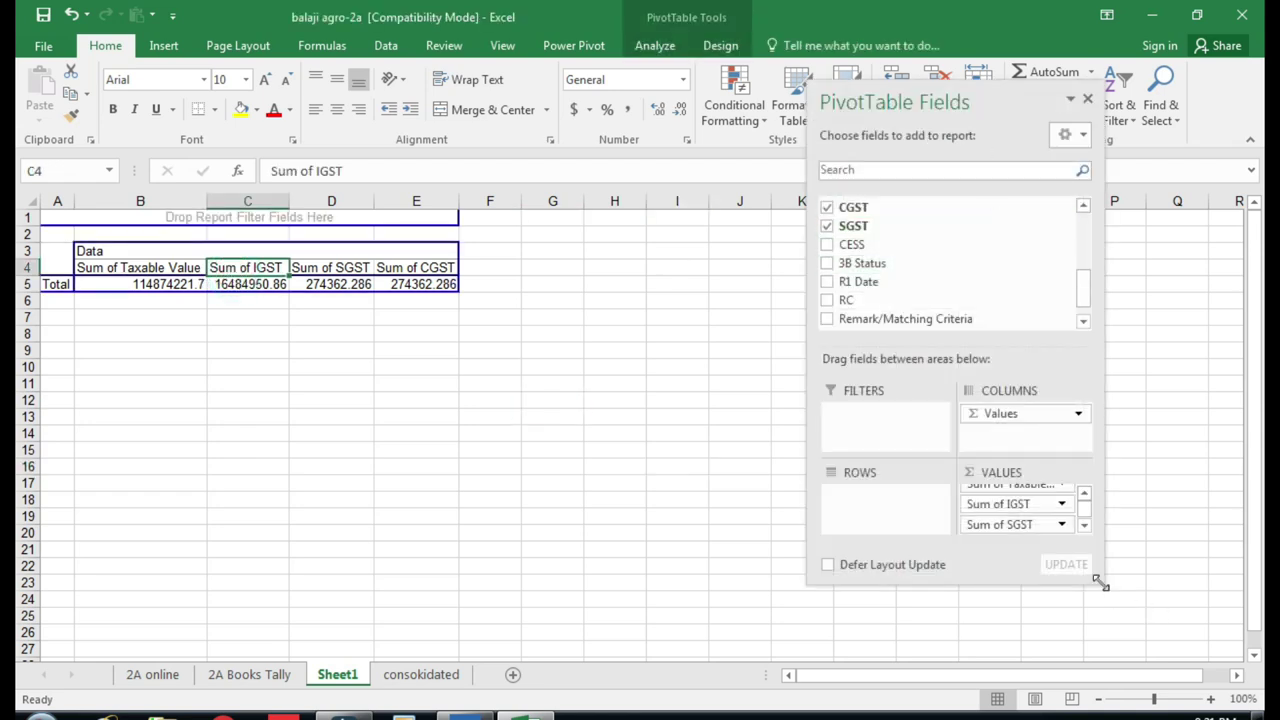
{"action": "left_click_drag", "start_coordinate": [1101, 583], "coordinate": [1200, 700]}
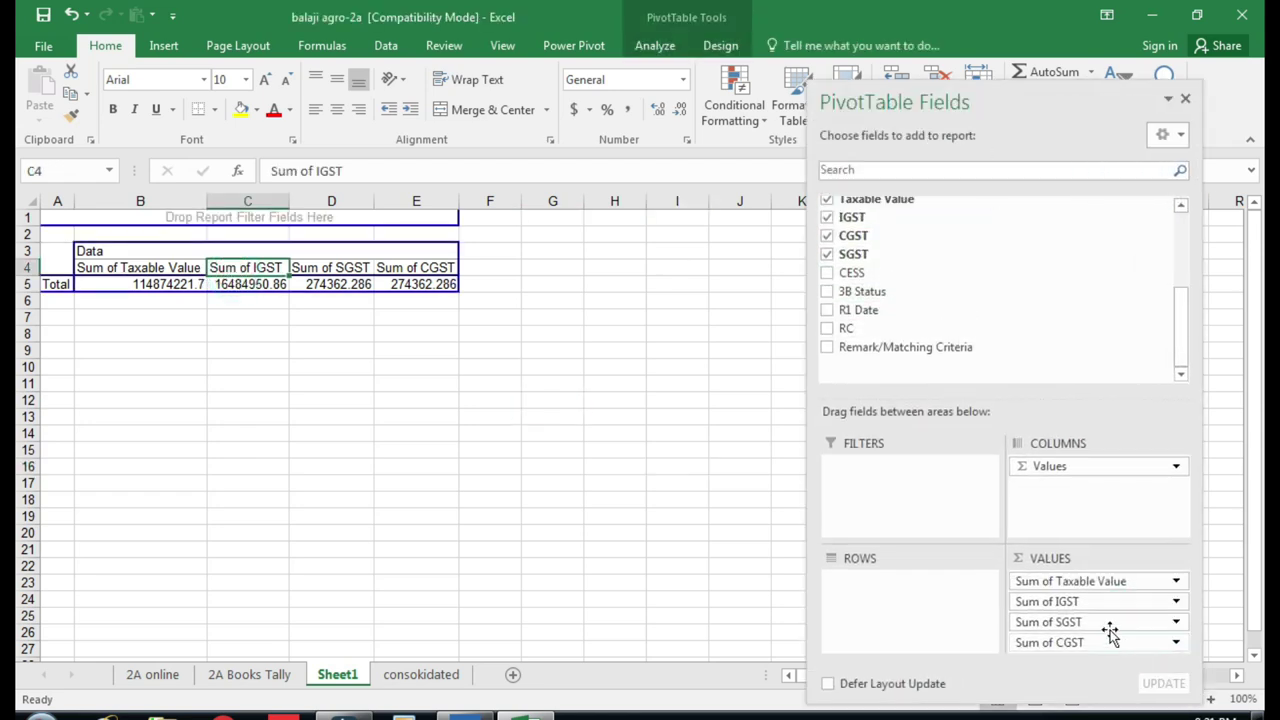
{"action": "left_click_drag", "start_coordinate": [1084, 603], "coordinate": [1085, 648]}
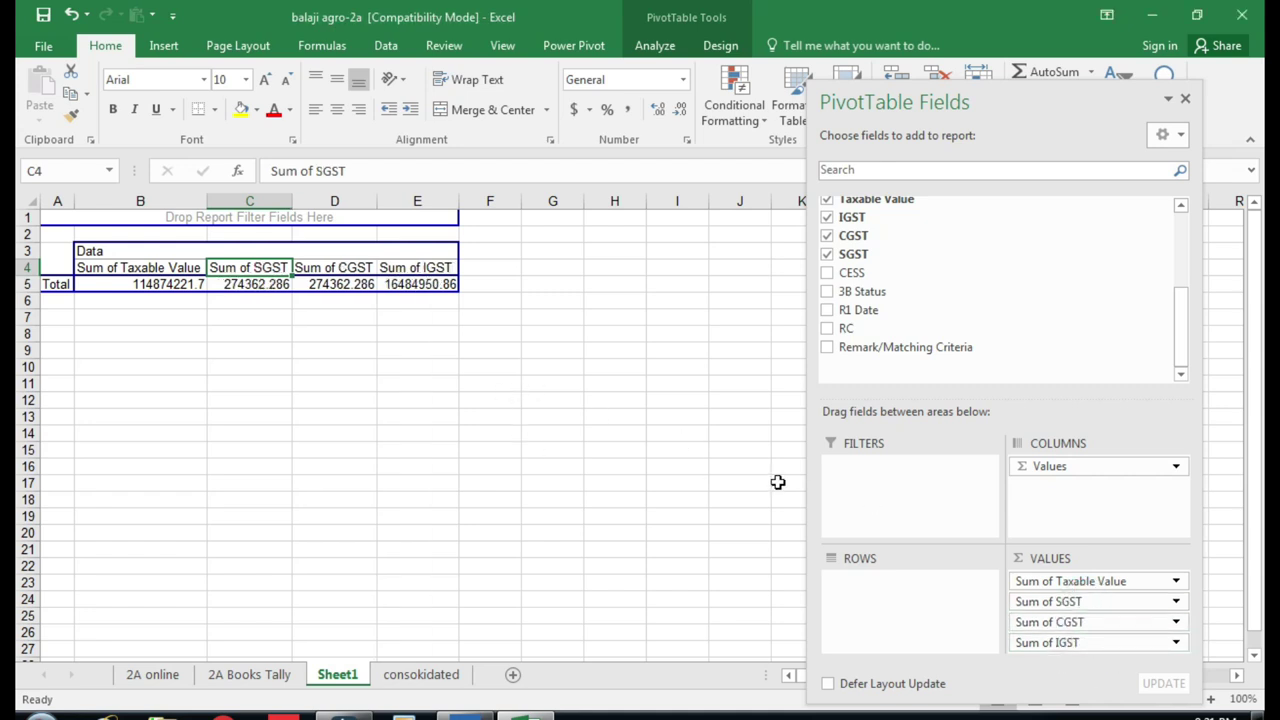
{"action": "left_click", "coordinate": [298, 348]}
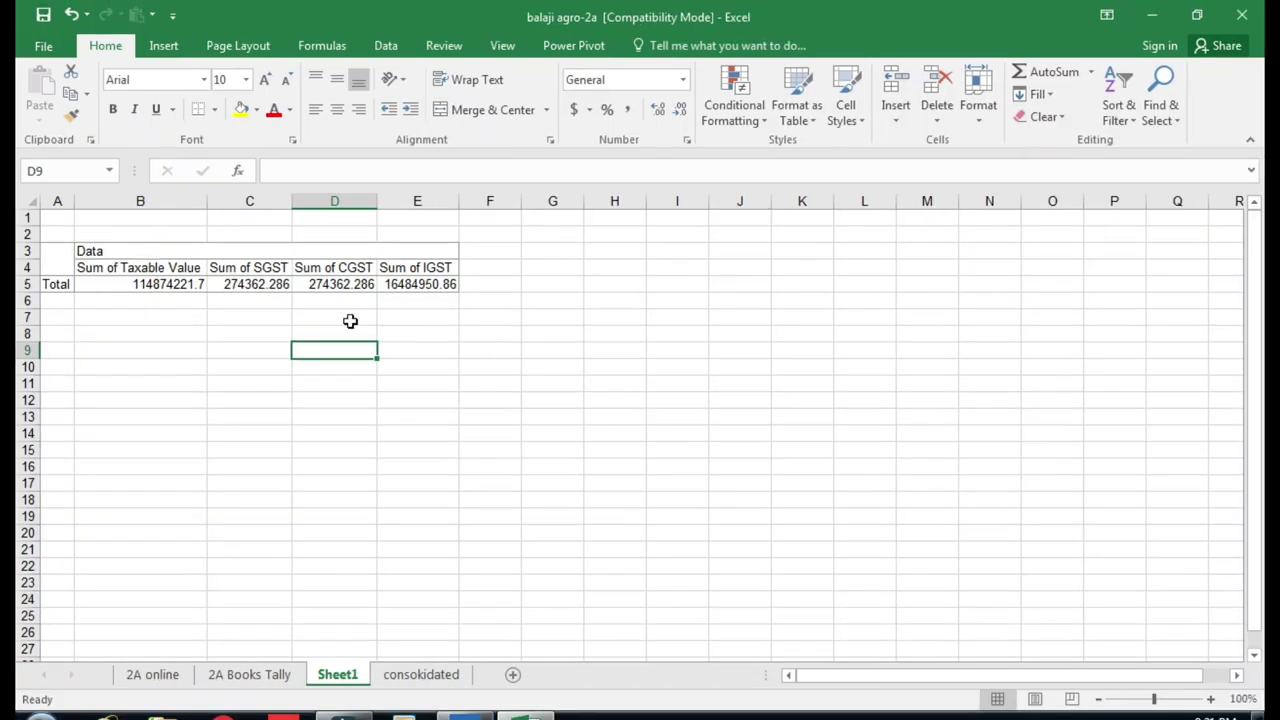
{"action": "left_click", "coordinate": [322, 283]}
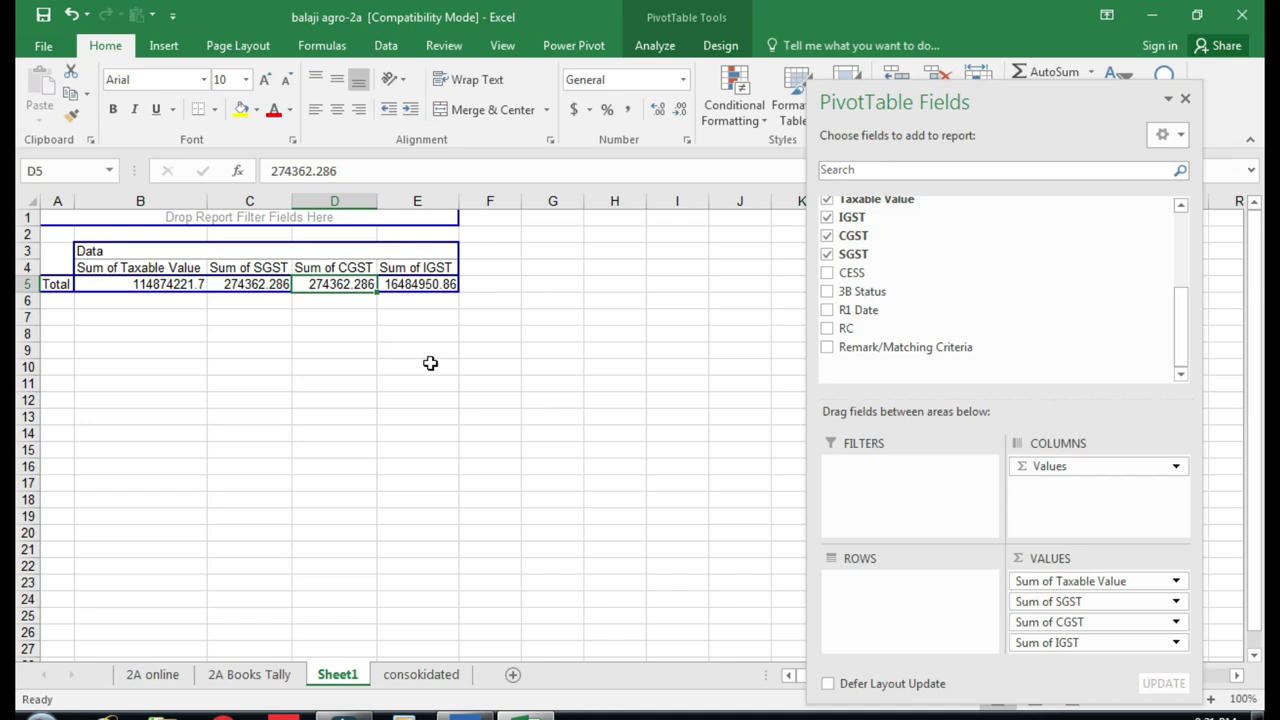
{"action": "left_click", "coordinate": [1131, 584]}
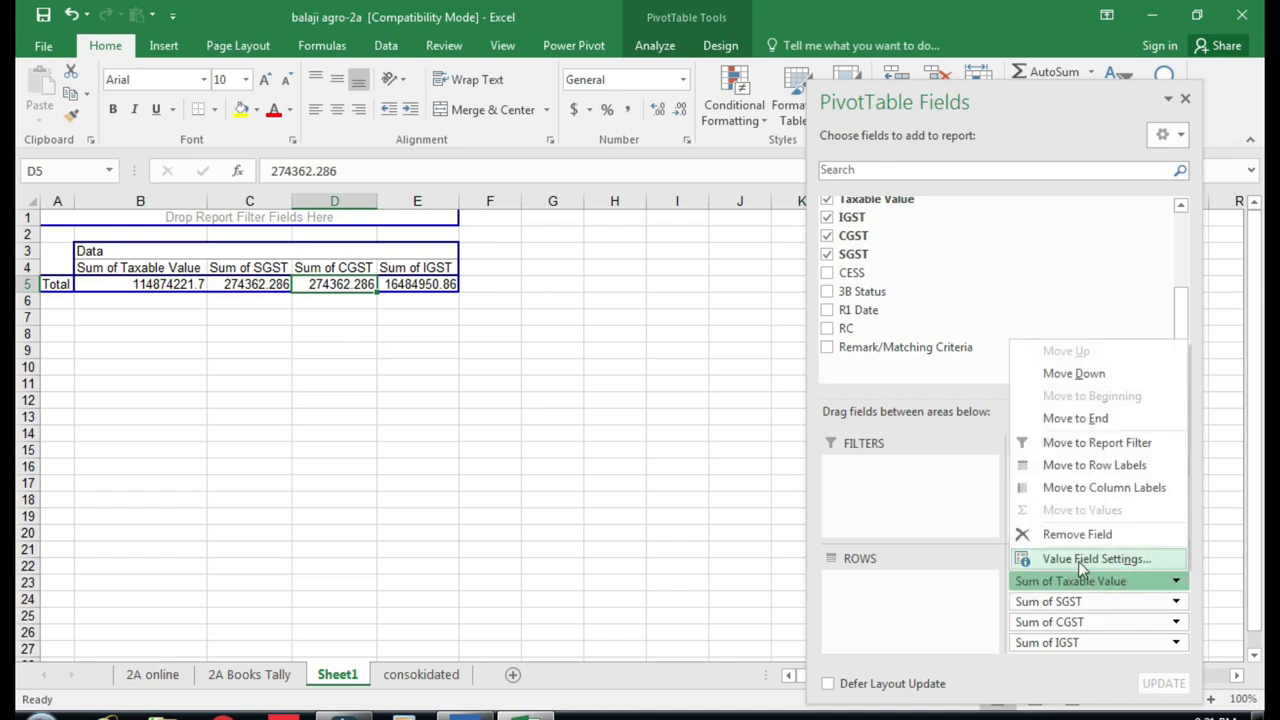
{"action": "left_click", "coordinate": [1100, 560]}
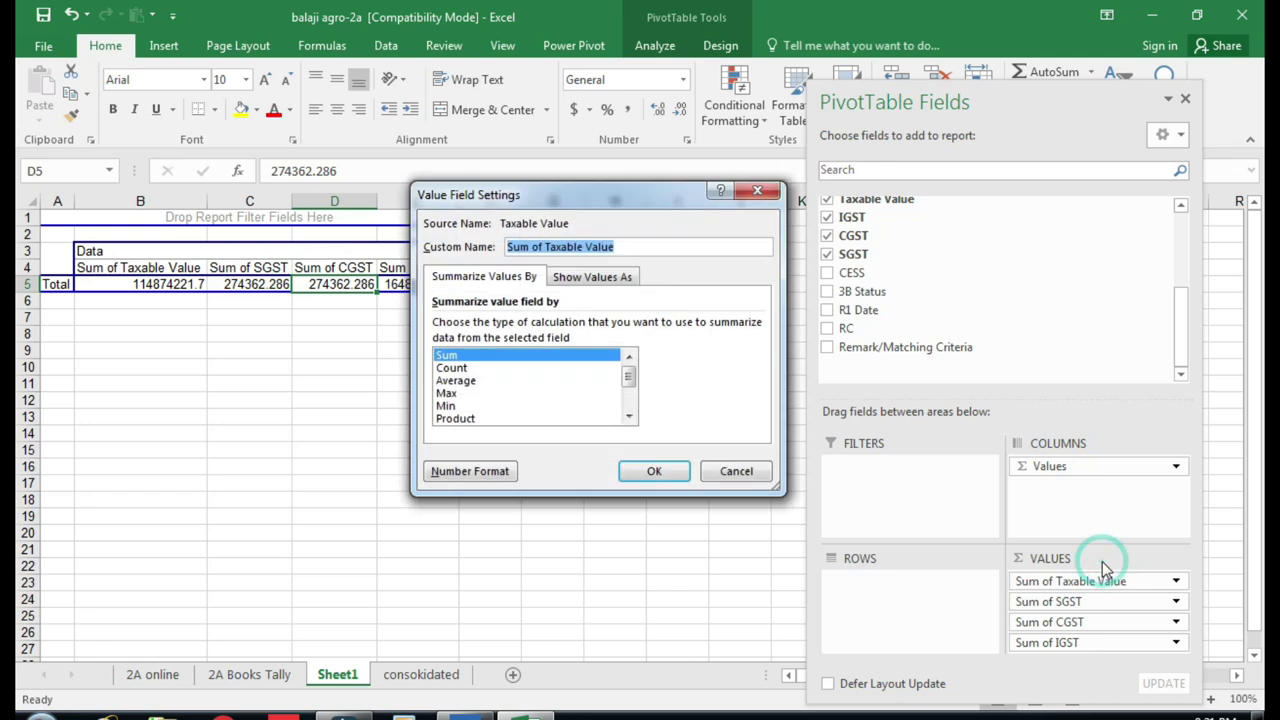
{"action": "left_click", "coordinate": [459, 370]}
{"action": "left_click", "coordinate": [654, 471]}
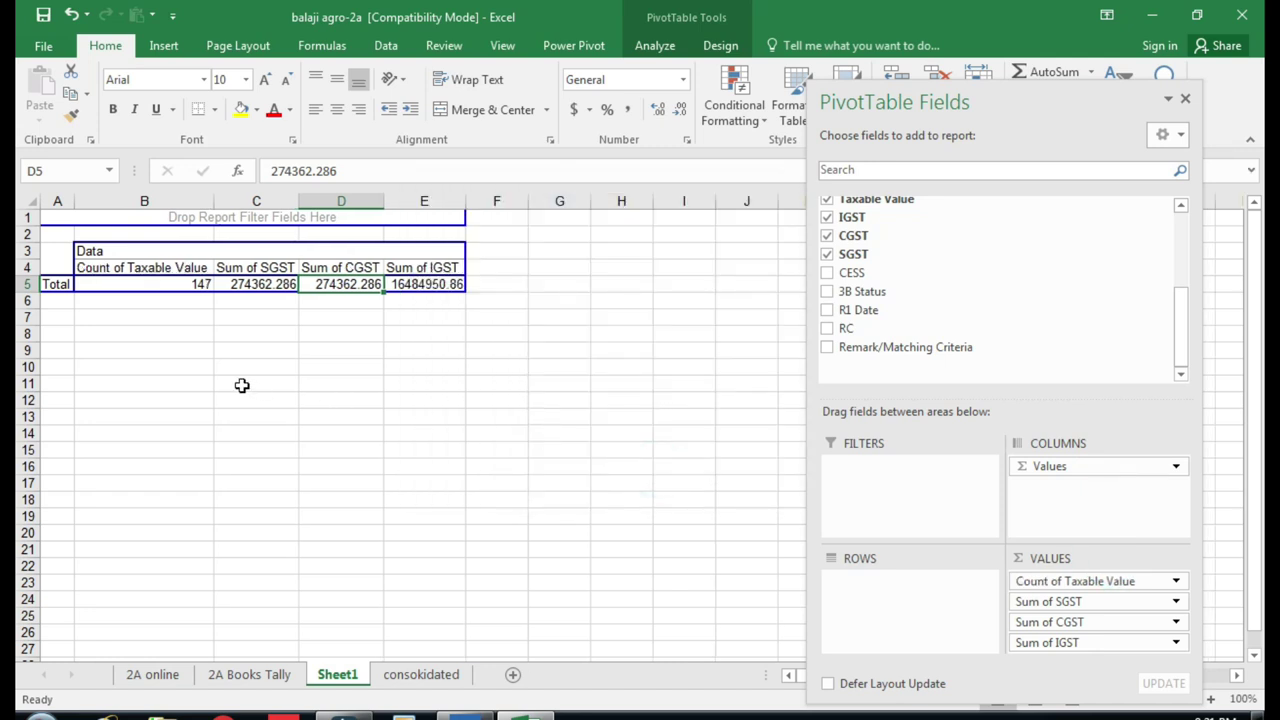
{"action": "left_click", "coordinate": [242, 385]}
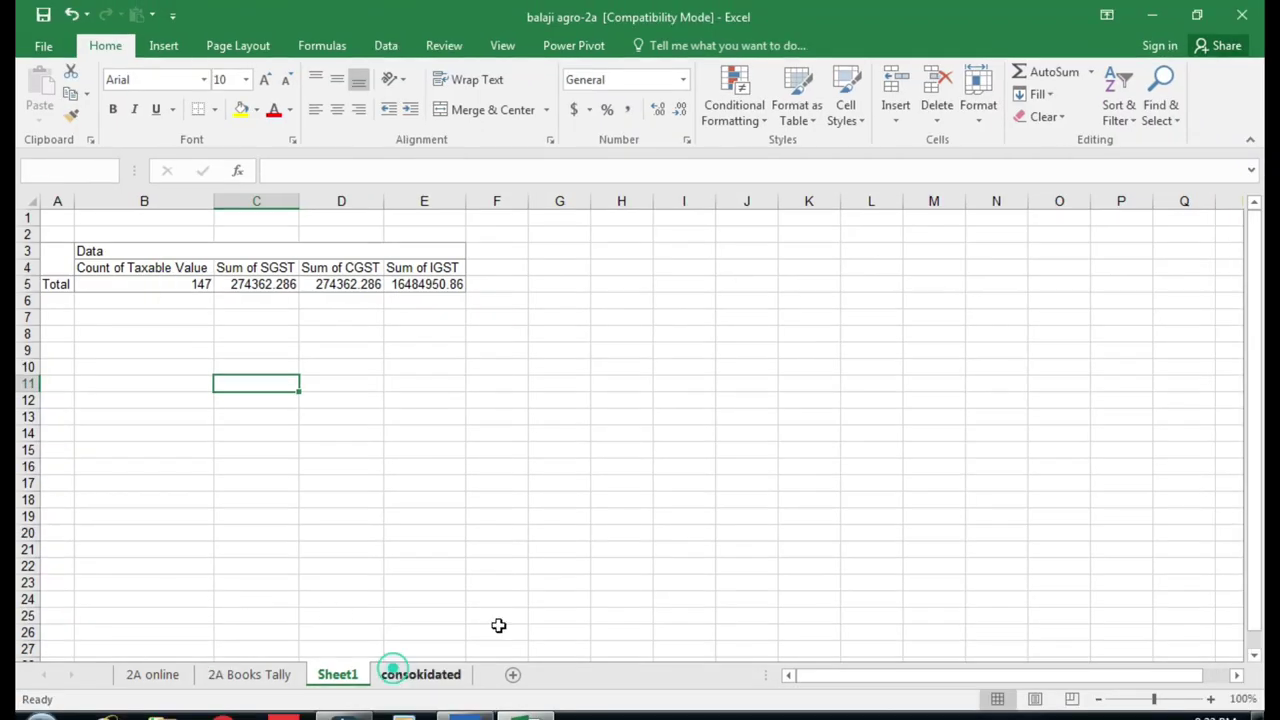
{"action": "left_click", "coordinate": [405, 675]}
{"action": "left_click", "coordinate": [716, 389]}
{"action": "left_click", "coordinate": [640, 296]}
{"action": "key", "text": "Down"}
{"action": "key", "text": "Down"}
{"action": "key", "text": "Down"}
{"action": "key", "text": "Down"}
{"action": "key", "text": "Down"}
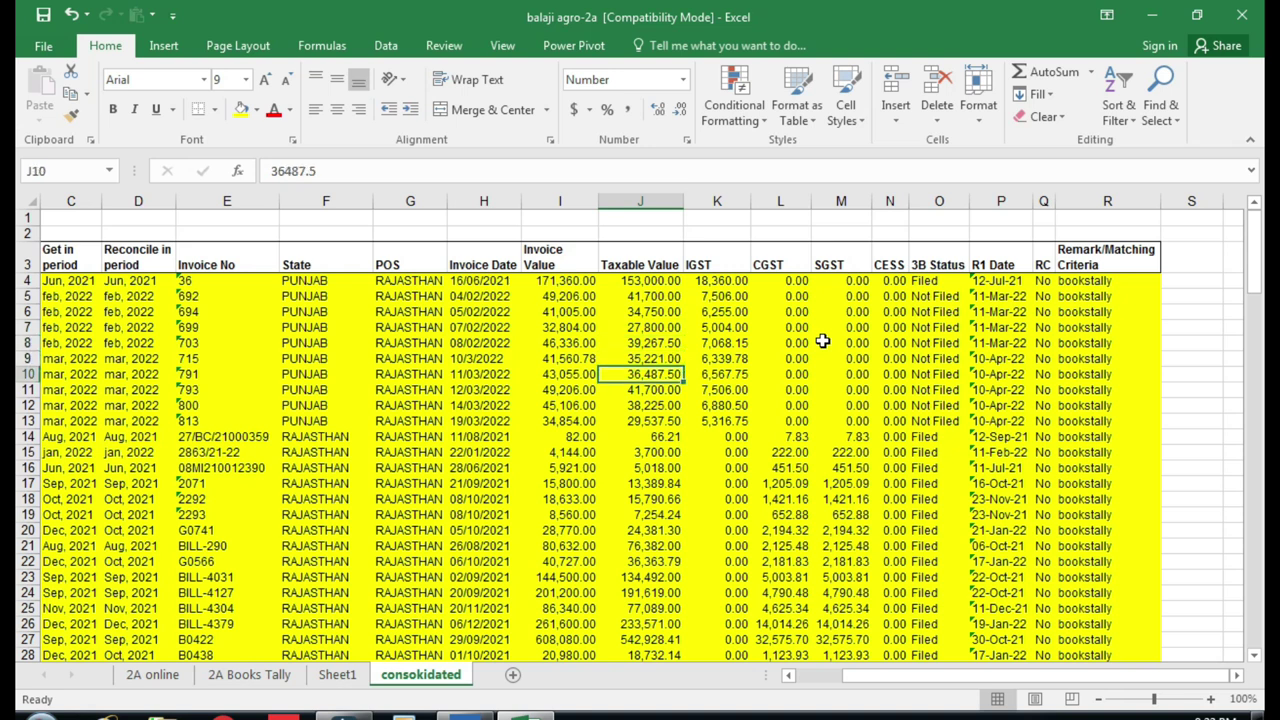
{"action": "left_click", "coordinate": [338, 674]}
{"action": "left_click", "coordinate": [149, 285]}
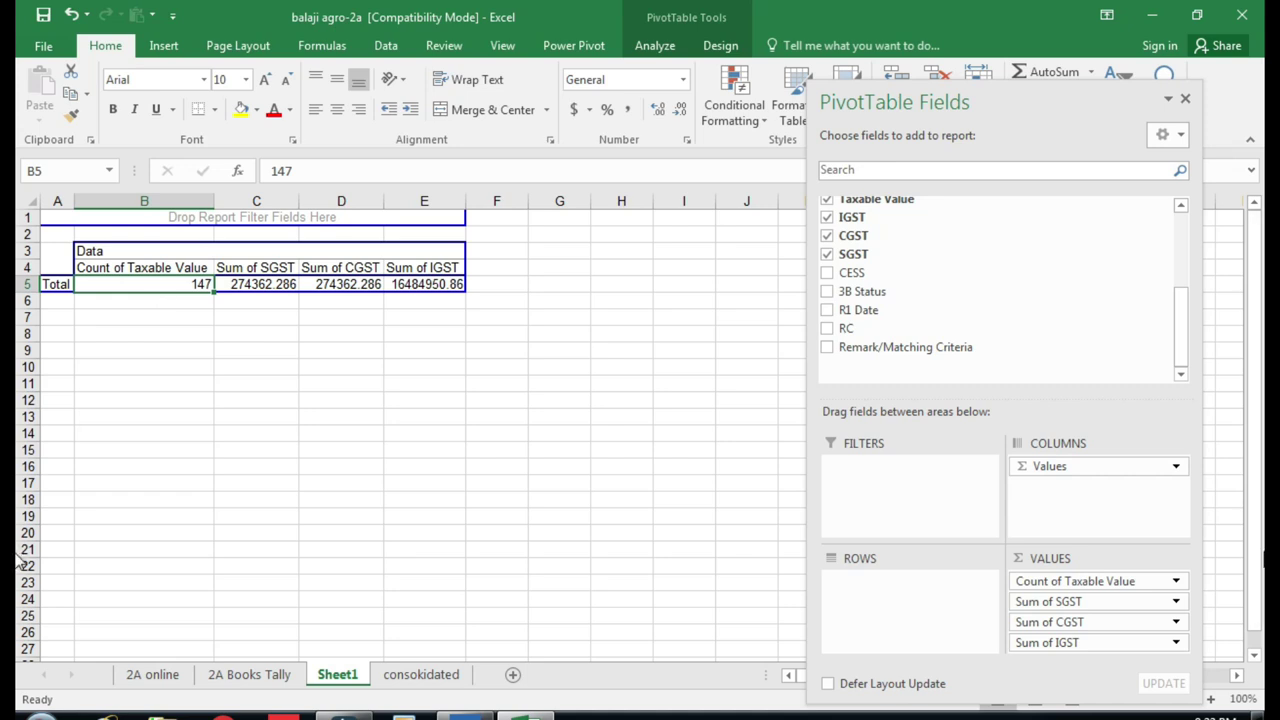
{"action": "left_click", "coordinate": [1120, 590]}
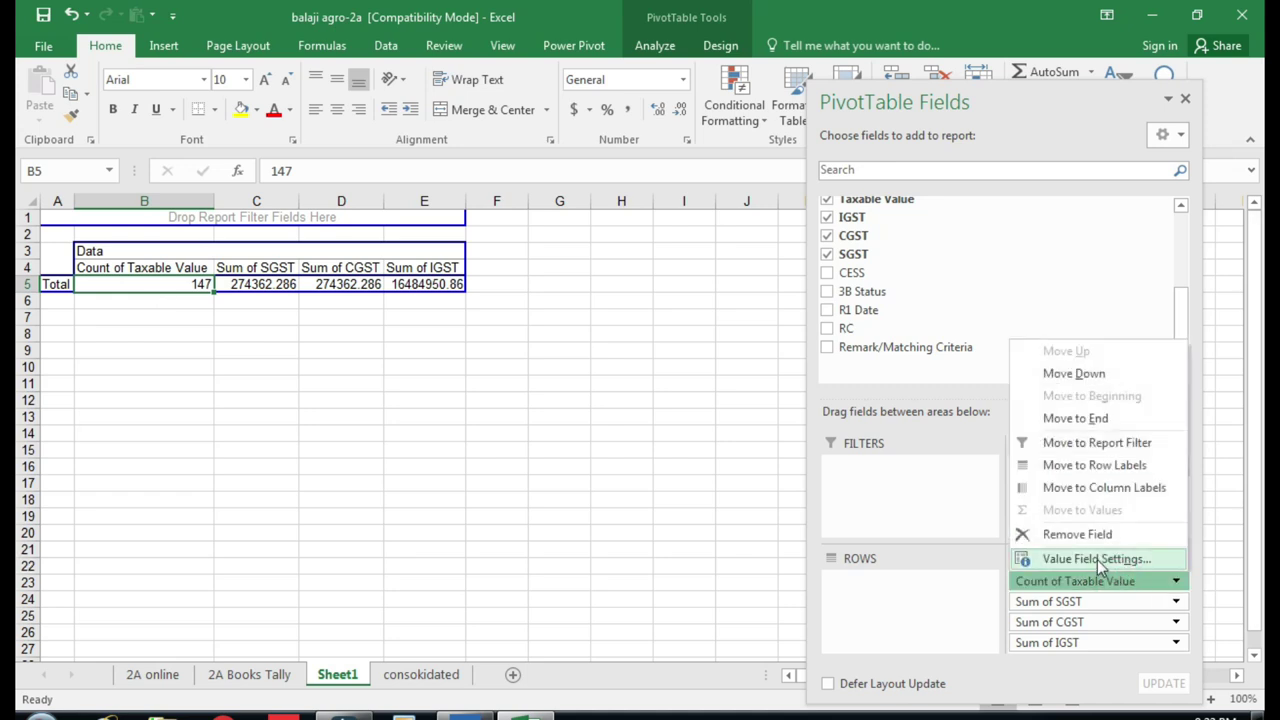
{"action": "left_click", "coordinate": [1098, 560]}
{"action": "left_click", "coordinate": [446, 356]}
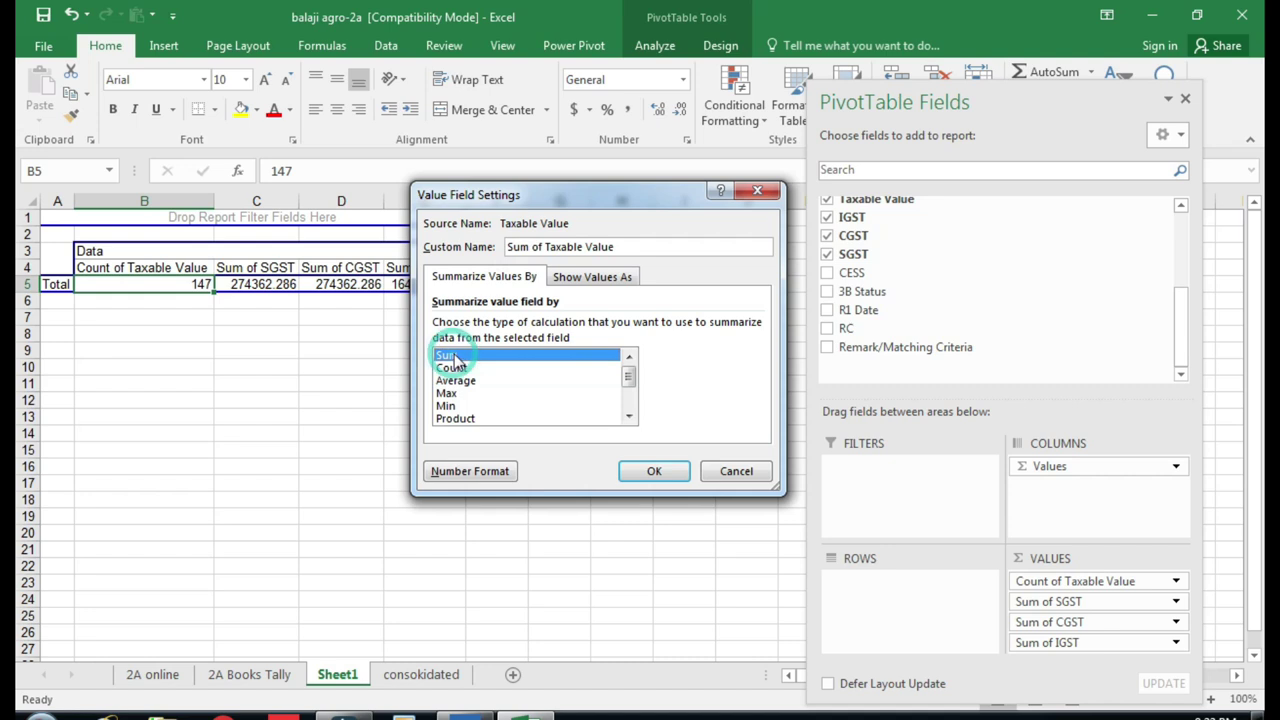
{"action": "left_click", "coordinate": [653, 471]}
{"action": "left_click", "coordinate": [398, 416]}
{"action": "left_click", "coordinate": [150, 285]}
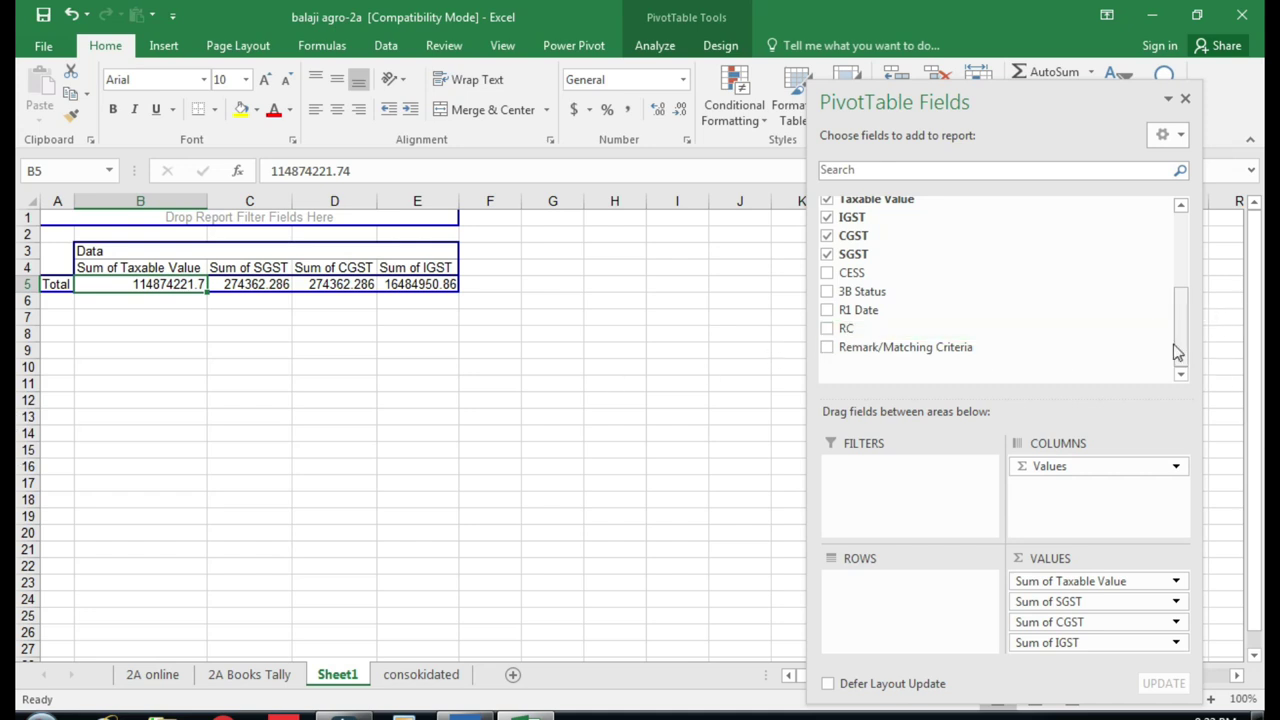
Step: Put GSTIN in ROWS, listing 14 supplier GSTINs above a 114874221.7 Grand Total
{"action": "scroll", "coordinate": [1183, 350], "scroll_direction": "up", "scroll_amount": 3}
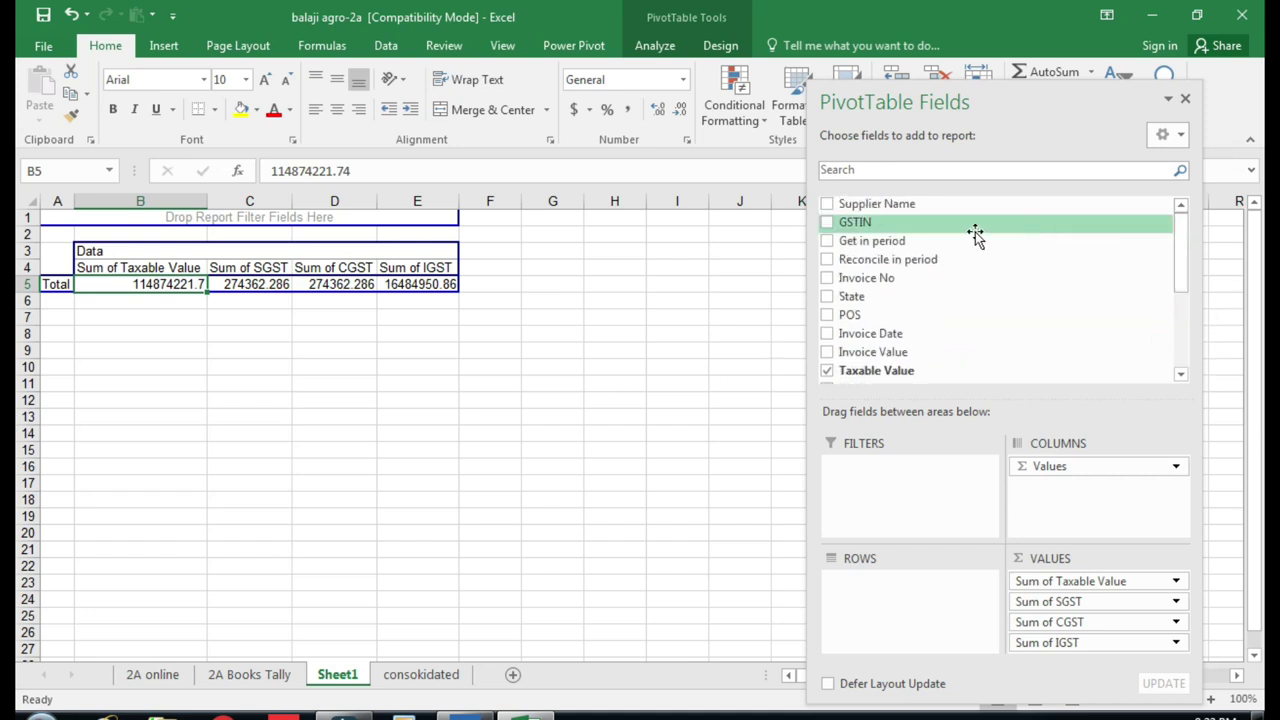
{"action": "left_click_drag", "start_coordinate": [855, 224], "coordinate": [870, 608]}
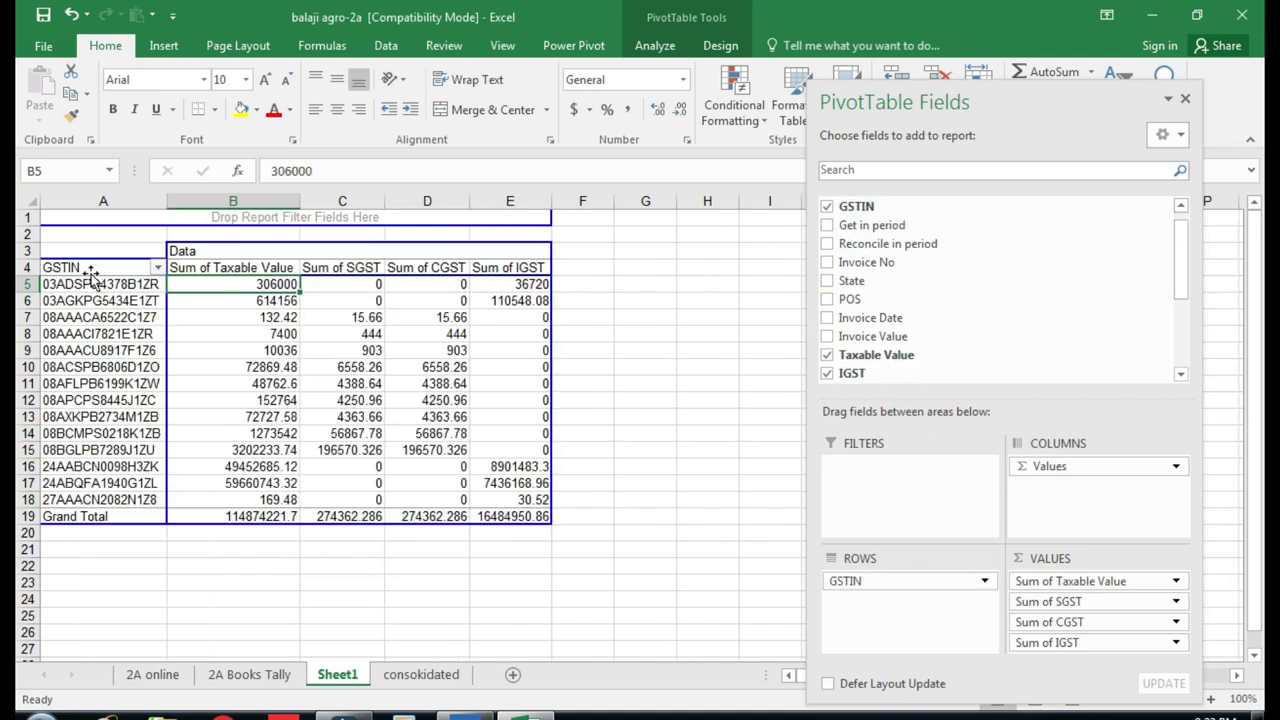
{"action": "left_click", "coordinate": [100, 483]}
{"action": "left_click", "coordinate": [280, 368]}
{"action": "mouse_move", "coordinate": [303, 370]}
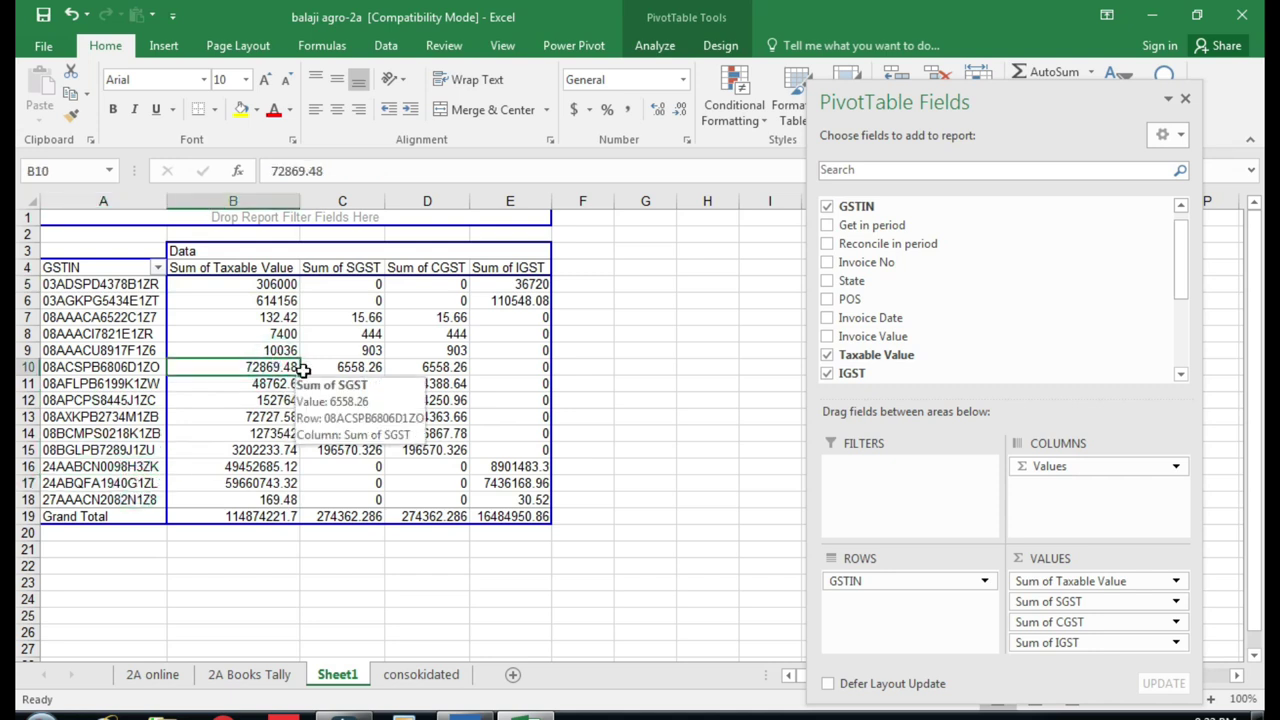
{"action": "left_click", "coordinate": [270, 286]}
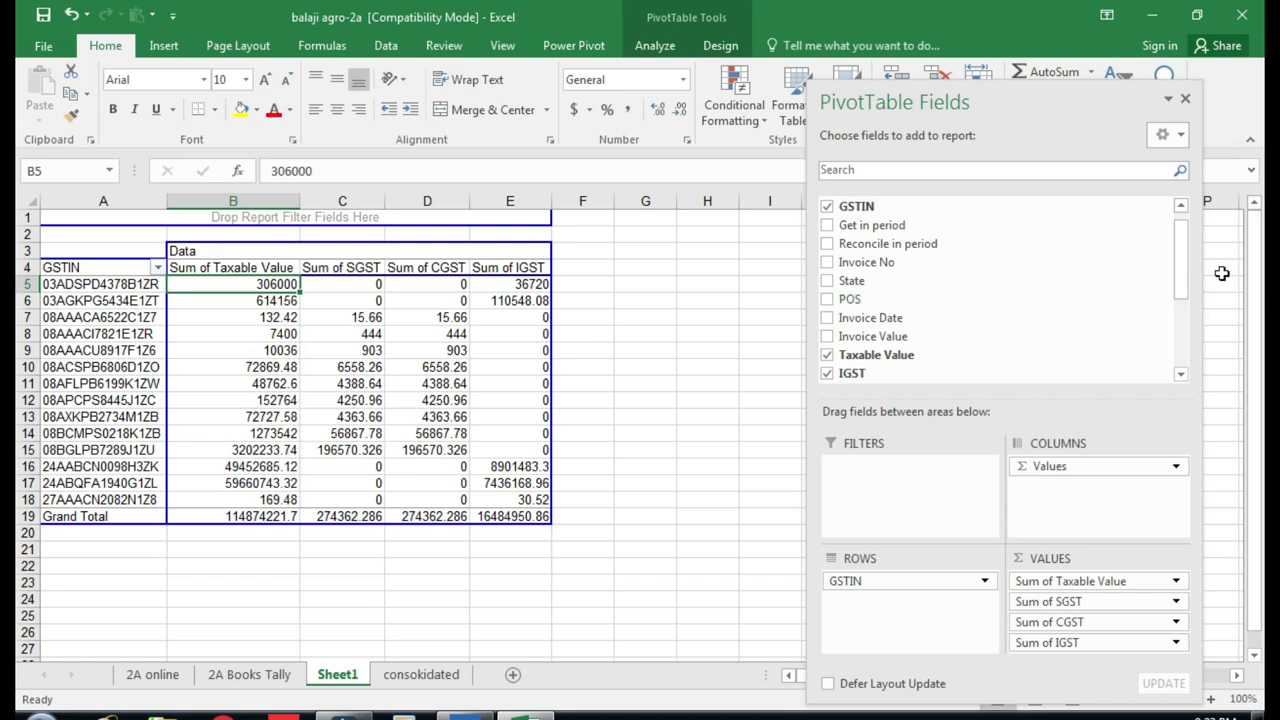
{"action": "left_click_drag", "start_coordinate": [1182, 280], "coordinate": [1183, 360]}
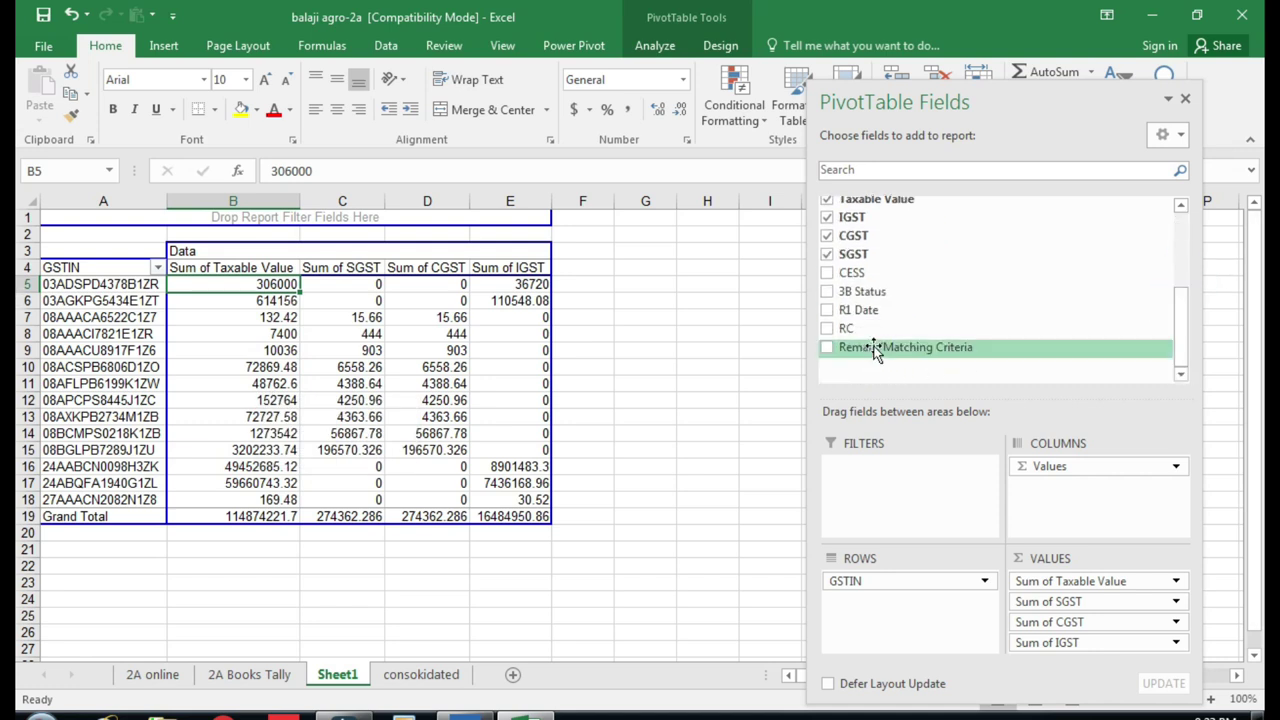
Step: Add Remark/Matching Criteria under GSTIN and widen column A to show full GSTINs
{"action": "mouse_move", "coordinate": [862, 352]}
{"action": "left_mouse_down"}
{"action": "mouse_move", "coordinate": [1094, 512]}
{"action": "mouse_move", "coordinate": [913, 627]}
{"action": "left_mouse_up"}
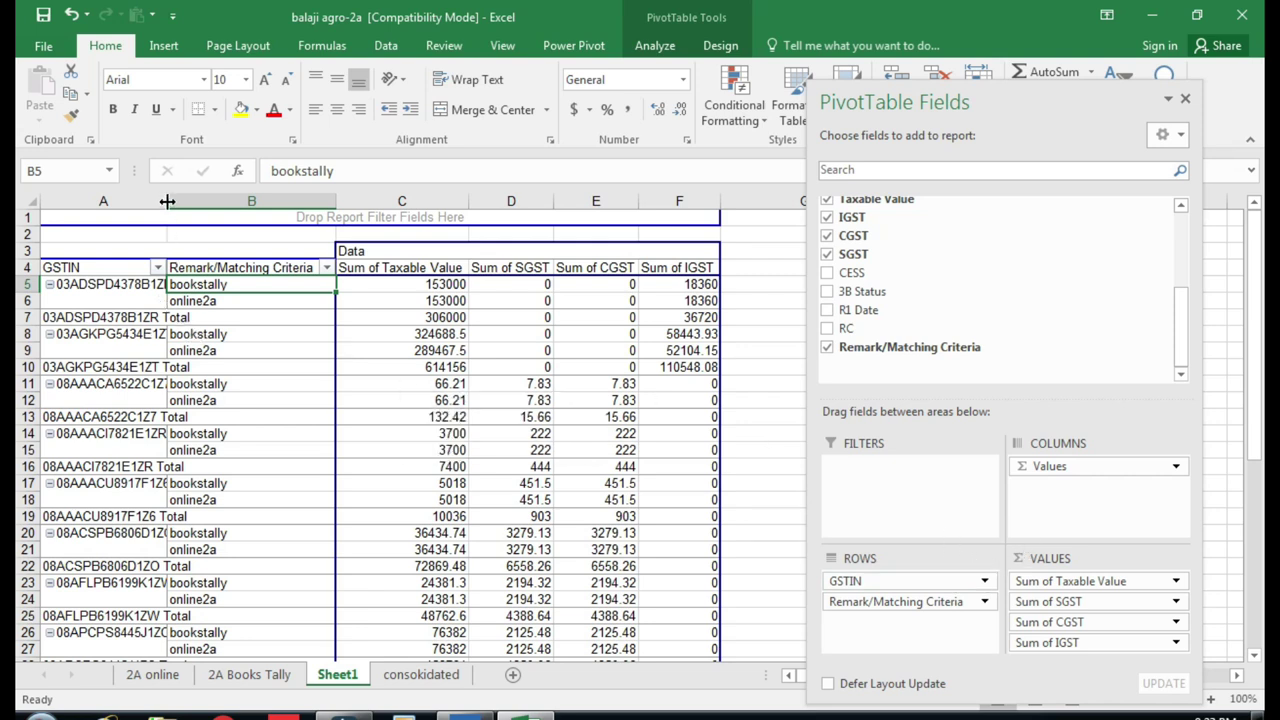
{"action": "left_click_drag", "start_coordinate": [167, 201], "coordinate": [217, 210]}
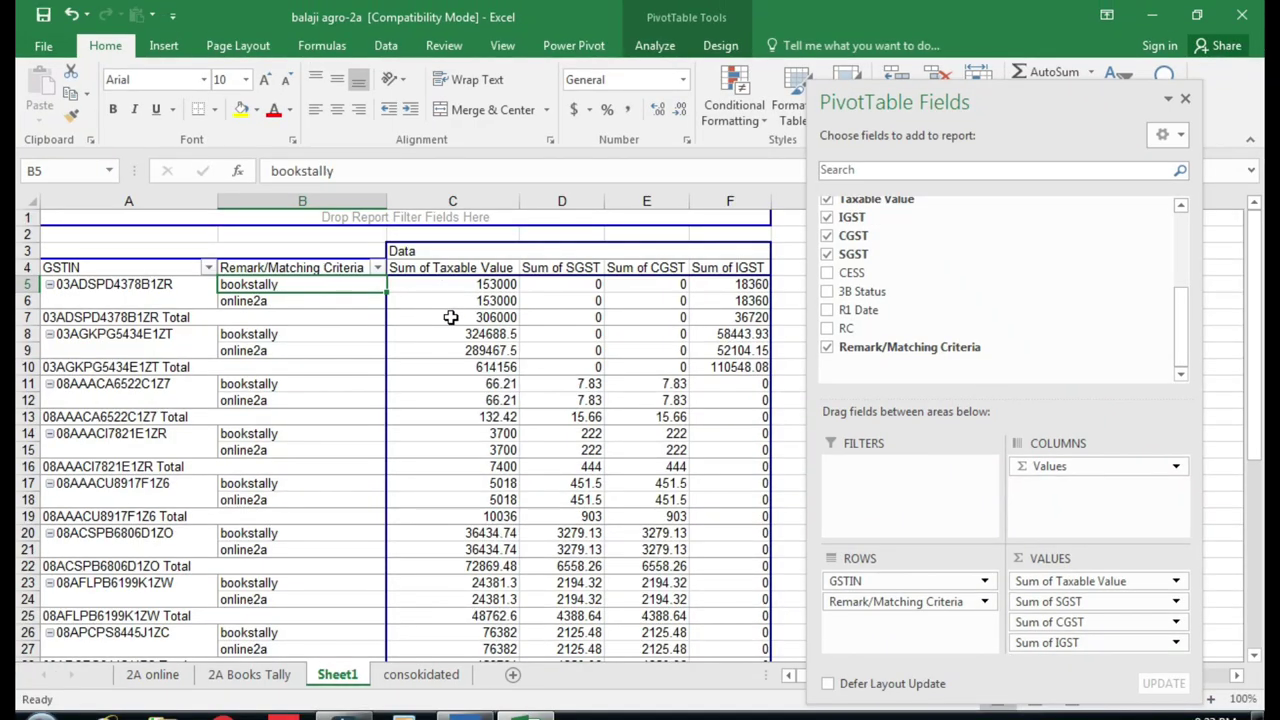
{"action": "left_click", "coordinate": [451, 317]}
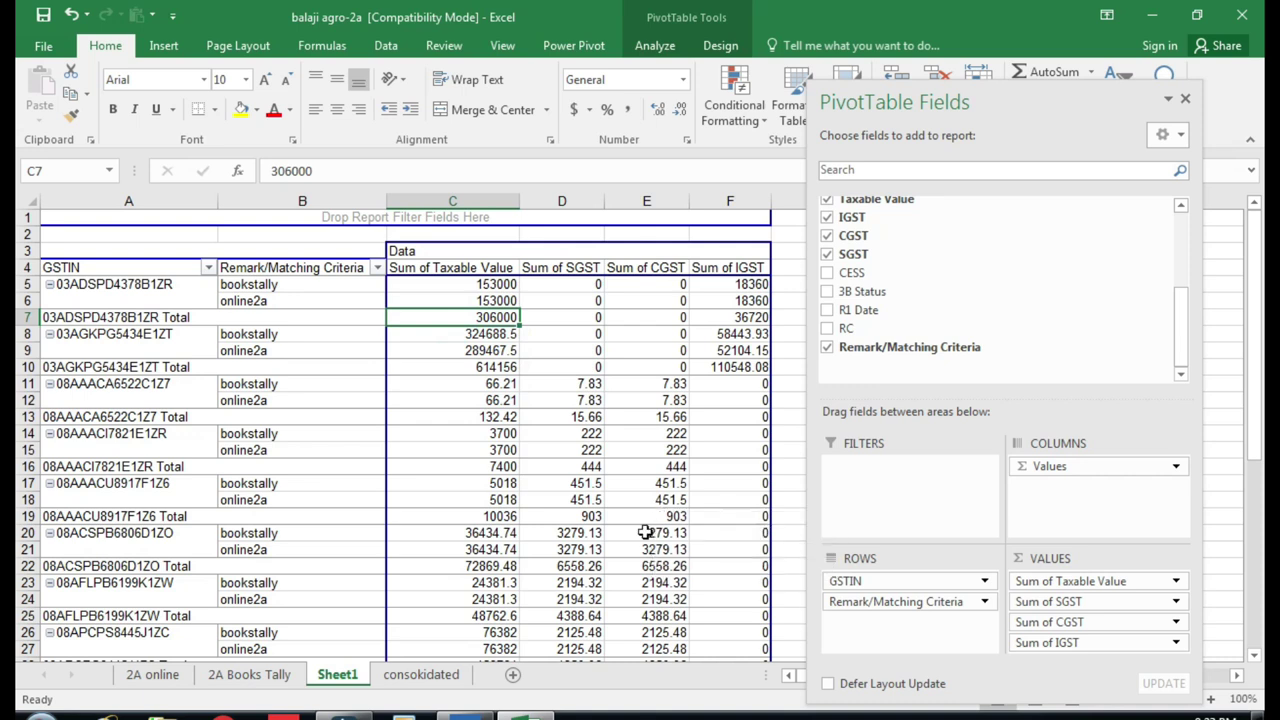
Step: Set the pivot's Subtotals to Do Not Show Subtotals and review the GSTIN rows
{"action": "left_click", "coordinate": [716, 46]}
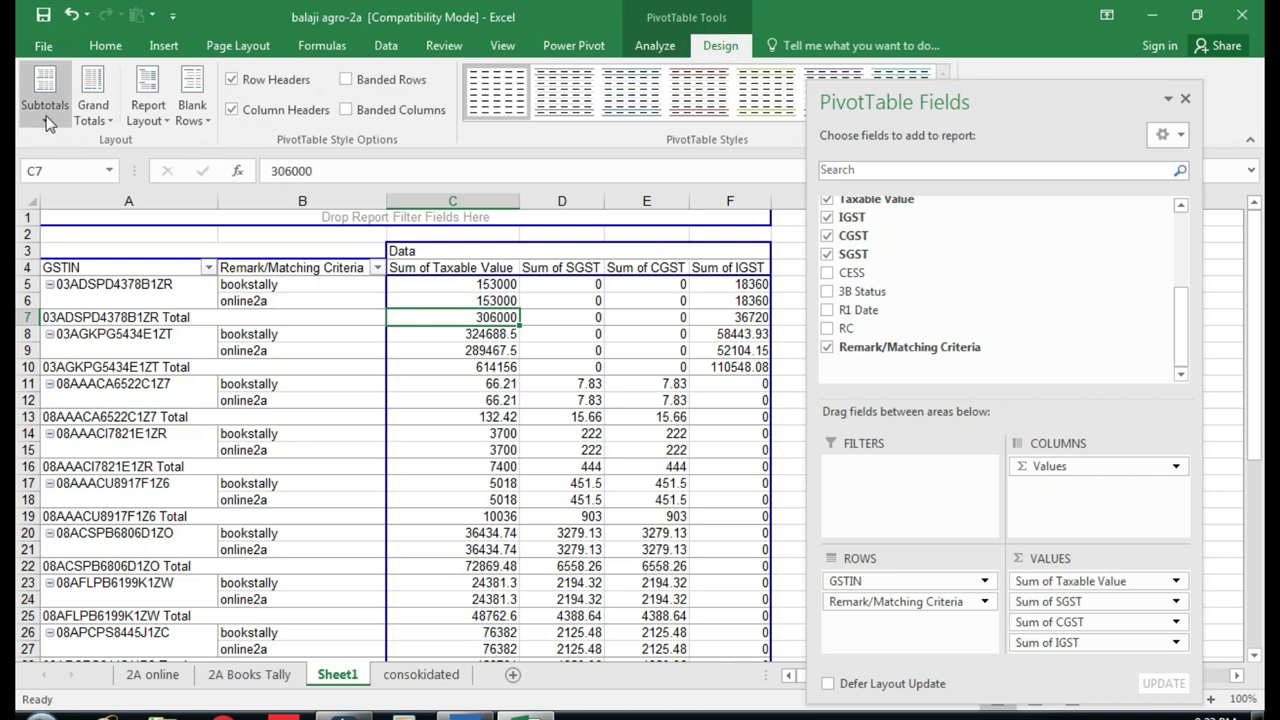
{"action": "left_click", "coordinate": [45, 112]}
{"action": "left_click", "coordinate": [96, 160]}
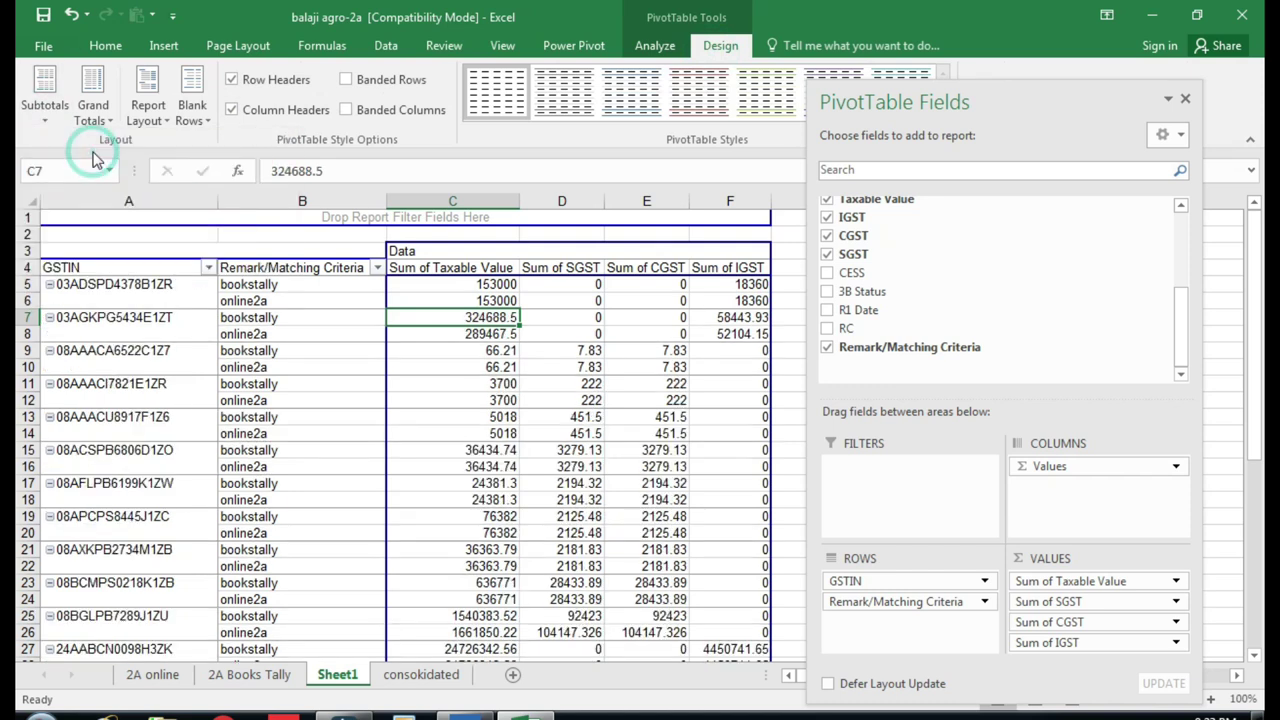
{"action": "left_click", "coordinate": [368, 350]}
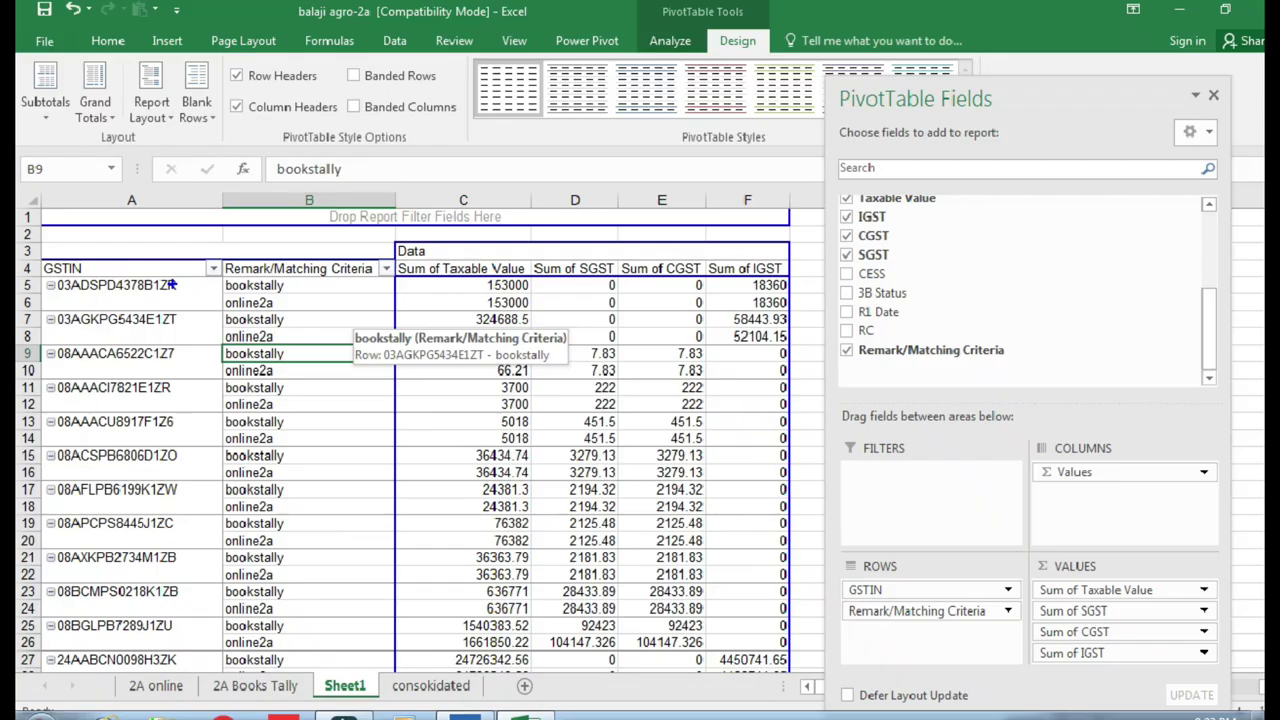
{"action": "left_click", "coordinate": [180, 285]}
{"action": "key", "text": "Down"}
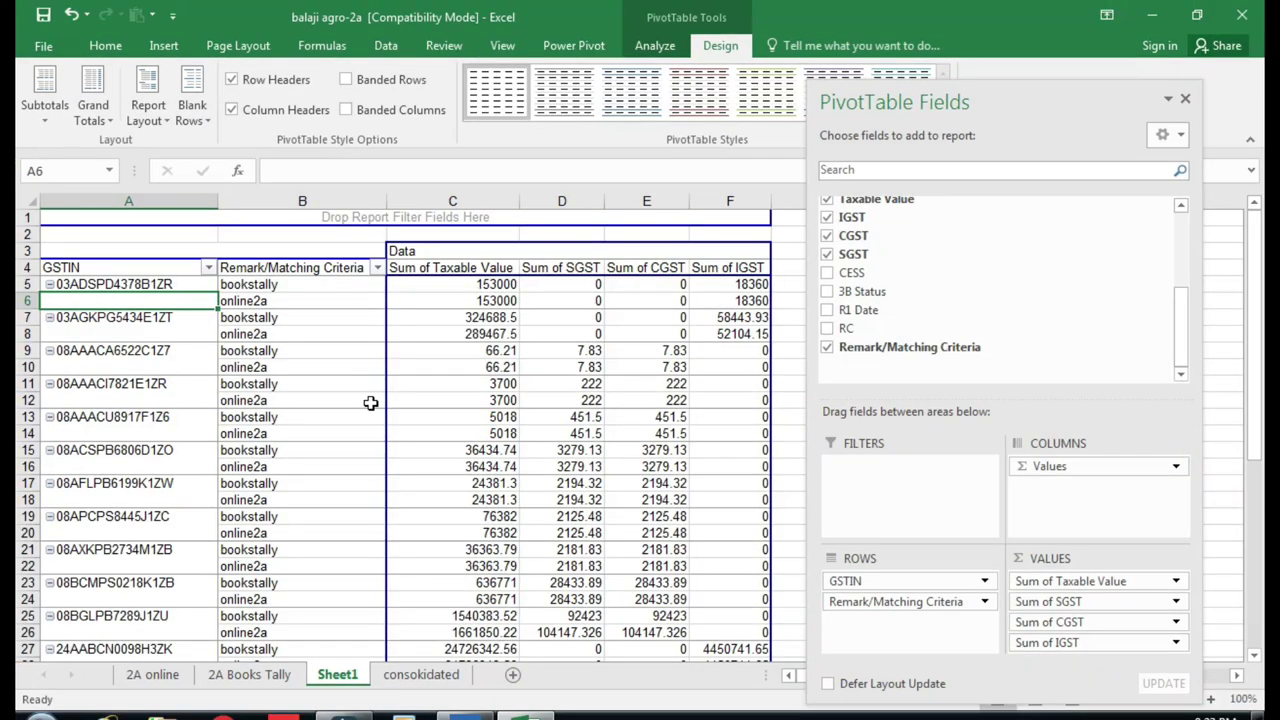
{"action": "left_click", "coordinate": [370, 400]}
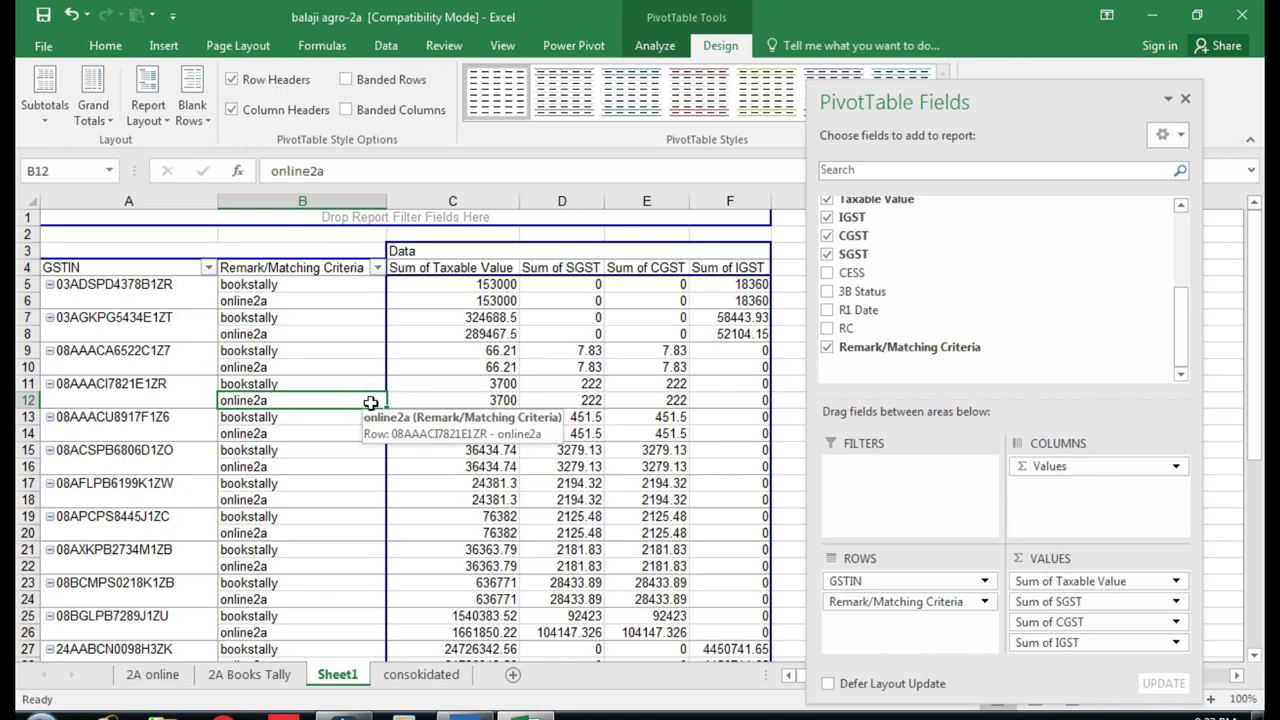
Step: Move Remark/Matching Criteria to Columns, placing bookstally and online2a side by side
{"action": "left_click_drag", "start_coordinate": [898, 604], "coordinate": [1094, 506]}
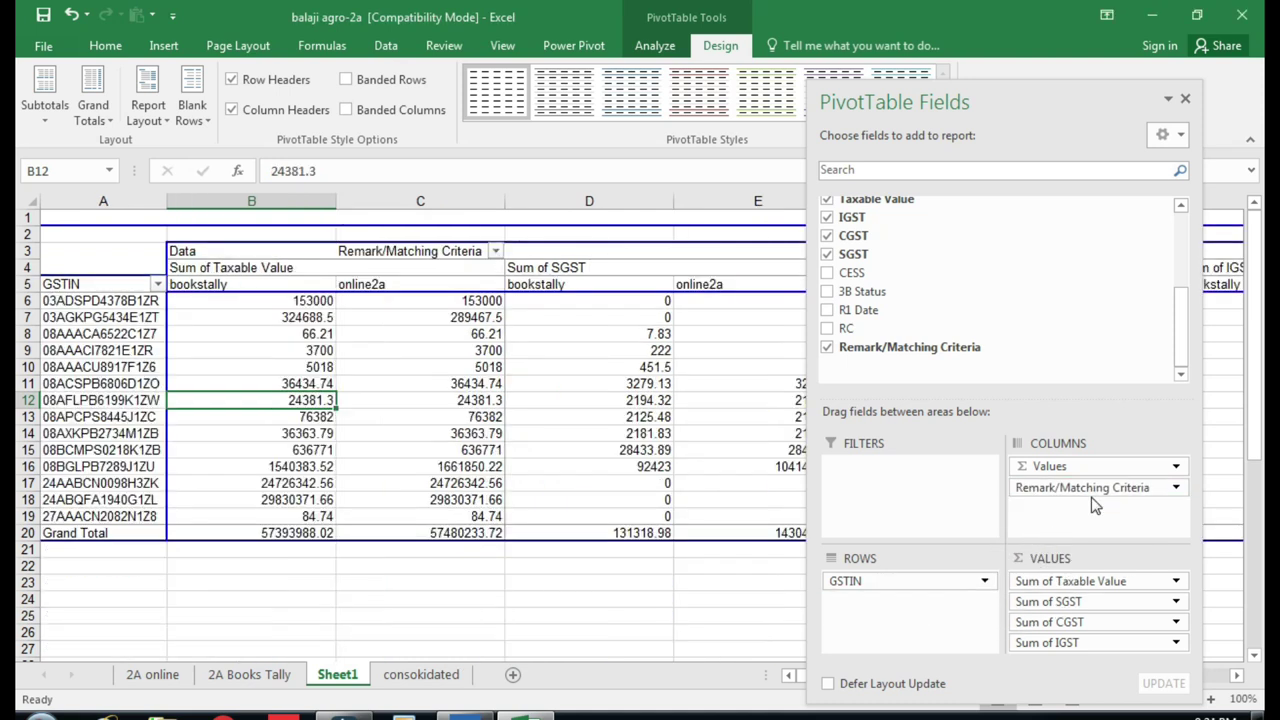
{"action": "left_click", "coordinate": [395, 417]}
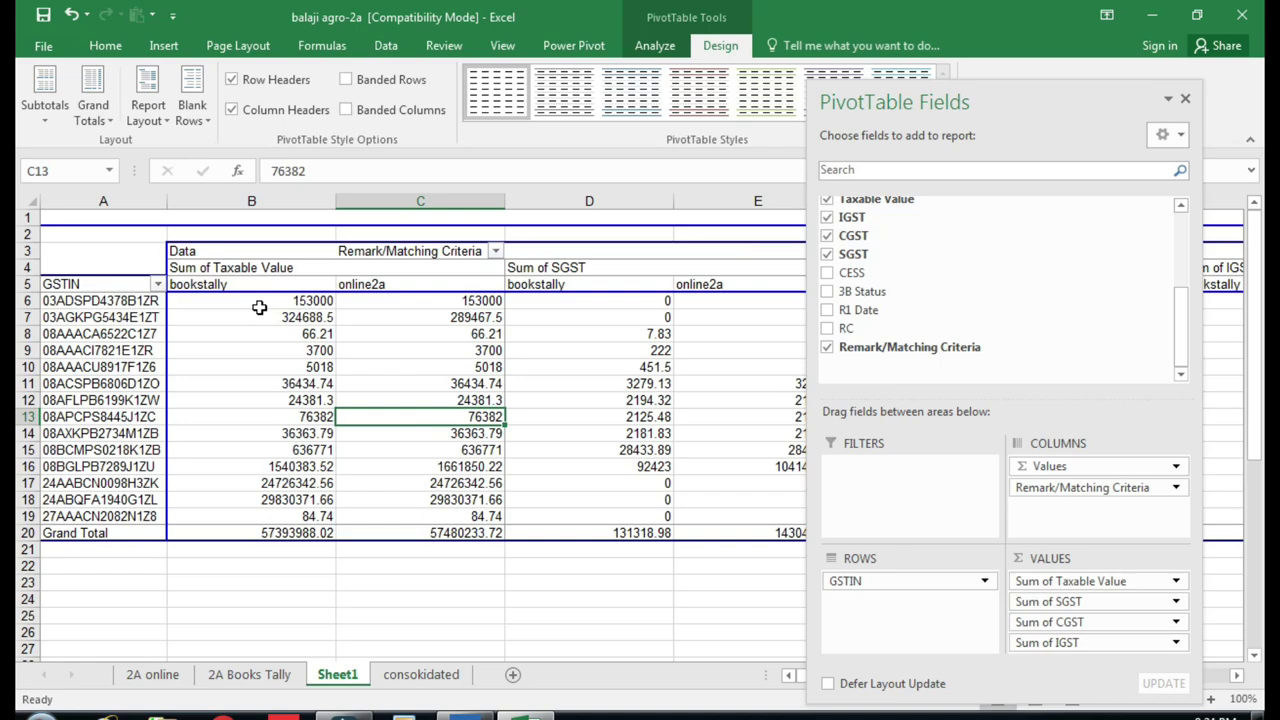
{"action": "mouse_move", "coordinate": [300, 317]}
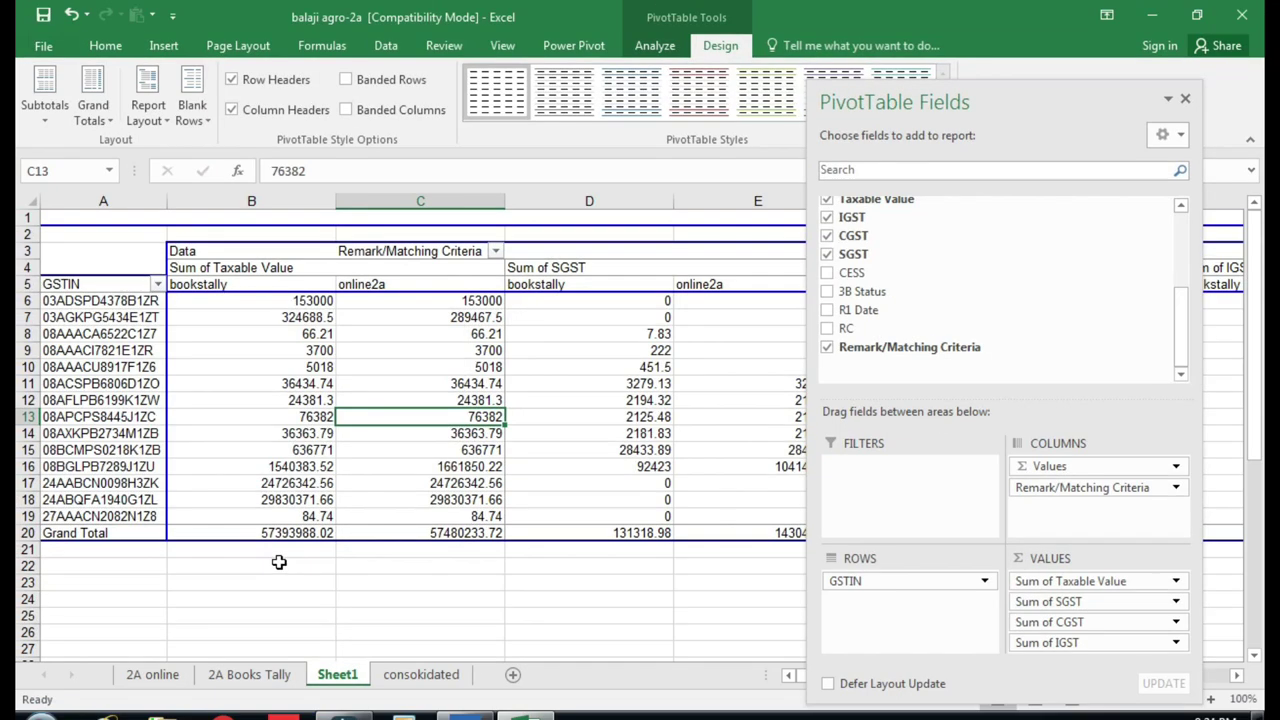
{"action": "left_click", "coordinate": [279, 563]}
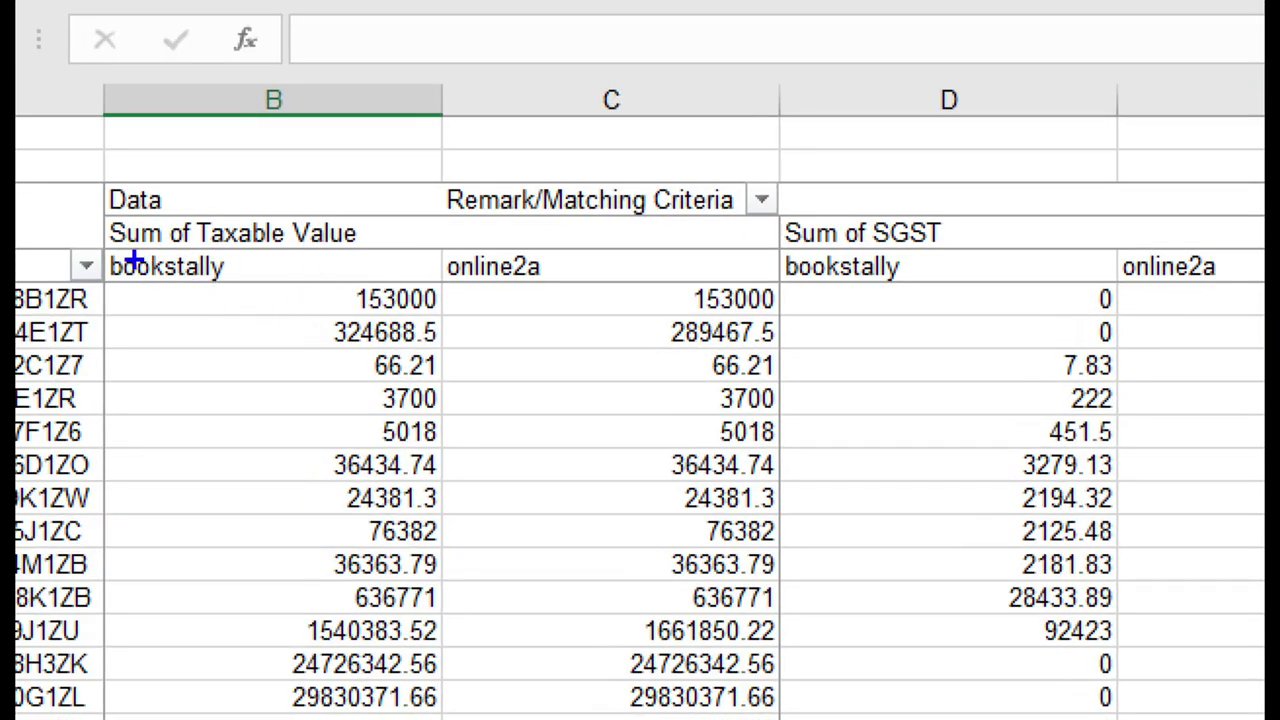
{"action": "mouse_move", "coordinate": [165, 262]}
{"action": "left_mouse_down"}
{"action": "mouse_move", "coordinate": [335, 278]}
{"action": "mouse_move", "coordinate": [250, 632]}
{"action": "left_mouse_up"}
{"action": "left_click_drag", "start_coordinate": [607, 263], "coordinate": [569, 595]}
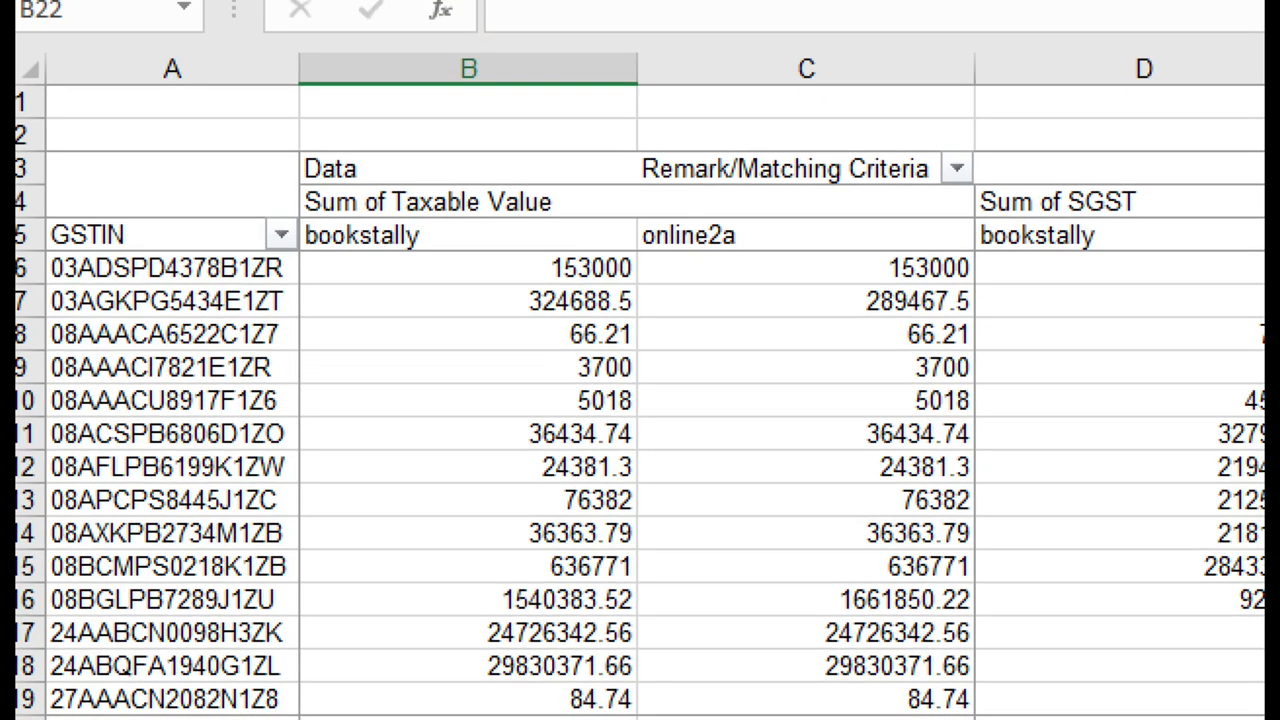
{"action": "left_click", "coordinate": [235, 306]}
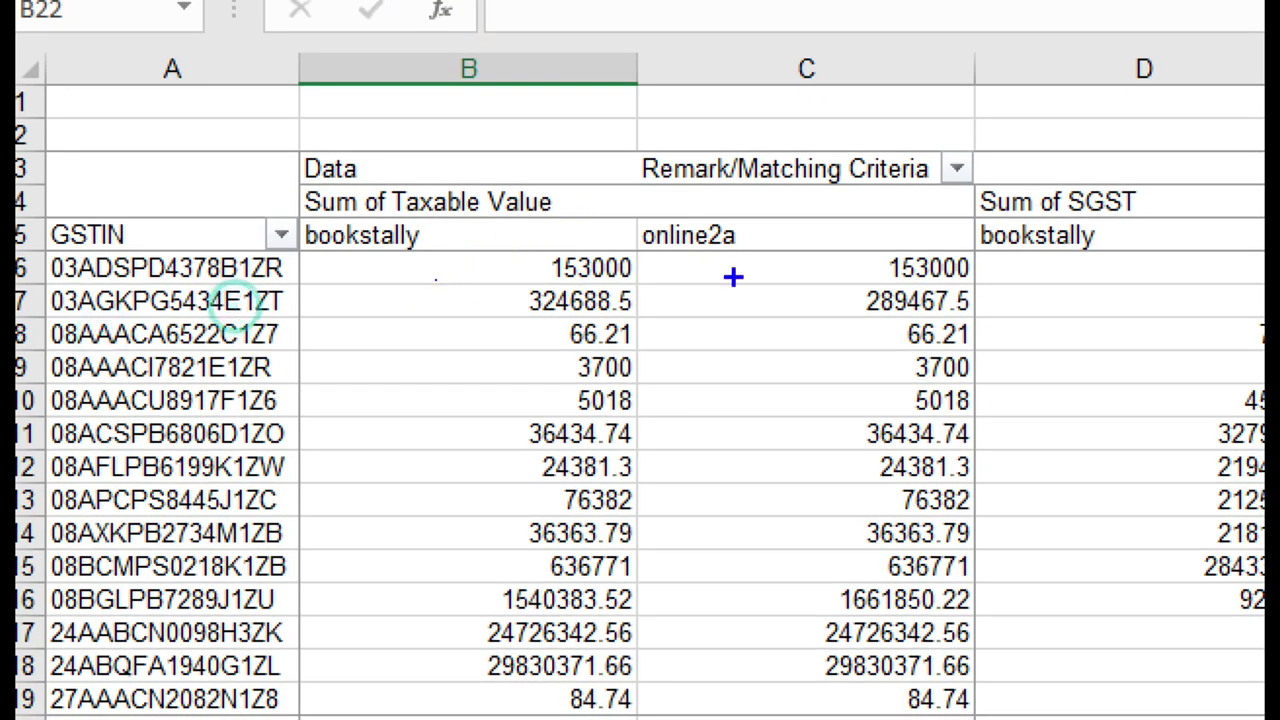
{"action": "left_click", "coordinate": [393, 298]}
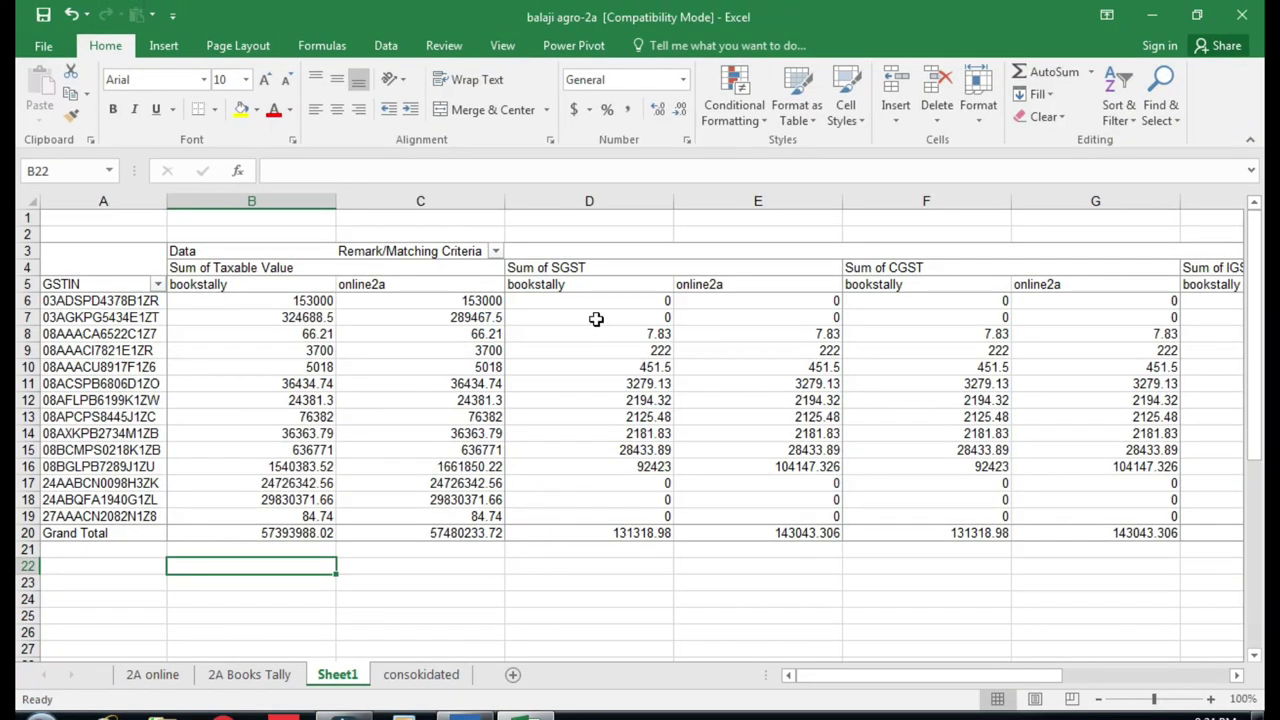
Step: Select the whole of Sheet1 and AutoFit every column width to its contents
{"action": "left_click", "coordinate": [568, 304]}
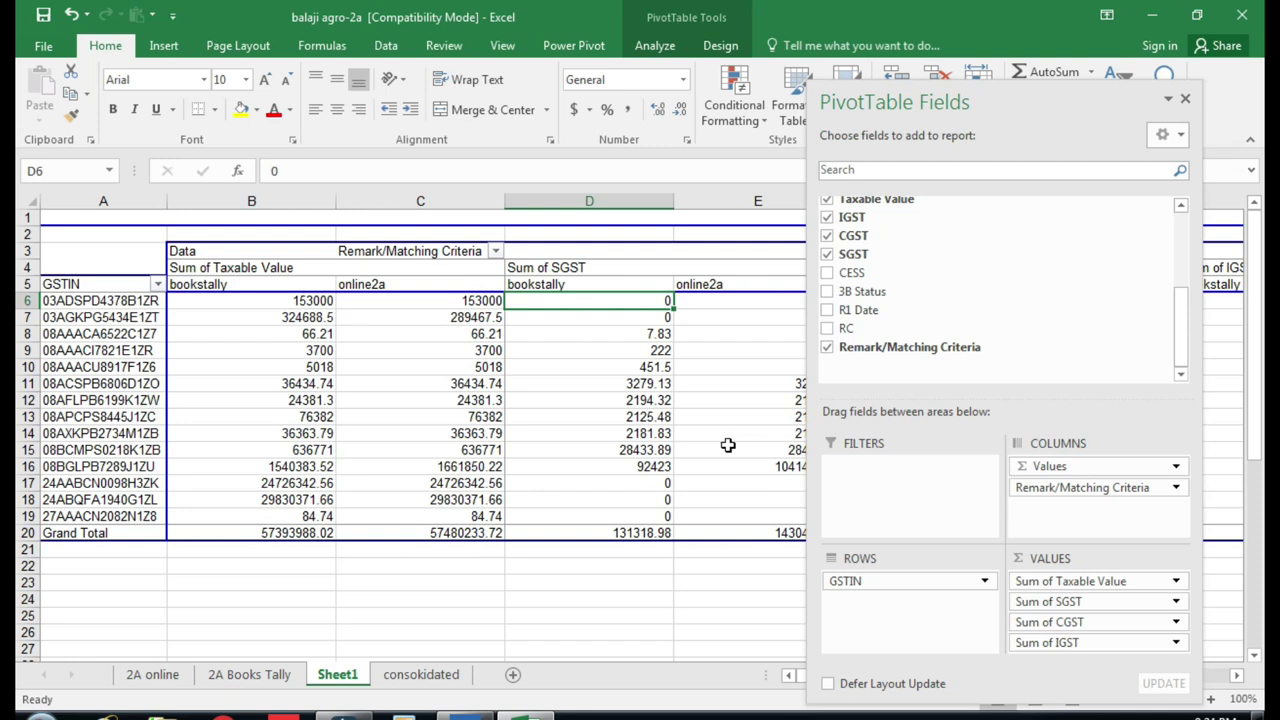
{"action": "left_click", "coordinate": [689, 618]}
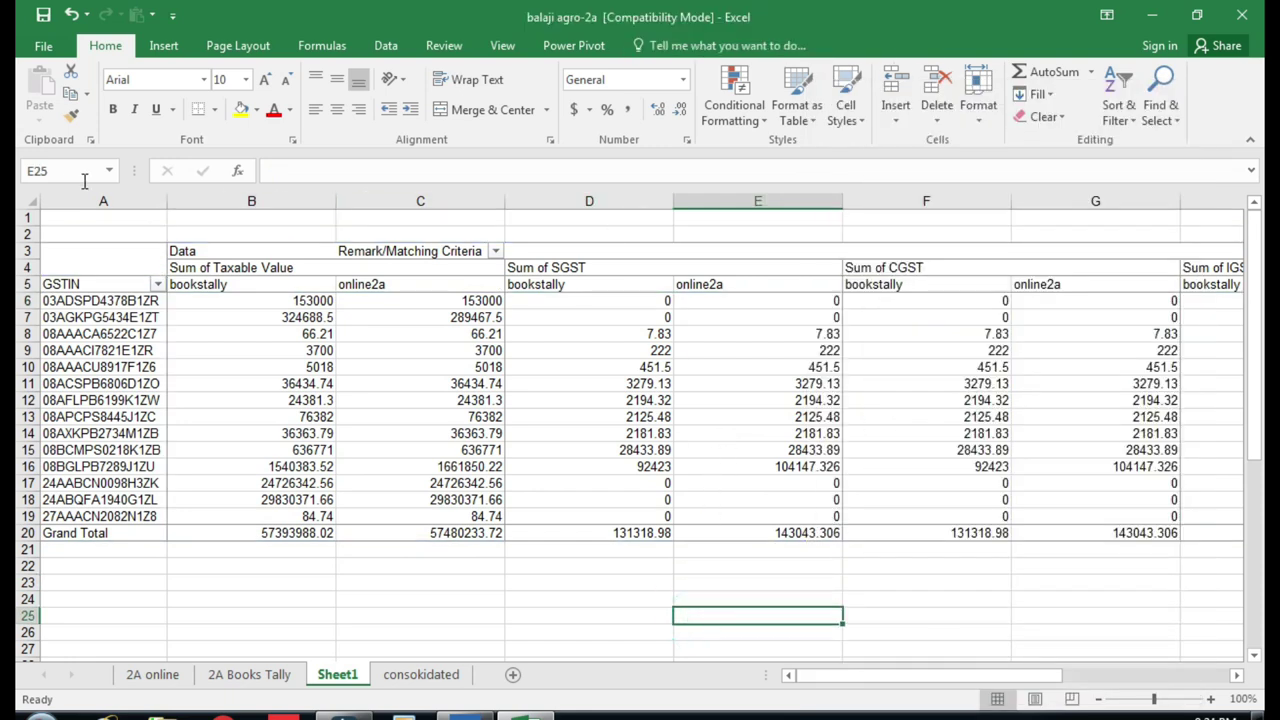
{"action": "left_click", "coordinate": [30, 203]}
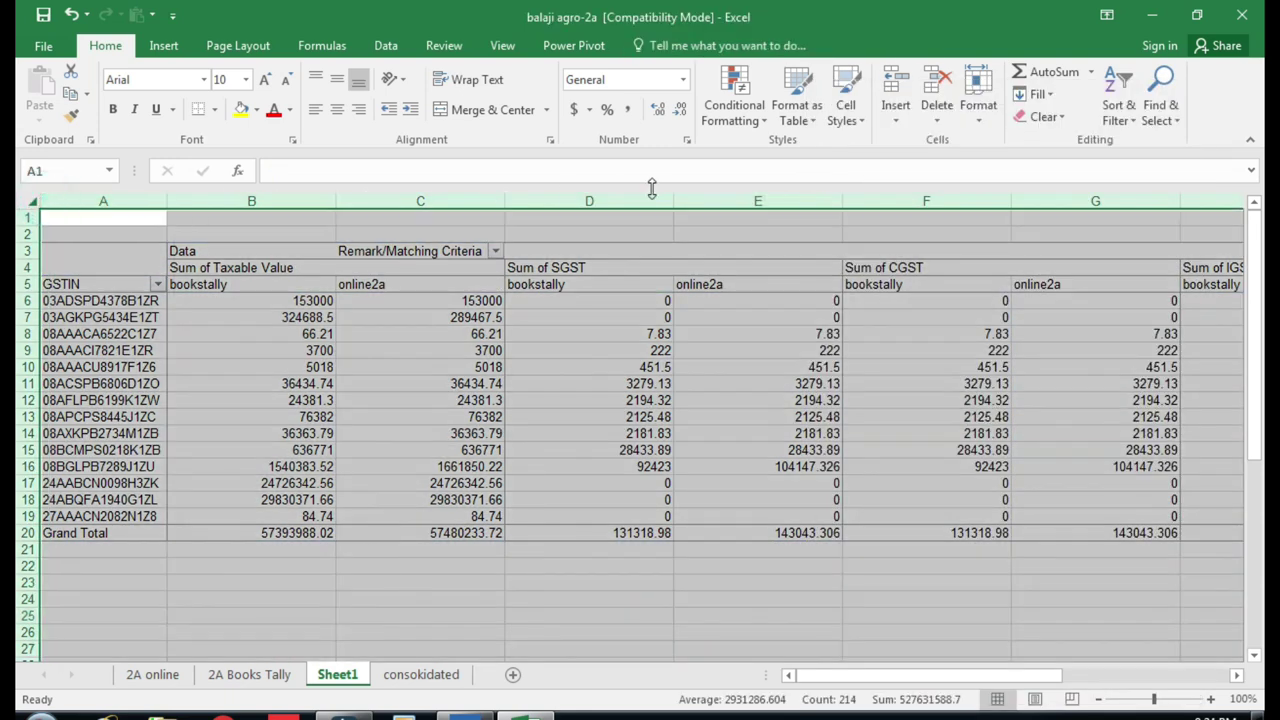
{"action": "left_click", "coordinate": [978, 100]}
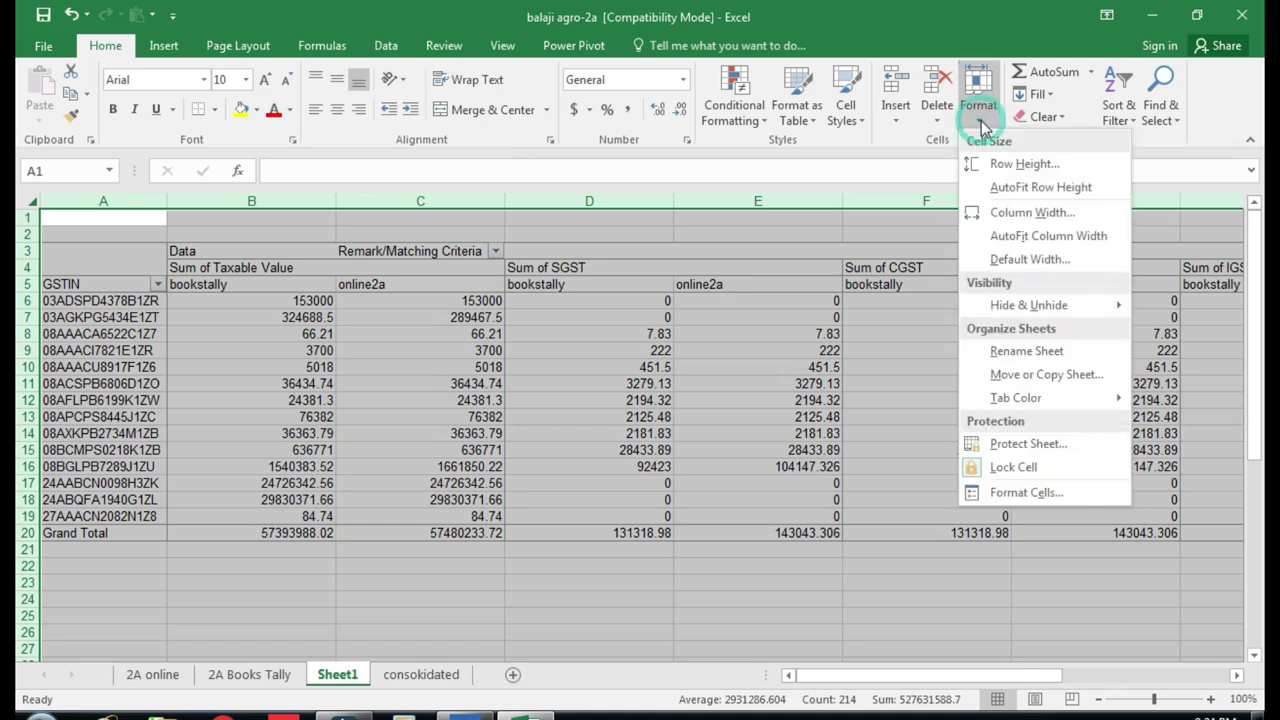
{"action": "left_click", "coordinate": [1050, 235]}
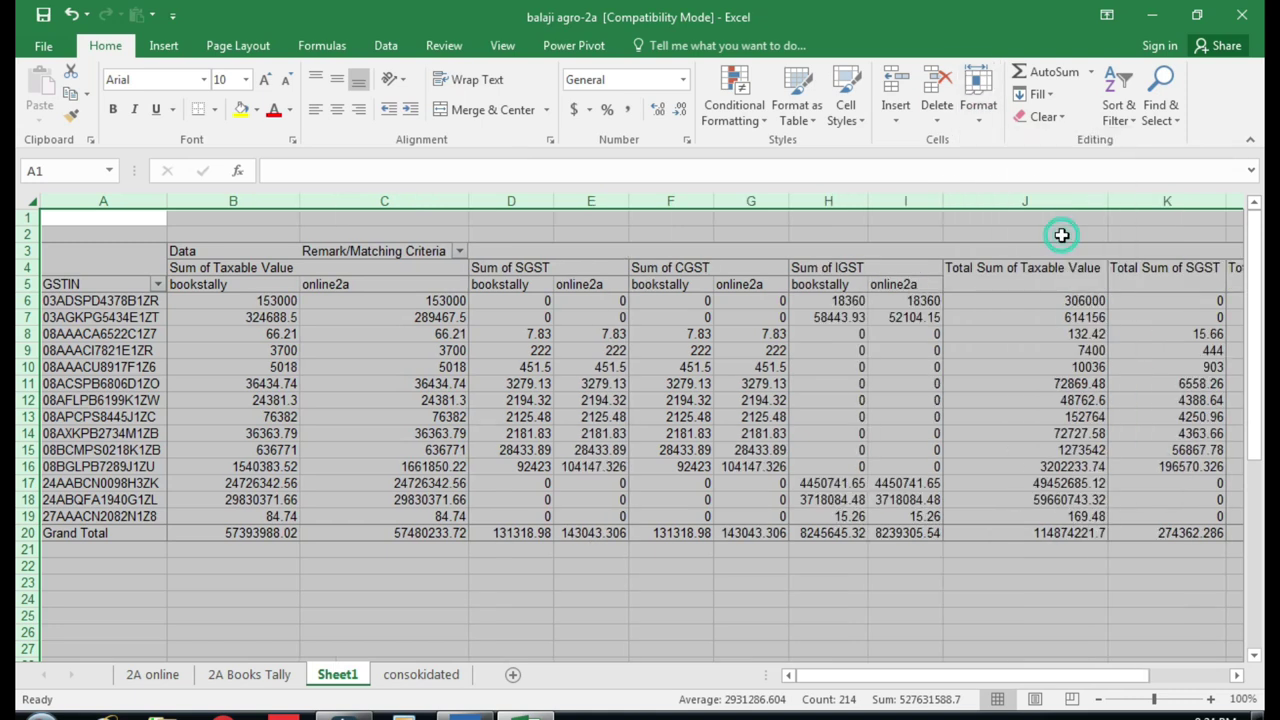
Step: Inspect the Total Sum of Taxable Value column and its first total value
{"action": "left_click", "coordinate": [576, 352]}
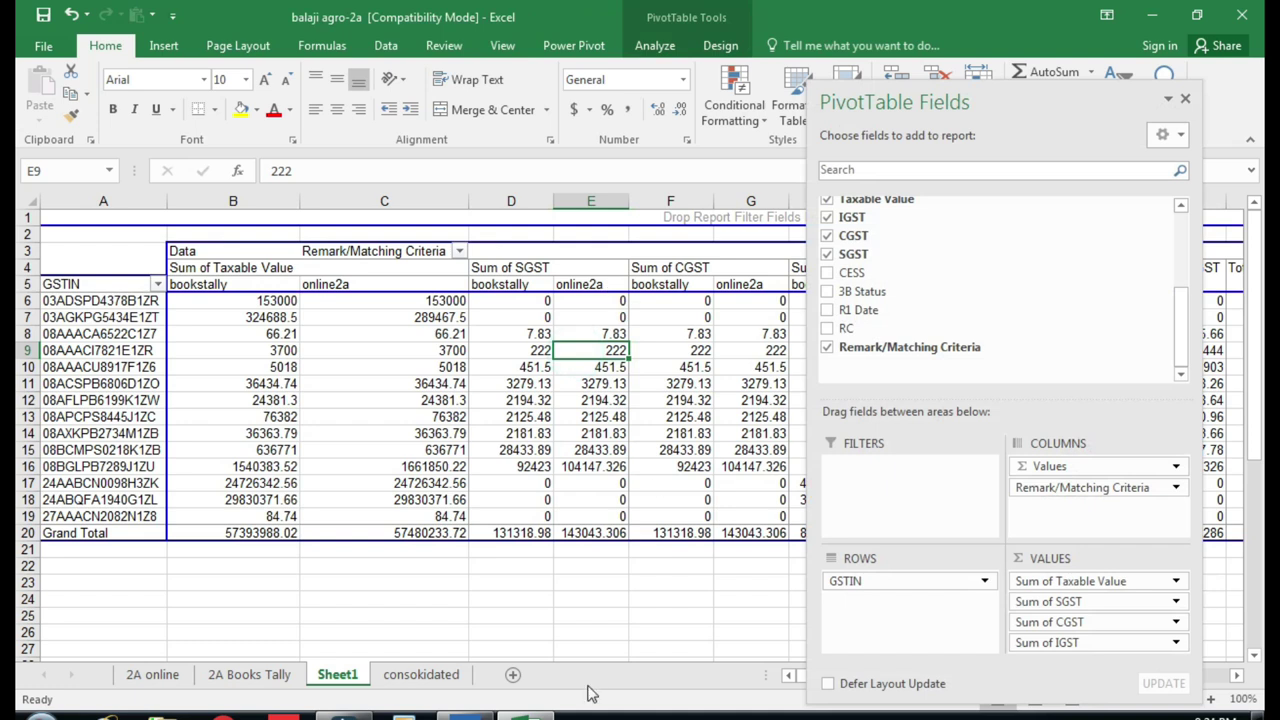
{"action": "left_click", "coordinate": [582, 597]}
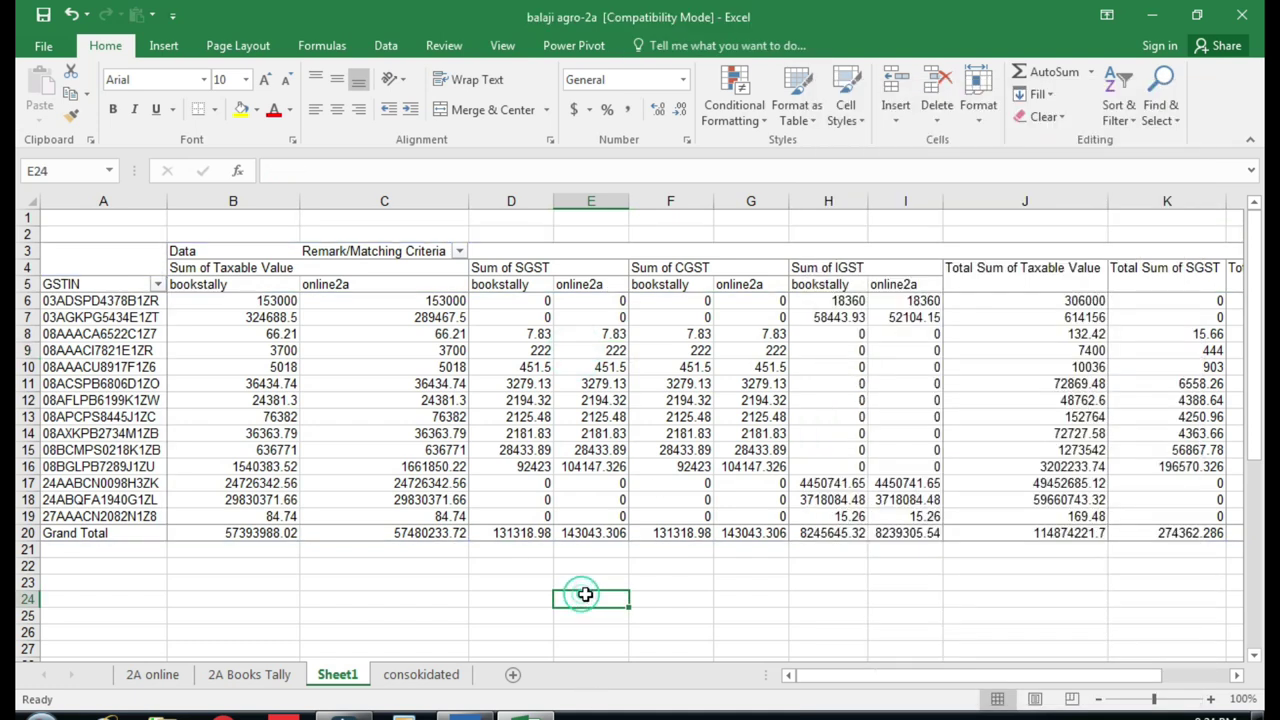
{"action": "left_click", "coordinate": [1008, 207]}
{"action": "left_click_drag", "start_coordinate": [1008, 205], "coordinate": [1010, 205]}
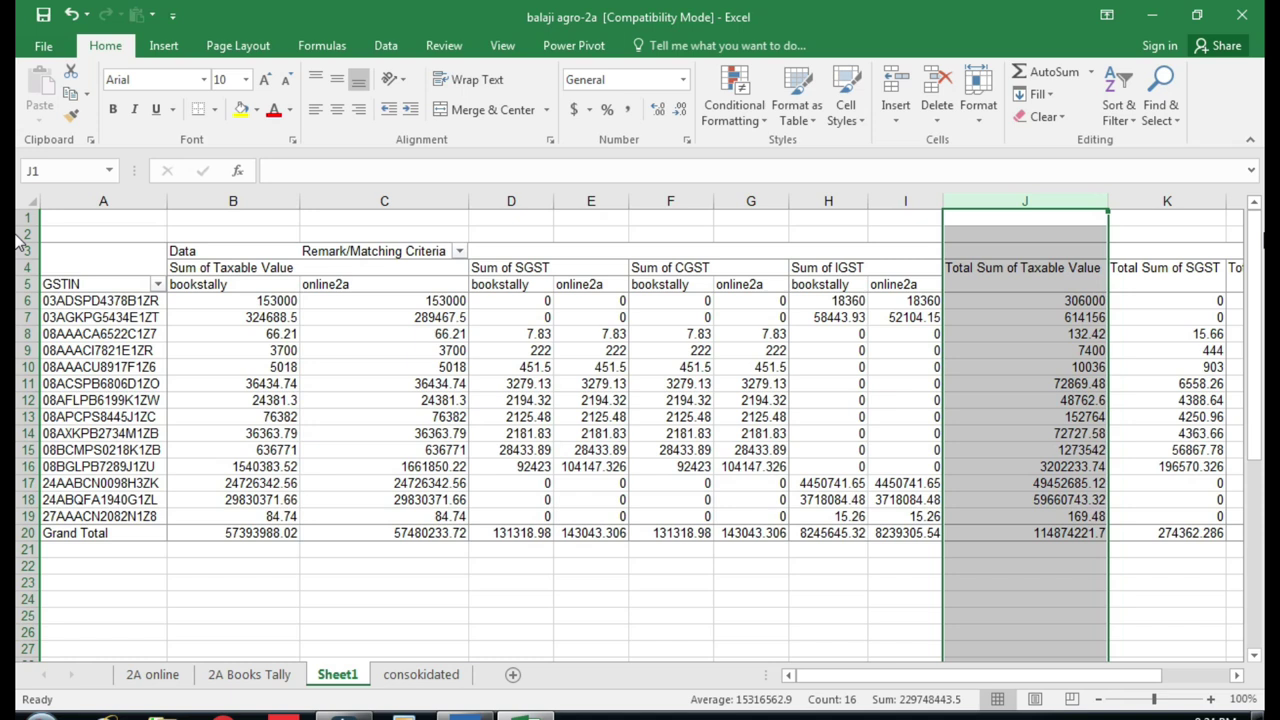
{"action": "key", "text": "Down"}
{"action": "key", "text": "Down"}
{"action": "key", "text": "Down"}
{"action": "key", "text": "Down"}
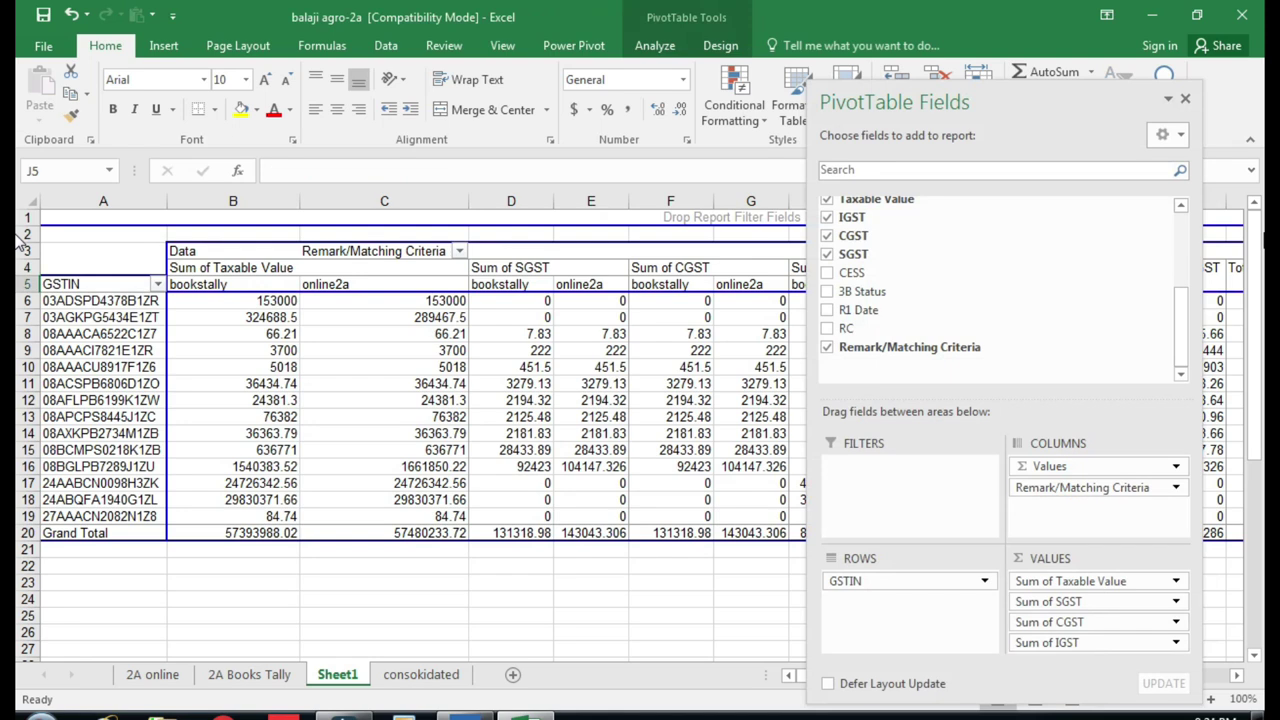
{"action": "left_click", "coordinate": [709, 580]}
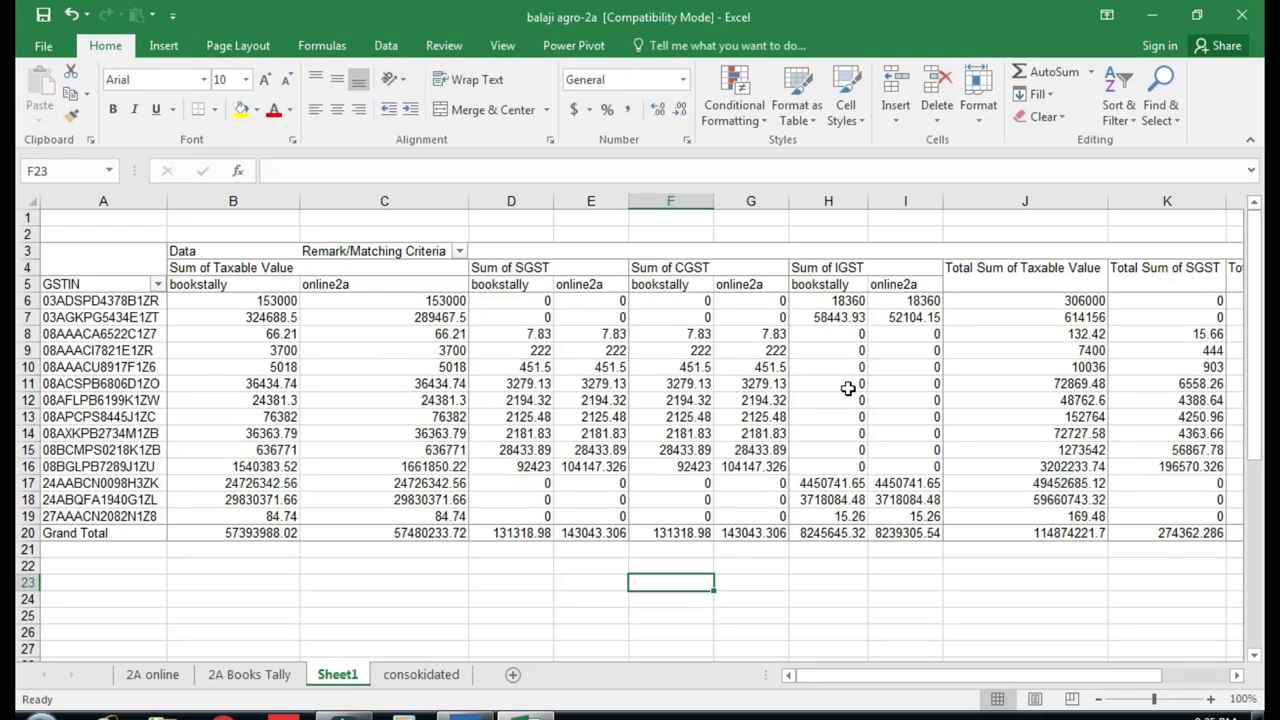
{"action": "left_click", "coordinate": [1029, 293]}
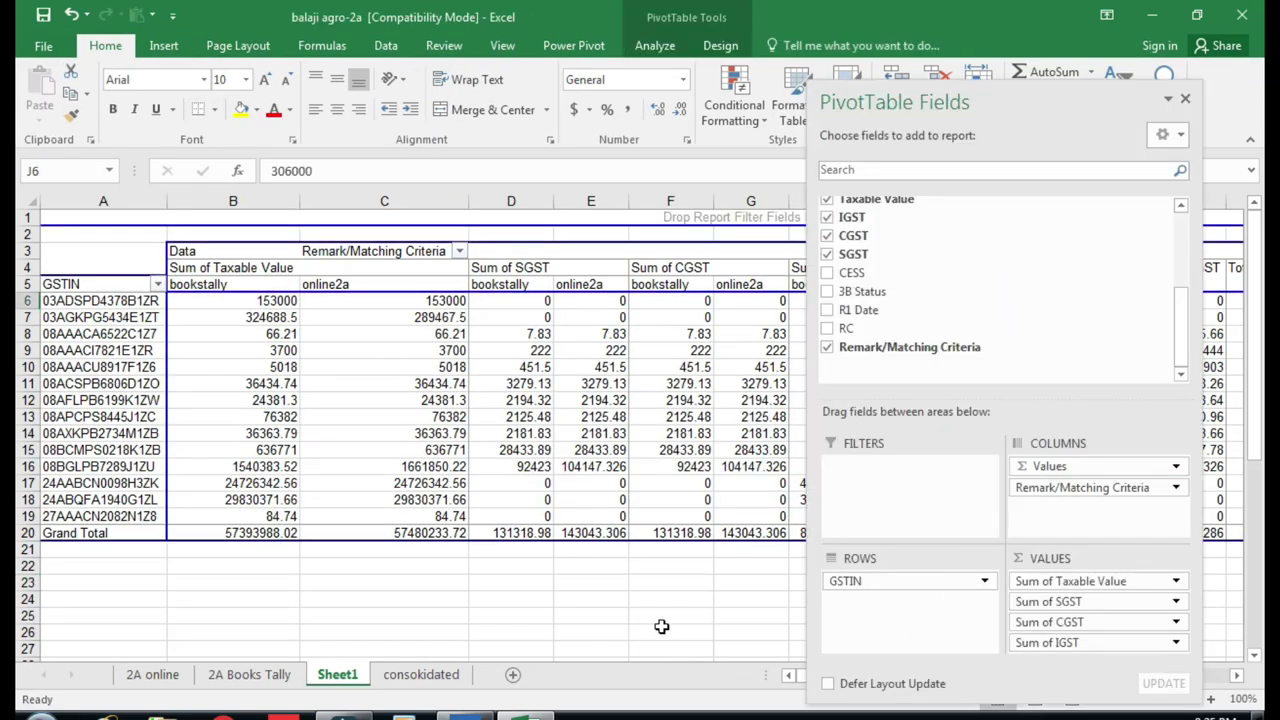
Step: Scroll right to review the four Total Sum columns beside the pivot
{"action": "left_click", "coordinate": [662, 627]}
{"action": "key", "text": "Right"}
{"action": "key", "text": "Right"}
{"action": "key", "text": "Right"}
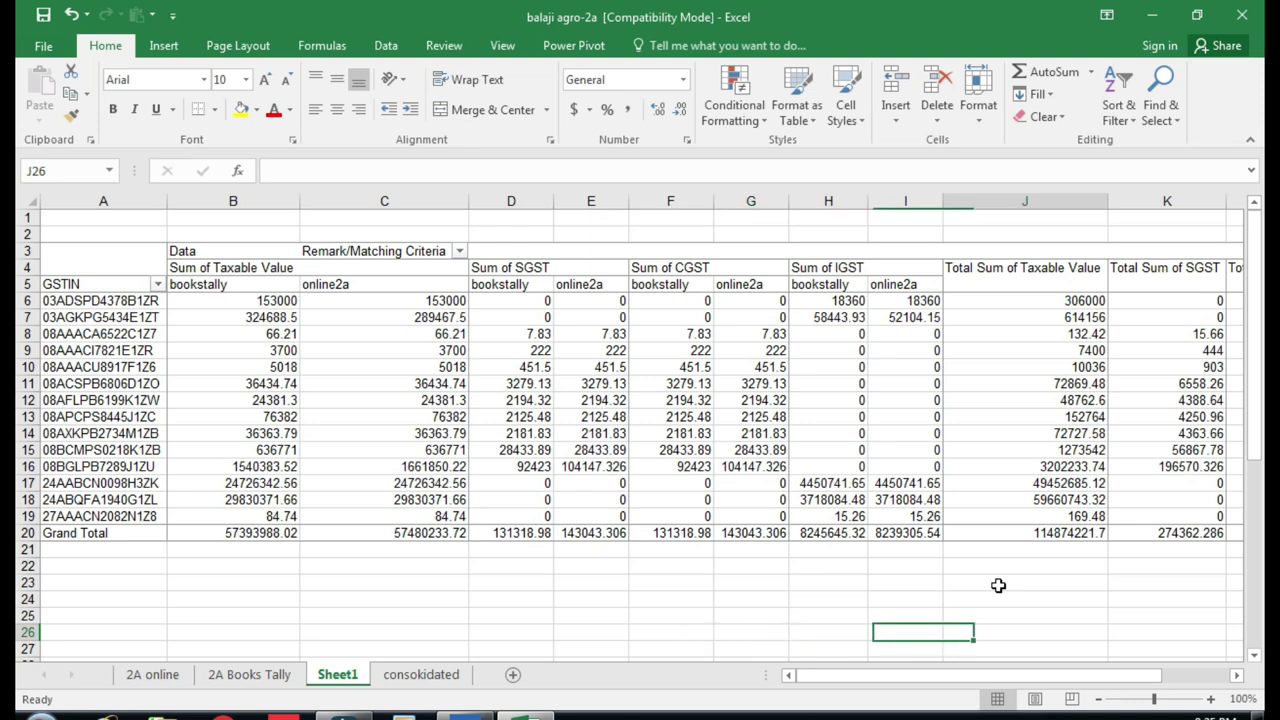
{"action": "key", "text": "Right"}
{"action": "key", "text": "Right"}
{"action": "key", "text": "Right"}
{"action": "mouse_move", "coordinate": [988, 686]}
{"action": "left_mouse_down"}
{"action": "mouse_move", "coordinate": [924, 688]}
{"action": "mouse_move", "coordinate": [968, 688]}
{"action": "left_mouse_up"}
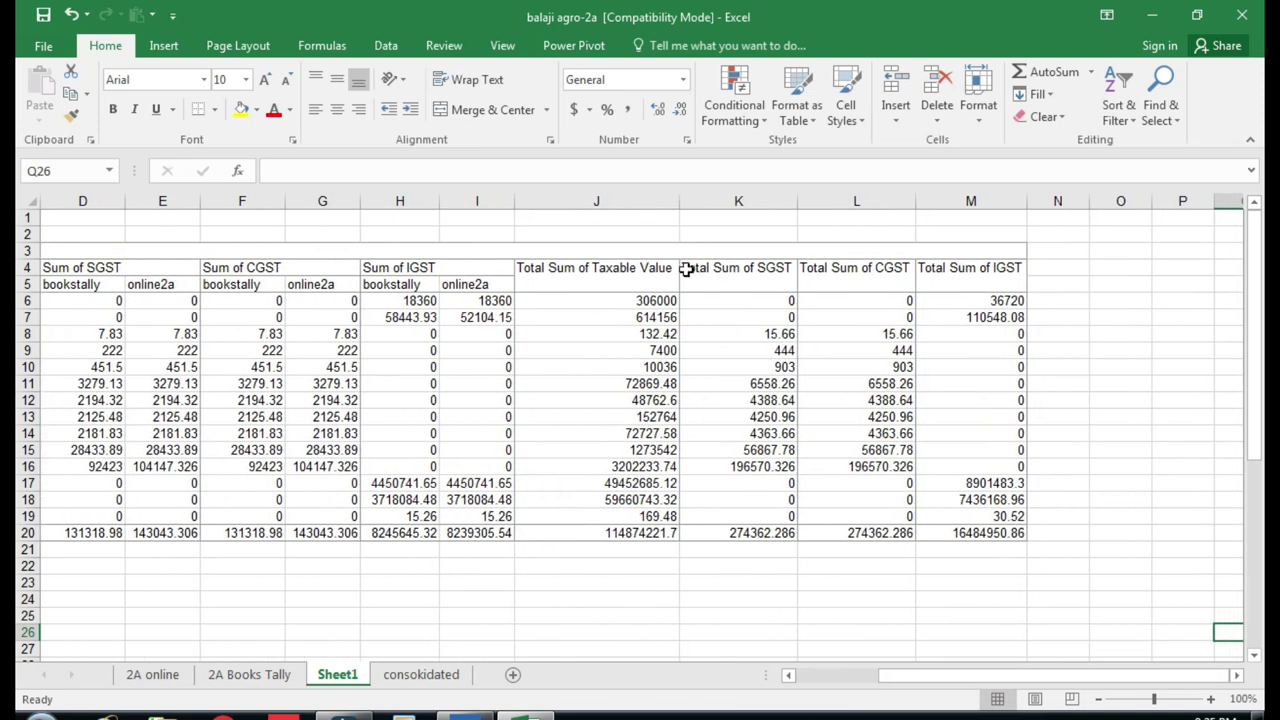
{"action": "left_click", "coordinate": [376, 366]}
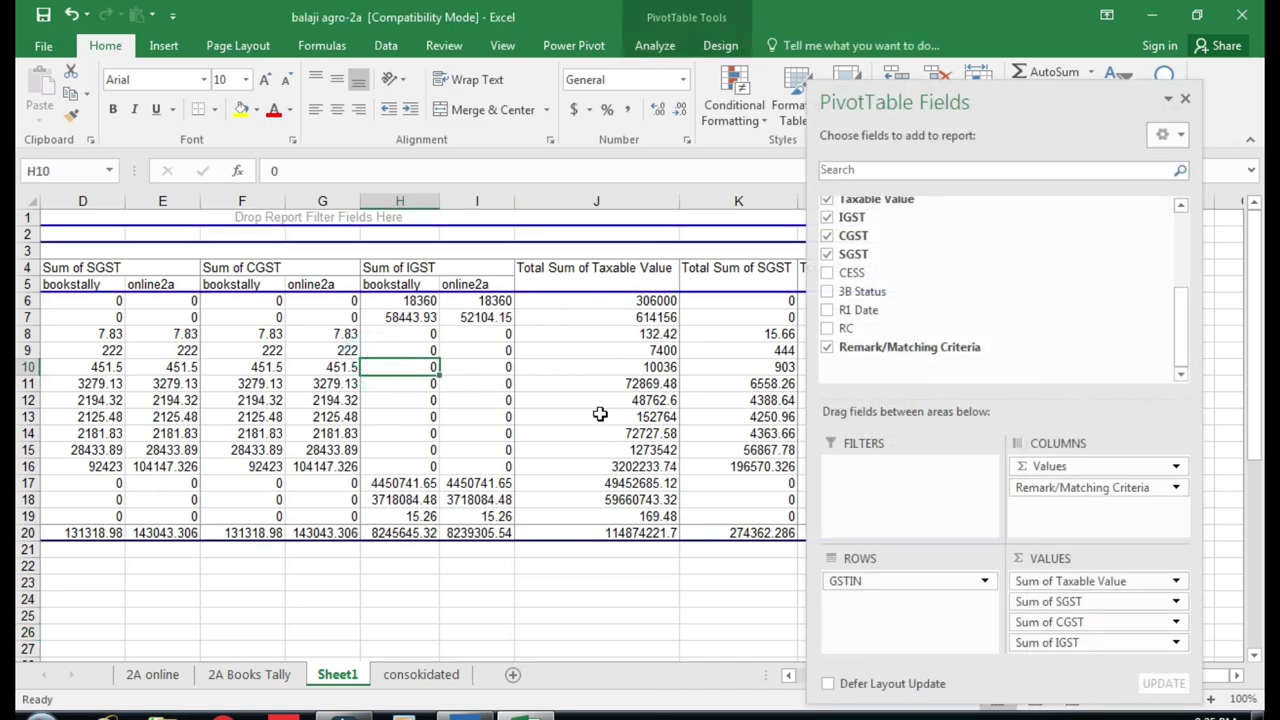
{"action": "left_click", "coordinate": [615, 380]}
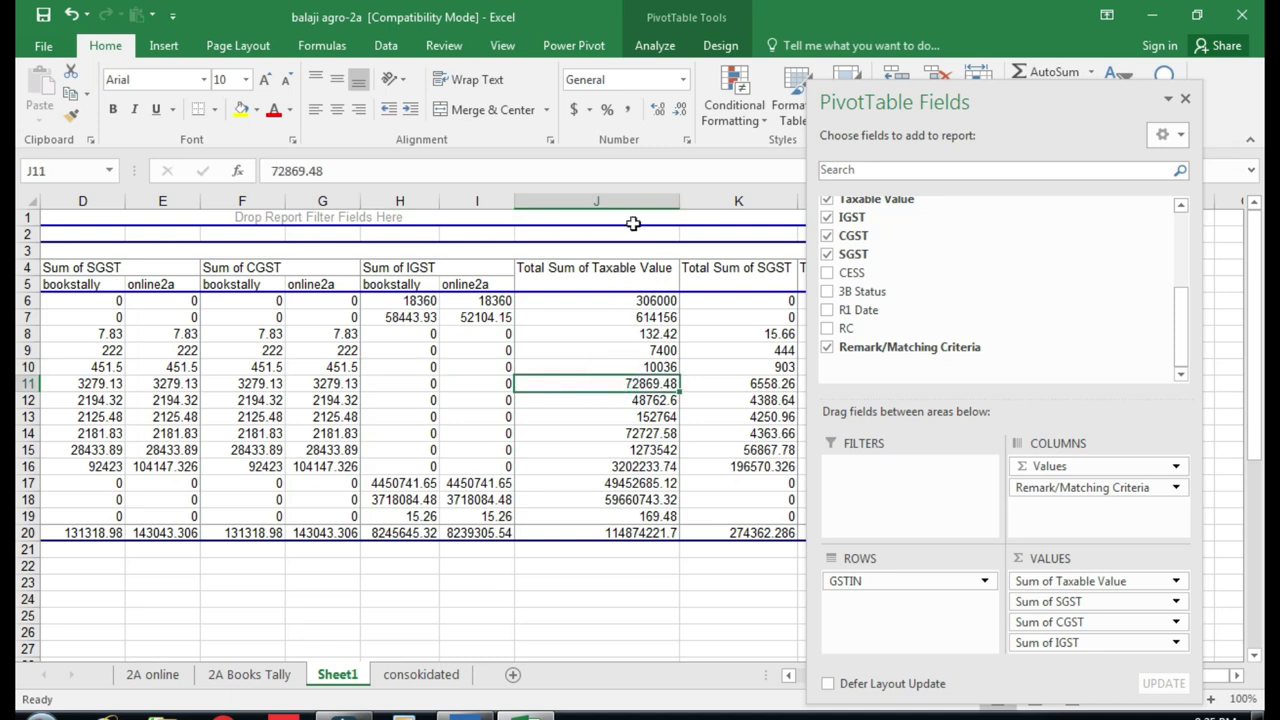
{"action": "left_click", "coordinate": [610, 601]}
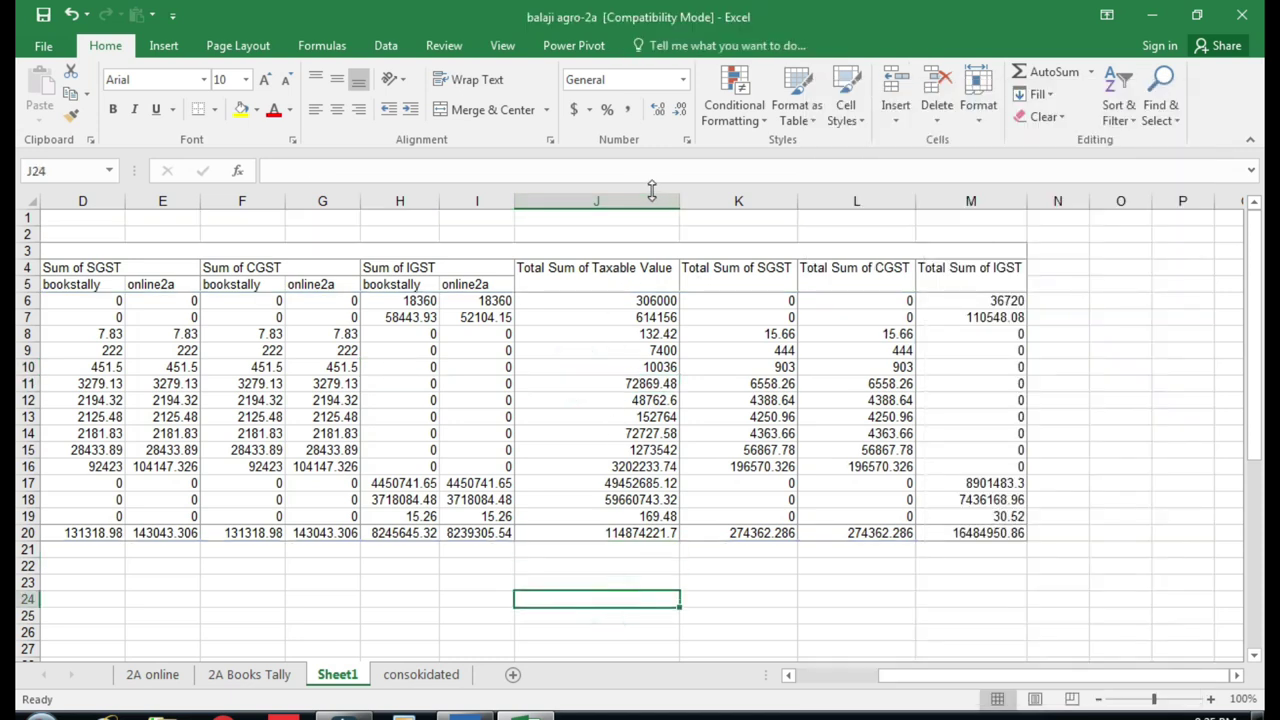
Step: Hide the Total Sum columns J to M and scroll back to column A
{"action": "left_click_drag", "start_coordinate": [640, 201], "coordinate": [960, 238]}
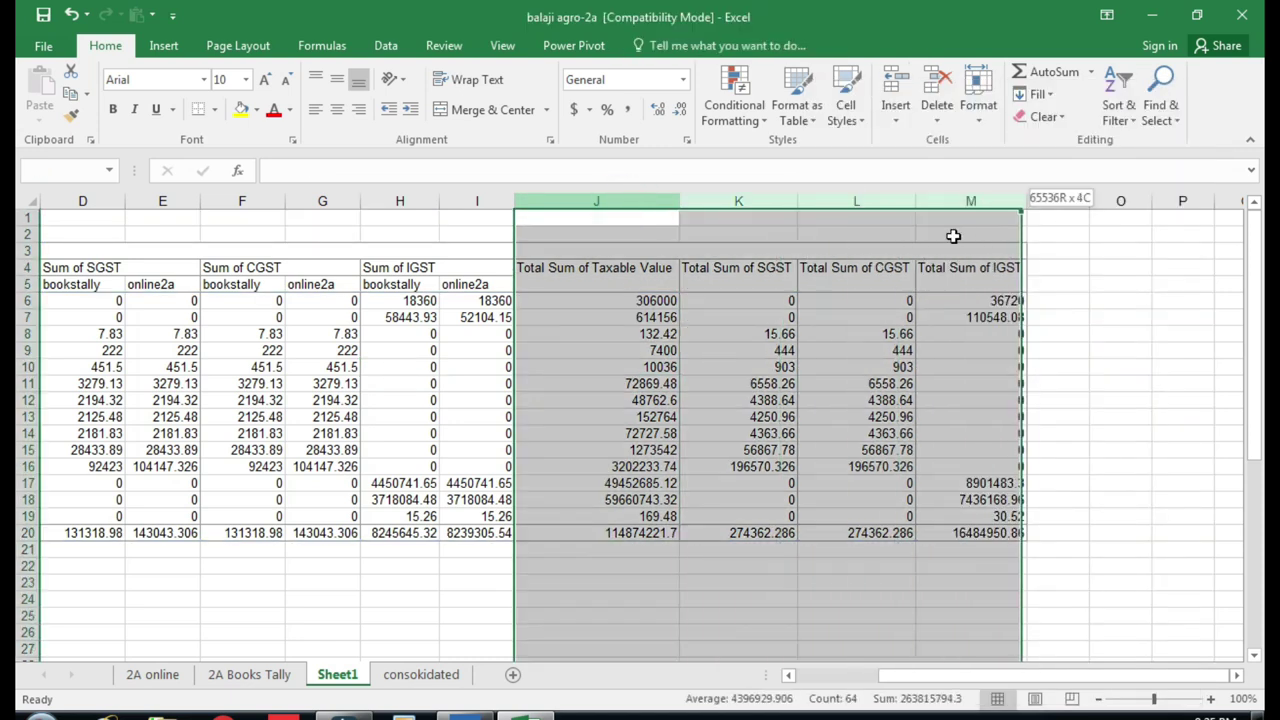
{"action": "right_click", "coordinate": [719, 347]}
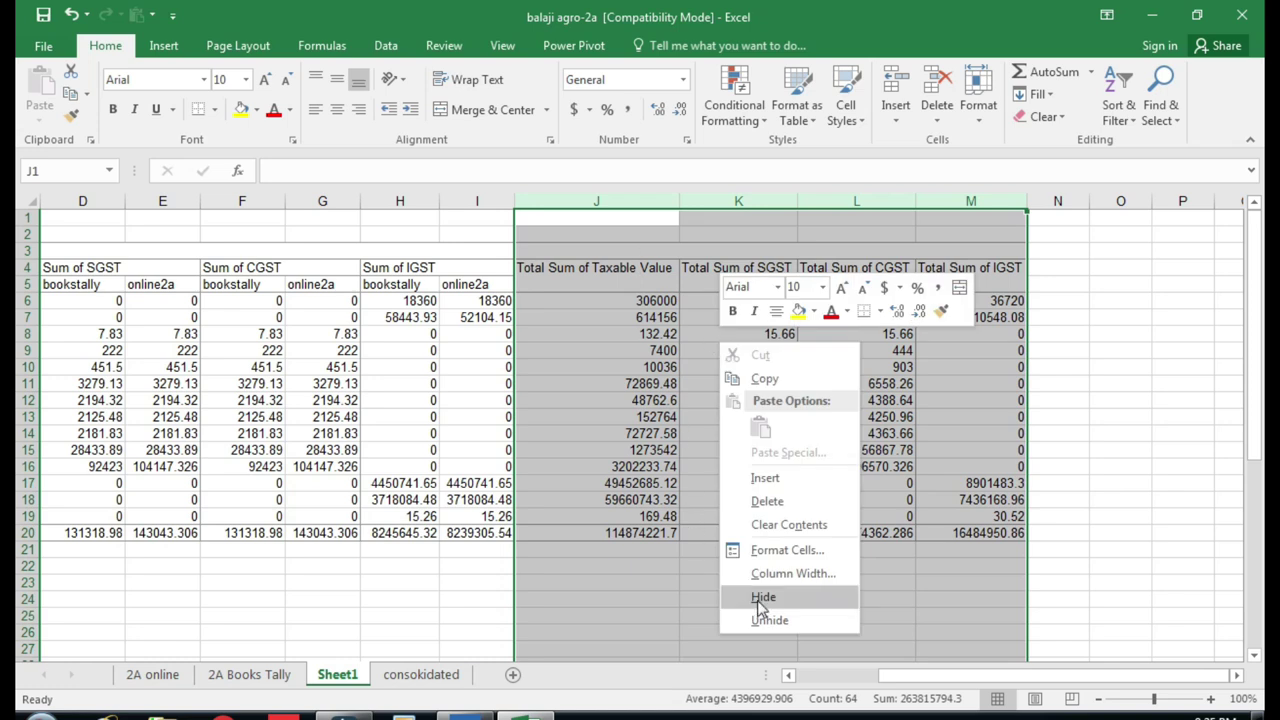
{"action": "left_click", "coordinate": [763, 596]}
{"action": "left_click", "coordinate": [596, 385]}
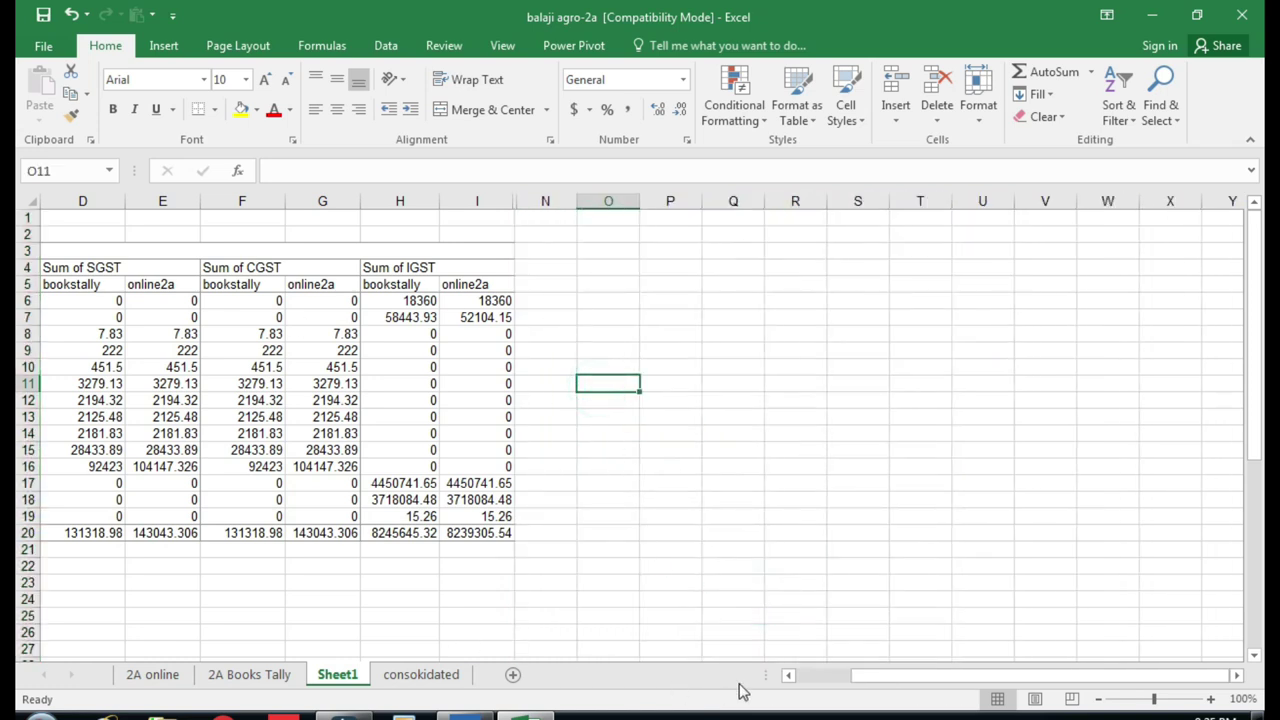
{"action": "left_click_drag", "start_coordinate": [894, 677], "coordinate": [600, 672]}
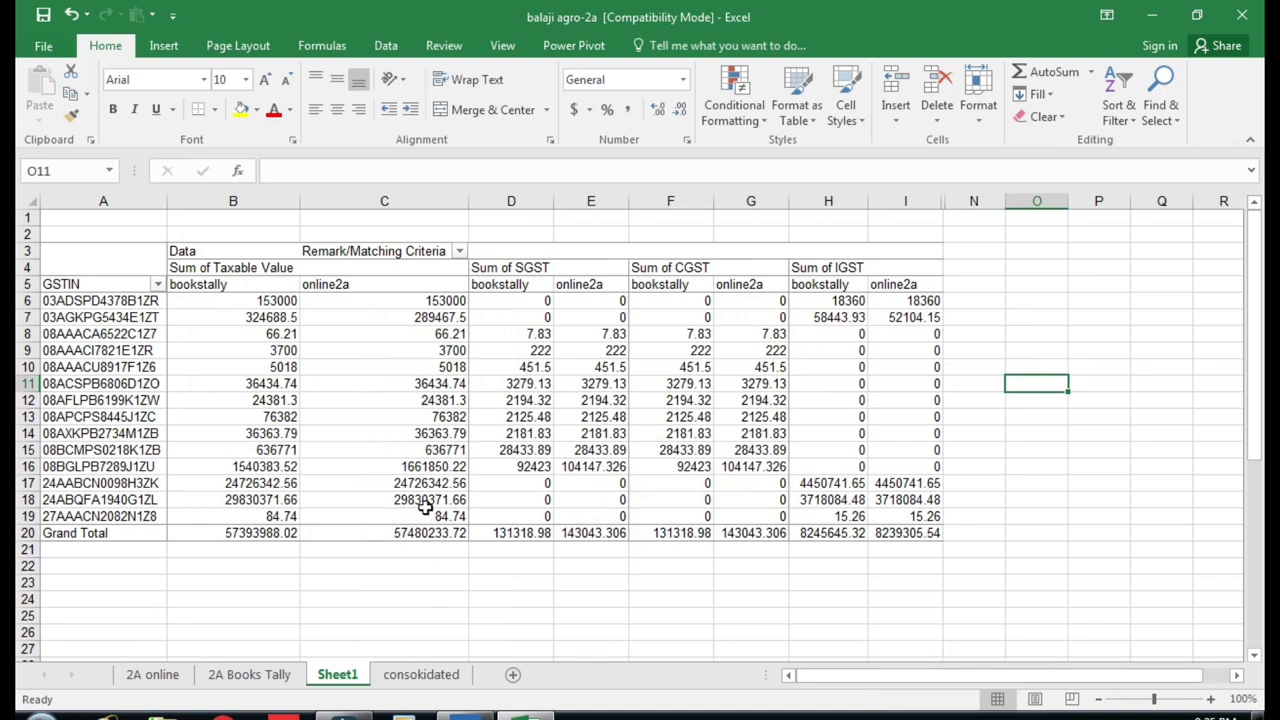
{"action": "left_click", "coordinate": [385, 572]}
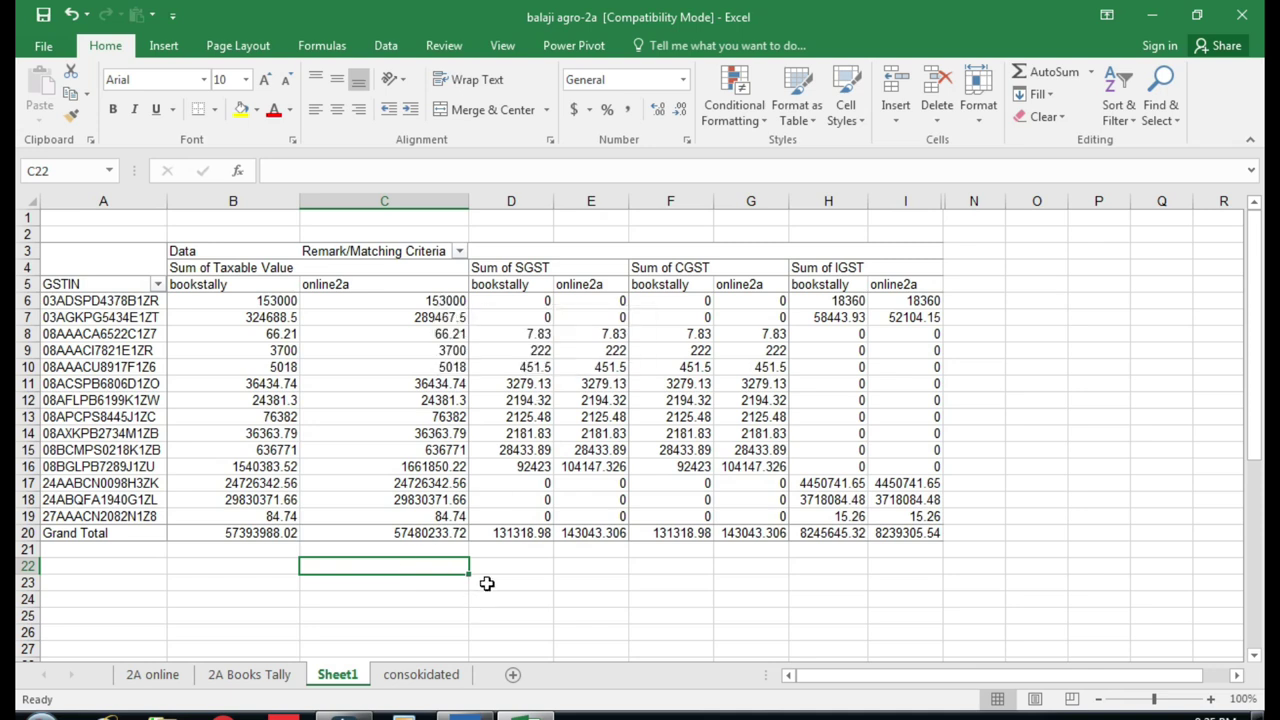
Step: Enter =B20-C20 in B21, giving the -86245.7 taxable grand-total difference
{"action": "left_click", "coordinate": [251, 548]}
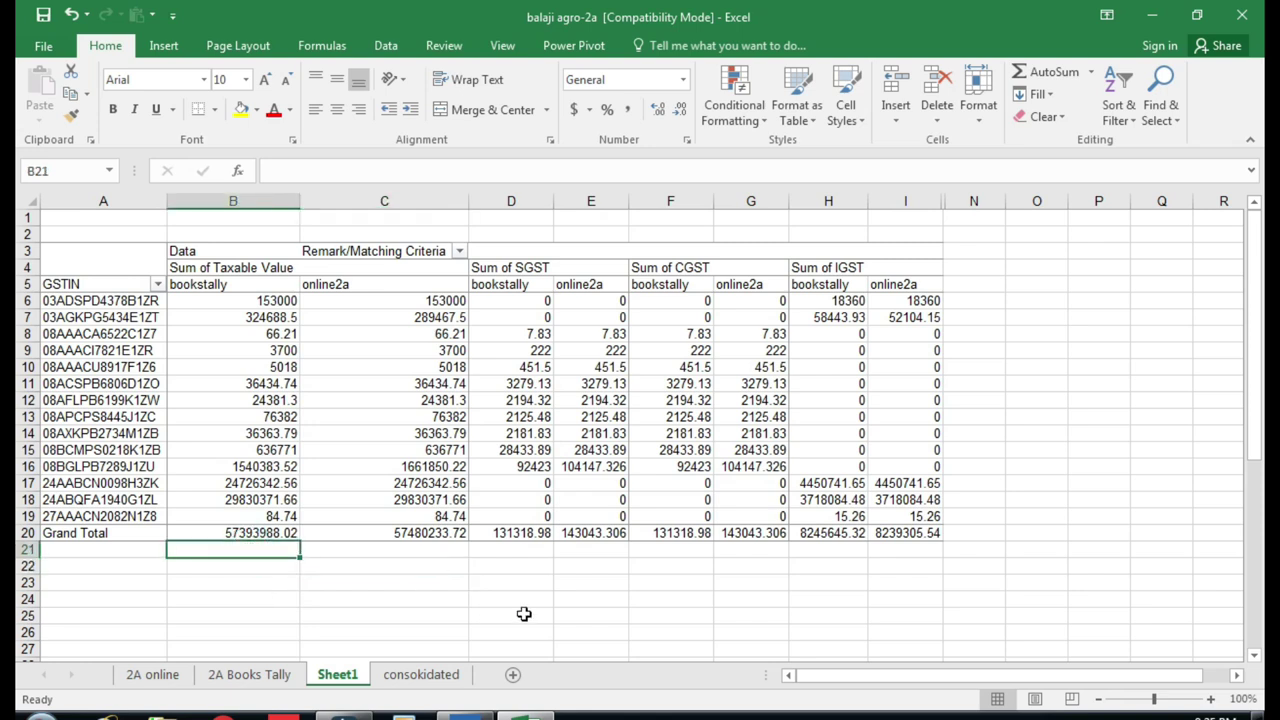
{"action": "type", "text": "b"}
{"action": "key", "text": "Escape"}
{"action": "type", "text": "=b"}
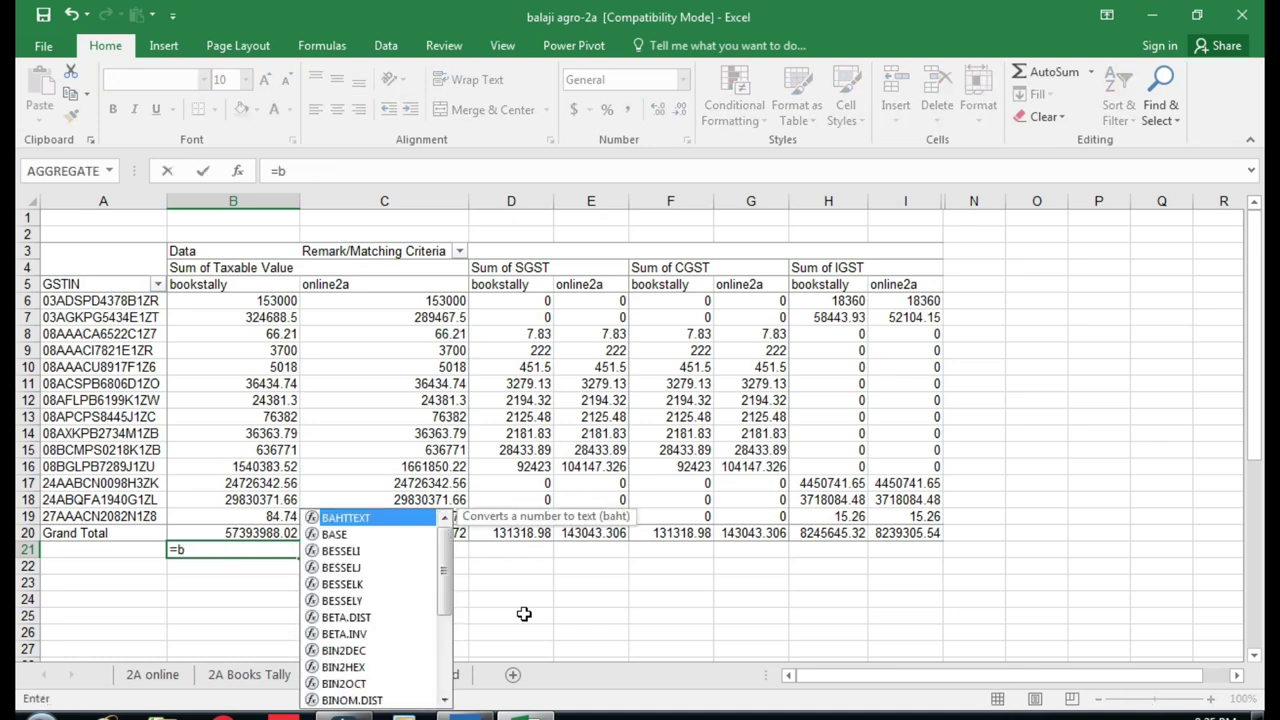
{"action": "type", "text": "20"}
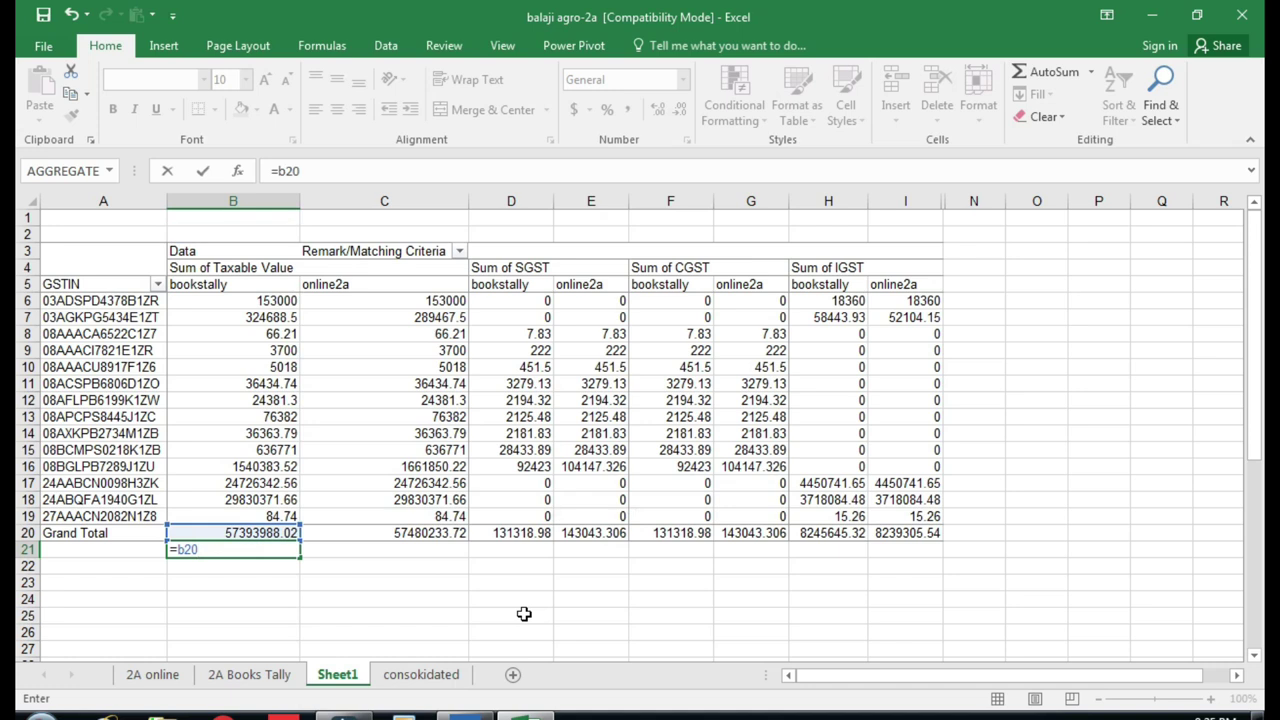
{"action": "type", "text": "c20"}
{"action": "key", "text": "Return"}
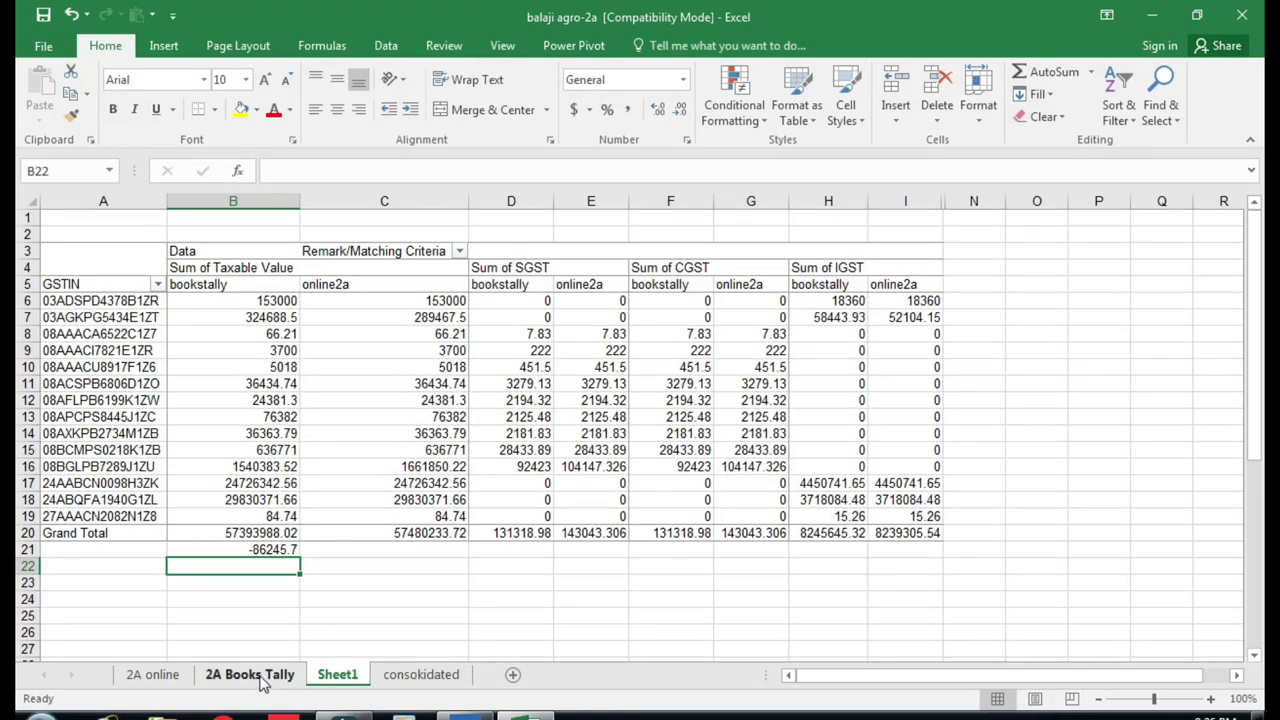
Step: Compare with the 2A Books Tally sheet totals, then delete the difference from B21
{"action": "left_click", "coordinate": [252, 674]}
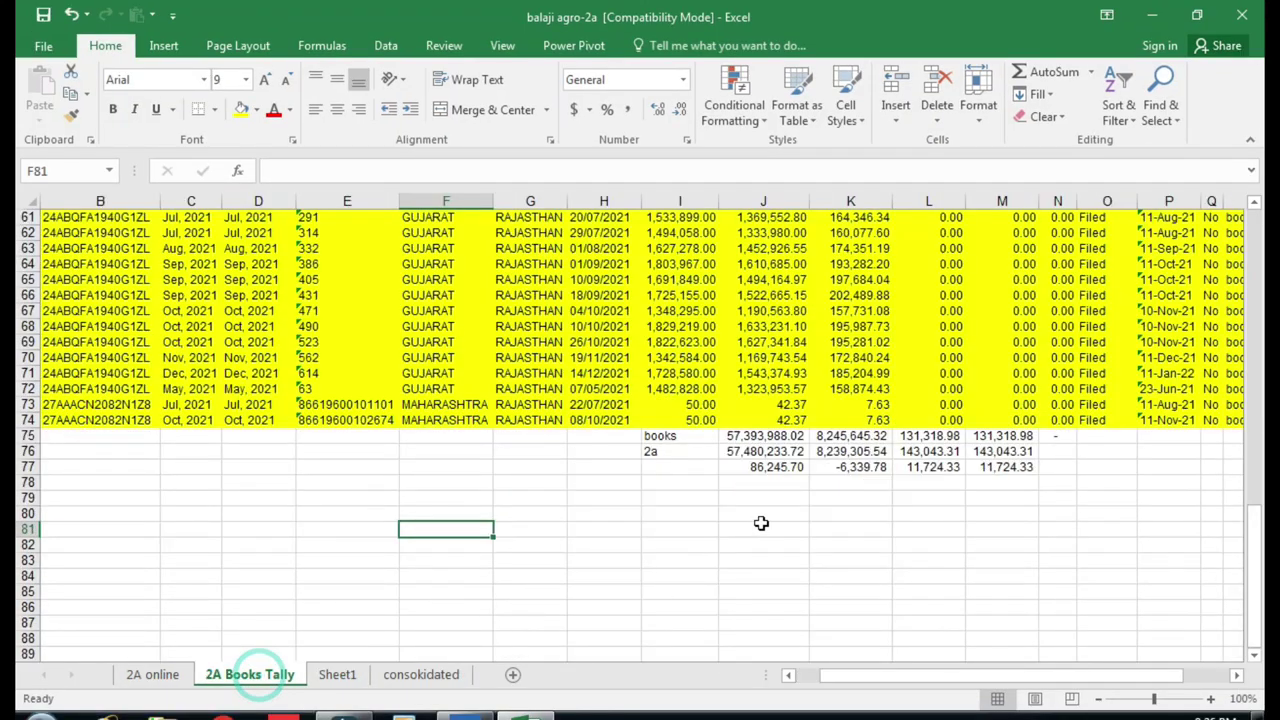
{"action": "left_click", "coordinate": [761, 523]}
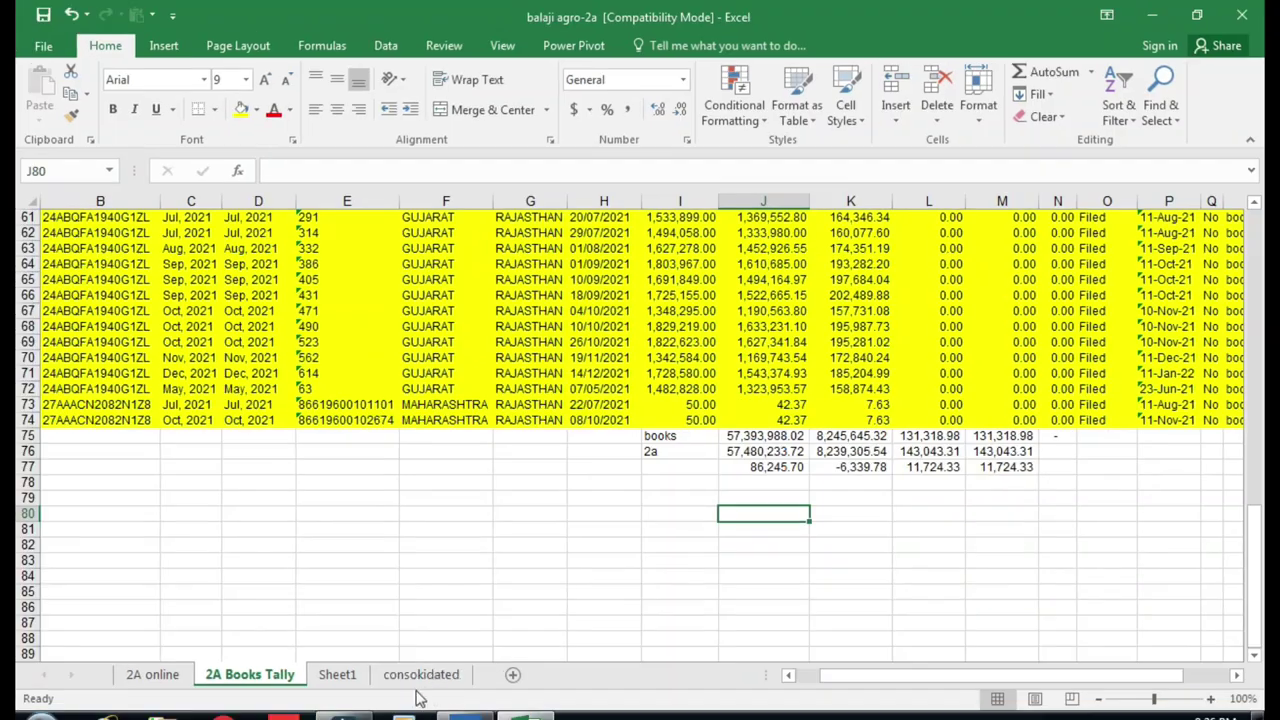
{"action": "left_click", "coordinate": [345, 676]}
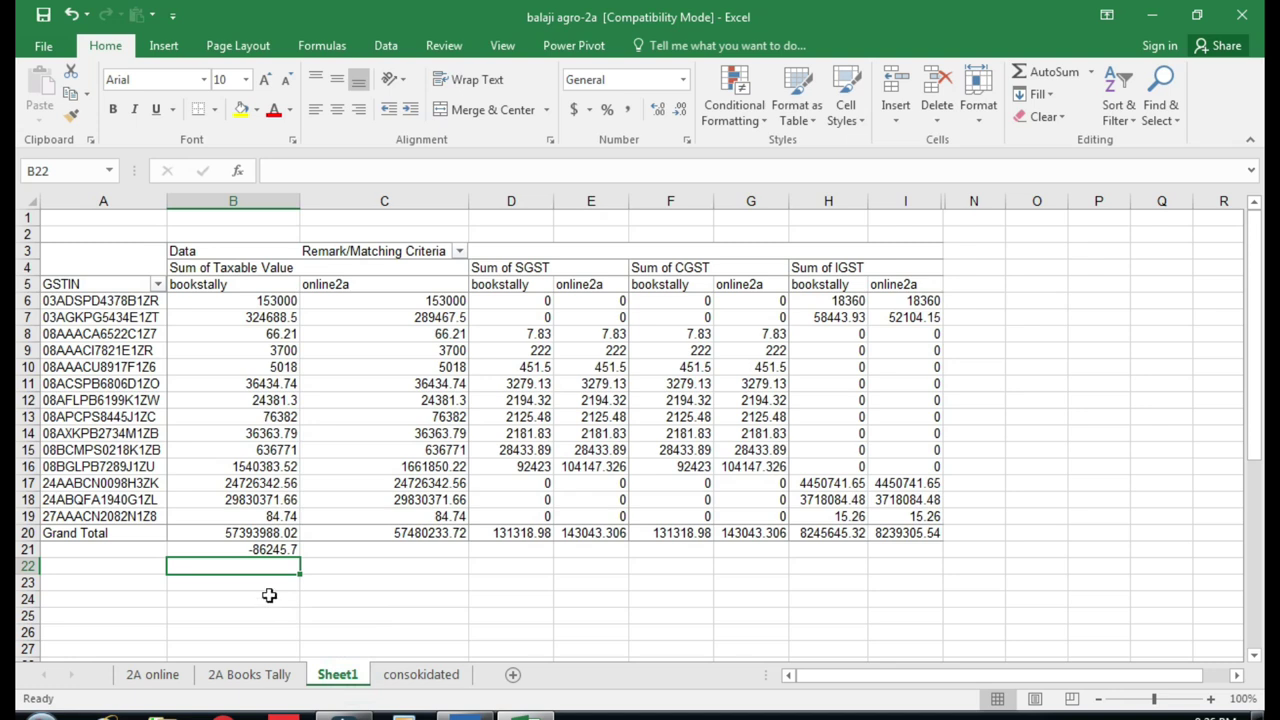
{"action": "key", "text": "Up"}
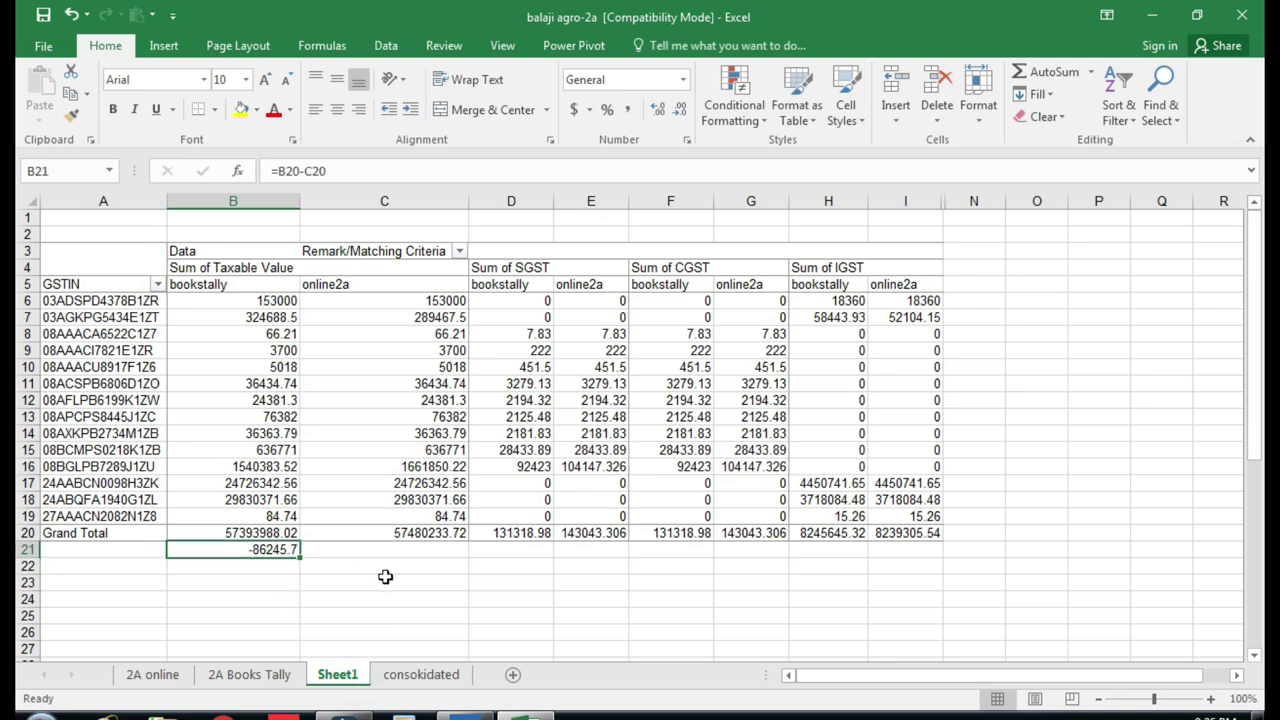
{"action": "key", "text": "Delete"}
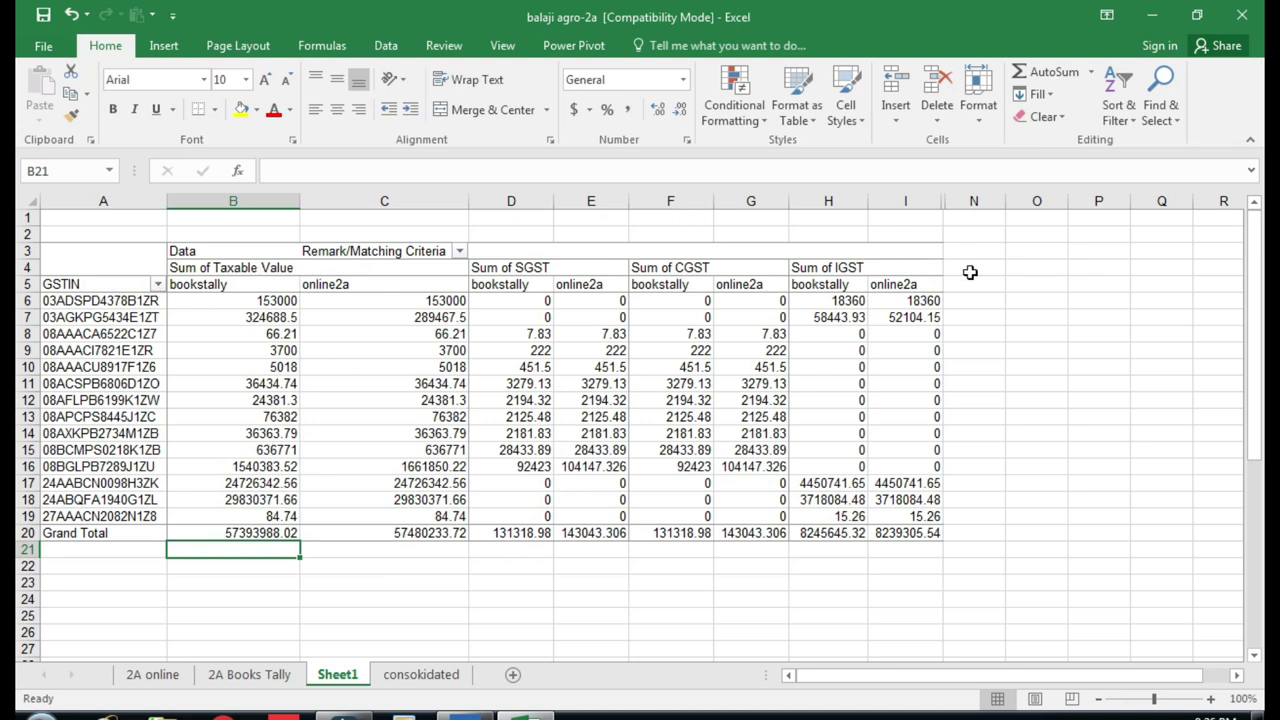
{"action": "left_click", "coordinate": [970, 268]}
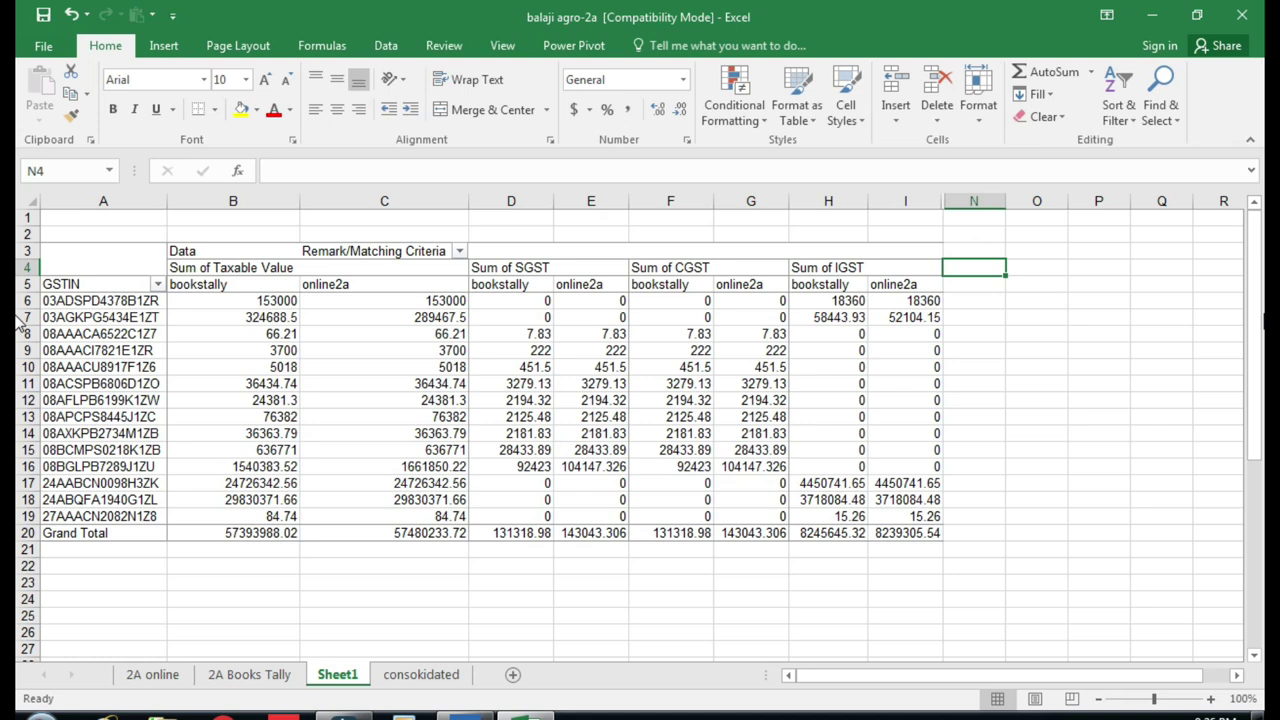
Step: Type the headings taxable, c, s and i across N4 to Q4
{"action": "type", "text": "taxable"}
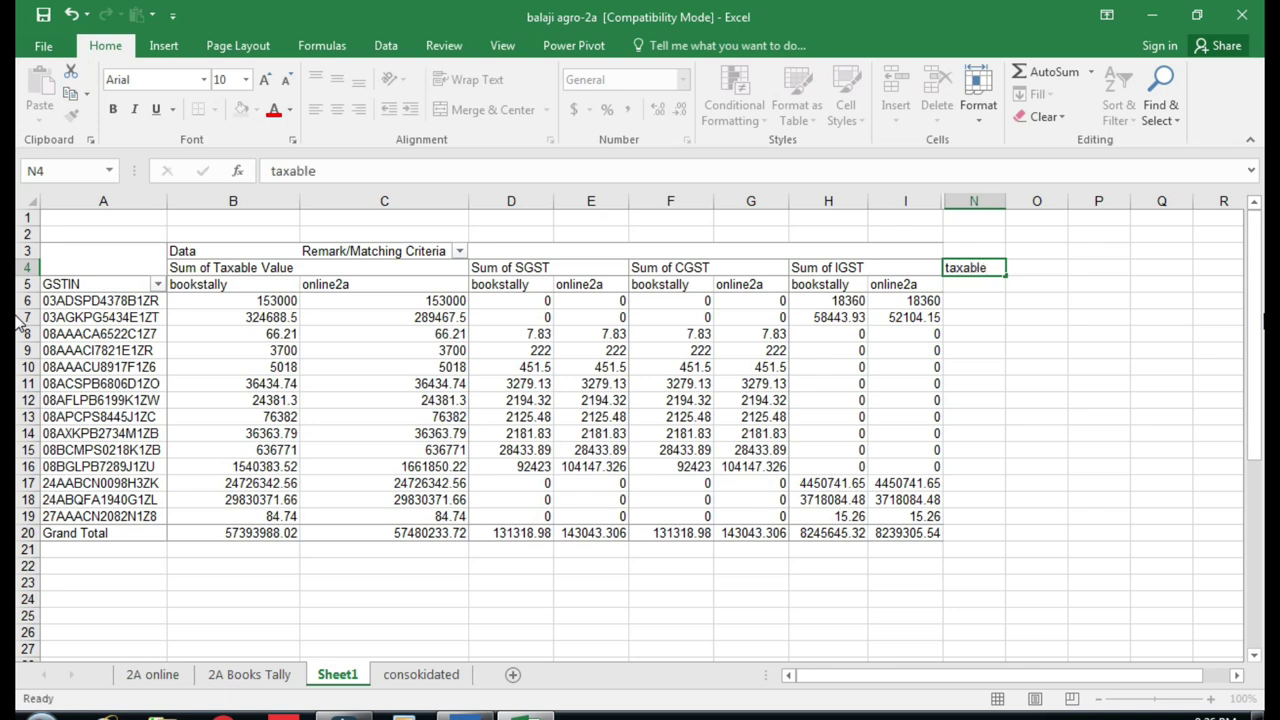
{"action": "key", "text": "Tab"}
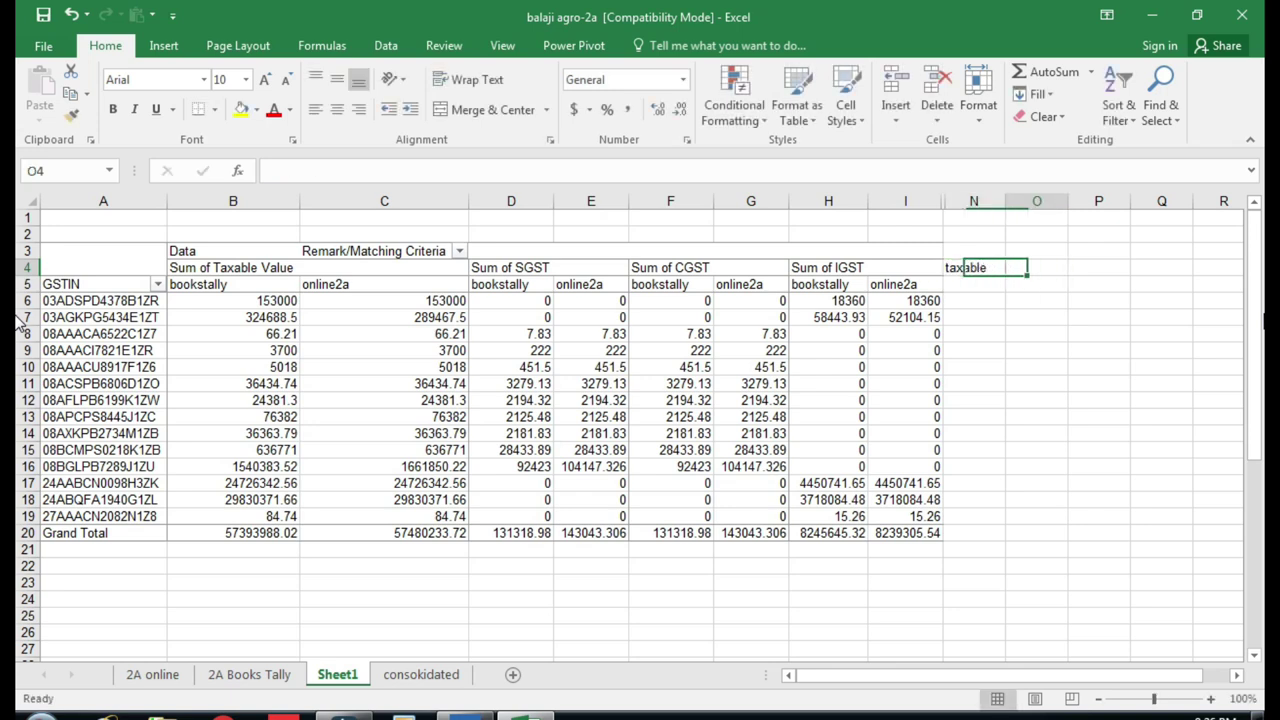
{"action": "type", "text": "c"}
{"action": "key", "text": "Tab"}
{"action": "type", "text": "s"}
{"action": "key", "text": "Tab"}
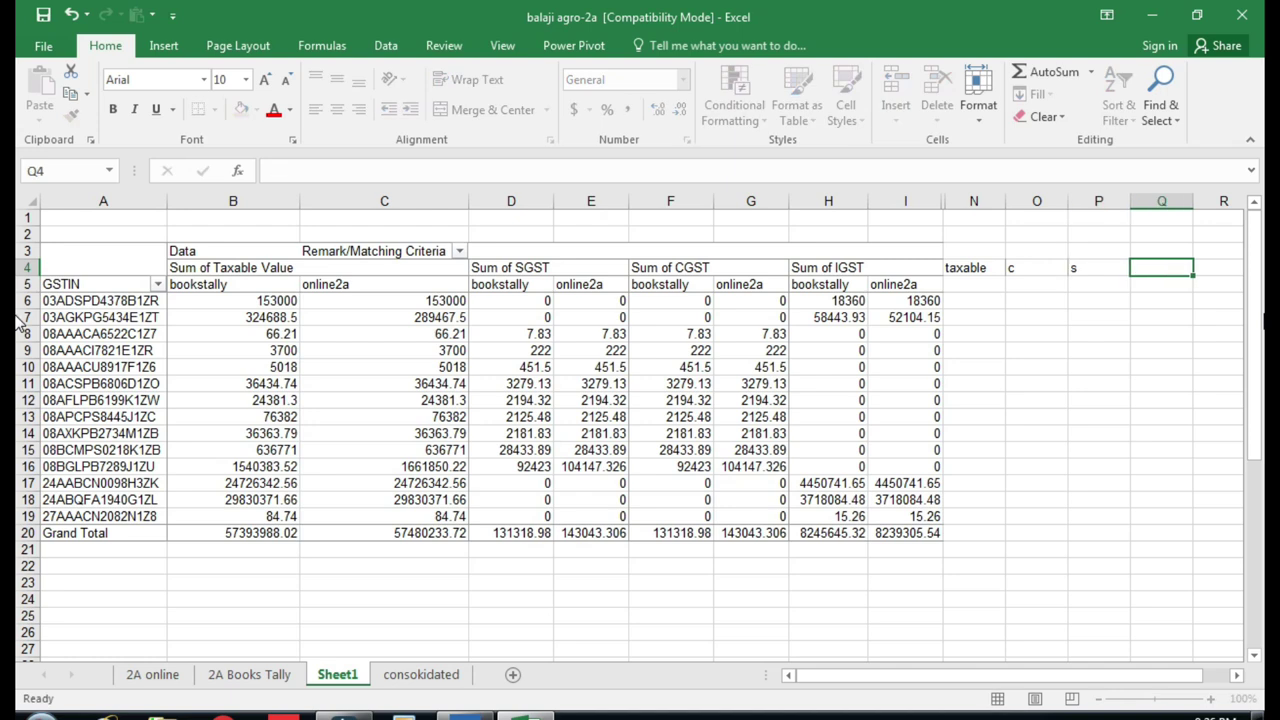
{"action": "type", "text": "i"}
{"action": "key", "text": "Return"}
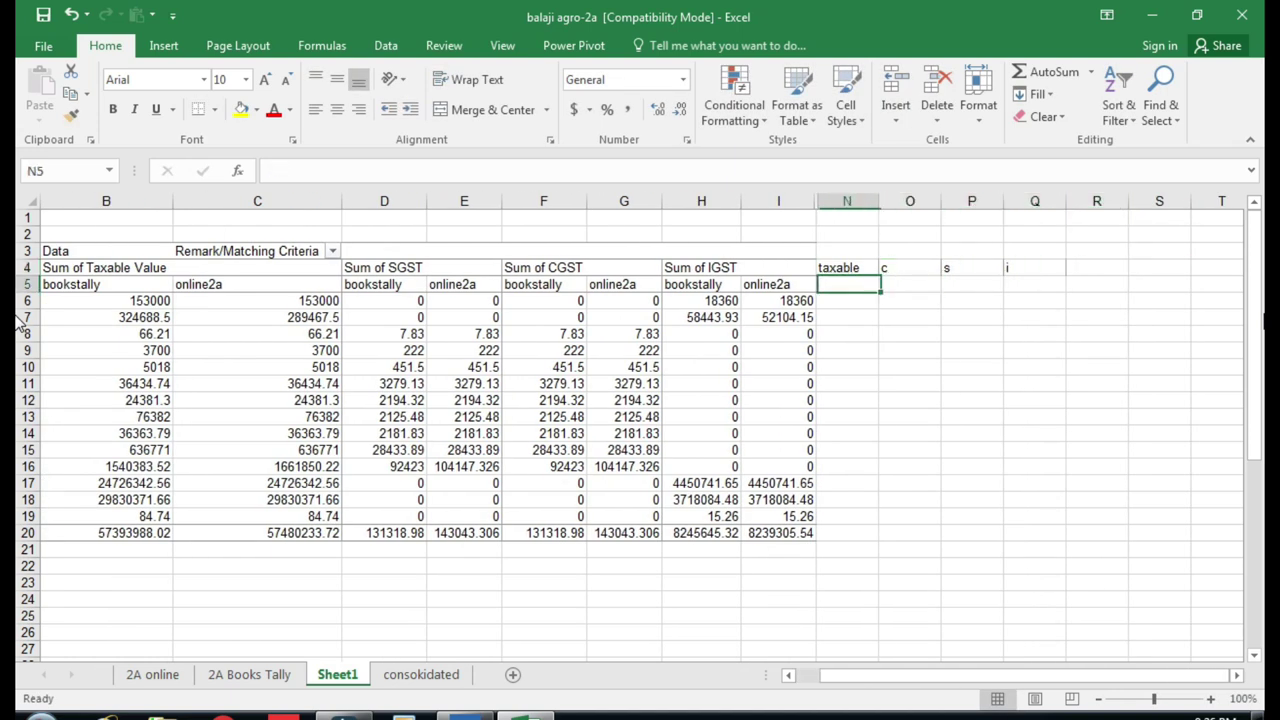
Step: Check the first GSTIN's bookstally and online2a taxable values in B6 and C6
{"action": "key", "text": "Left"}
{"action": "key", "text": "Home"}
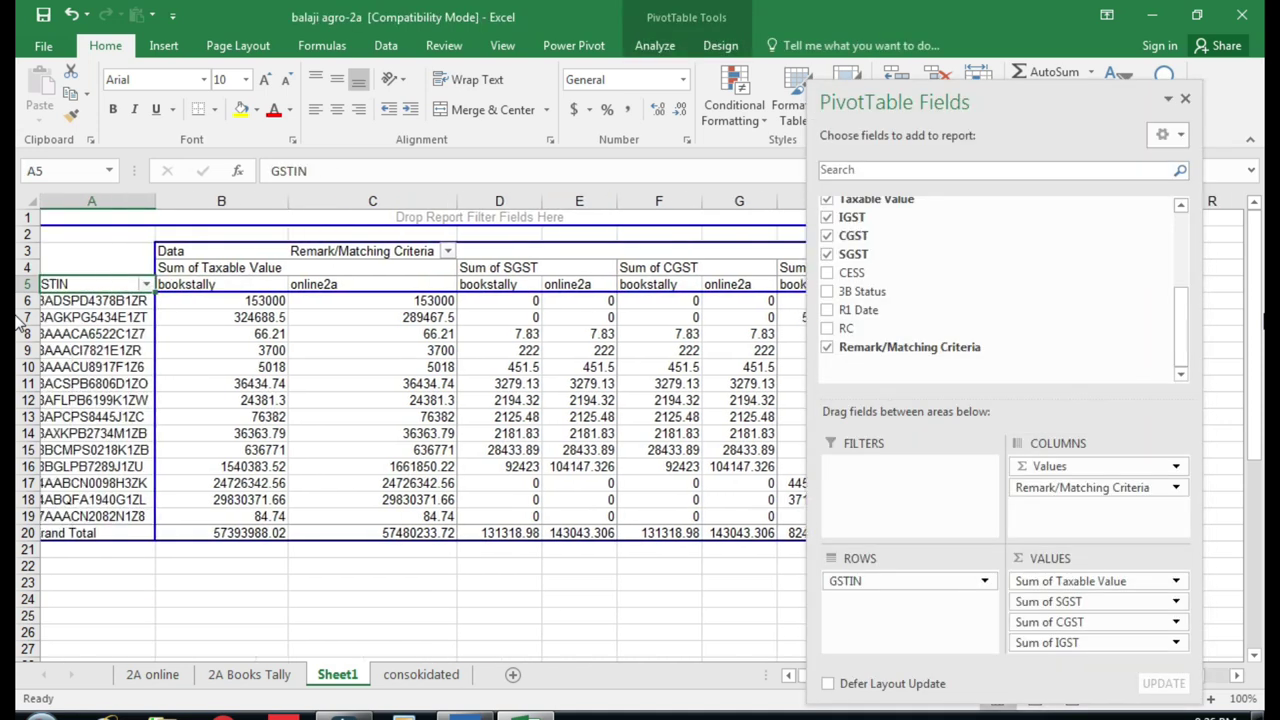
{"action": "key", "text": "Down"}
{"action": "key", "text": "Right"}
{"action": "key", "text": "Right"}
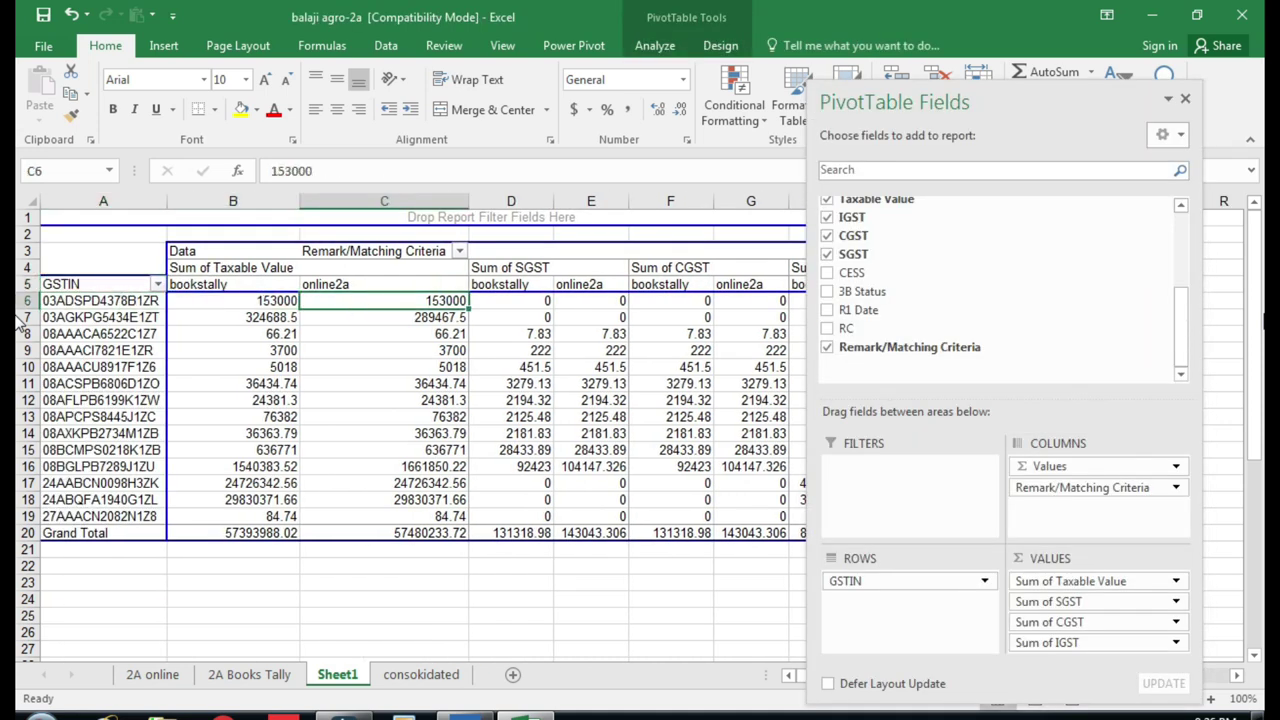
{"action": "key", "text": "Right"}
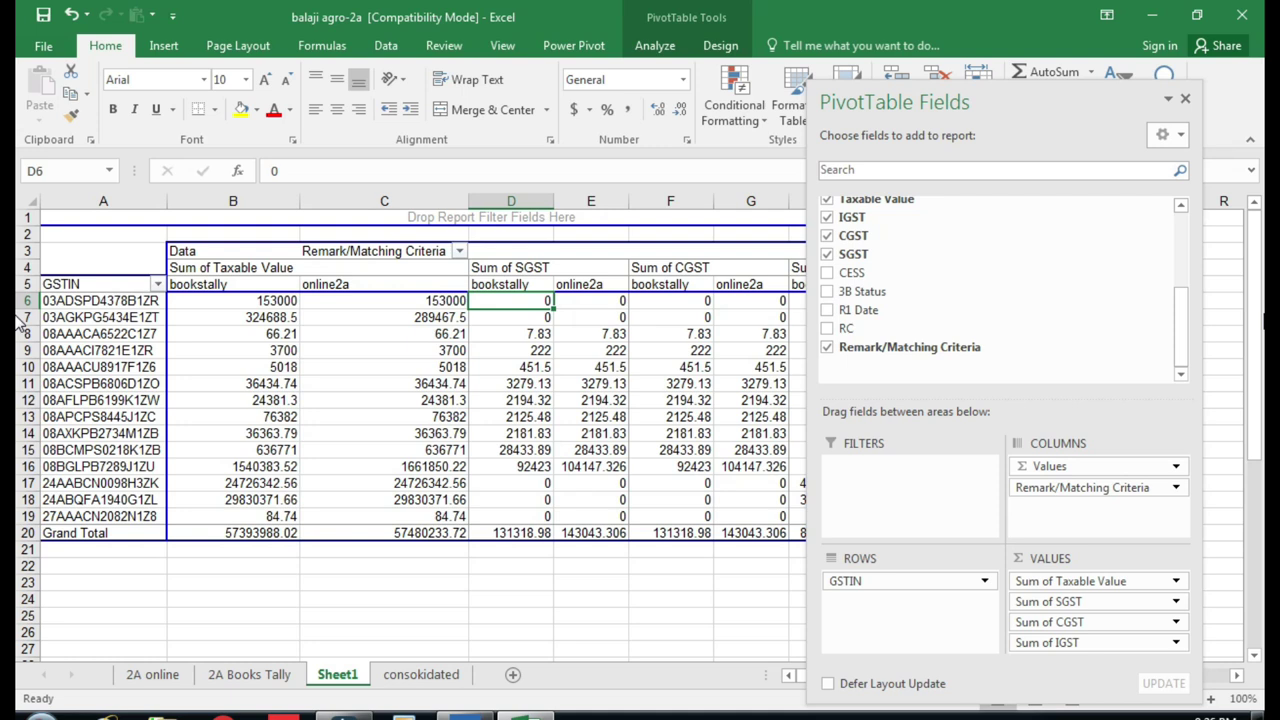
{"action": "left_click", "coordinate": [671, 601]}
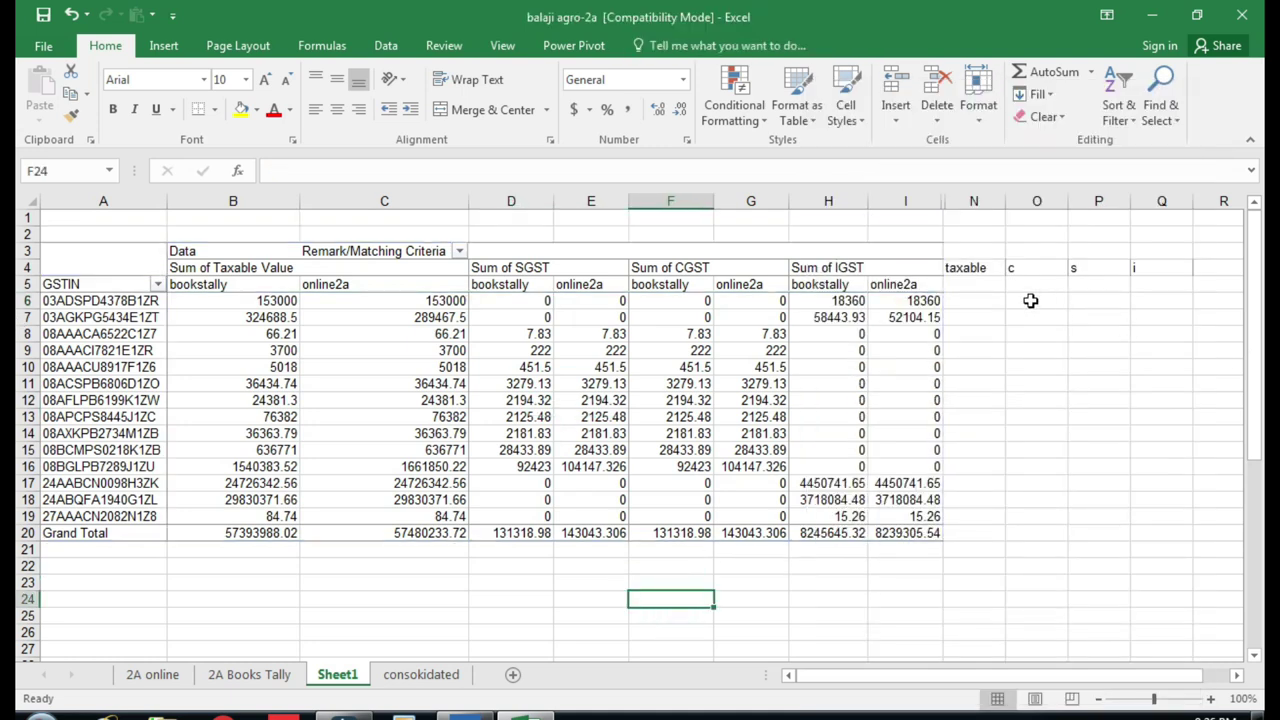
{"action": "left_click", "coordinate": [977, 302]}
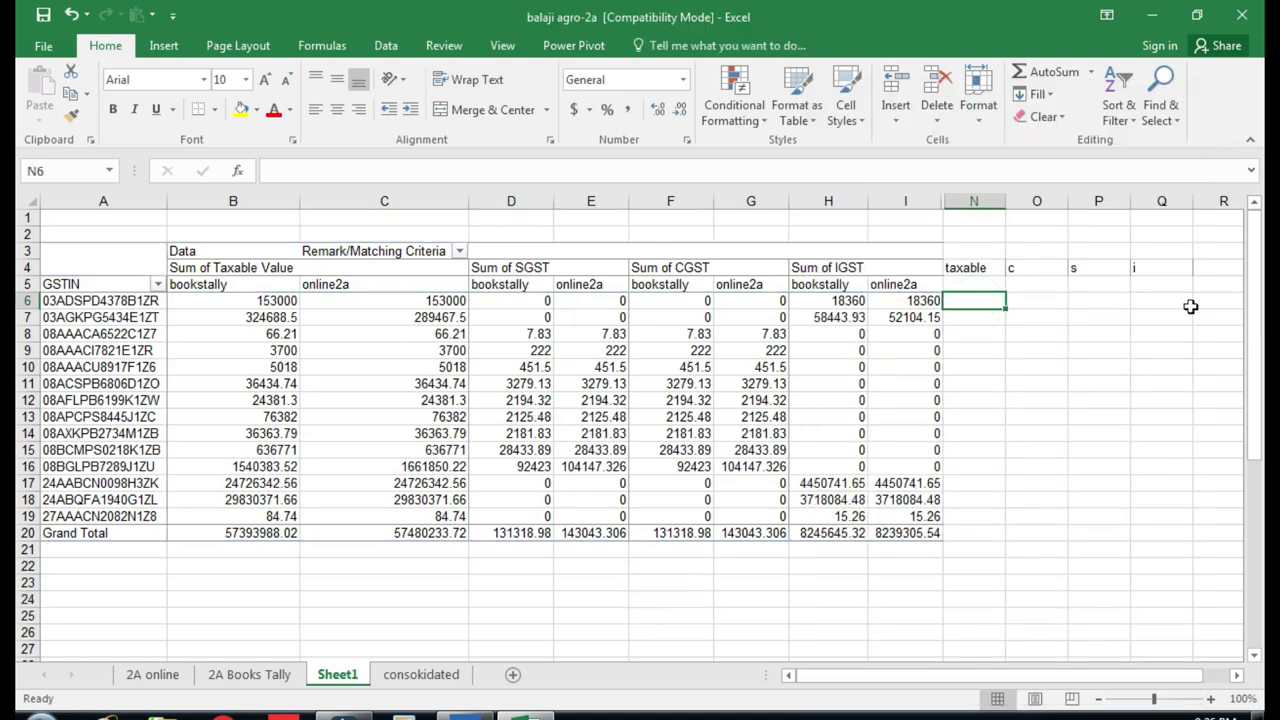
Step: Enter =B6-C6 in N6, showing 0 taxable difference for the first GSTIN
{"action": "type", "text": "="}
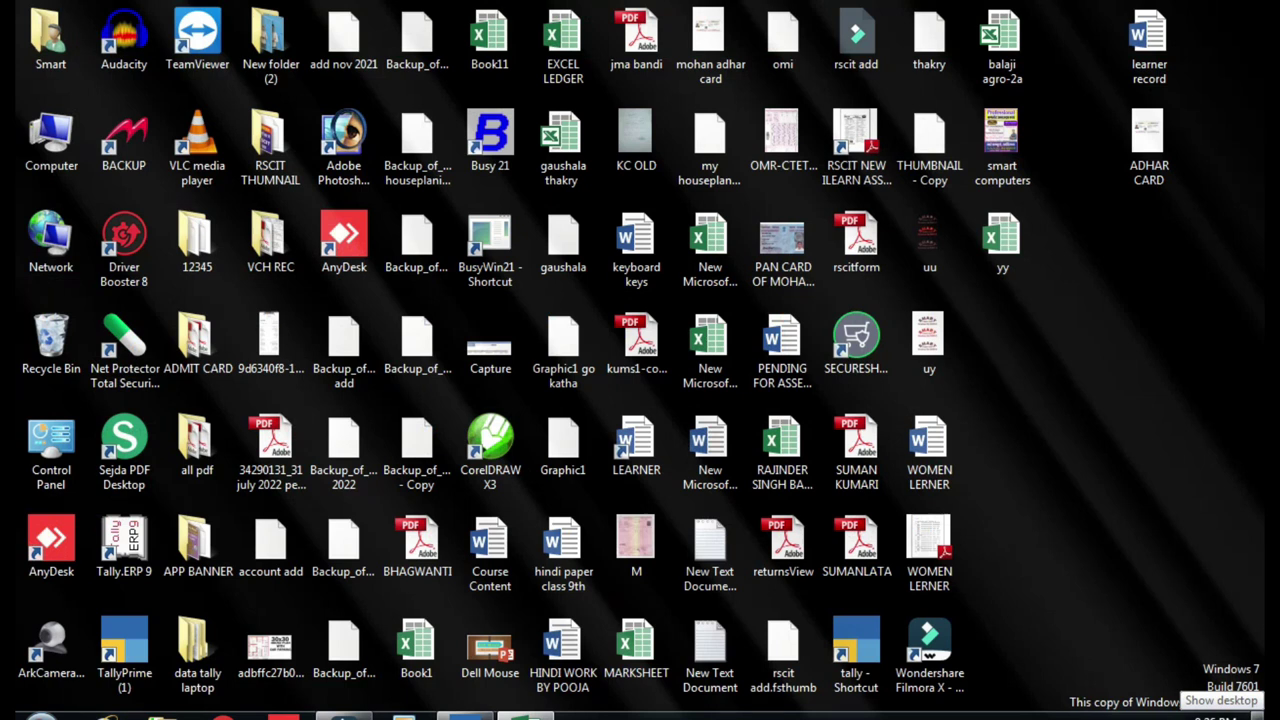
{"action": "type", "text": "6"}
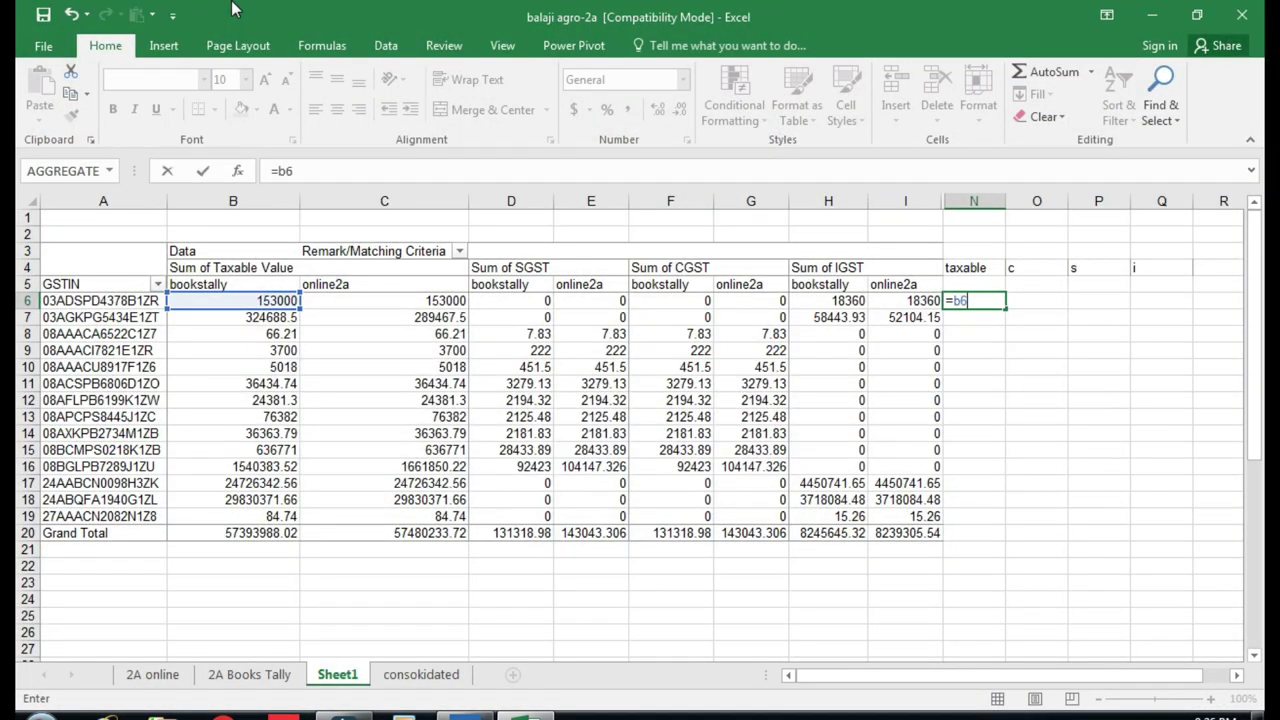
{"action": "type", "text": "-c"}
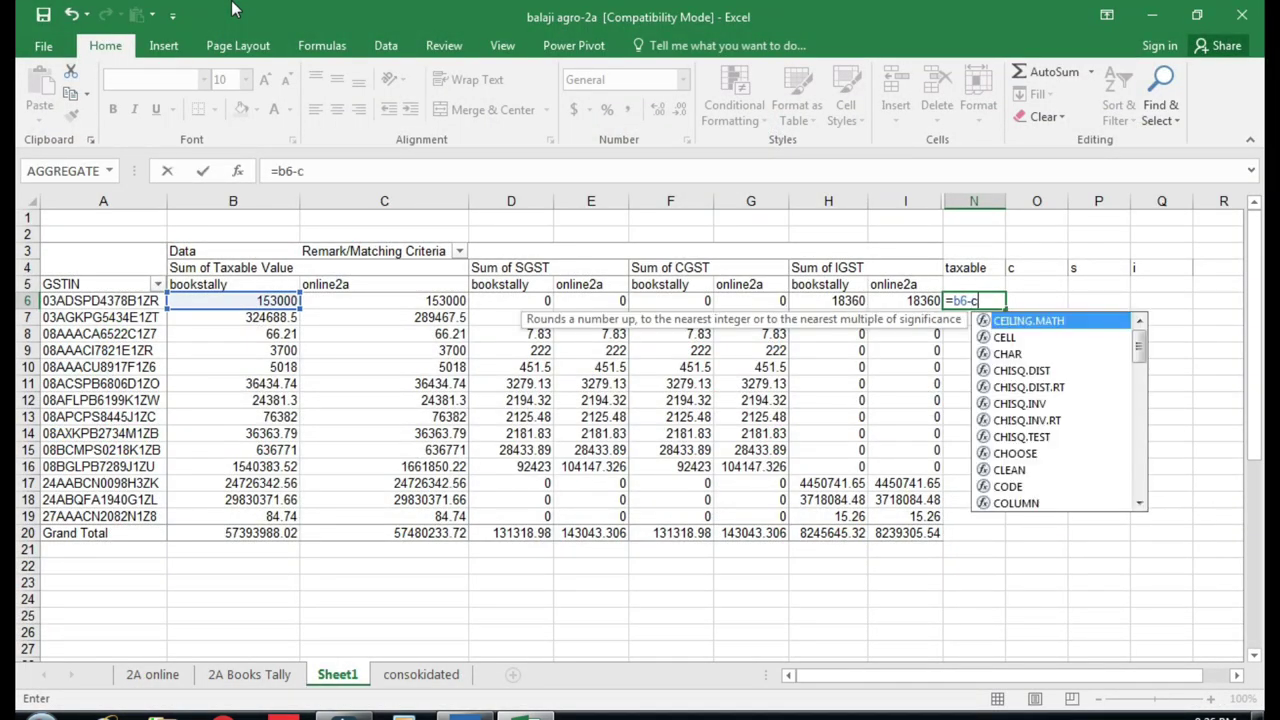
{"action": "type", "text": "6"}
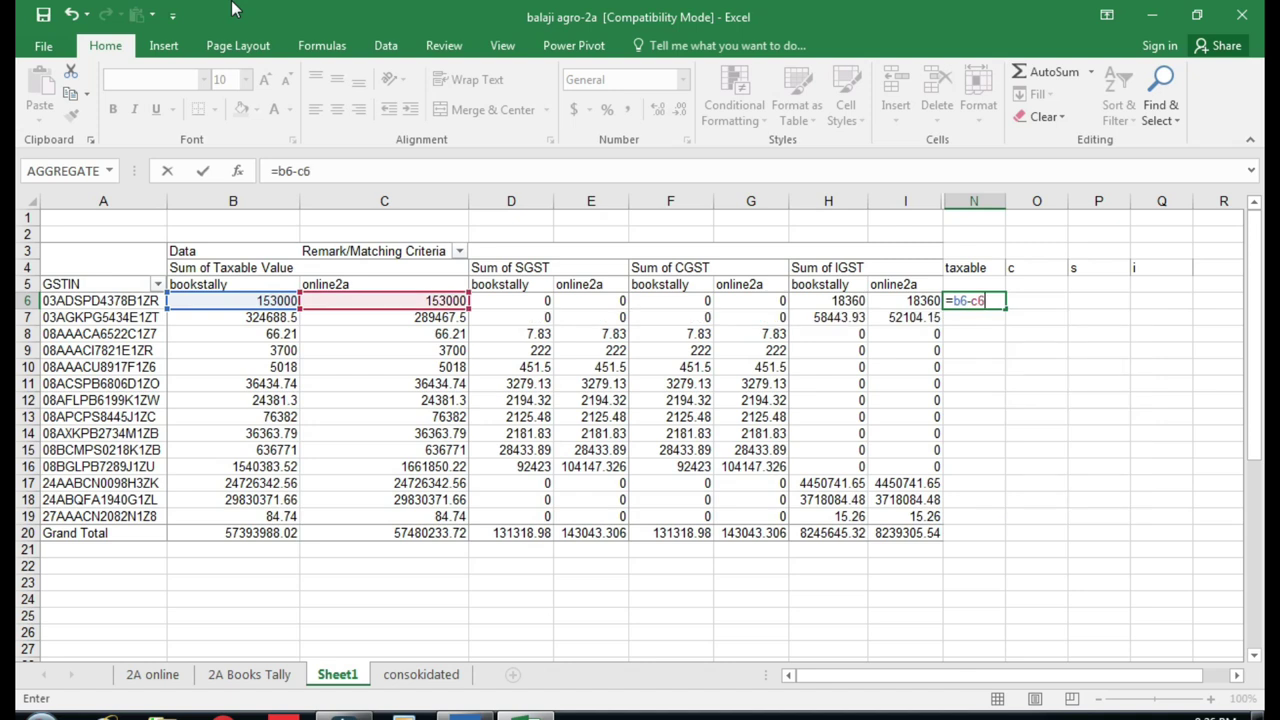
{"action": "key", "text": "ctrl+Return"}
{"action": "key", "text": "Right"}
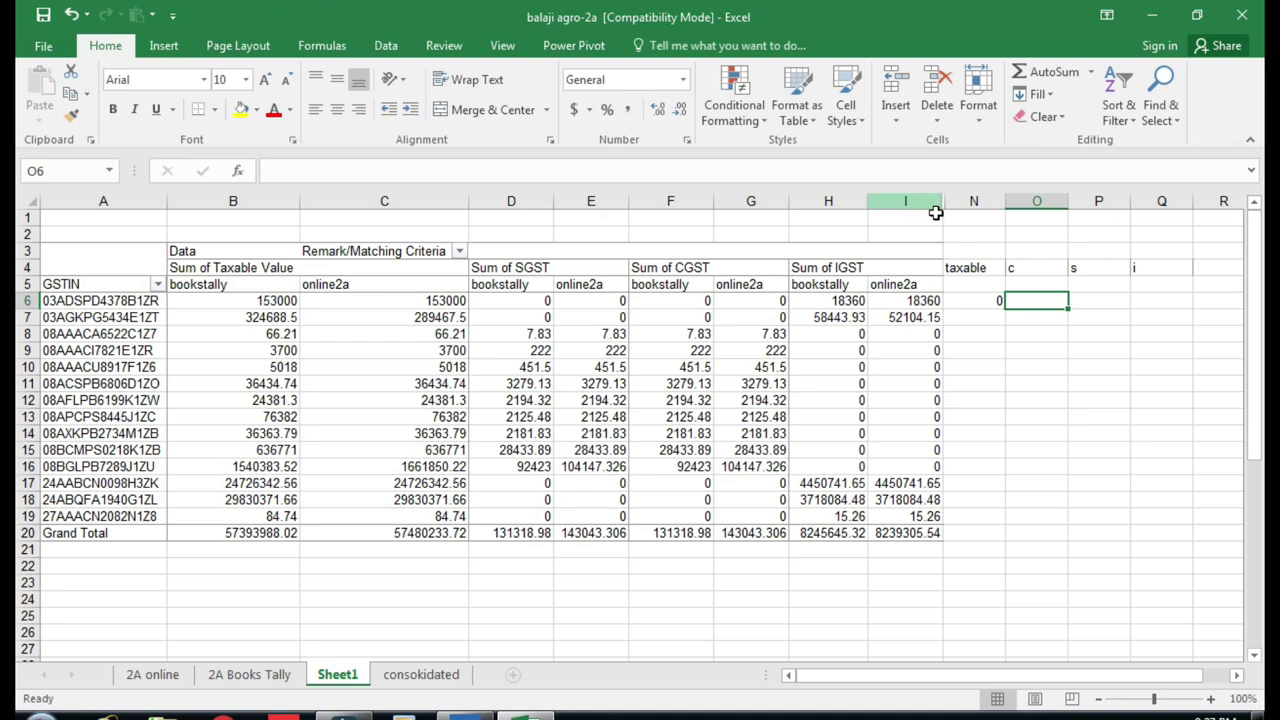
Step: Relabel the difference headers O4 as s and P4 as c
{"action": "left_click", "coordinate": [1034, 268]}
{"action": "type", "text": "s"}
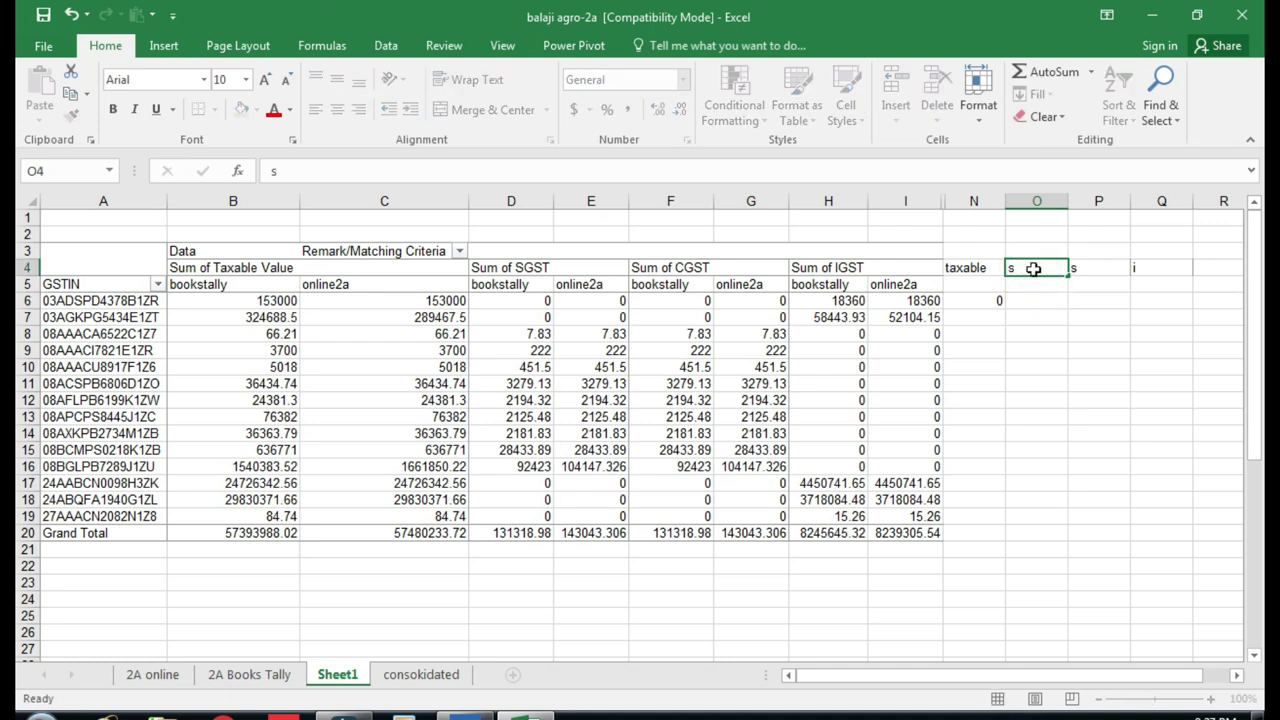
{"action": "key", "text": "Right"}
{"action": "type", "text": "c"}
{"action": "key", "text": "Return"}
Step: Enter =D6-E6 in O6 for the first GSTIN's SGST difference
{"action": "key", "text": "Left"}
{"action": "key", "text": "Down"}
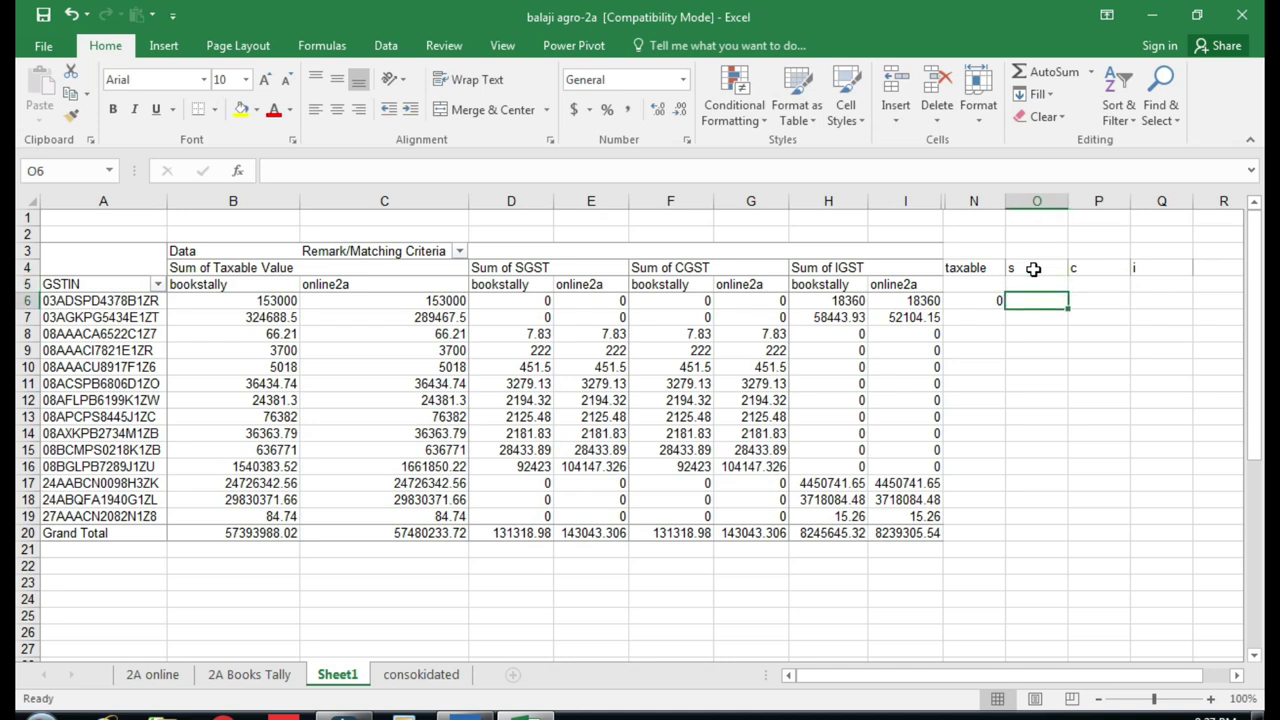
{"action": "type", "text": "="}
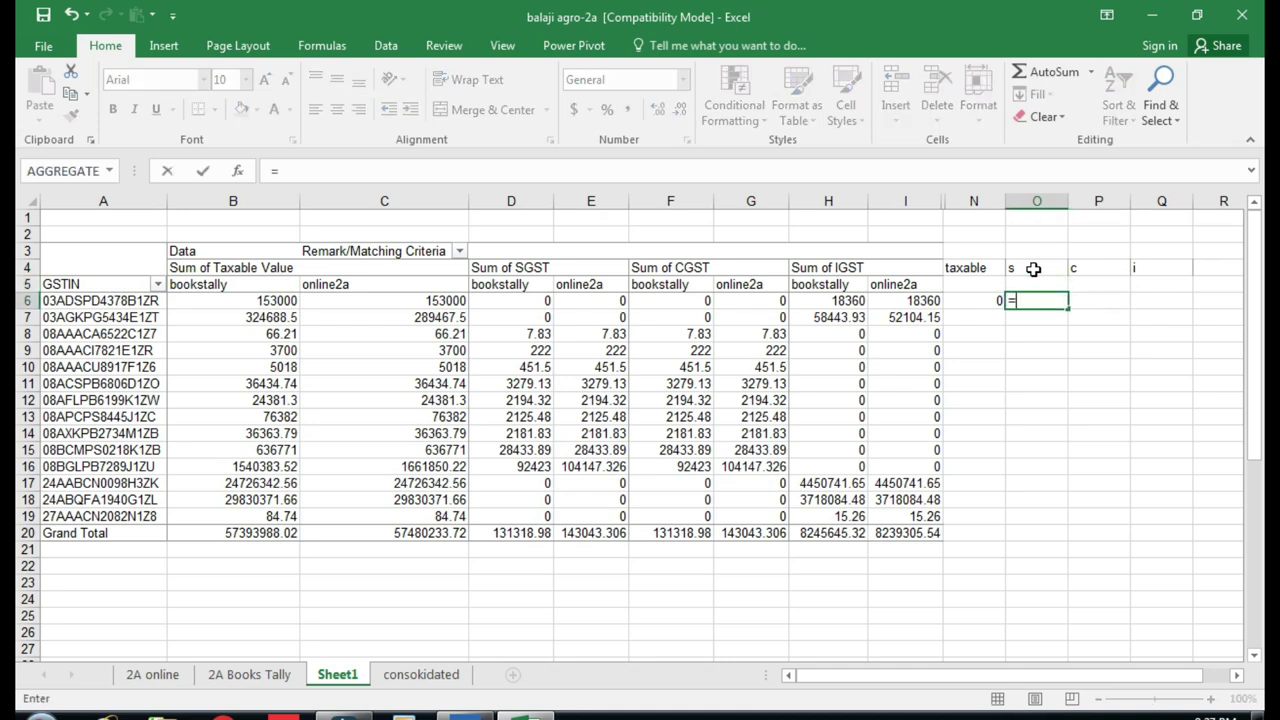
{"action": "type", "text": "d6-"}
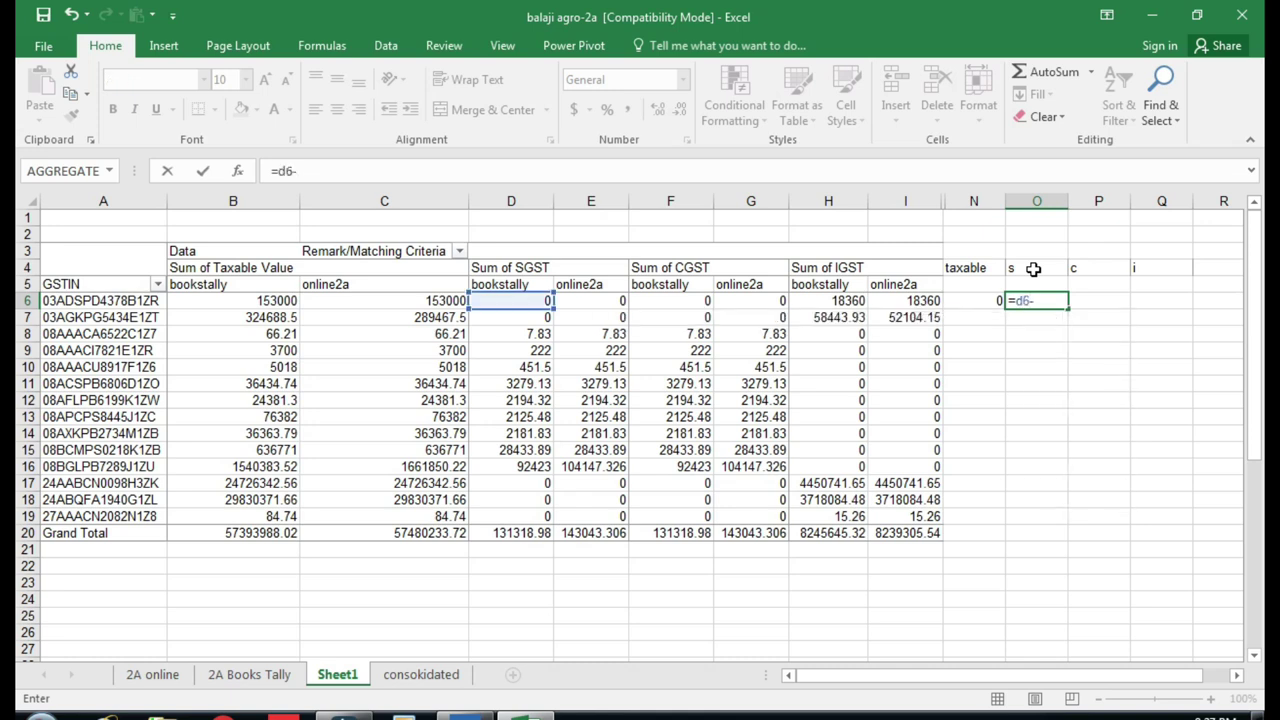
{"action": "type", "text": "e"}
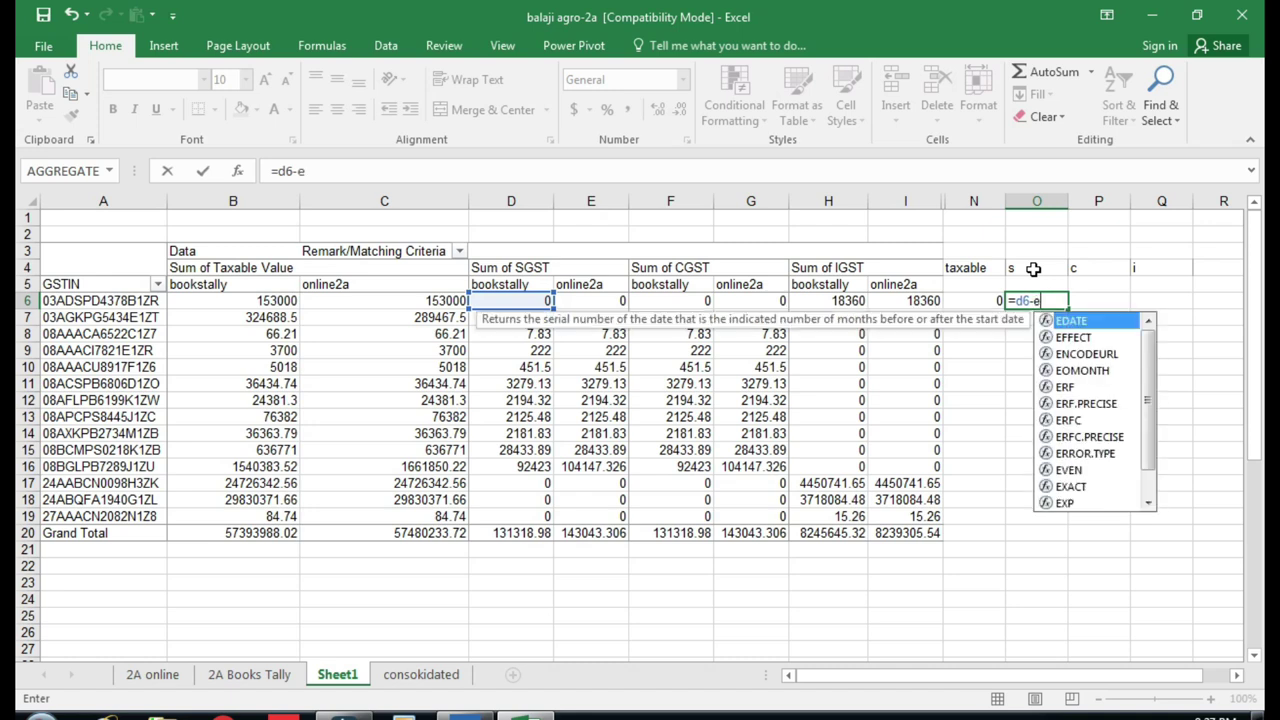
{"action": "type", "text": "6"}
{"action": "key", "text": "Return"}
{"action": "key", "text": "Right"}
{"action": "key", "text": "Left"}
Step: Enter =F6-G6 in P6 and =H6-I6 in Q6 for the CGST and IGST differences
{"action": "key", "text": "Right"}
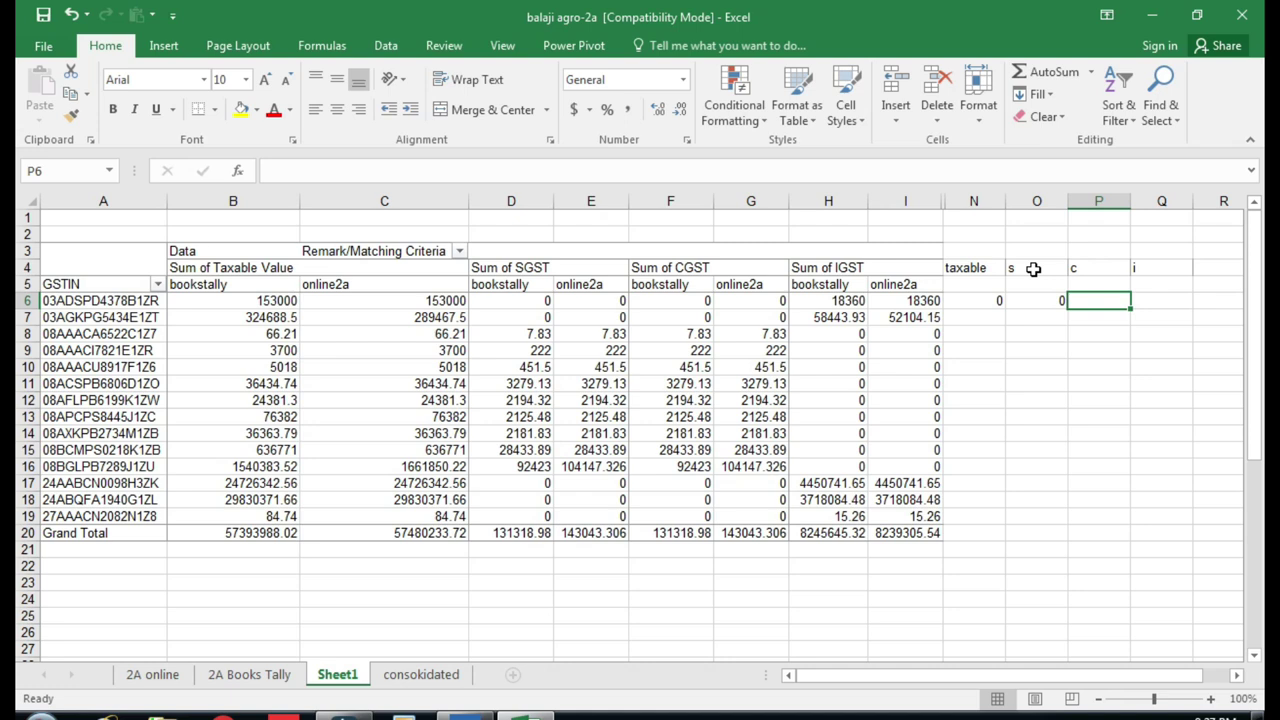
{"action": "type", "text": "=f"}
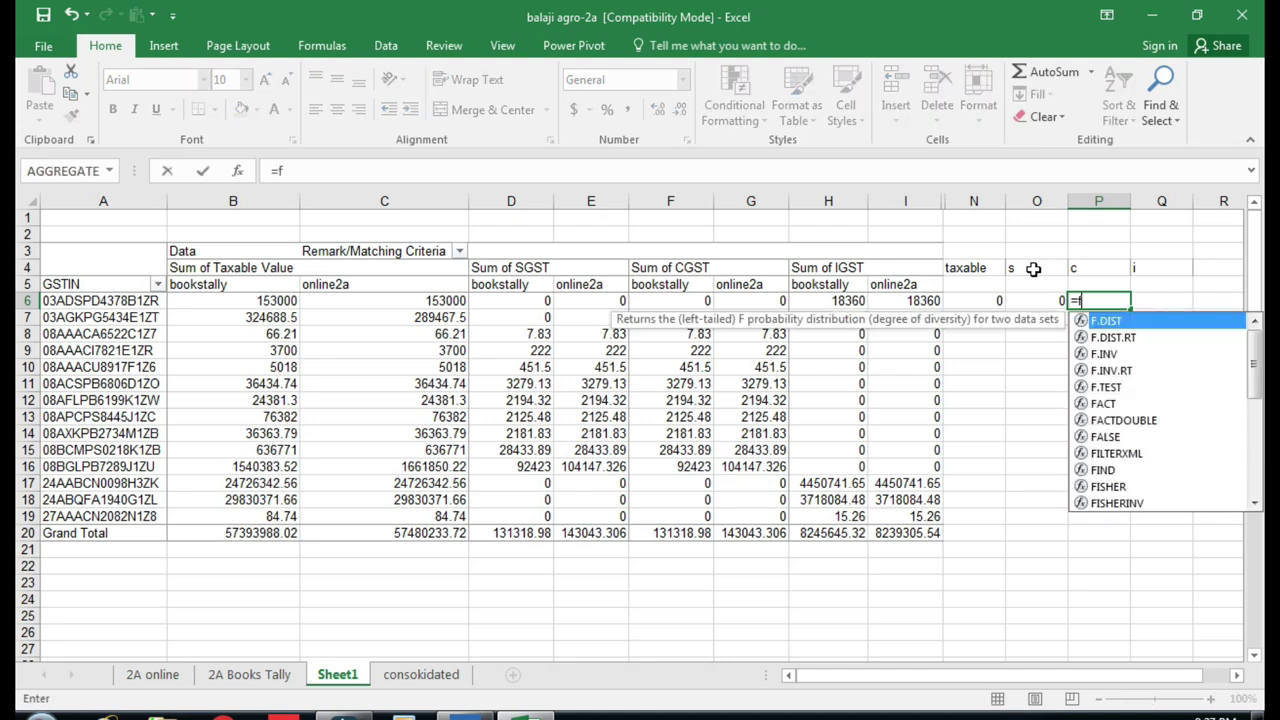
{"action": "type", "text": "6-"}
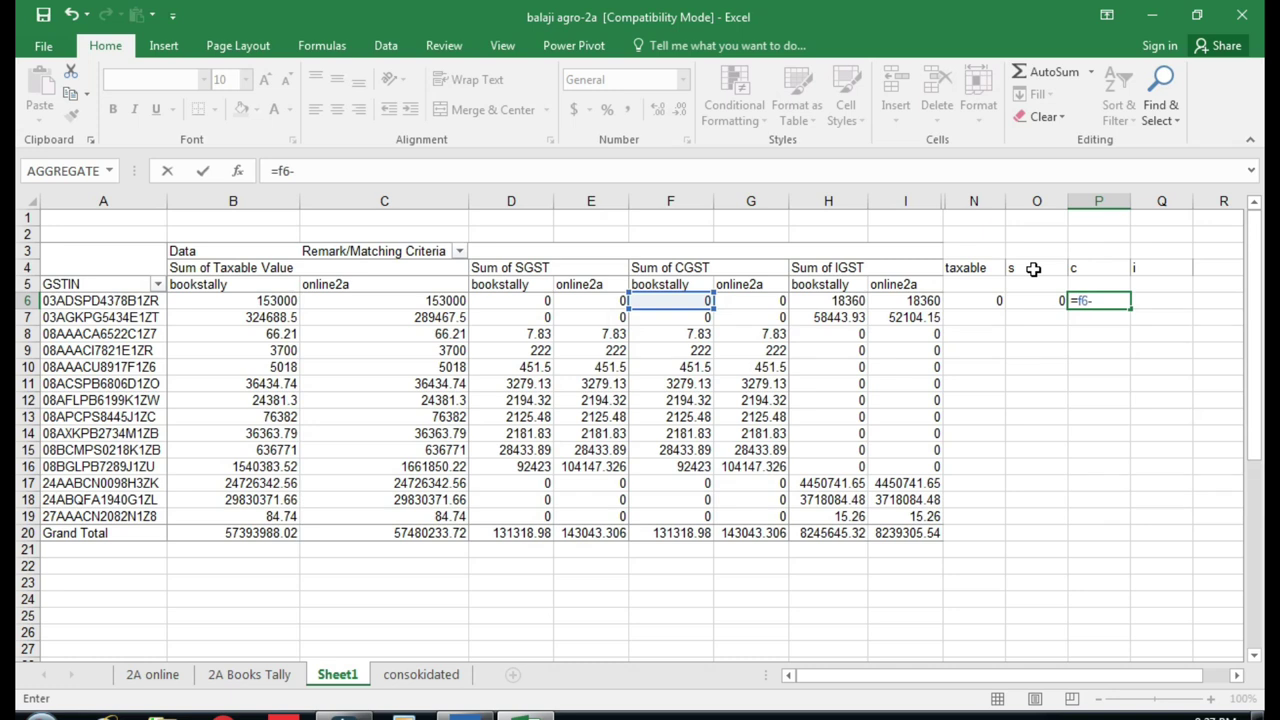
{"action": "type", "text": "g6"}
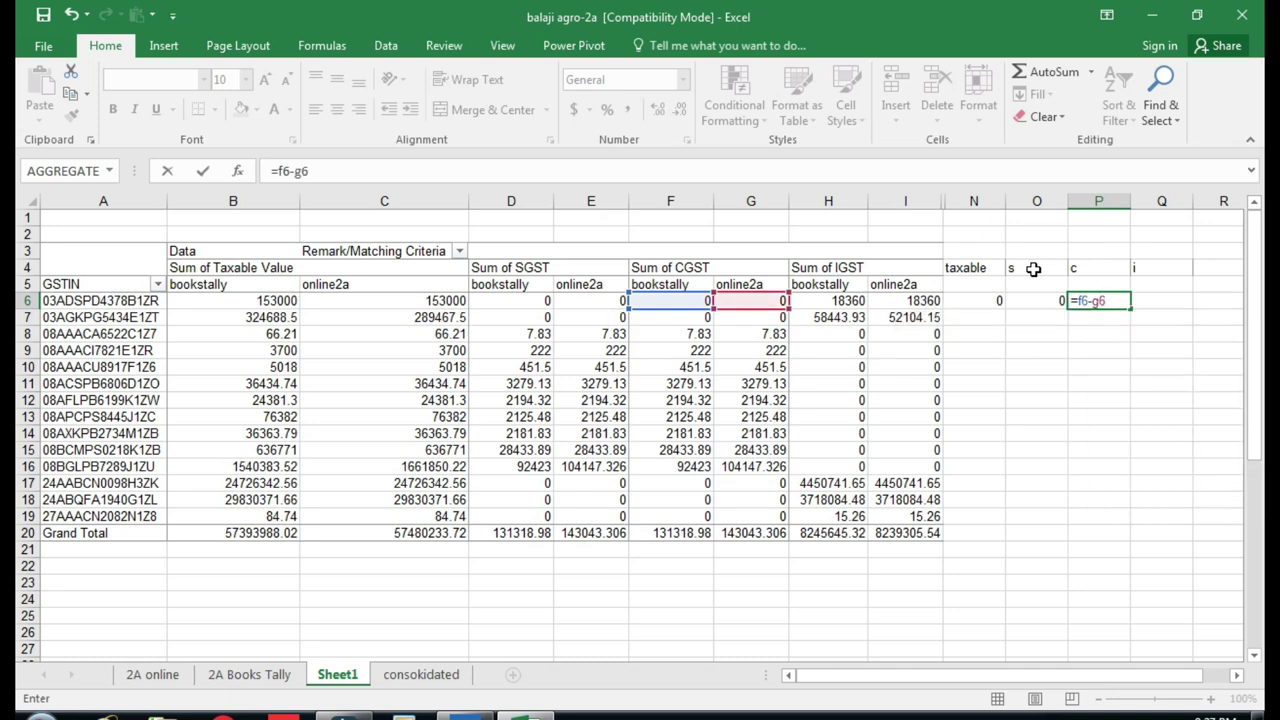
{"action": "key", "text": "Return"}
{"action": "key", "text": "Up"}
{"action": "key", "text": "Right"}
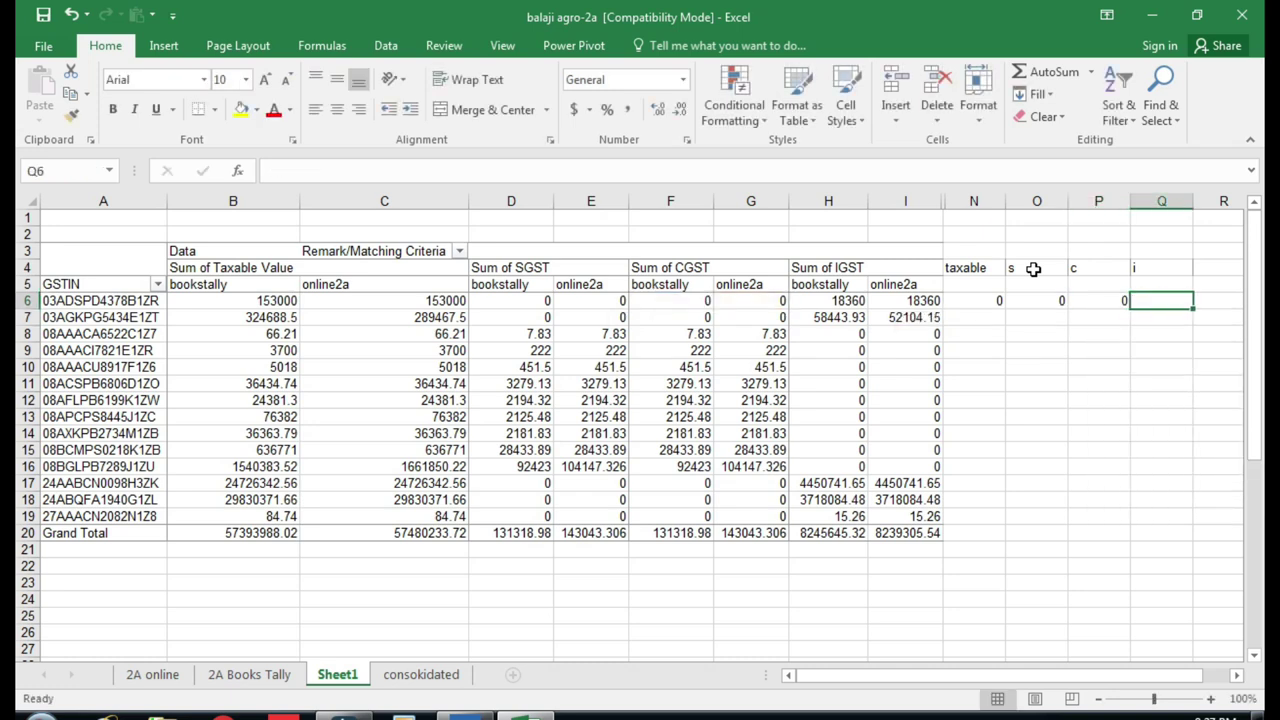
{"action": "type", "text": "=h6-i6"}
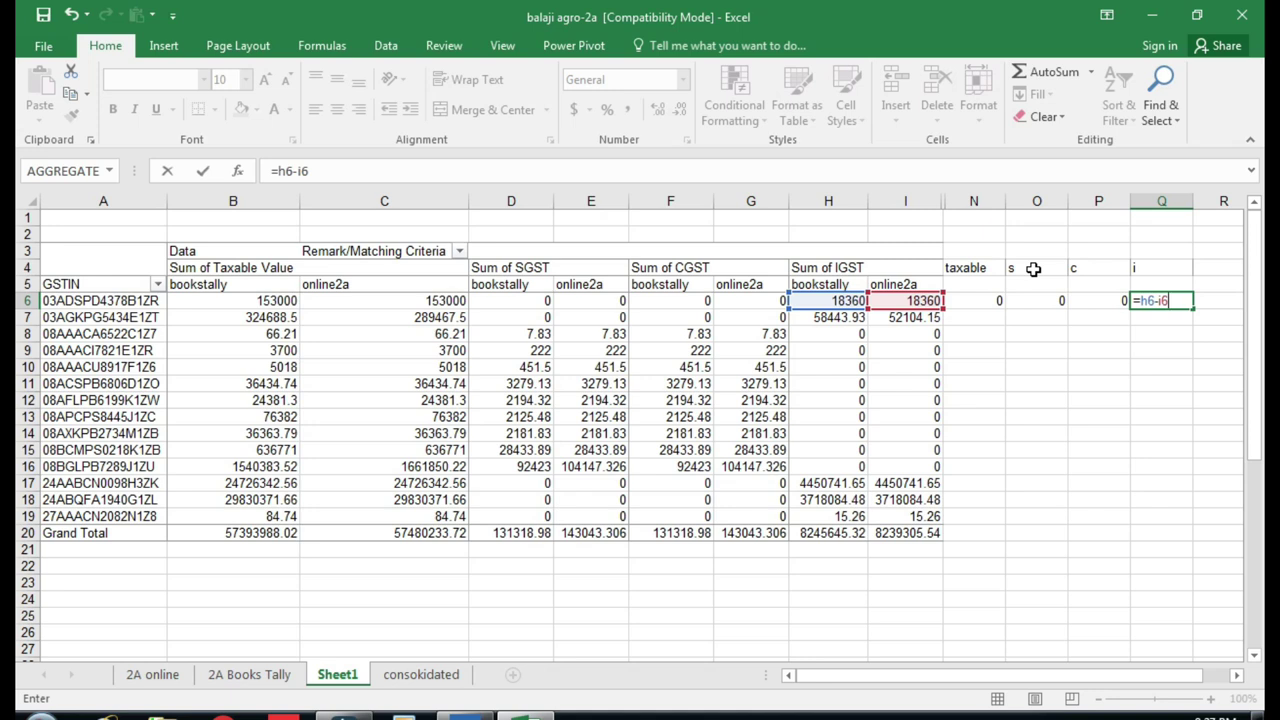
{"action": "key", "text": "Return"}
{"action": "key", "text": "Up"}
{"action": "key", "text": "Left"}
{"action": "key", "text": "Left"}
{"action": "key", "text": "Left"}
{"action": "key", "text": "Left"}
{"action": "key", "text": "Right"}
{"action": "key", "text": "Right"}
{"action": "key", "text": "Left"}
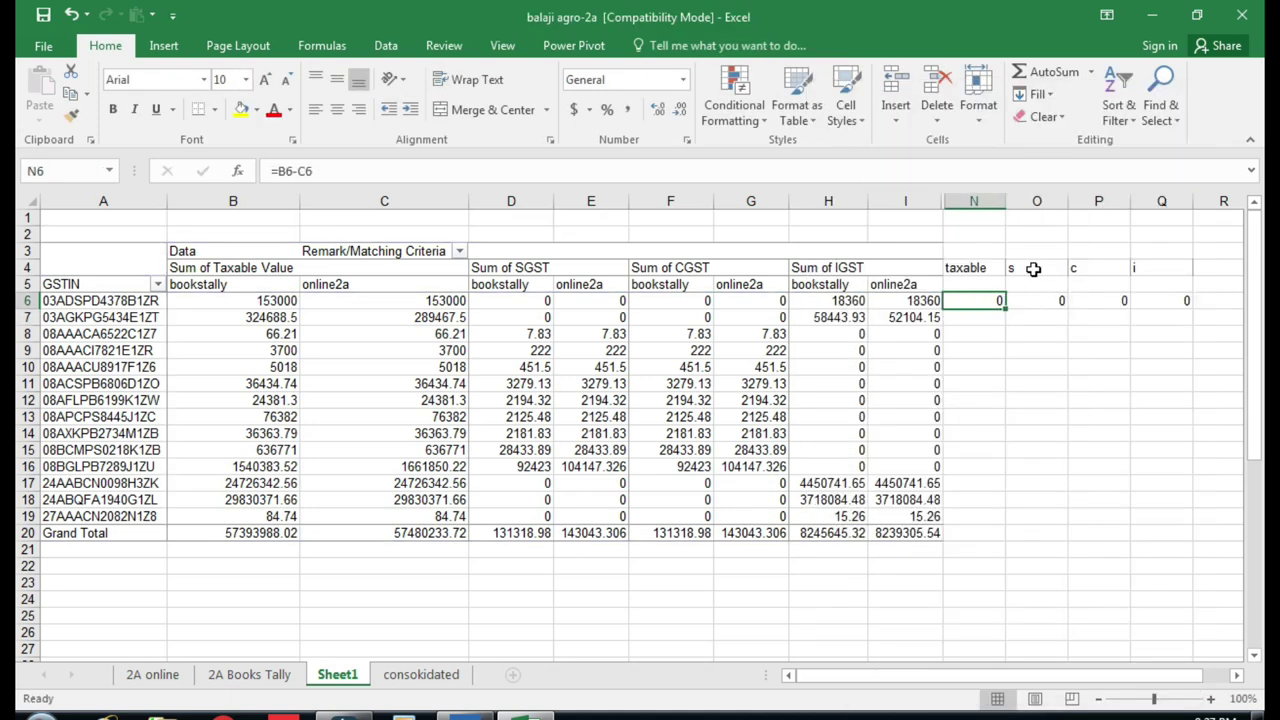
Step: Copy the N6:Q6 difference formulas down through N7:Q19 for every GSTIN
{"action": "key", "text": "shift+Right"}
{"action": "key", "text": "shift+Right"}
{"action": "key", "text": "shift+Right"}
{"action": "key", "text": "ctrl+c"}
{"action": "key", "text": "Down"}
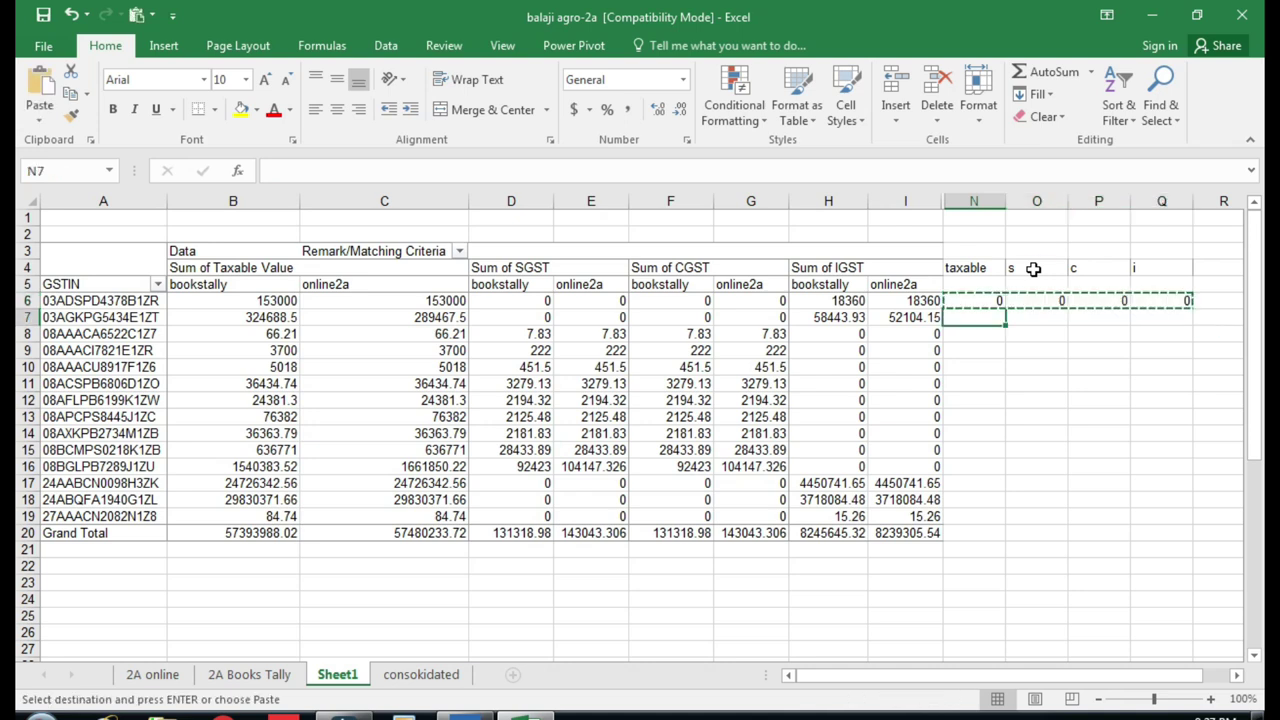
{"action": "key", "text": "shift+Down"}
{"action": "key", "text": "shift+Down"}
{"action": "key", "text": "shift+Down"}
{"action": "key", "text": "shift+Down"}
{"action": "key", "text": "shift+Down"}
{"action": "key", "text": "shift+Down"}
{"action": "key", "text": "shift+Down"}
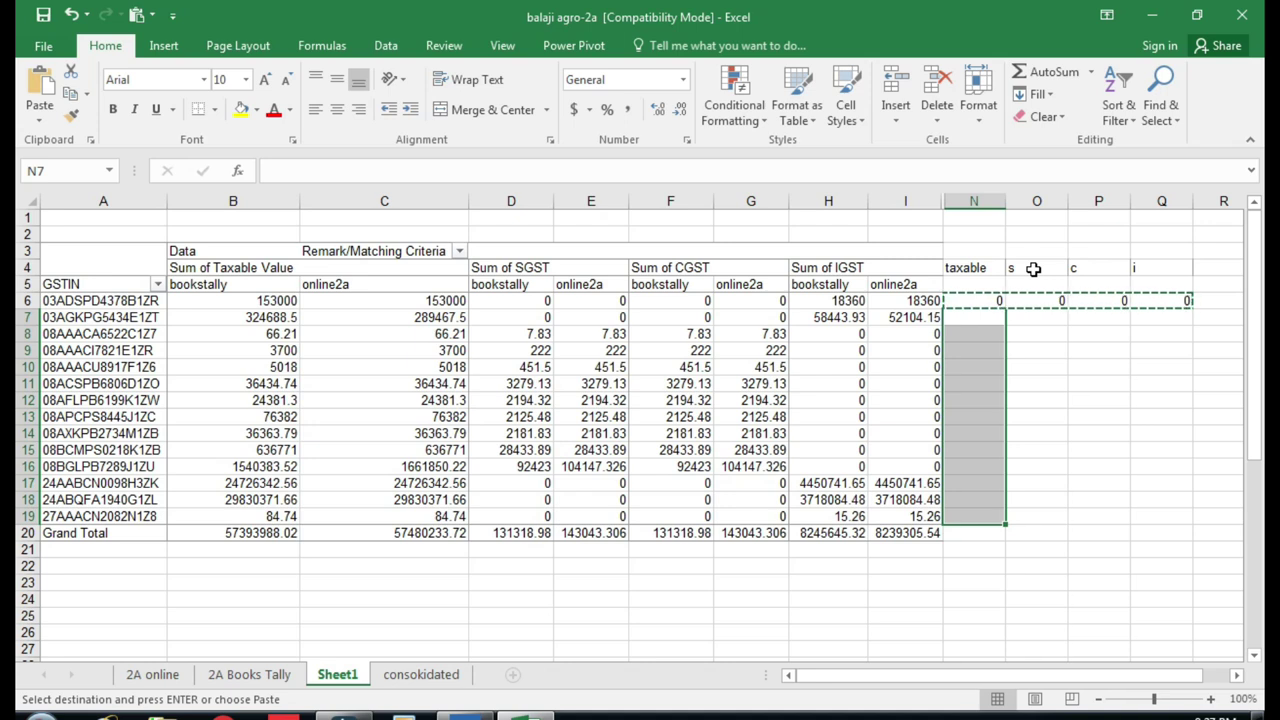
{"action": "key", "text": "Return"}
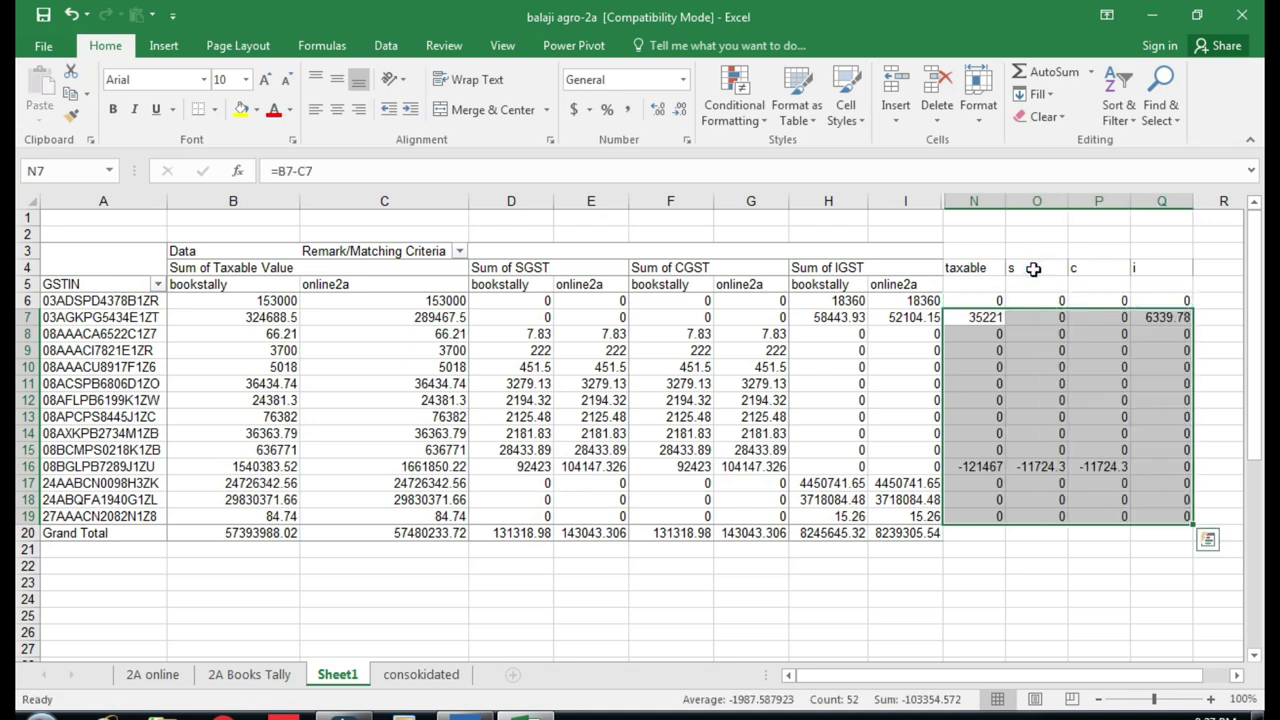
Step: Step through the taxable differences, checking the second GSTIN's mismatch
{"action": "key", "text": "Down"}
{"action": "key", "text": "Down"}
{"action": "key", "text": "Down"}
{"action": "key", "text": "Down"}
{"action": "key", "text": "Down"}
{"action": "key", "text": "Down"}
{"action": "key", "text": "Down"}
{"action": "key", "text": "Down"}
{"action": "key", "text": "Down"}
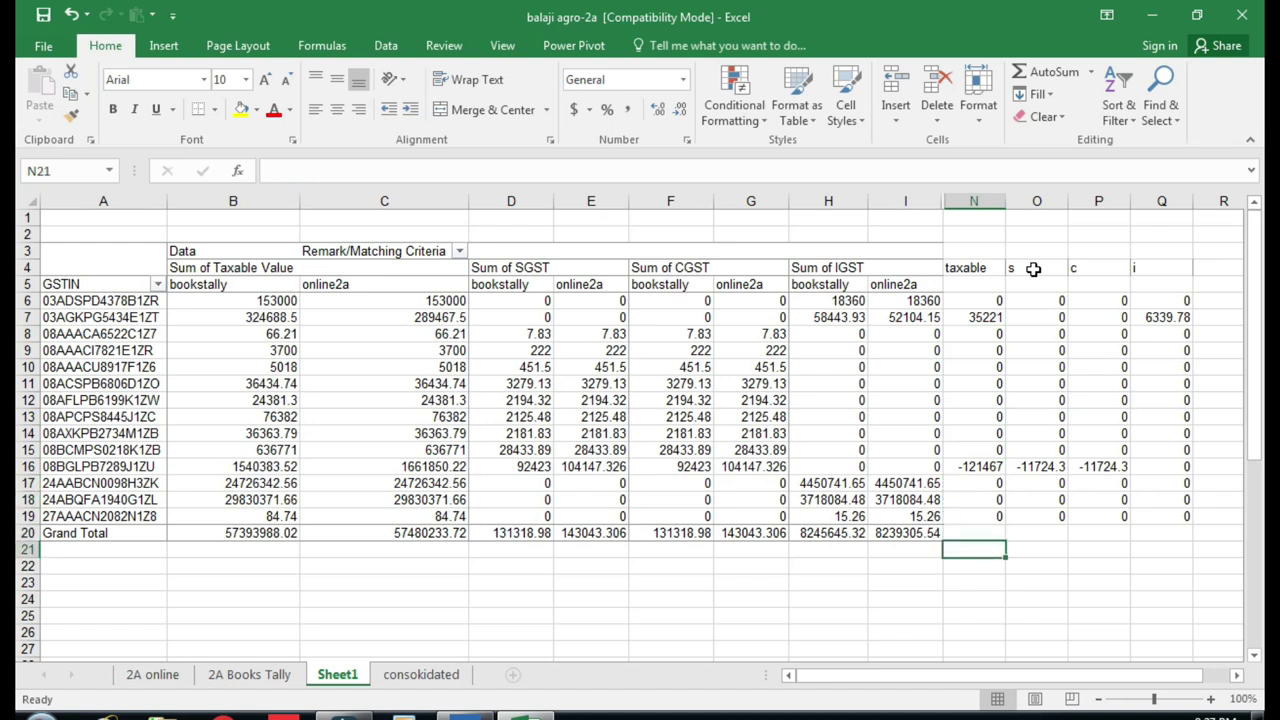
{"action": "key", "text": "Up"}
{"action": "key", "text": "Up"}
{"action": "key", "text": "Up"}
{"action": "key", "text": "Up"}
{"action": "key", "text": "Up"}
{"action": "key", "text": "Up"}
{"action": "key", "text": "Down"}
{"action": "key", "text": "Down"}
{"action": "key", "text": "Down"}
{"action": "key", "text": "Down"}
{"action": "key", "text": "Down"}
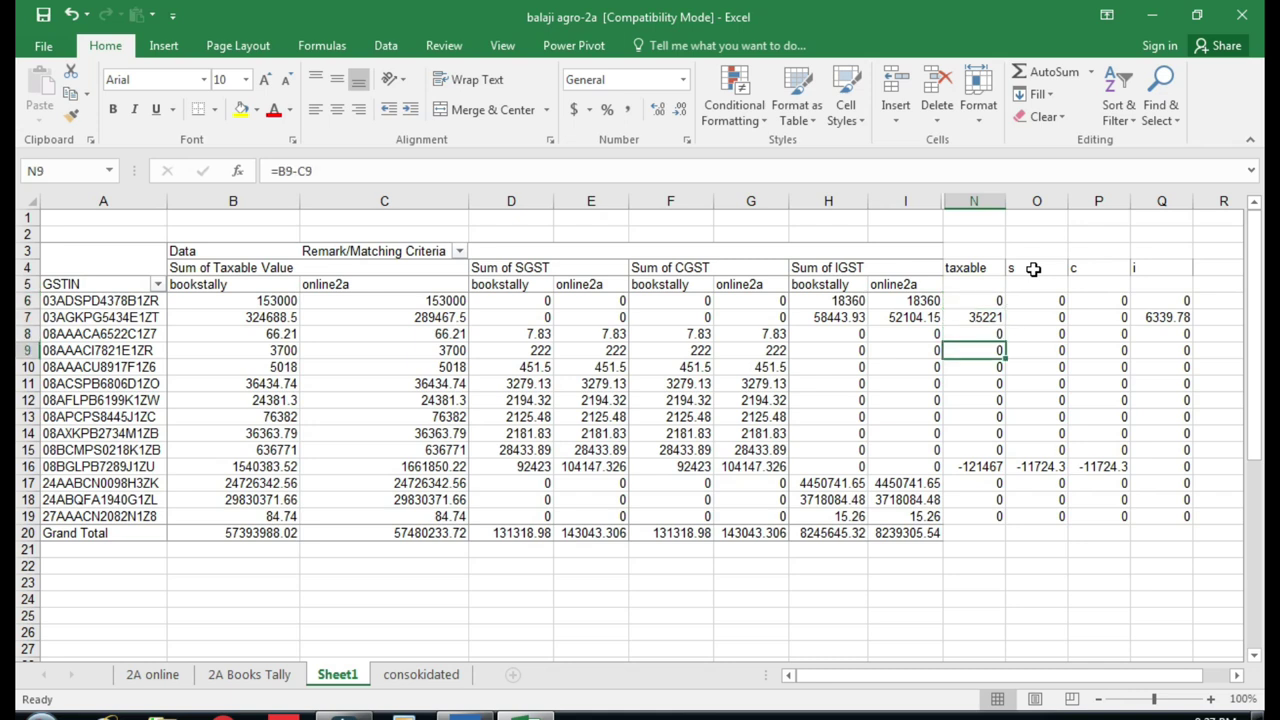
{"action": "key", "text": "Up"}
{"action": "key", "text": "Up"}
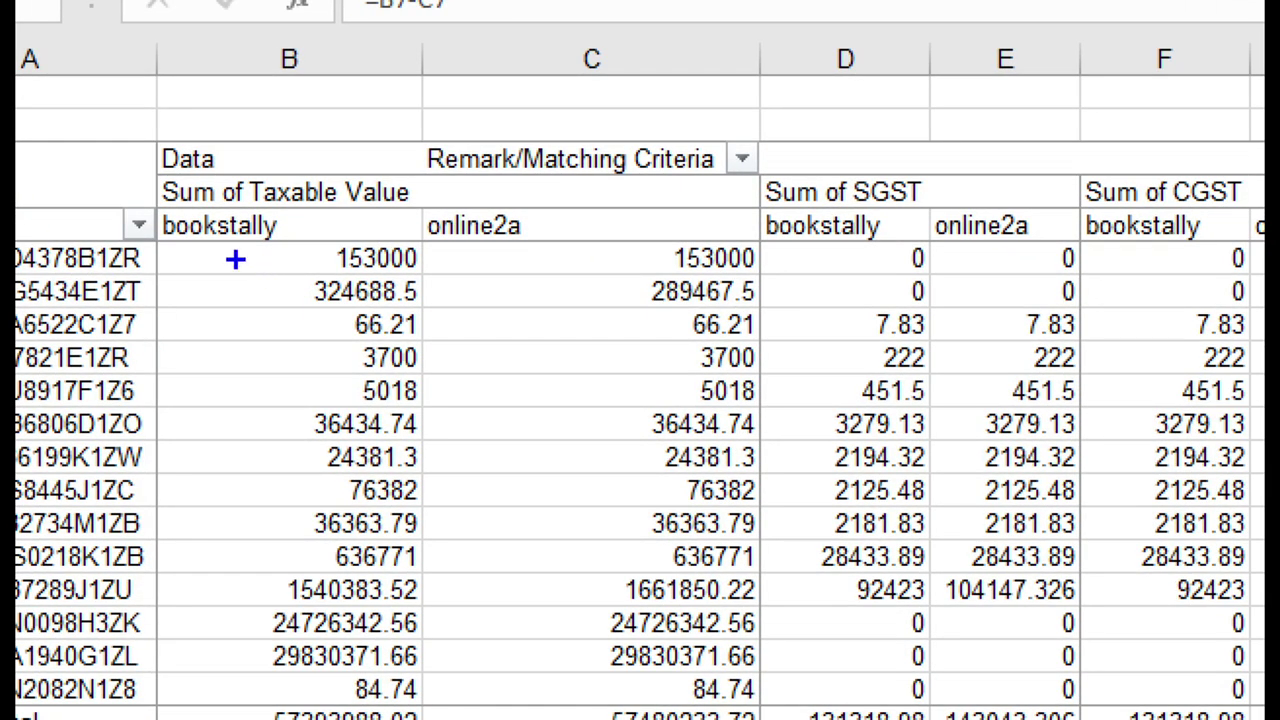
{"action": "left_click_drag", "start_coordinate": [214, 275], "coordinate": [430, 306]}
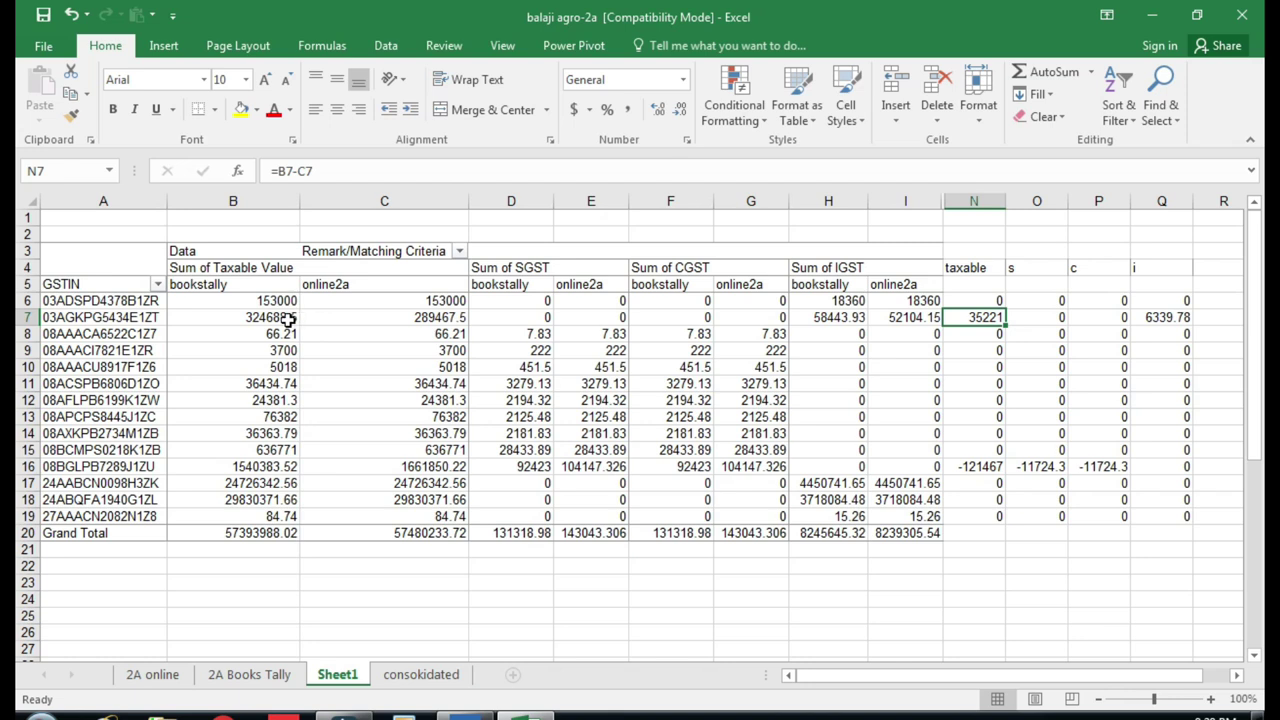
{"action": "left_click", "coordinate": [292, 318]}
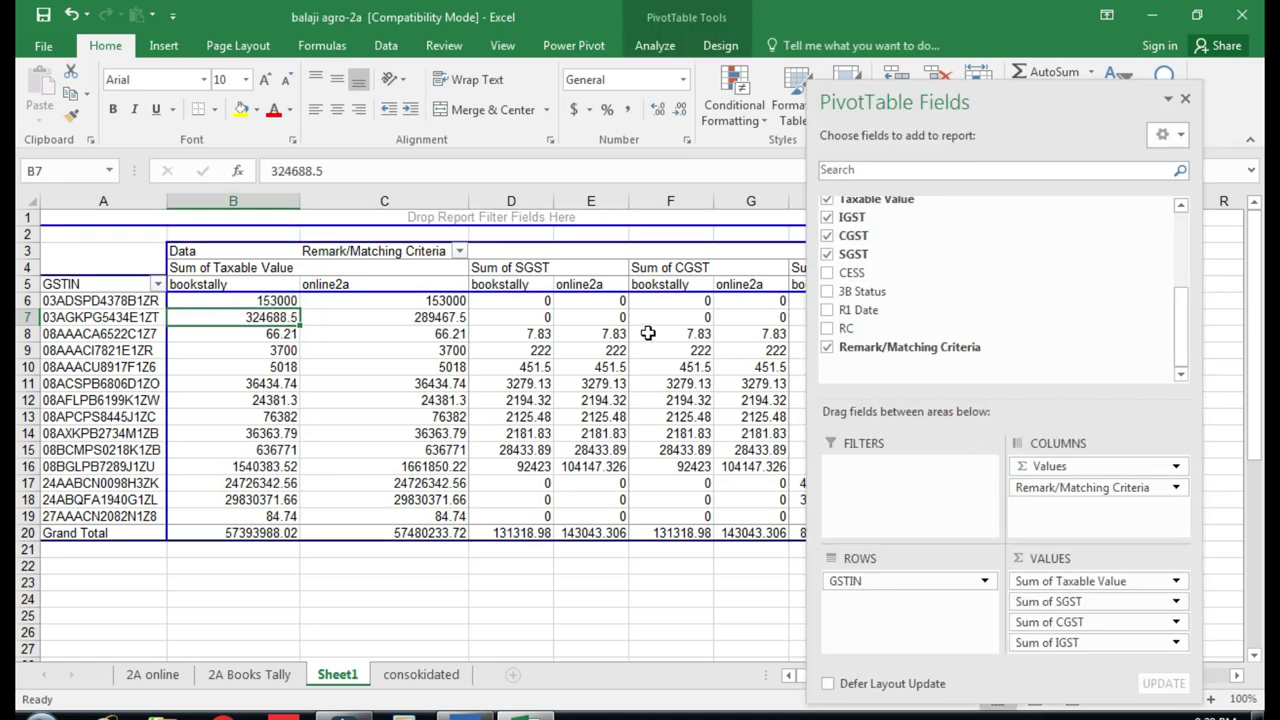
{"action": "left_click", "coordinate": [438, 318]}
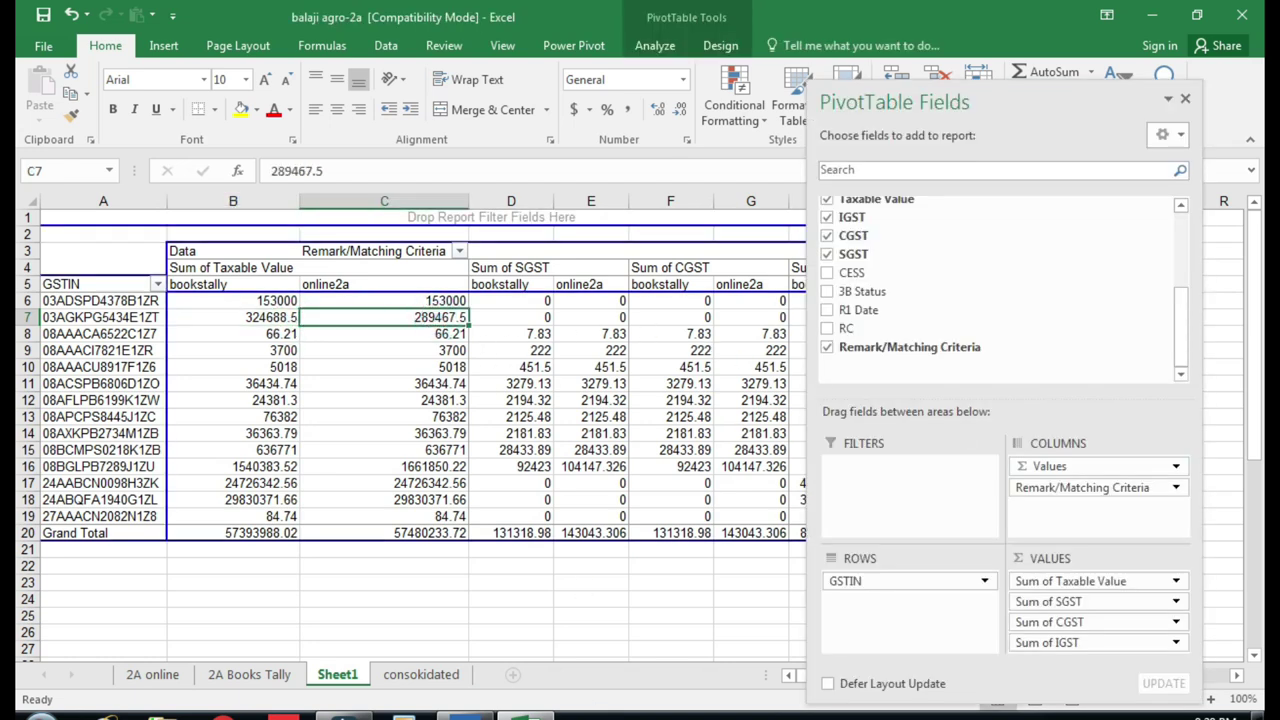
{"action": "left_click", "coordinate": [665, 618]}
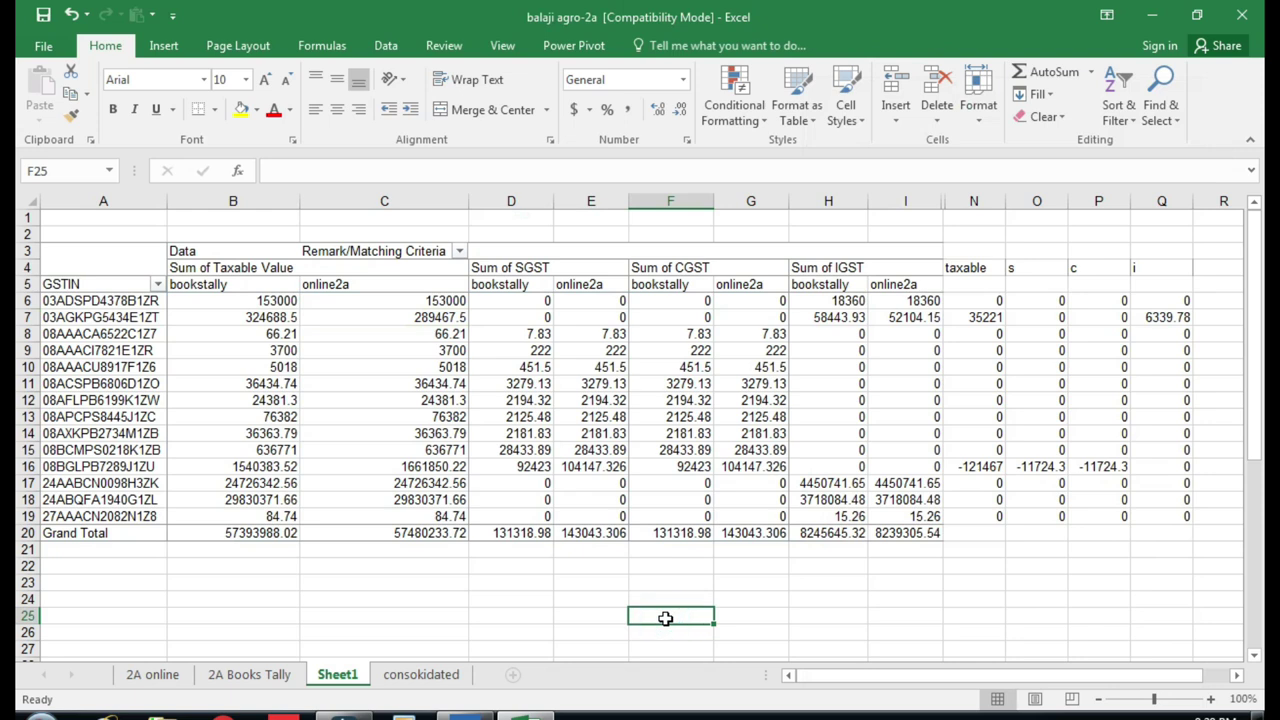
{"action": "key", "text": "Up"}
{"action": "key", "text": "Up"}
{"action": "key", "text": "Up"}
{"action": "key", "text": "Up"}
{"action": "key", "text": "Up"}
{"action": "key", "text": "Right"}
{"action": "key", "text": "Right"}
{"action": "key", "text": "Up"}
{"action": "key", "text": "Up"}
{"action": "left_click", "coordinate": [607, 602]}
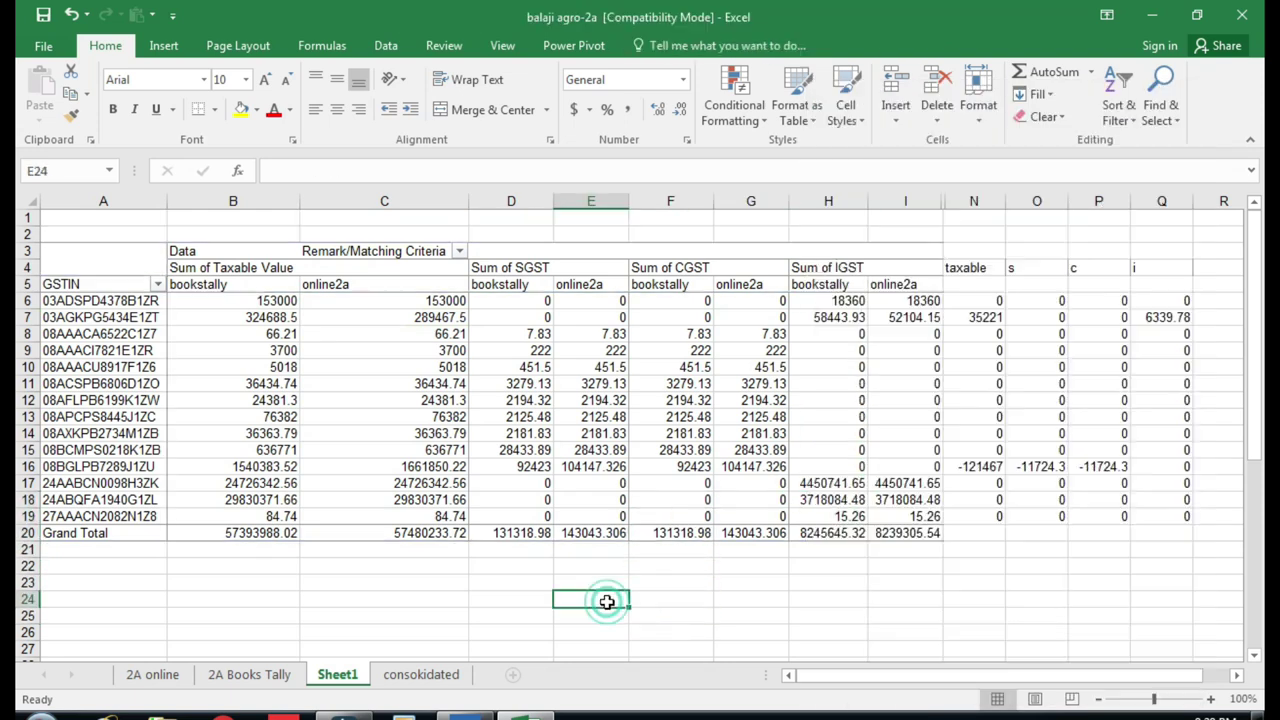
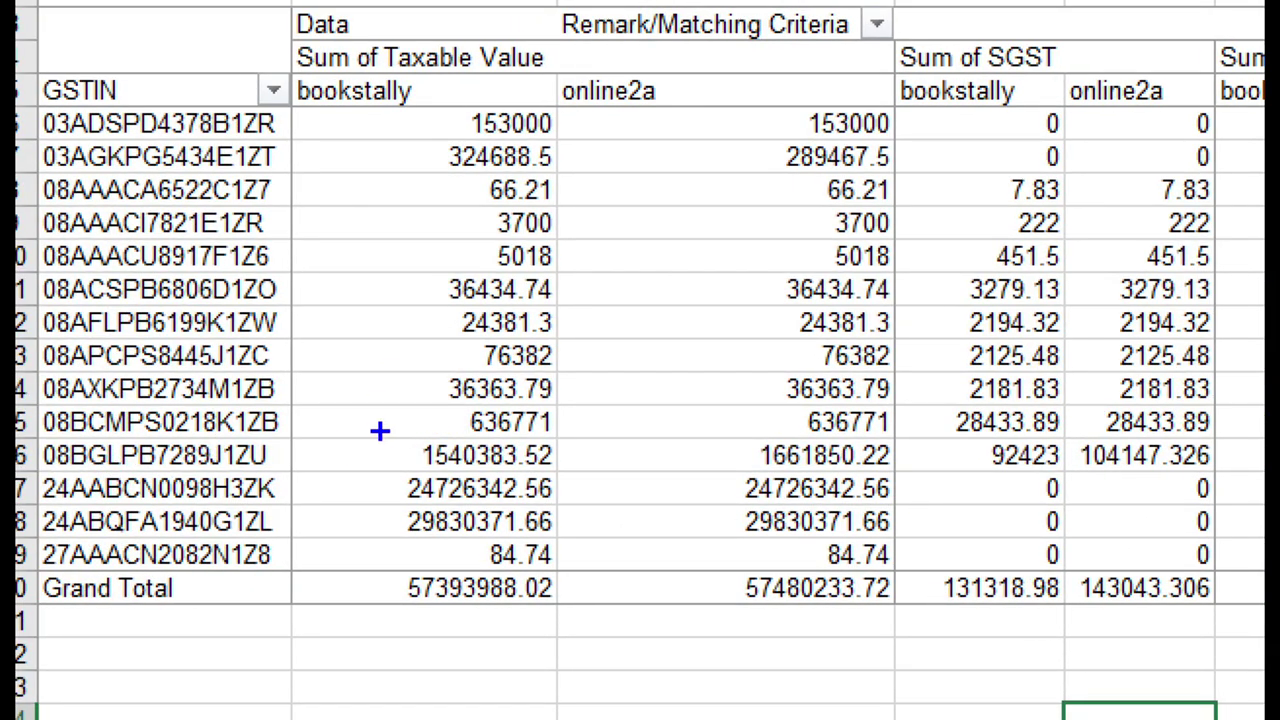
Step: Review the difference formulas beside the pivot, including row 16's IGST difference
{"action": "left_click_drag", "start_coordinate": [374, 432], "coordinate": [560, 473]}
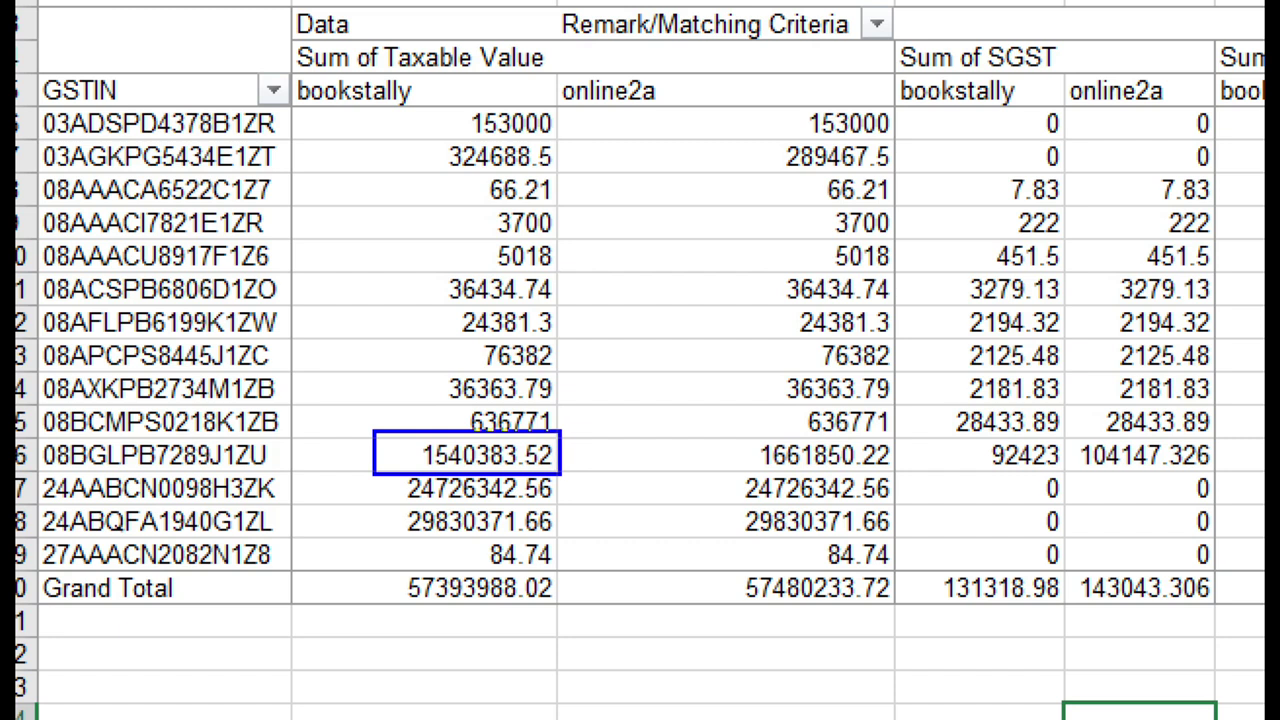
{"action": "left_click_drag", "start_coordinate": [694, 432], "coordinate": [896, 474]}
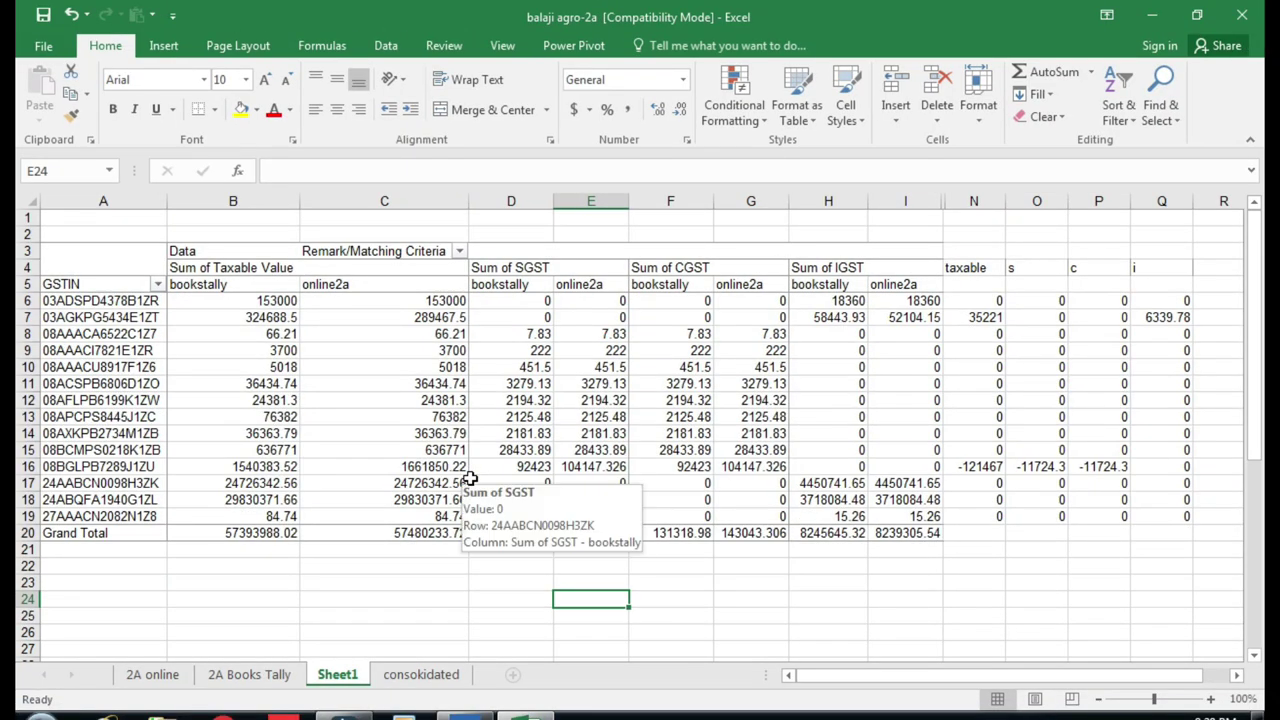
{"action": "key", "text": "Right"}
{"action": "key", "text": "Right"}
{"action": "key", "text": "Right"}
{"action": "key", "text": "Right"}
{"action": "key", "text": "Right"}
{"action": "key", "text": "Up"}
{"action": "key", "text": "Up"}
{"action": "key", "text": "Up"}
{"action": "key", "text": "Up"}
{"action": "key", "text": "Up"}
{"action": "key", "text": "Up"}
{"action": "key", "text": "Up"}
{"action": "key", "text": "Up"}
{"action": "key", "text": "Left"}
{"action": "key", "text": "Right"}
{"action": "key", "text": "Right"}
{"action": "key", "text": "Right"}
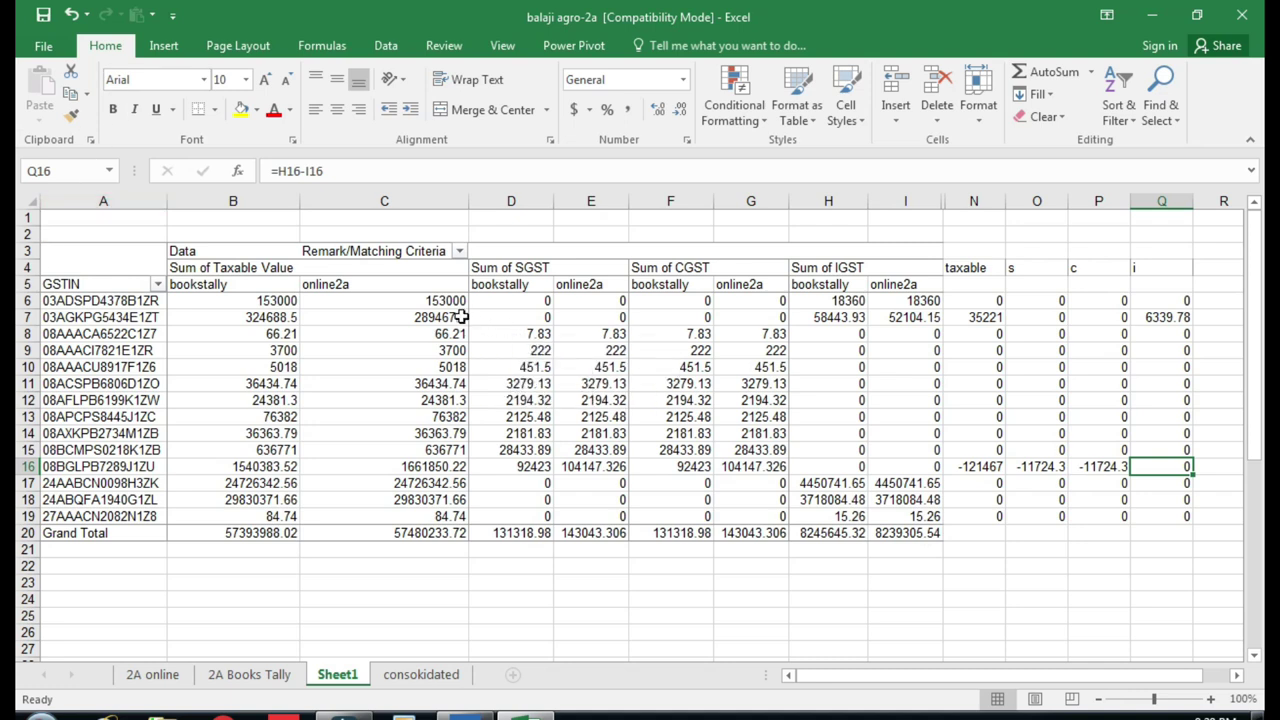
{"action": "left_click", "coordinate": [256, 318]}
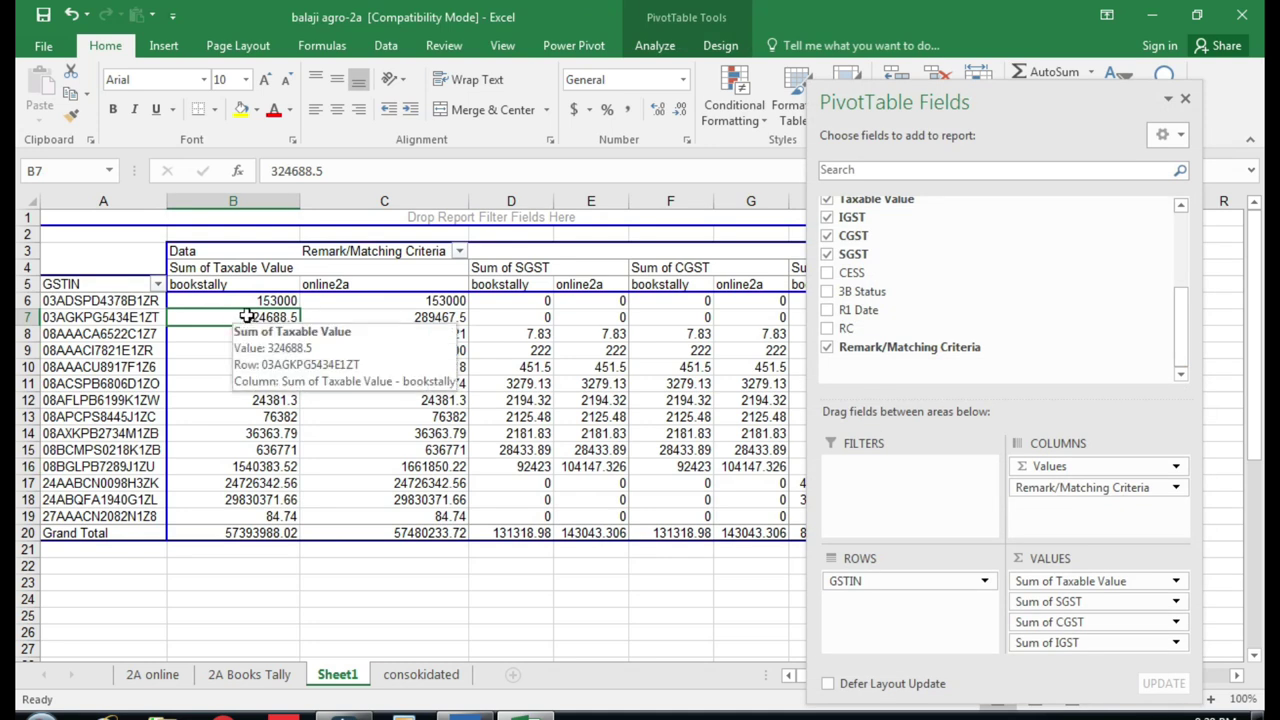
{"action": "double_click", "coordinate": [246, 316]}
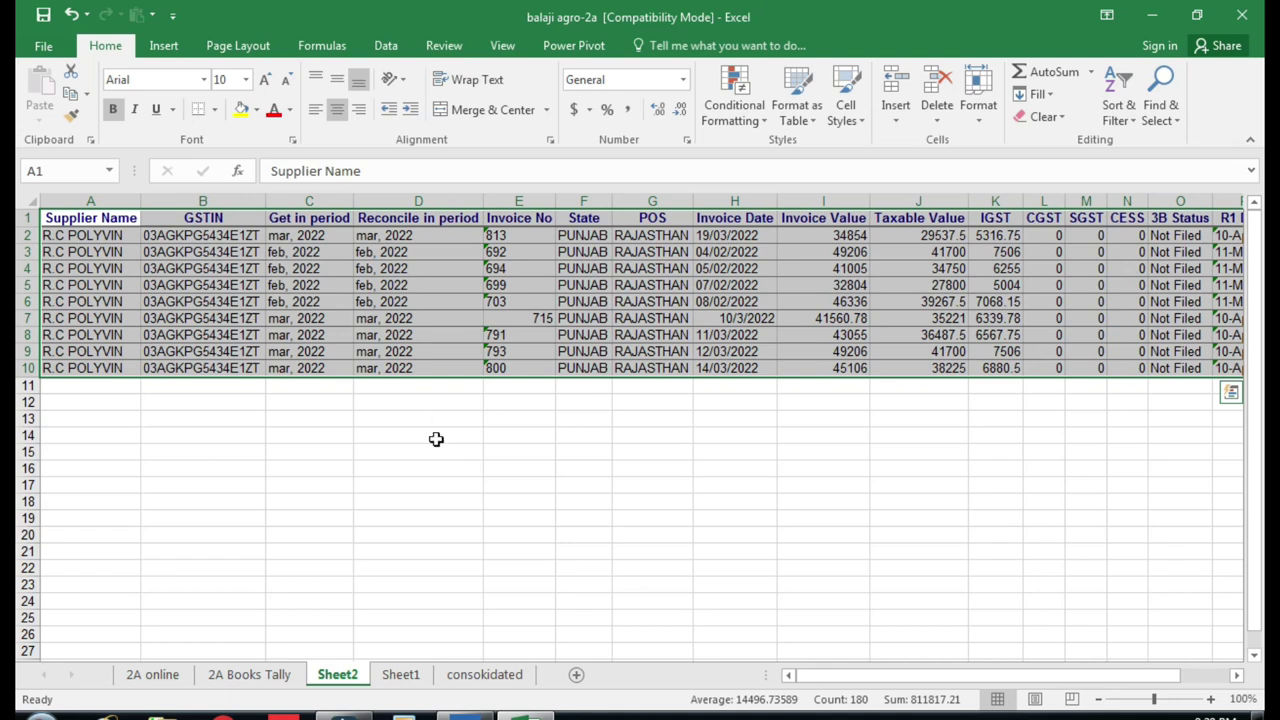
{"action": "left_click", "coordinate": [436, 439]}
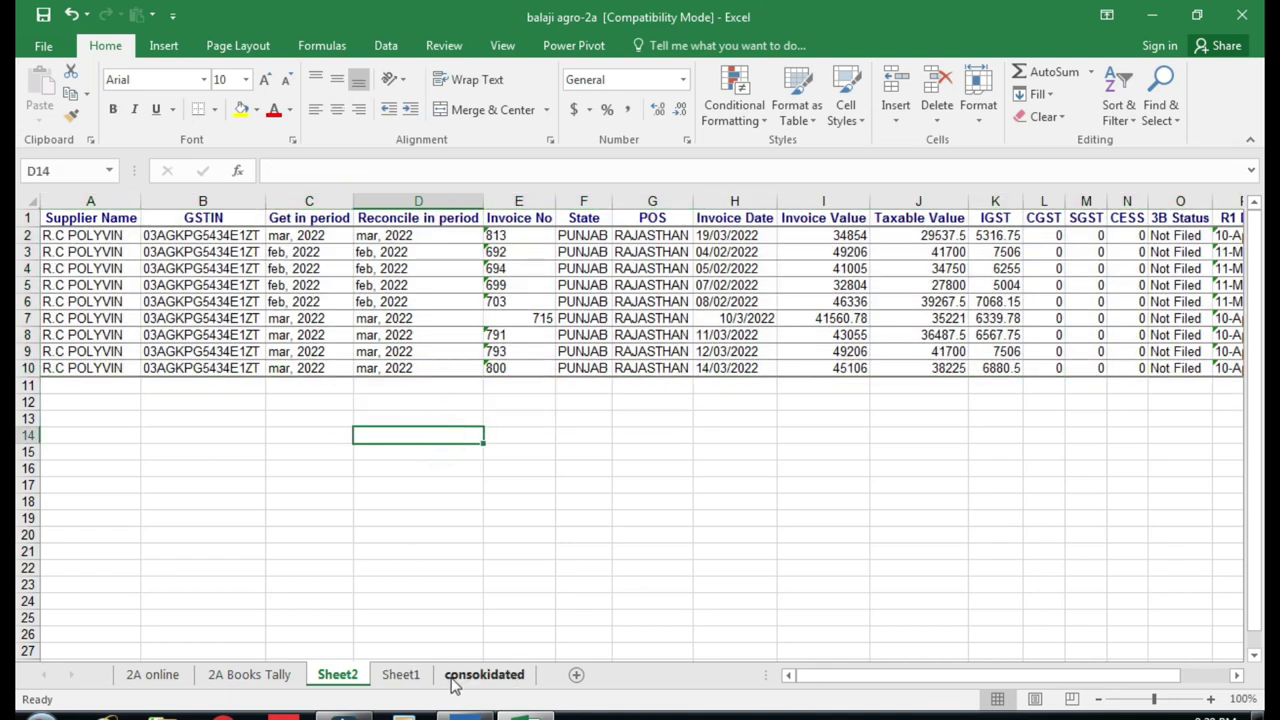
{"action": "left_click", "coordinate": [400, 674]}
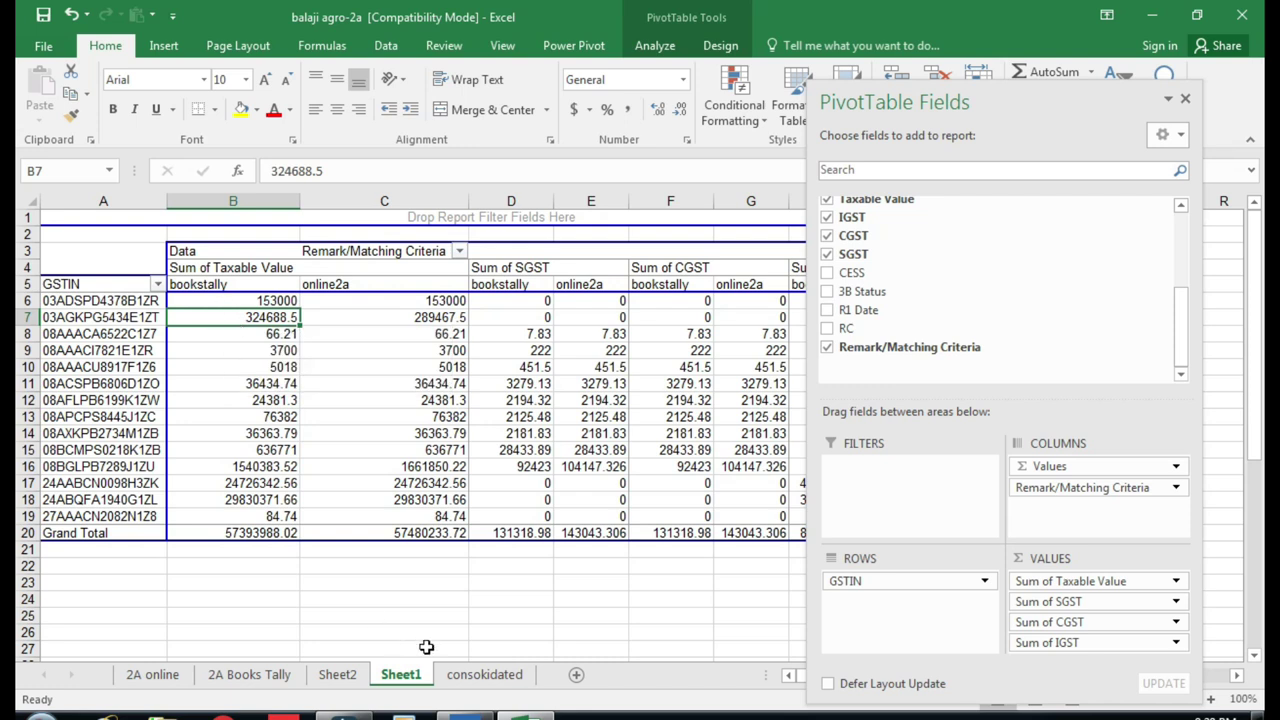
{"action": "left_click", "coordinate": [340, 676]}
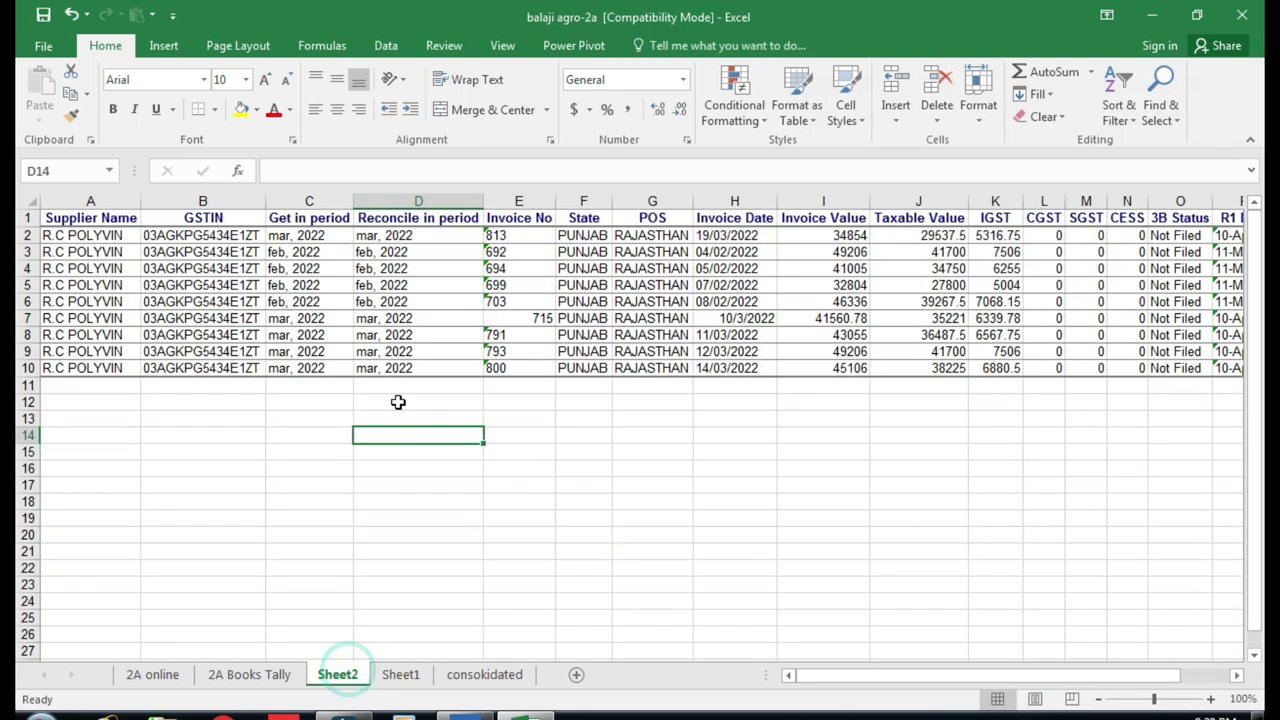
{"action": "left_click", "coordinate": [340, 484]}
{"action": "left_click_drag", "start_coordinate": [221, 235], "coordinate": [220, 366]}
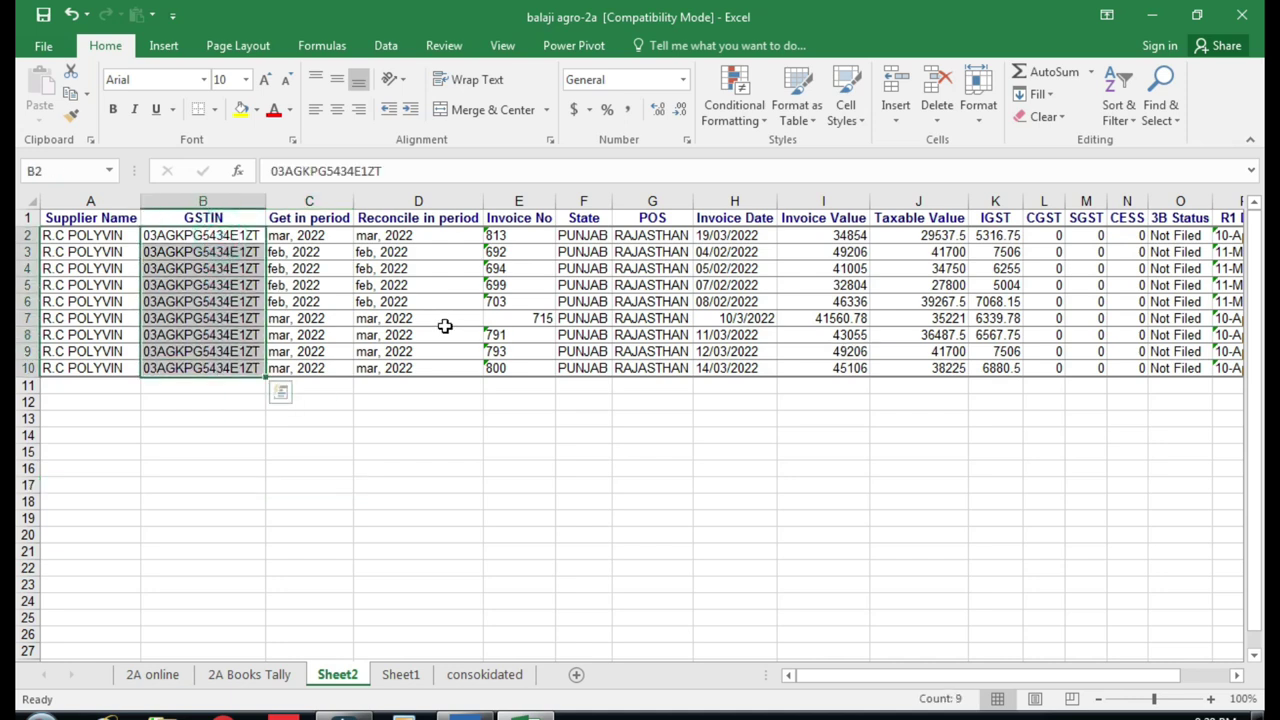
Step: Drill into the 289467.5 online2a taxable total, creating Sheet3 with its 8 invoice rows
{"action": "left_click", "coordinate": [401, 676]}
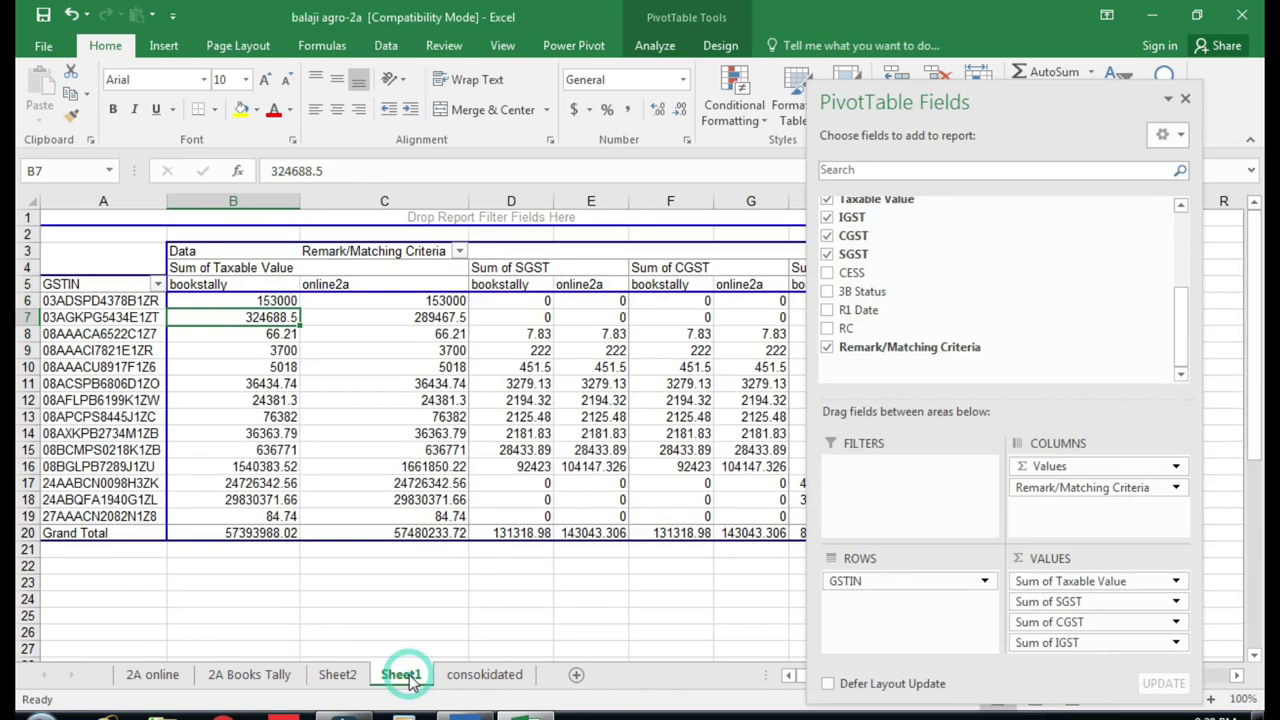
{"action": "left_click", "coordinate": [397, 318]}
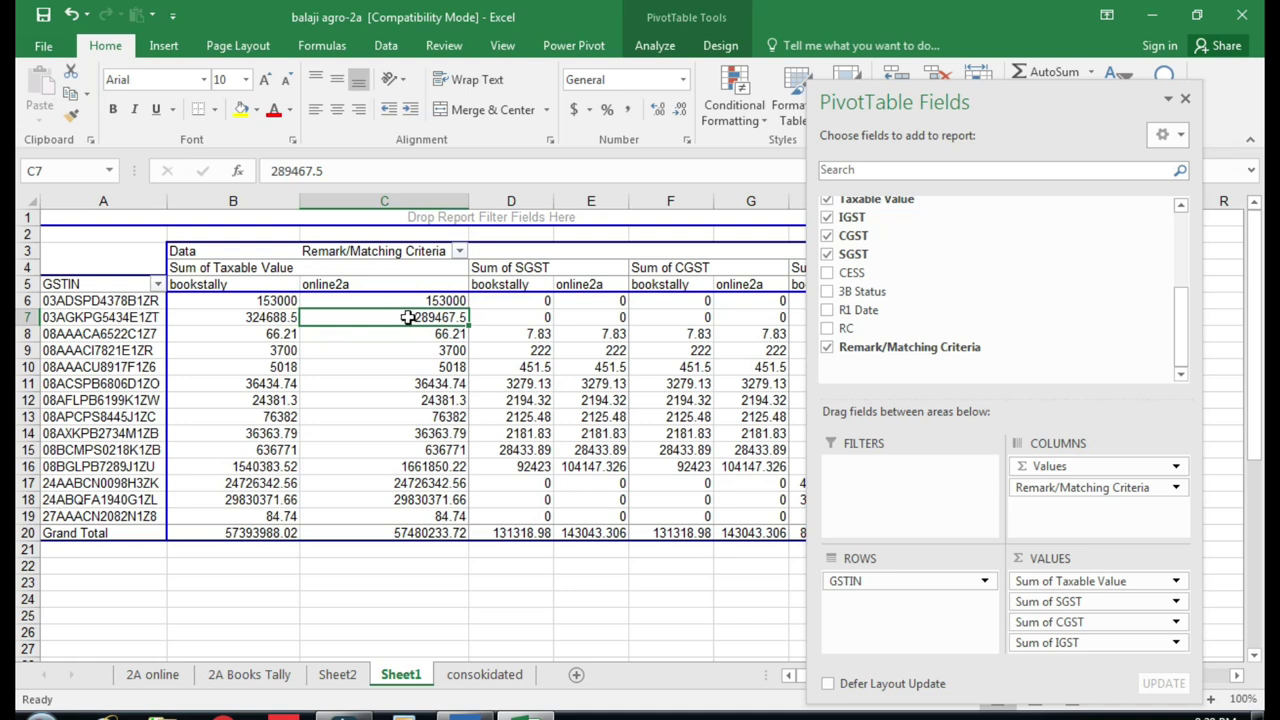
{"action": "double_click", "coordinate": [408, 318]}
{"action": "left_click", "coordinate": [441, 451]}
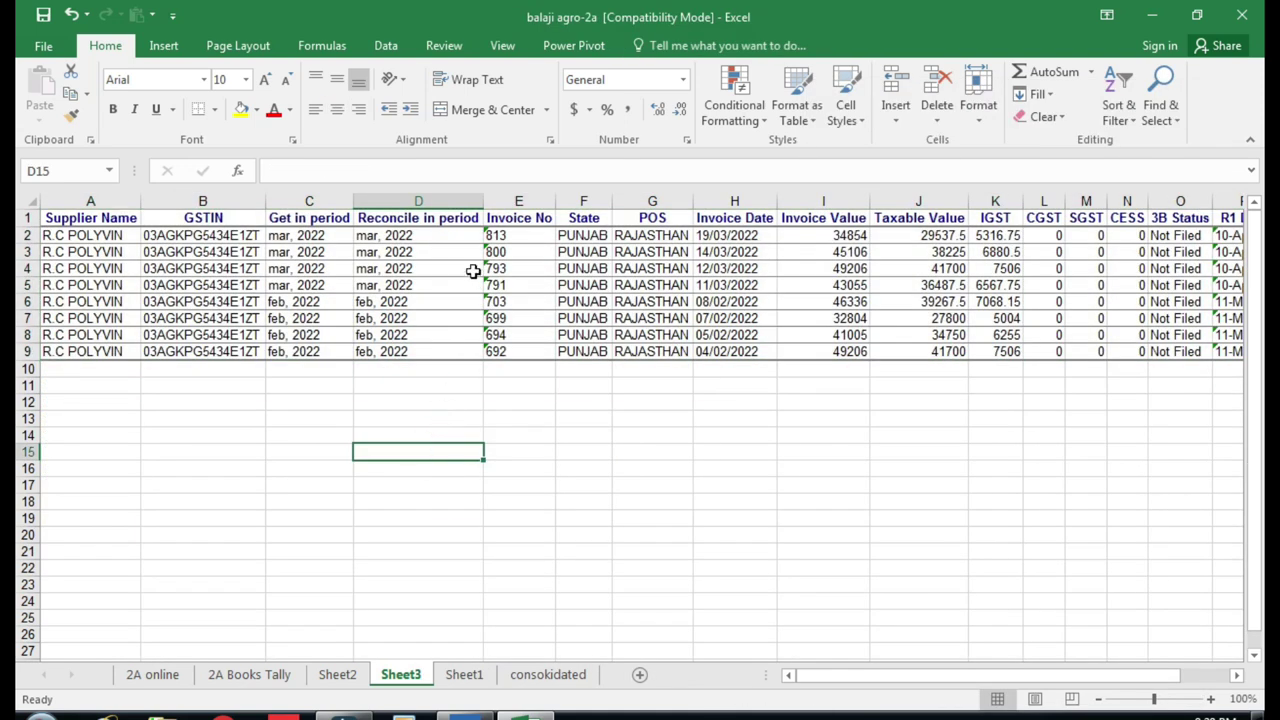
Step: Copy Sheet3's eight online2a invoice rows, A2:R9
{"action": "left_click", "coordinate": [152, 237]}
{"action": "key", "text": "Left"}
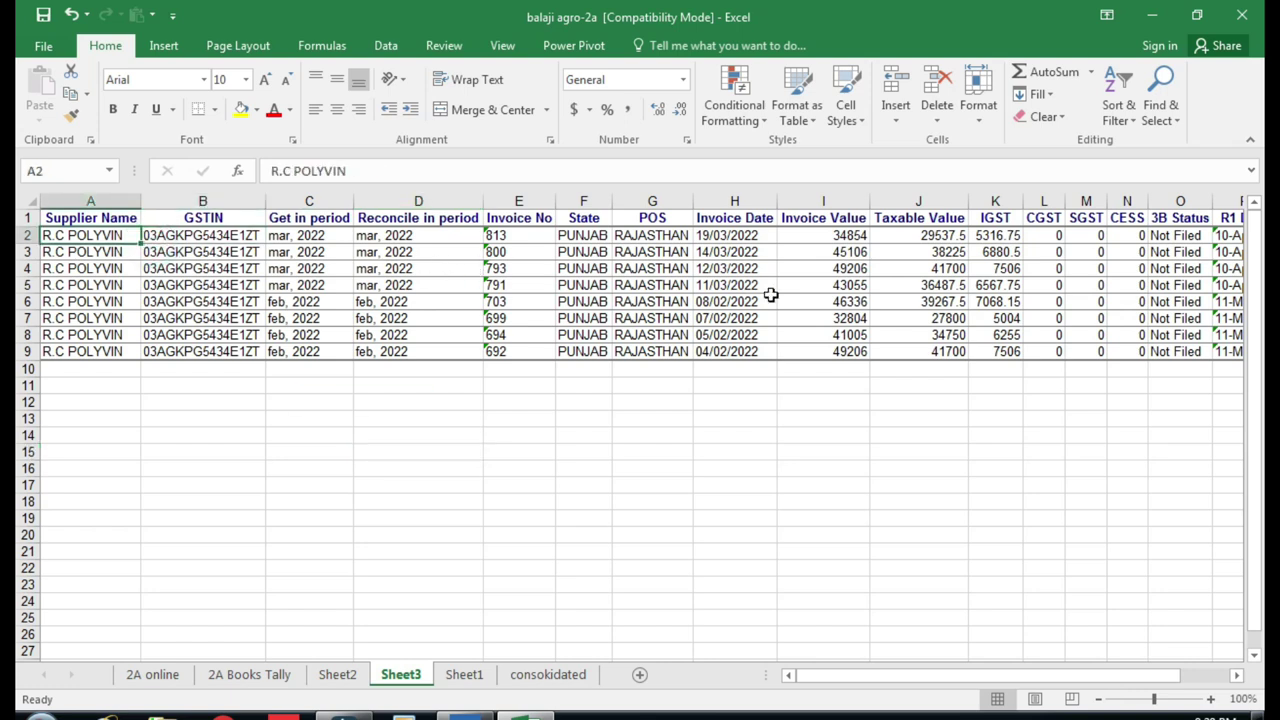
{"action": "key", "text": "shift+Down"}
{"action": "key", "text": "shift+Down"}
{"action": "key", "text": "shift+Down"}
{"action": "key", "text": "shift+Down"}
{"action": "key", "text": "shift+Down"}
{"action": "key", "text": "shift+Down"}
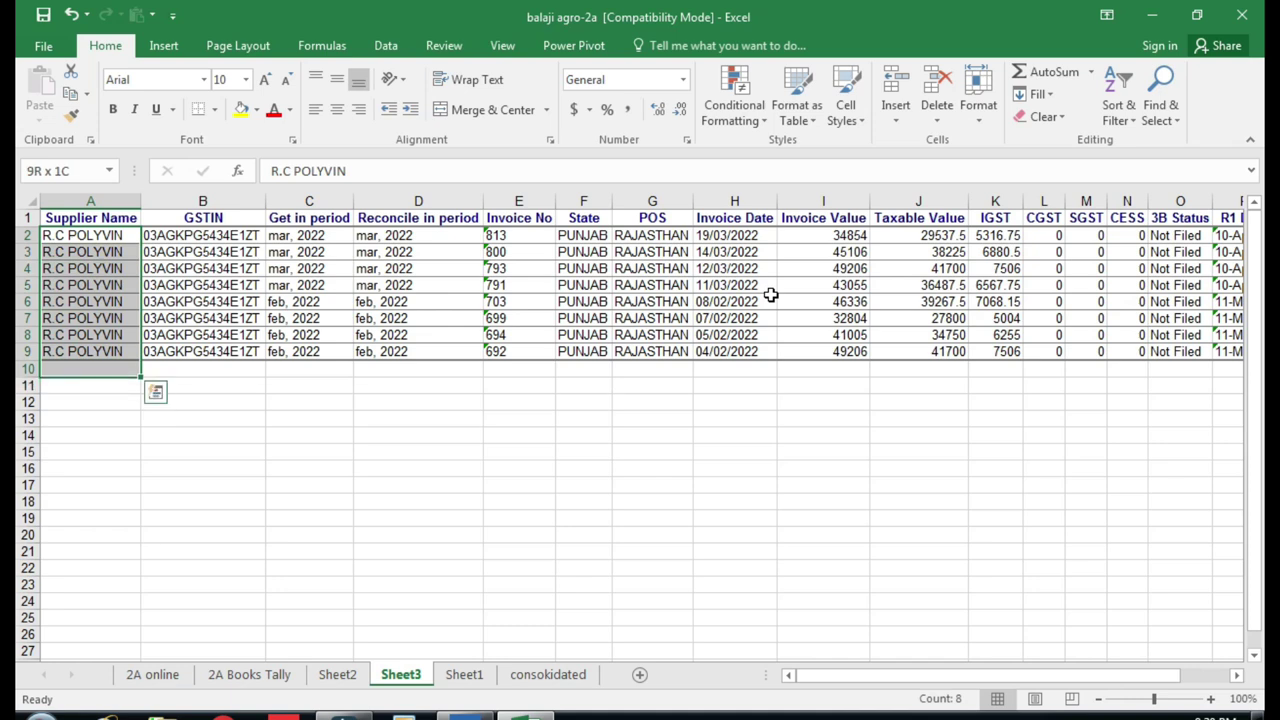
{"action": "key", "text": "ctrl+q"}
{"action": "key", "text": "Escape"}
{"action": "key", "text": "shift+Up"}
{"action": "key", "text": "ctrl+shift+Right"}
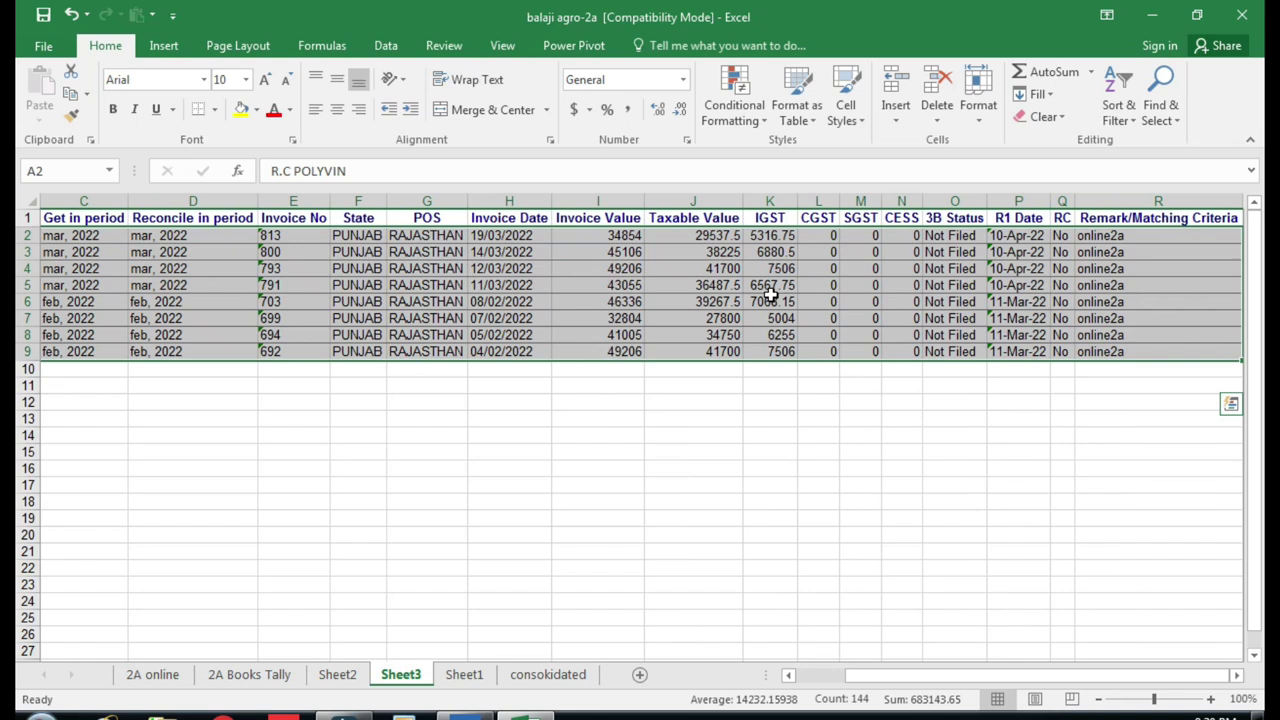
{"action": "key", "text": "ctrl+c"}
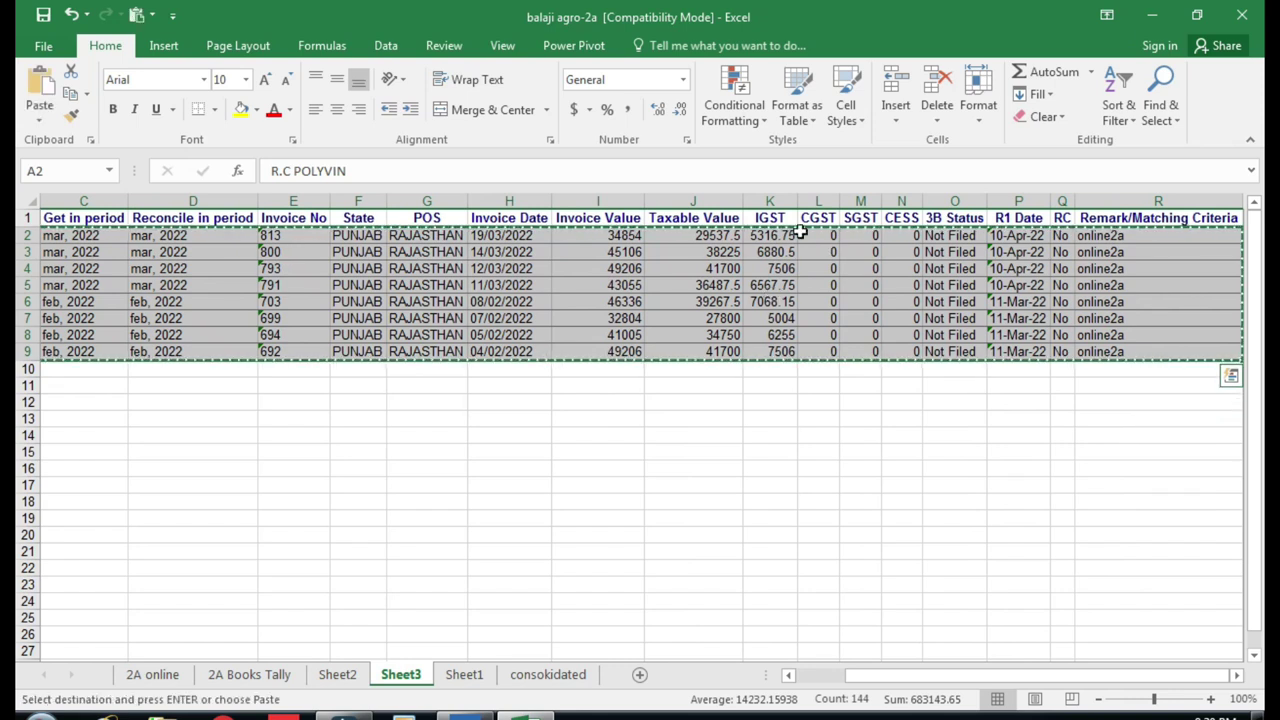
Step: Paste them at A11 on Sheet2 below the bookstally rows and check the Remark column
{"action": "left_click", "coordinate": [338, 675]}
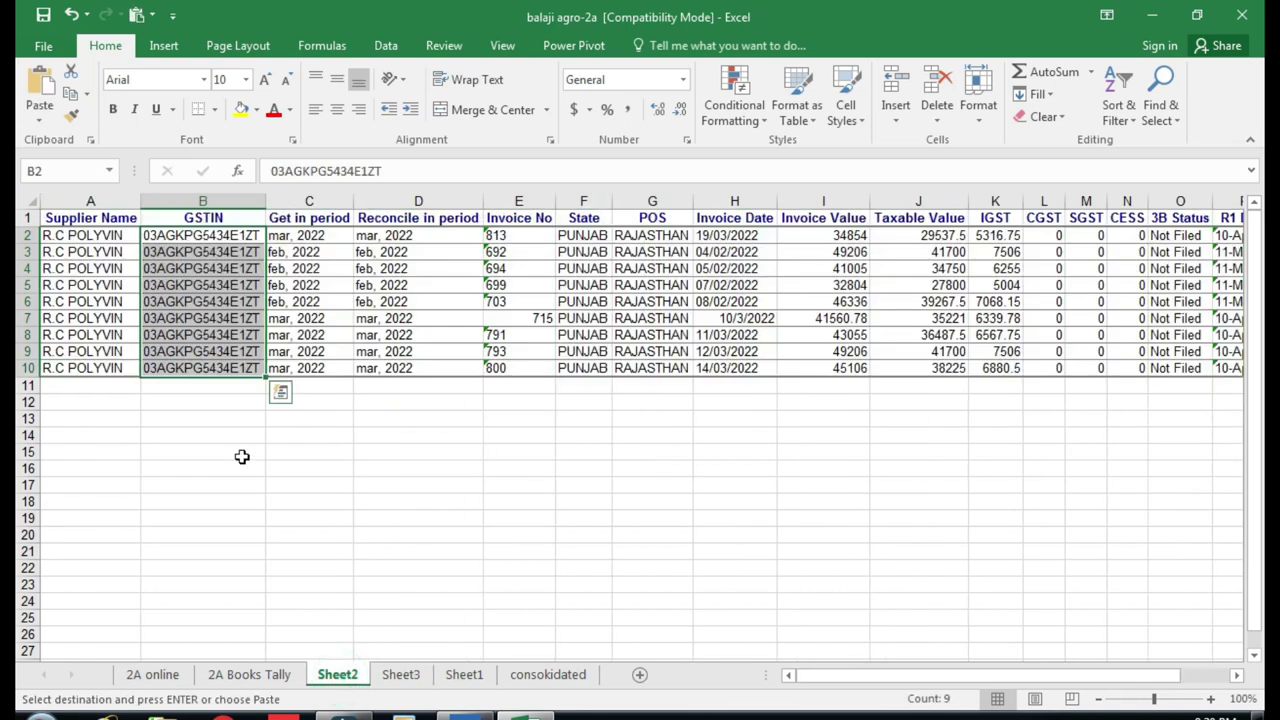
{"action": "left_click", "coordinate": [72, 387]}
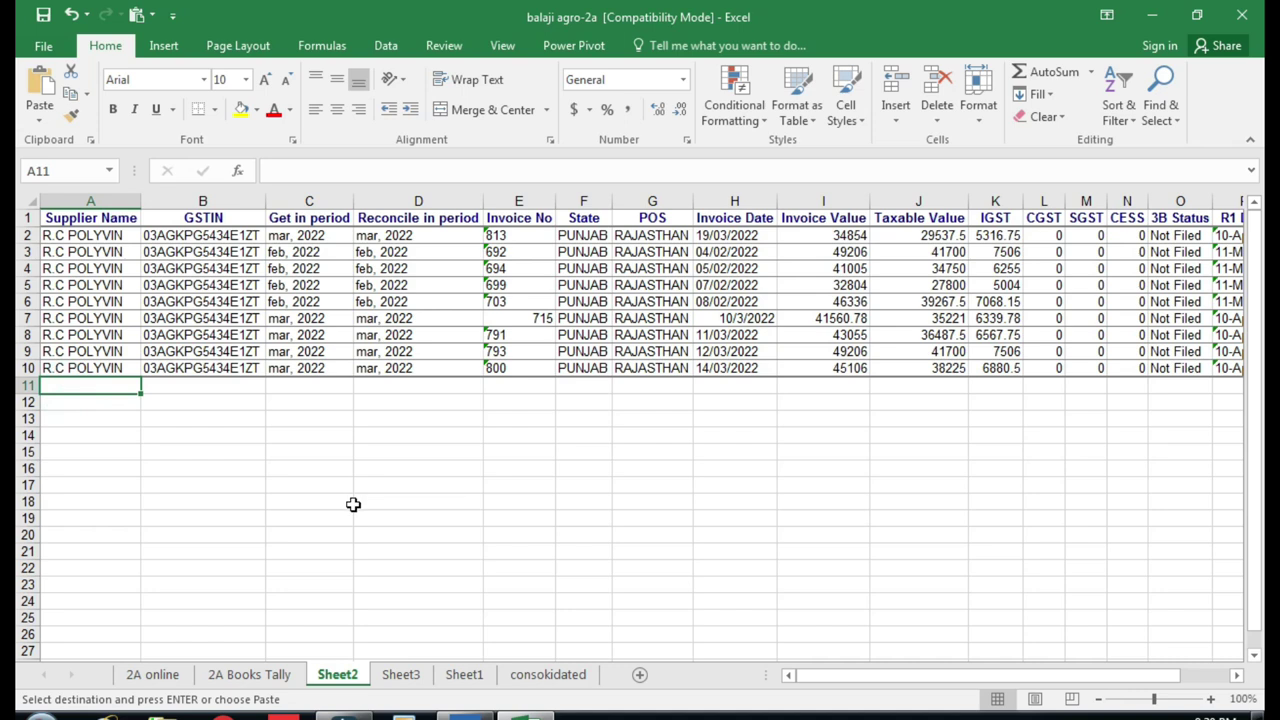
{"action": "key", "text": "ctrl+v"}
{"action": "left_click", "coordinate": [513, 566]}
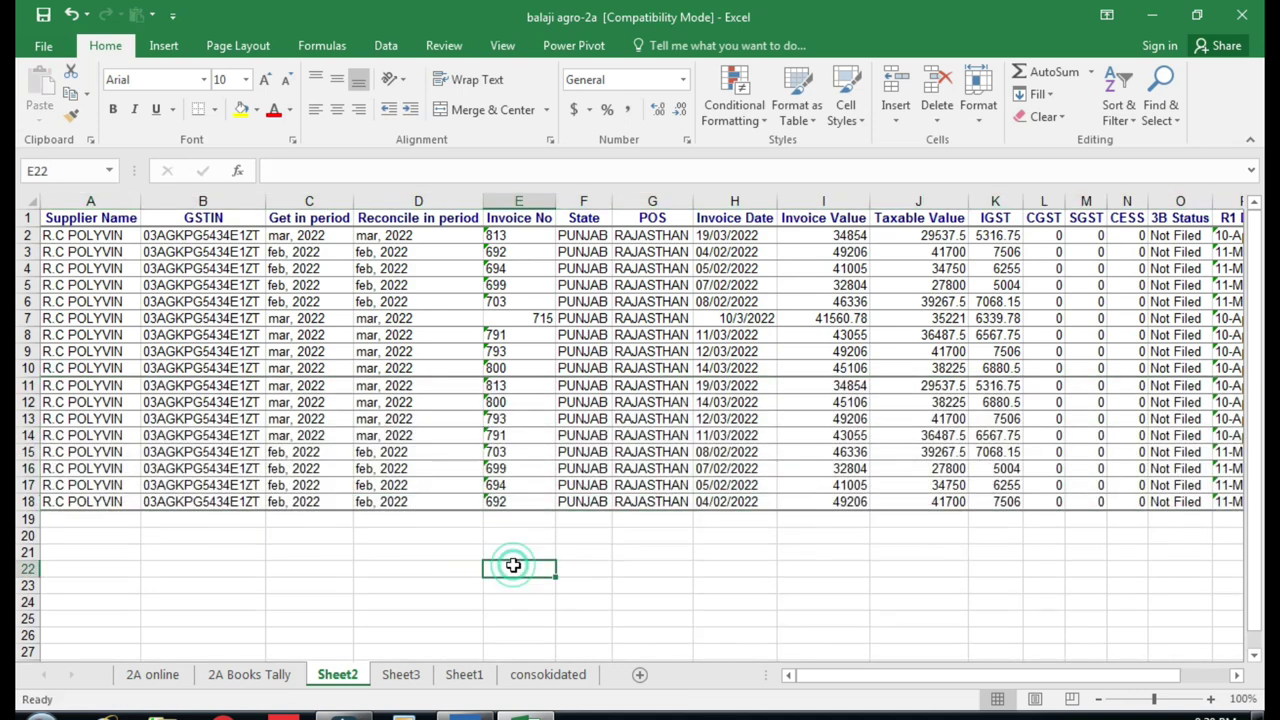
{"action": "key", "text": "Up"}
{"action": "key", "text": "Up"}
{"action": "key", "text": "Up"}
{"action": "key", "text": "Up"}
{"action": "key", "text": "Right"}
{"action": "key", "text": "Right"}
{"action": "key", "text": "Right"}
{"action": "key", "text": "Right"}
{"action": "key", "text": "Right"}
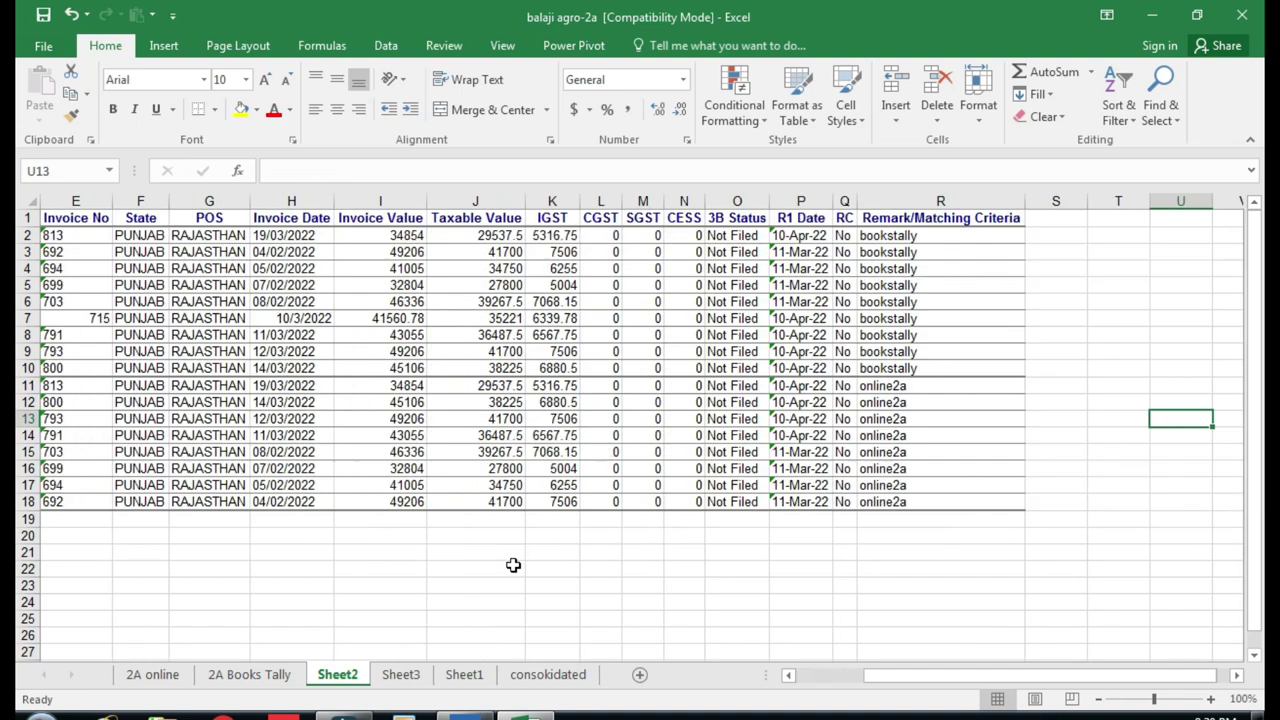
{"action": "key", "text": "Right"}
{"action": "key", "text": "Right"}
{"action": "key", "text": "Right"}
{"action": "key", "text": "Left"}
{"action": "key", "text": "Left"}
{"action": "key", "text": "Left"}
{"action": "key", "text": "Left"}
{"action": "key", "text": "Left"}
{"action": "key", "text": "Left"}
{"action": "key", "text": "Left"}
{"action": "key", "text": "Up"}
{"action": "key", "text": "Left"}
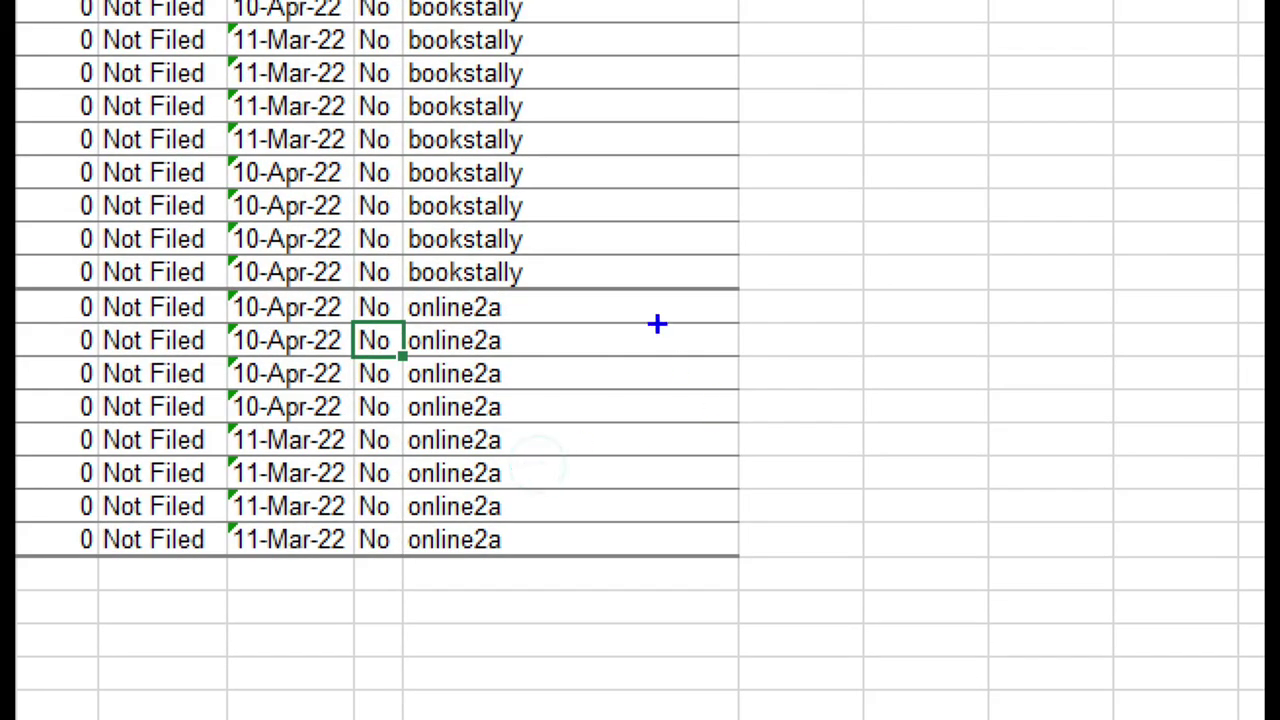
{"action": "mouse_move", "coordinate": [628, 293]}
{"action": "left_mouse_down"}
{"action": "mouse_move", "coordinate": [688, 390]}
{"action": "mouse_move", "coordinate": [438, 603]}
{"action": "left_mouse_up"}
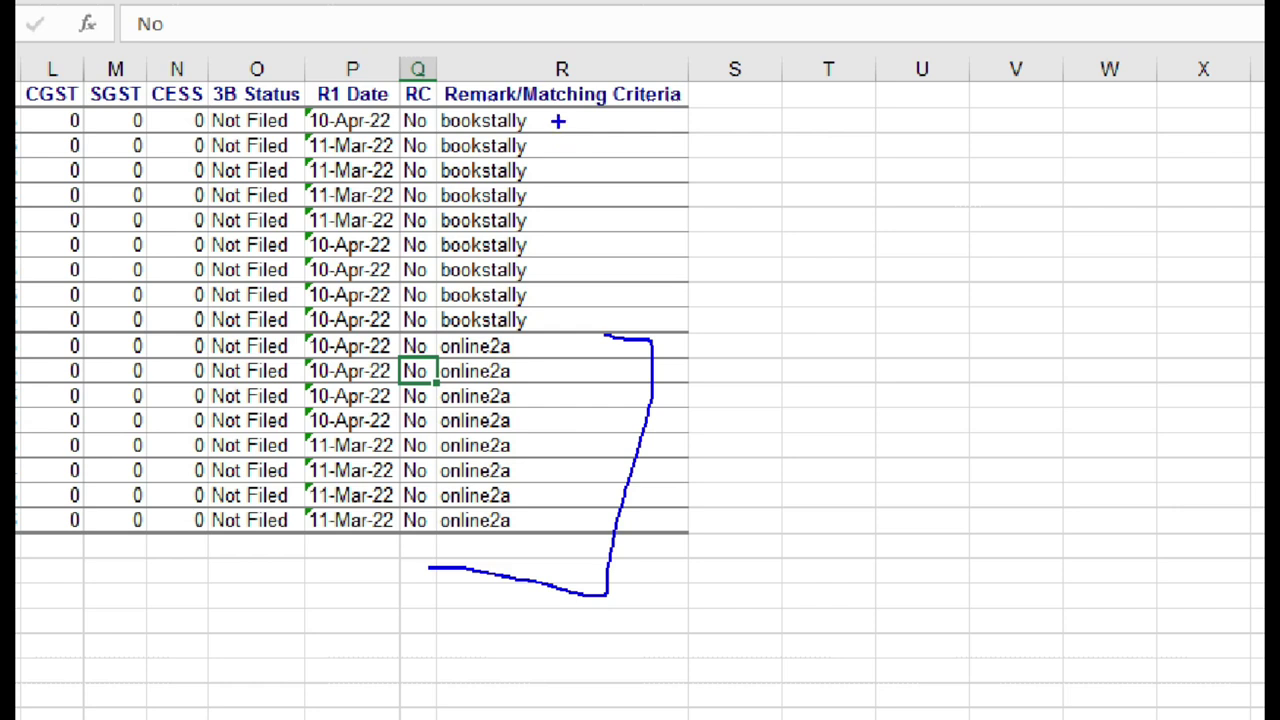
{"action": "mouse_move", "coordinate": [558, 117]}
{"action": "left_mouse_down"}
{"action": "mouse_move", "coordinate": [606, 130]}
{"action": "mouse_move", "coordinate": [557, 313]}
{"action": "left_mouse_up"}
{"action": "key", "text": "Escape"}
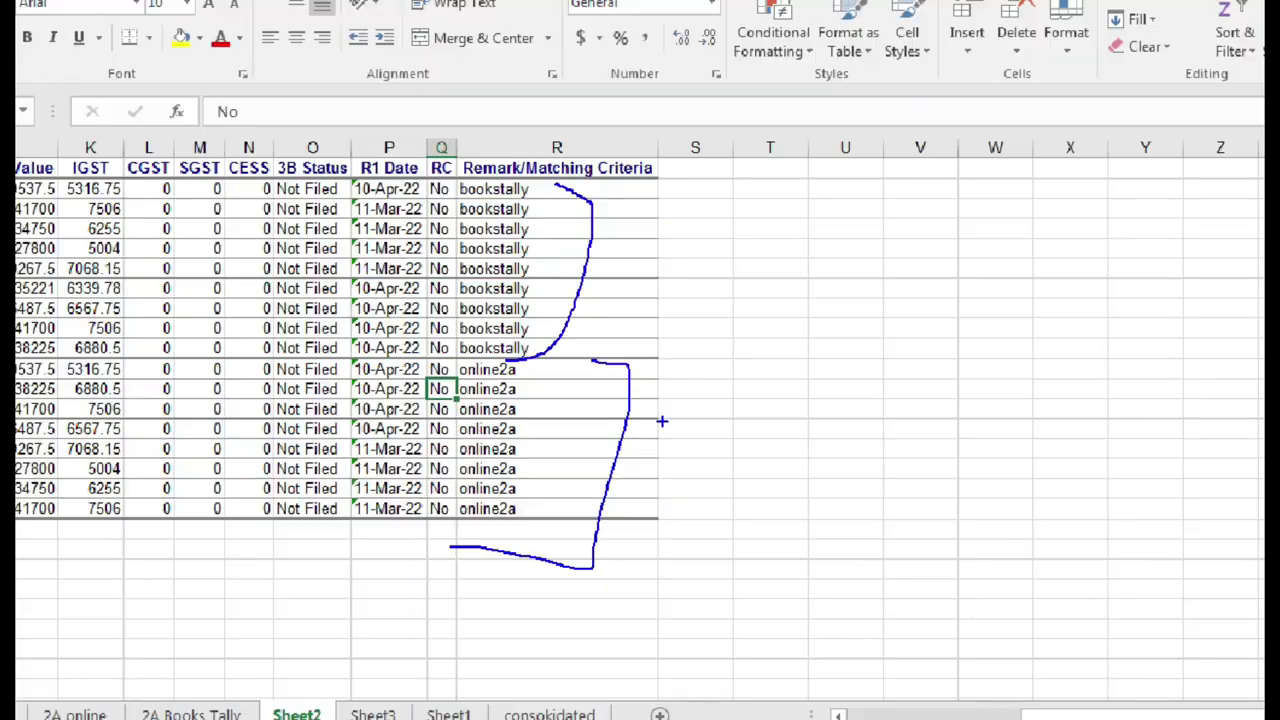
{"action": "left_click_drag", "start_coordinate": [975, 685], "coordinate": [862, 687]}
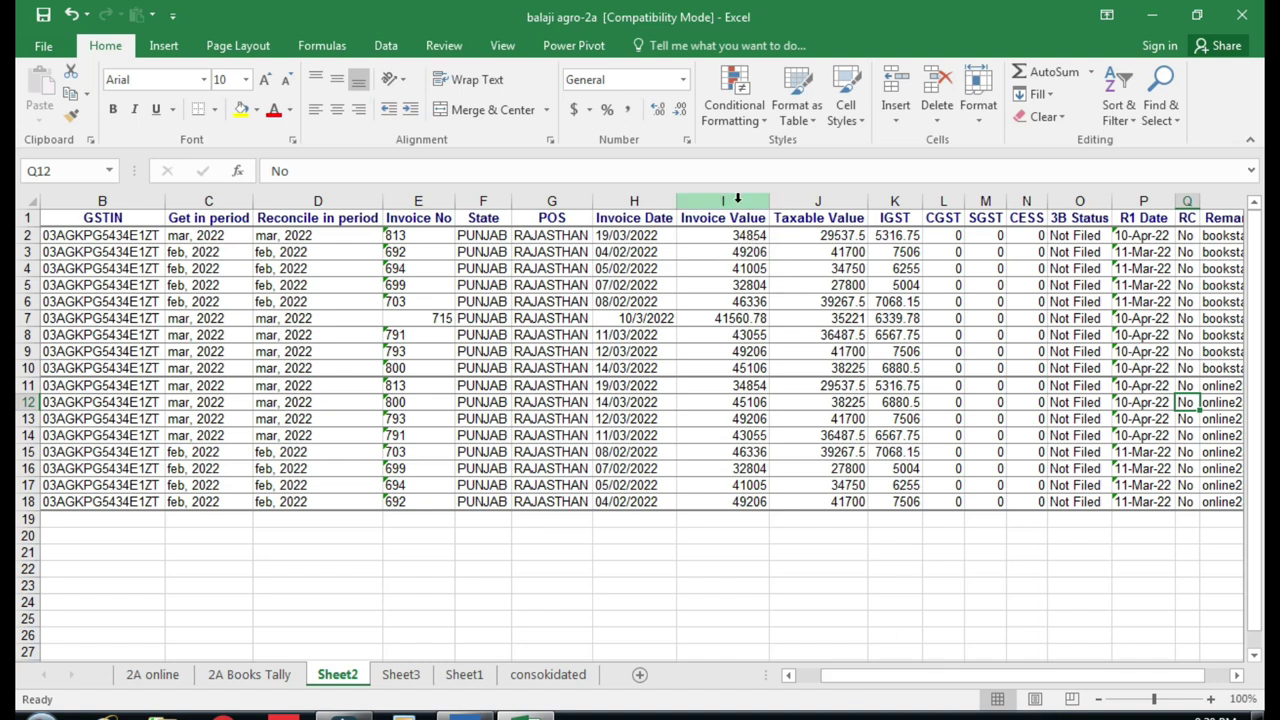
Step: Apply a Duplicate Values rule with a custom yellow fill to Sheet2's Invoice Value column
{"action": "left_click", "coordinate": [736, 199]}
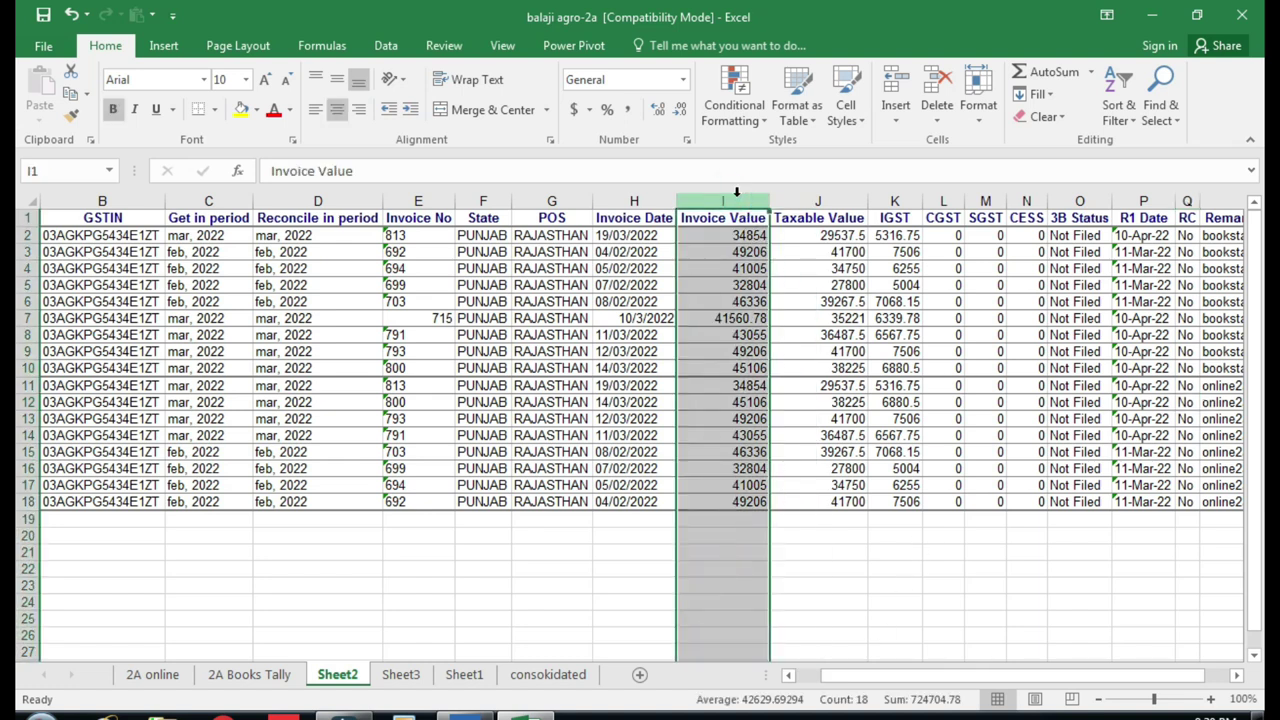
{"action": "left_click", "coordinate": [748, 120]}
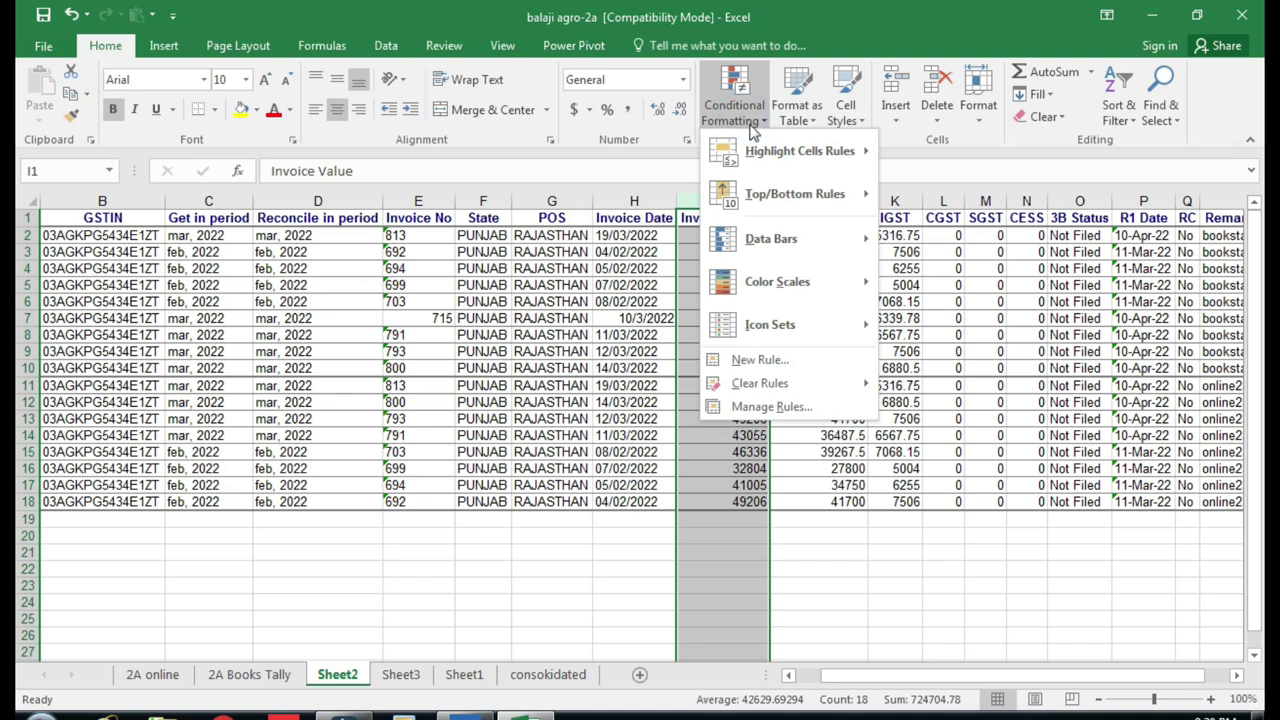
{"action": "mouse_move", "coordinate": [799, 151]}
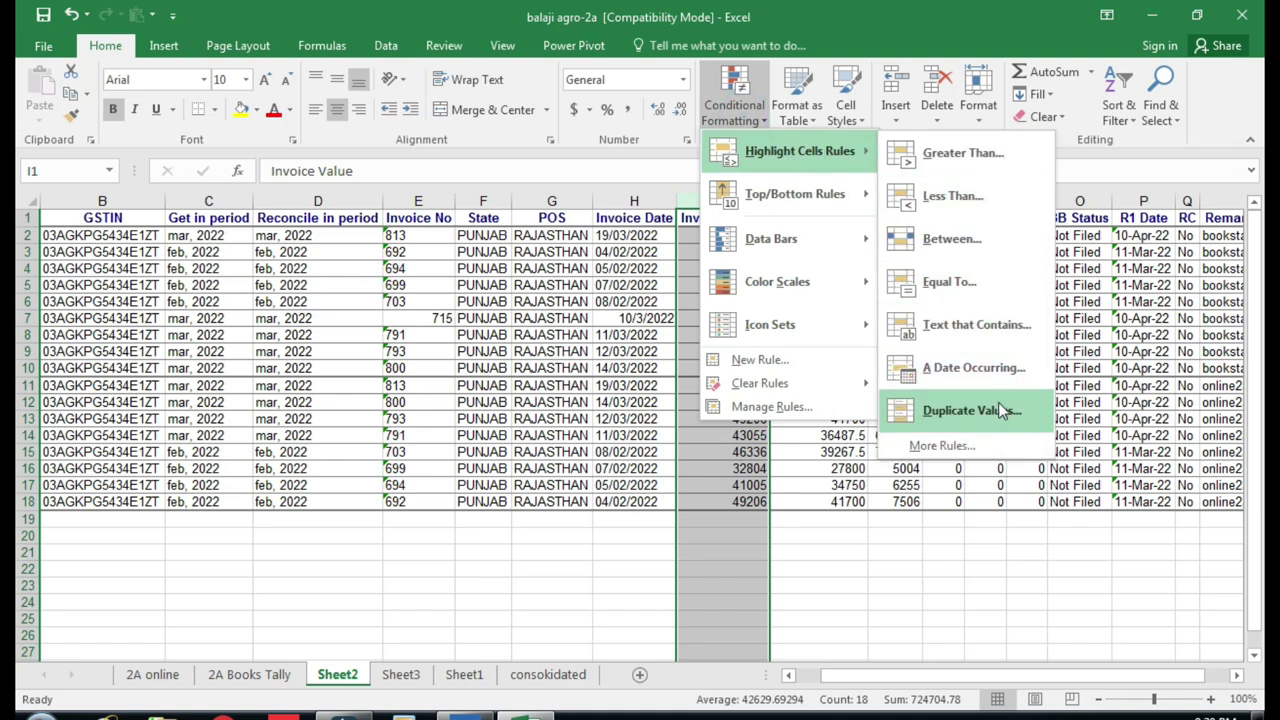
{"action": "left_click", "coordinate": [995, 420]}
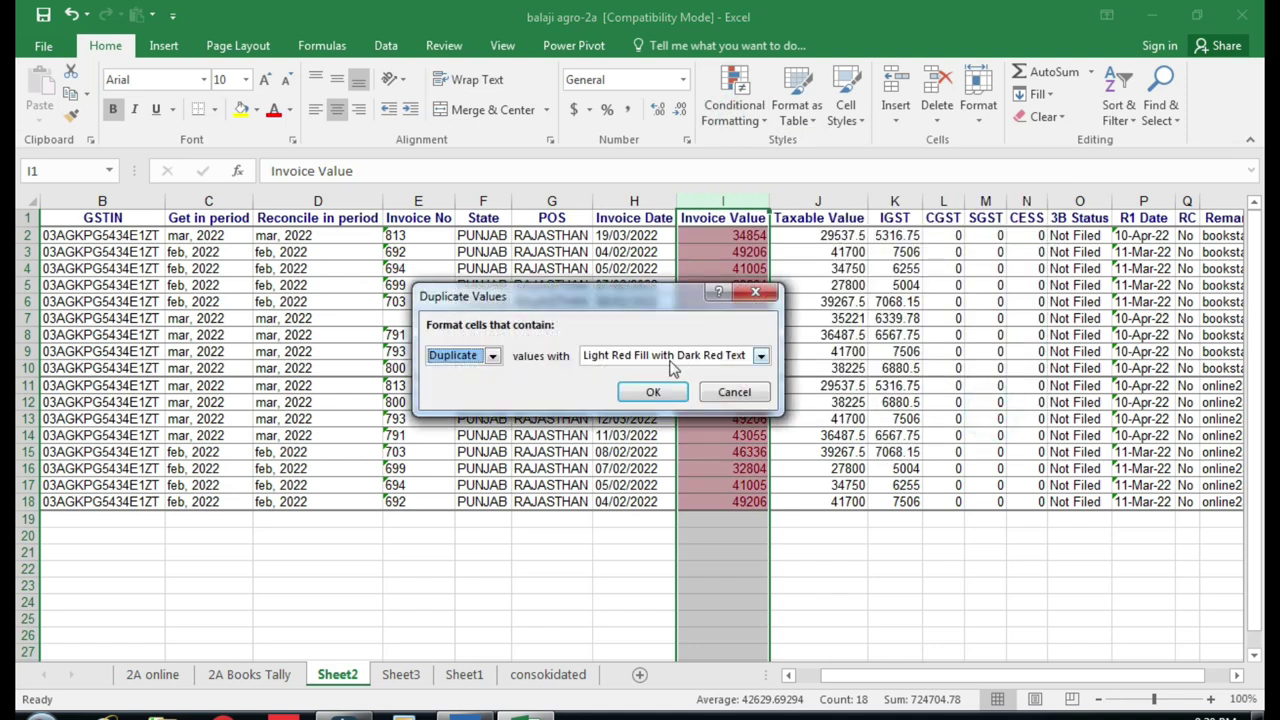
{"action": "left_click", "coordinate": [760, 356]}
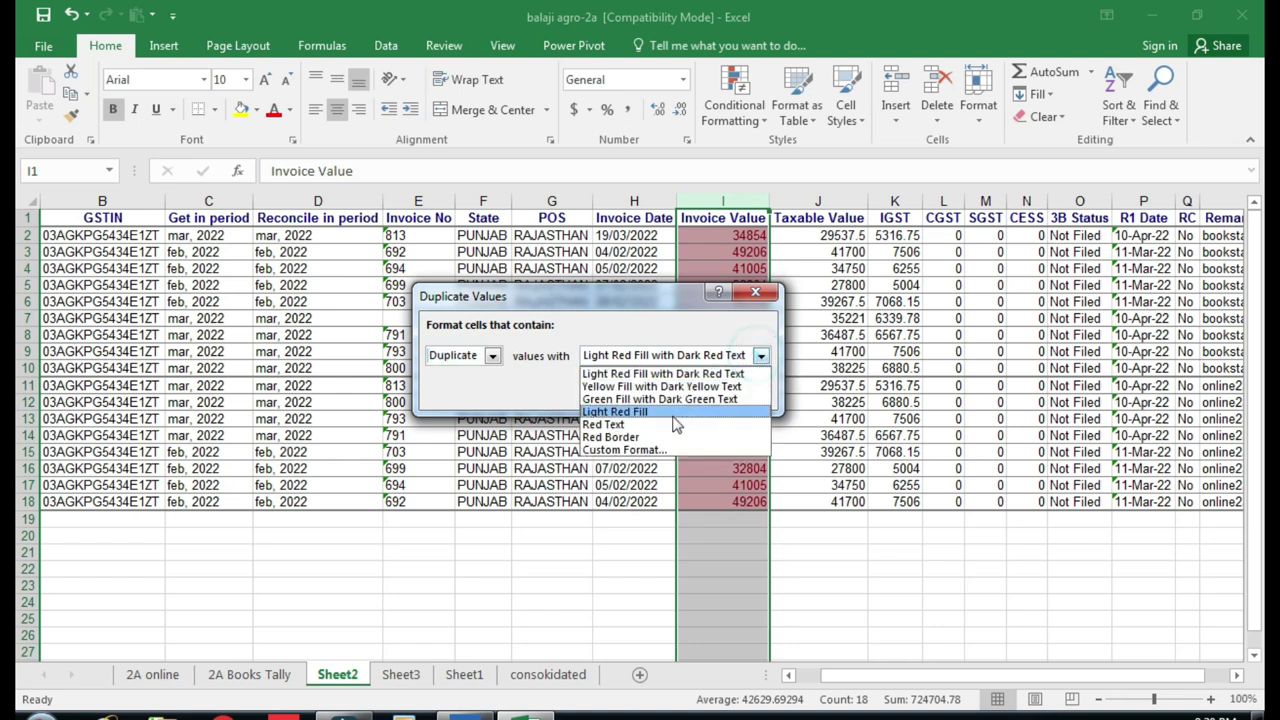
{"action": "left_click", "coordinate": [648, 445]}
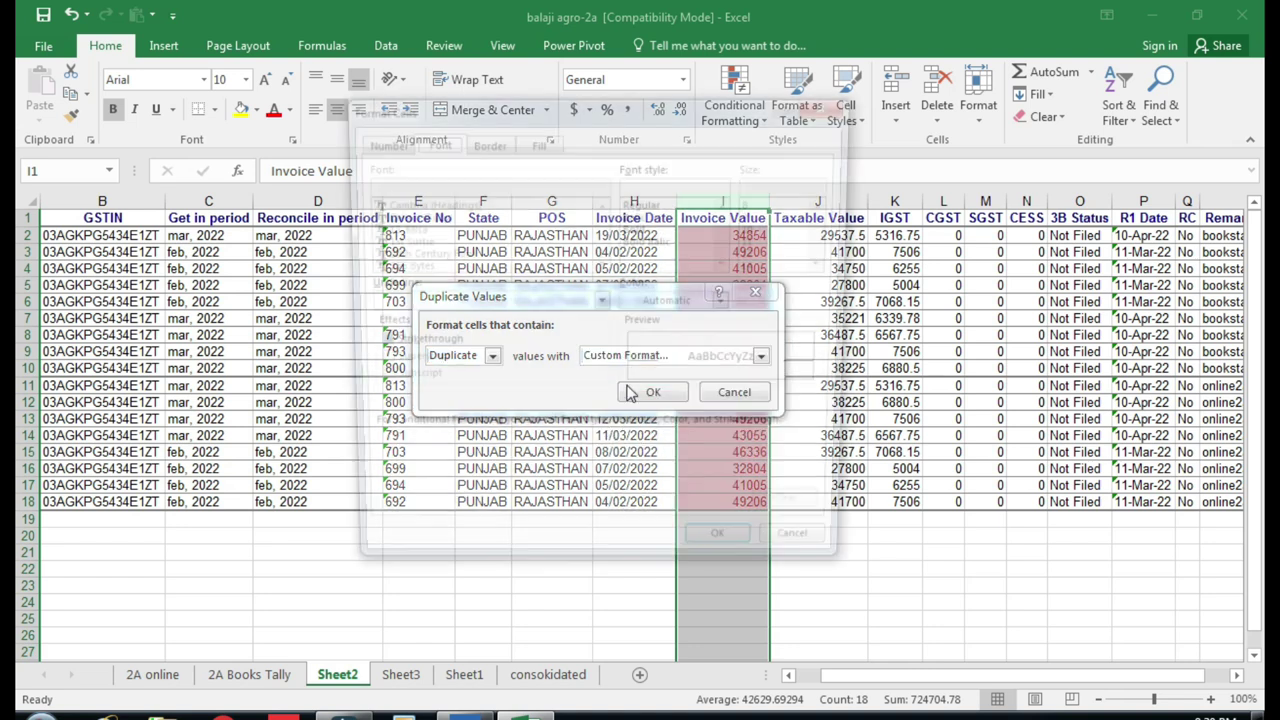
{"action": "left_click", "coordinate": [537, 143]}
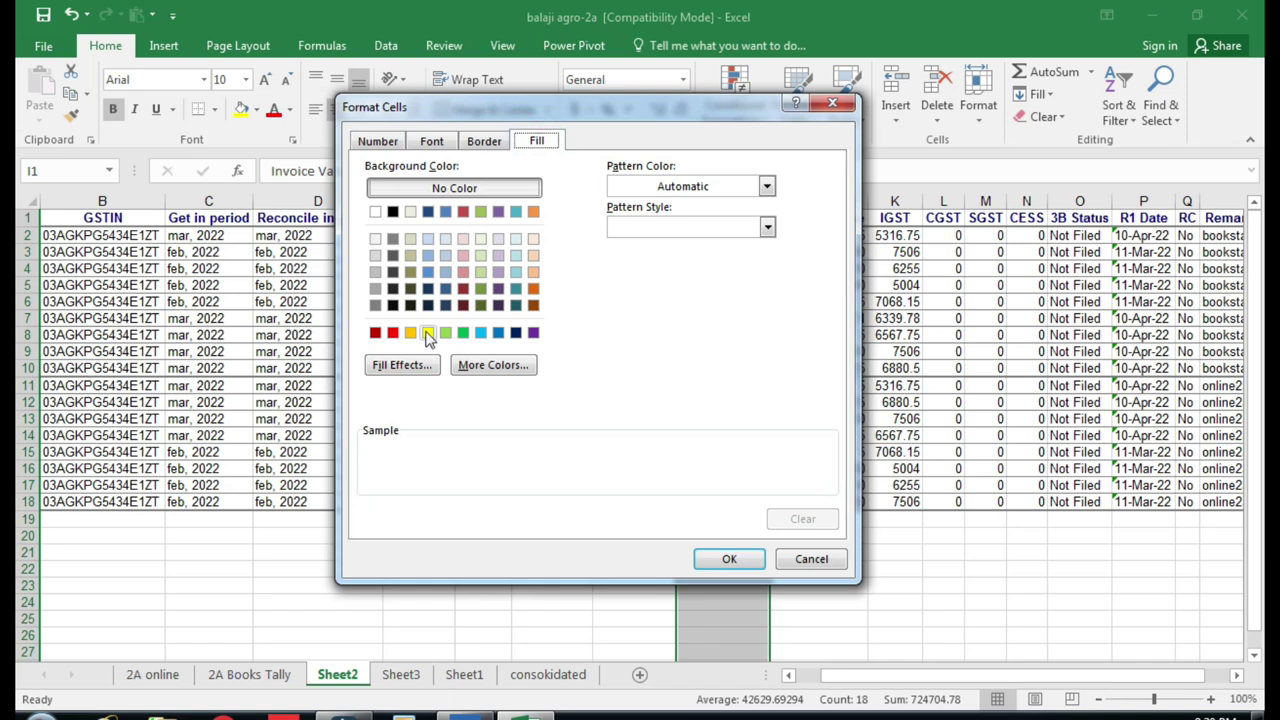
{"action": "left_click", "coordinate": [427, 333]}
{"action": "left_click", "coordinate": [726, 560]}
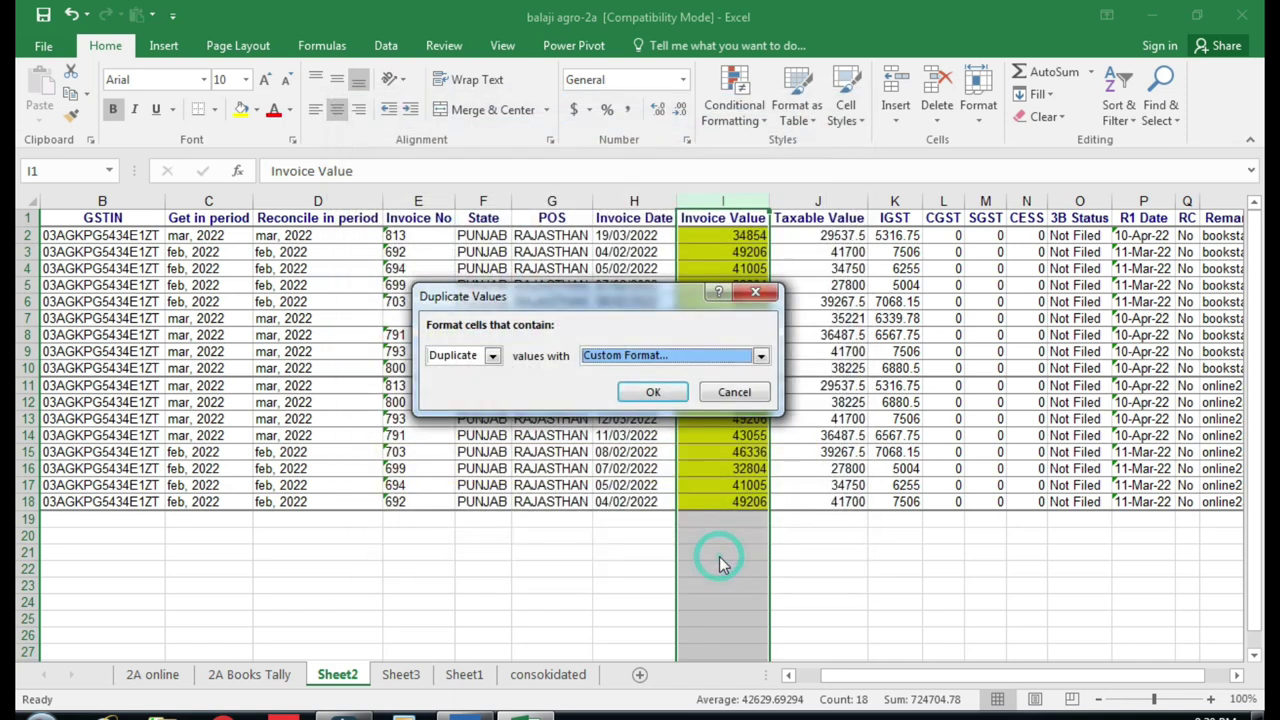
{"action": "left_click", "coordinate": [655, 390]}
{"action": "left_click", "coordinate": [774, 539]}
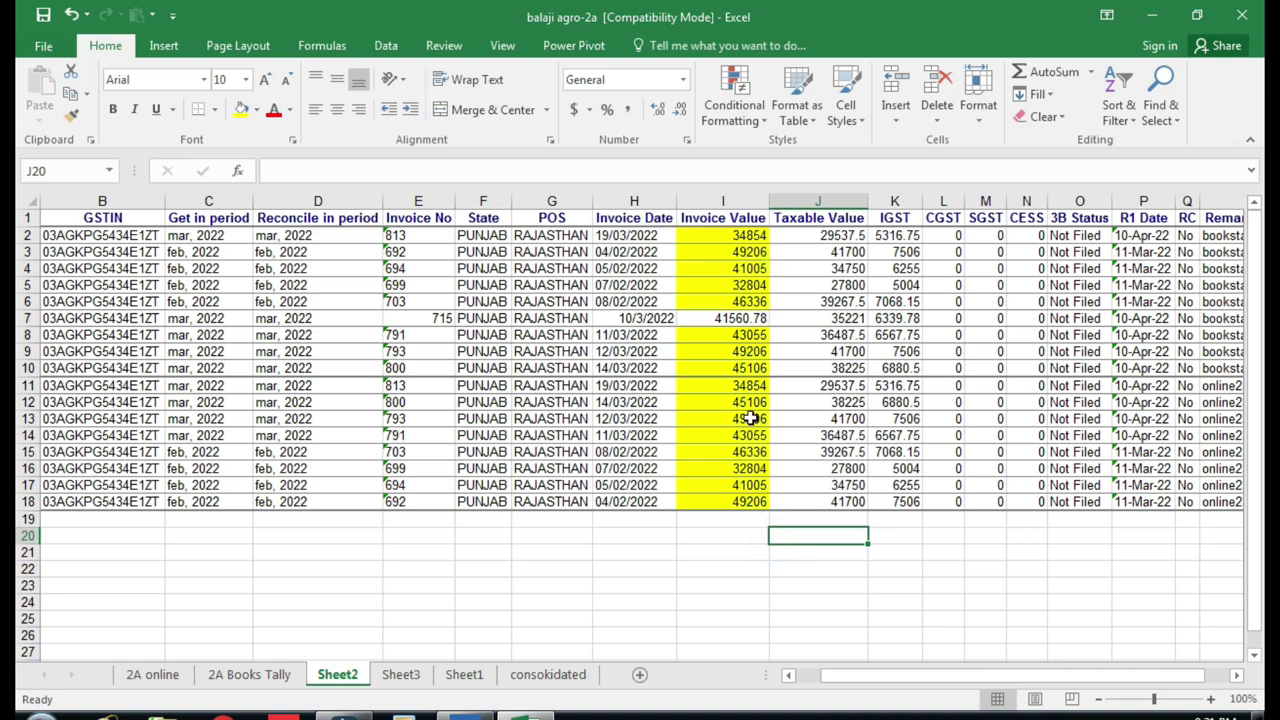
Step: Inspect row 7's unhighlighted 41560.78 invoice and its bookstally matching-criteria remark
{"action": "left_click", "coordinate": [738, 352]}
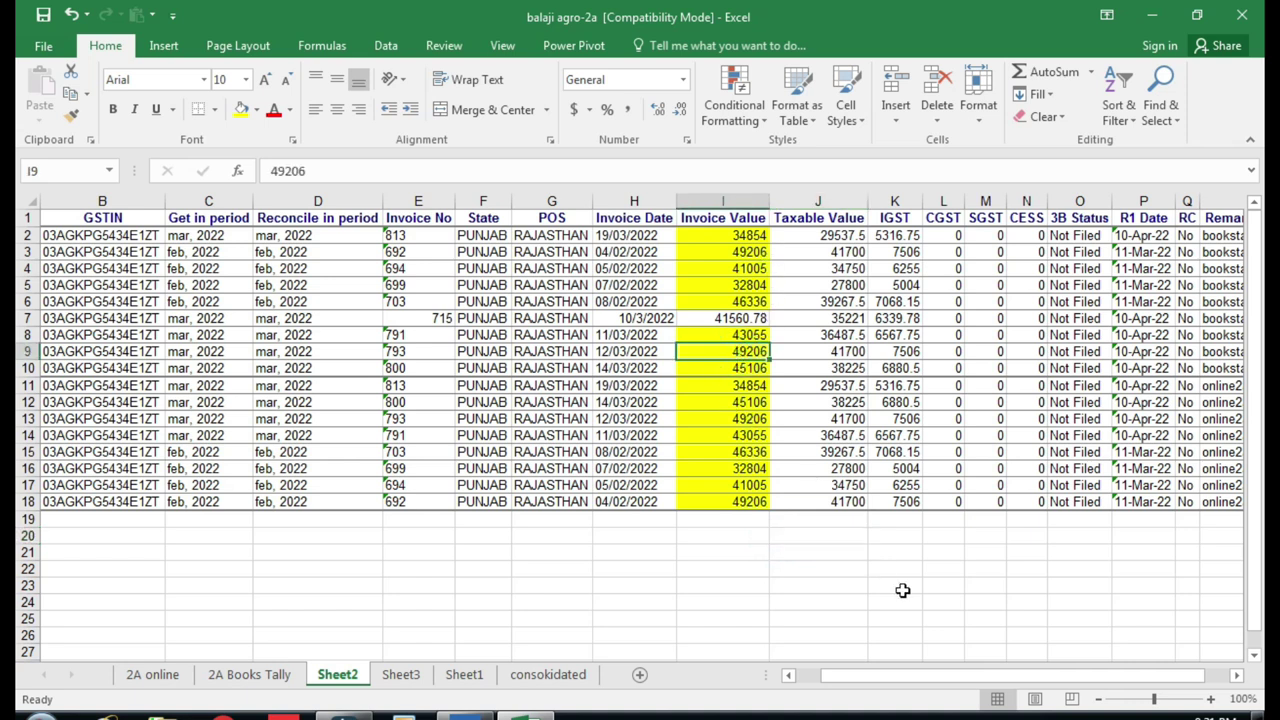
{"action": "key", "text": "Up"}
{"action": "key", "text": "Up"}
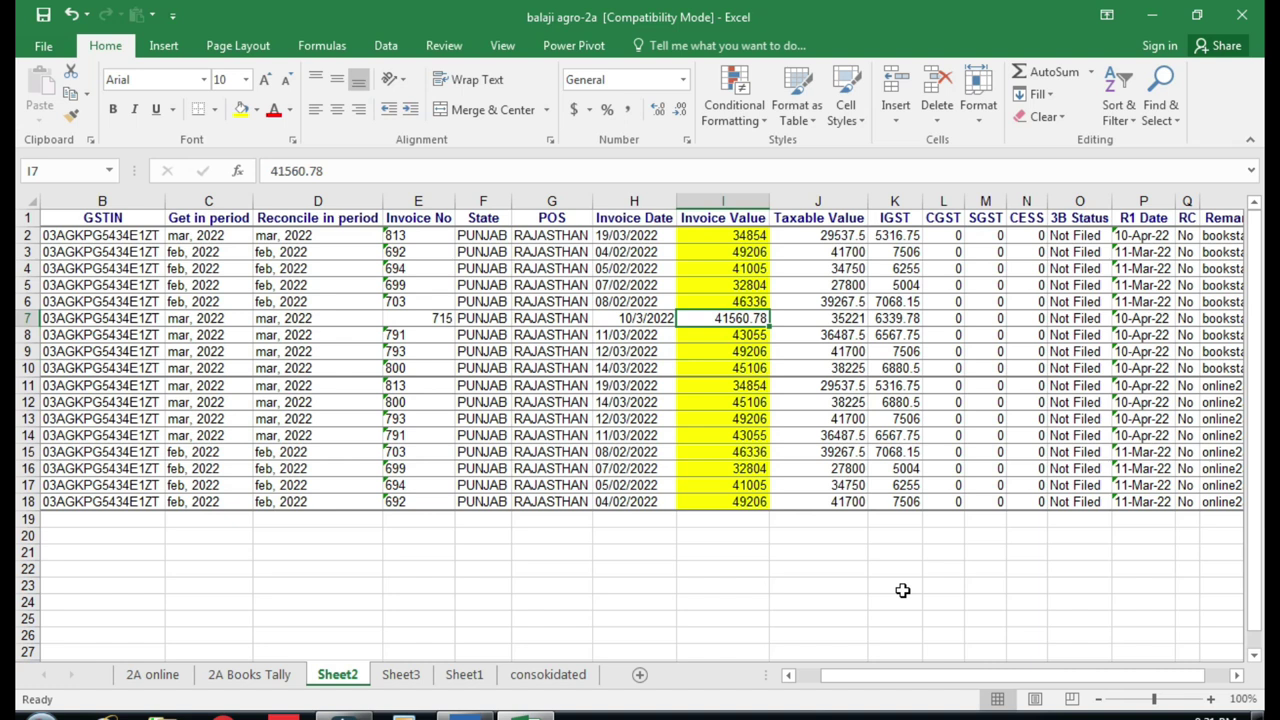
{"action": "key", "text": "Left"}
{"action": "key", "text": "Left"}
{"action": "key", "text": "Left"}
{"action": "key", "text": "Left"}
{"action": "key", "text": "Left"}
{"action": "key", "text": "Right"}
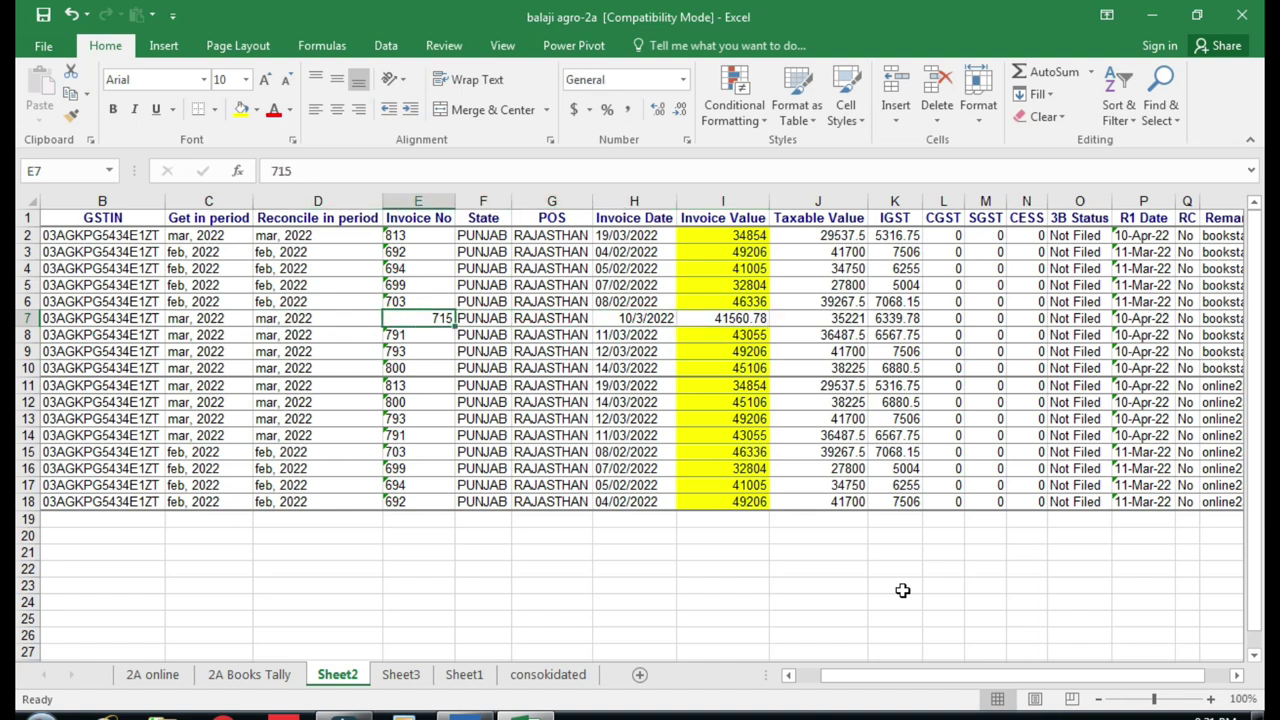
{"action": "key", "text": "Right"}
{"action": "key", "text": "Right"}
{"action": "key", "text": "Right"}
{"action": "key", "text": "Right"}
{"action": "key", "text": "Right"}
{"action": "key", "text": "Left"}
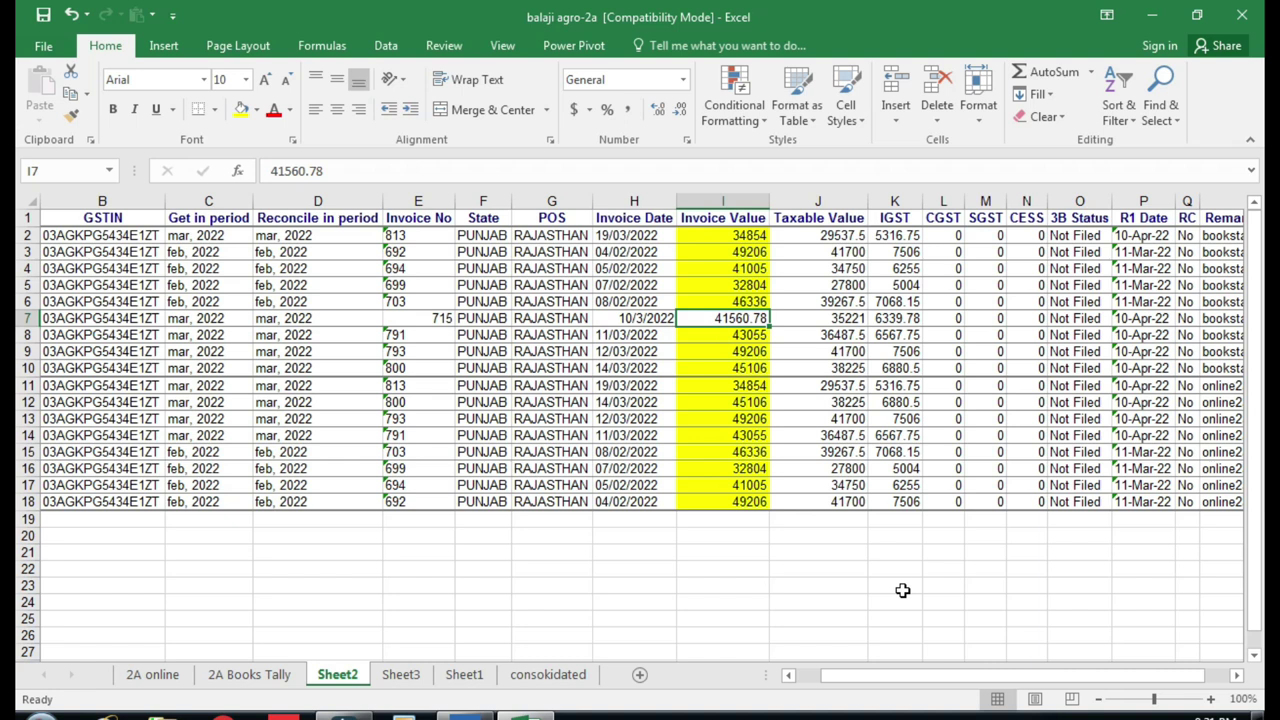
{"action": "key", "text": "Right"}
{"action": "key", "text": "Right"}
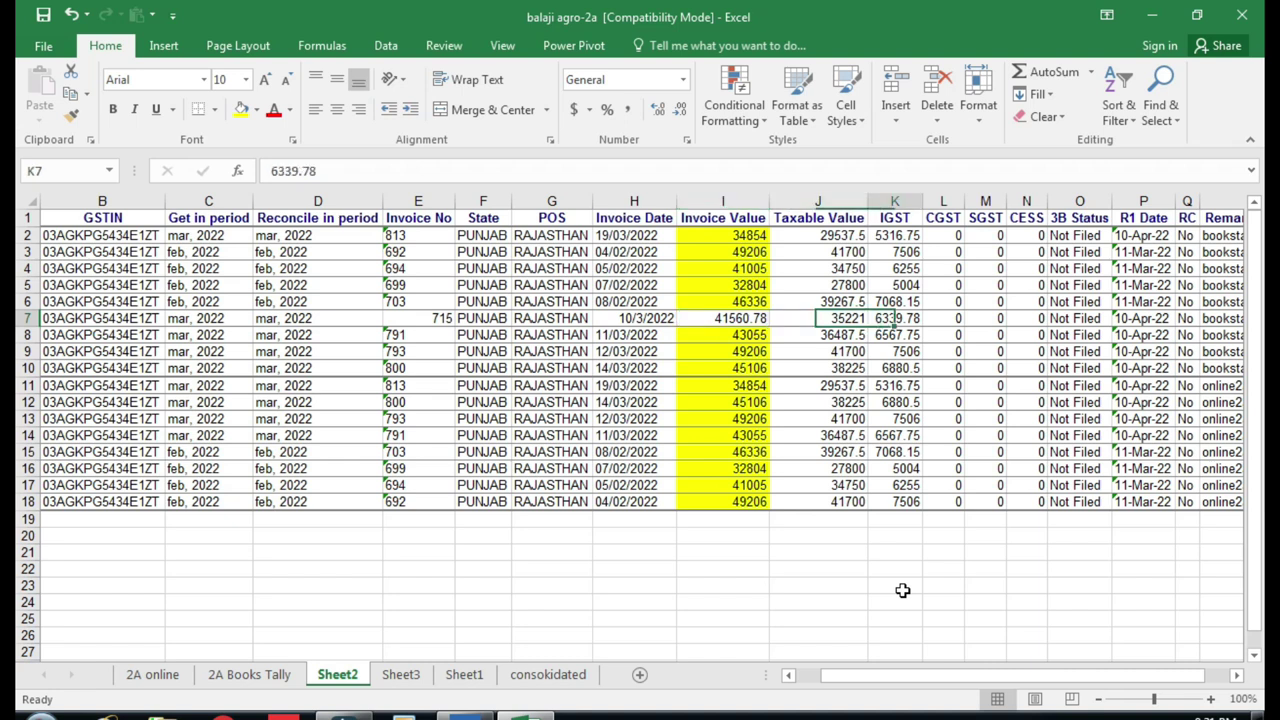
{"action": "key", "text": "Right"}
{"action": "key", "text": "Right"}
{"action": "key", "text": "Right"}
{"action": "key", "text": "Right"}
{"action": "key", "text": "Left"}
{"action": "key", "text": "Left"}
{"action": "key", "text": "Left"}
{"action": "key", "text": "Left"}
{"action": "key", "text": "Left"}
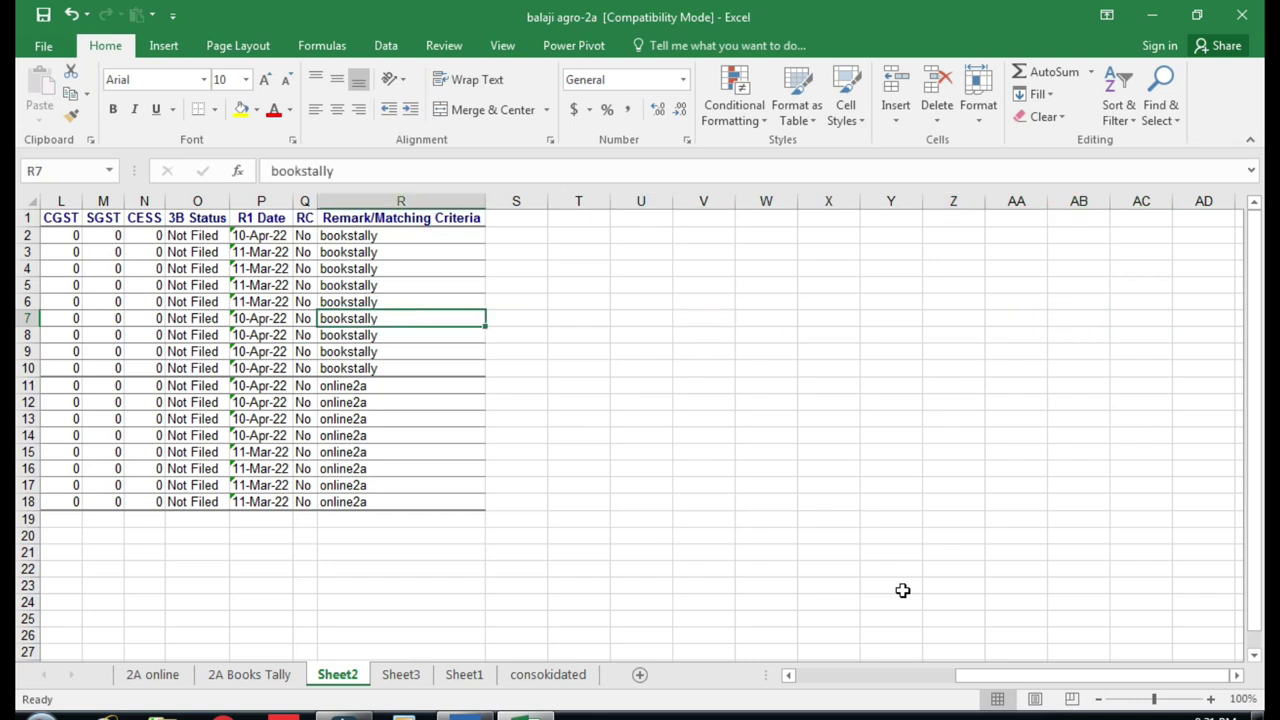
{"action": "left_click", "coordinate": [464, 674]}
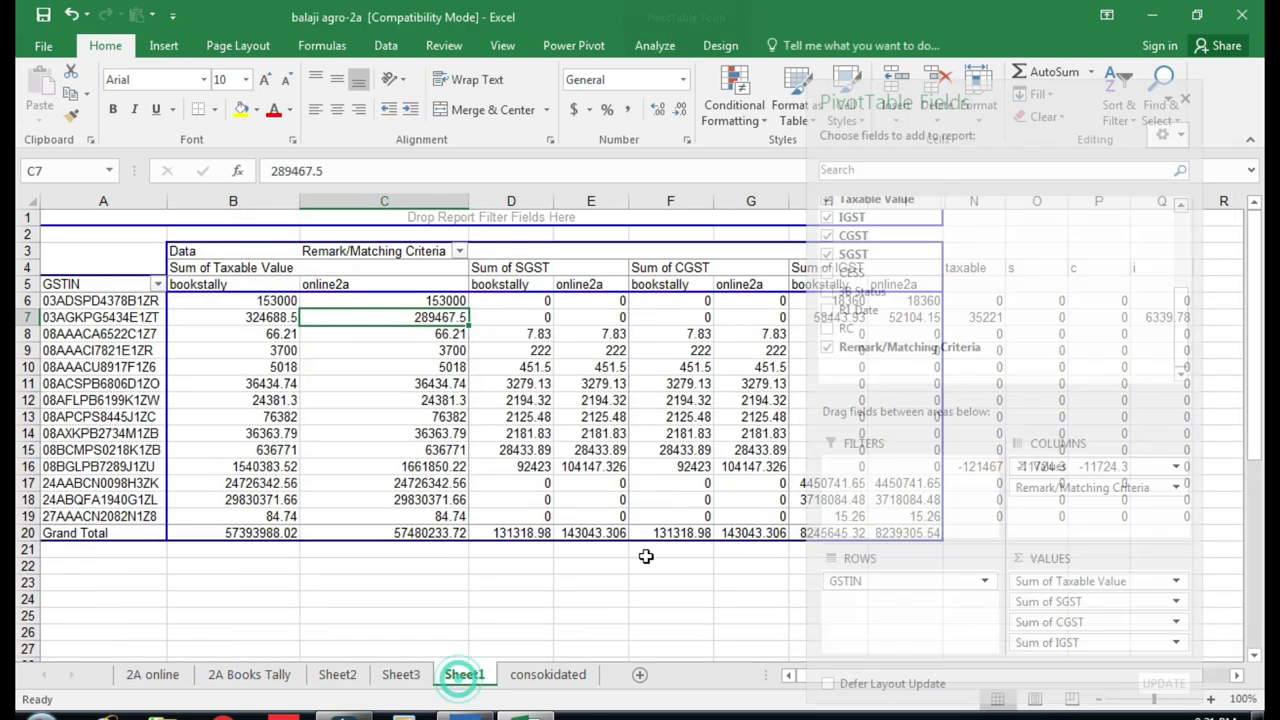
{"action": "left_click", "coordinate": [624, 632]}
{"action": "scroll", "coordinate": [968, 585], "scroll_direction": "down", "scroll_amount": 1}
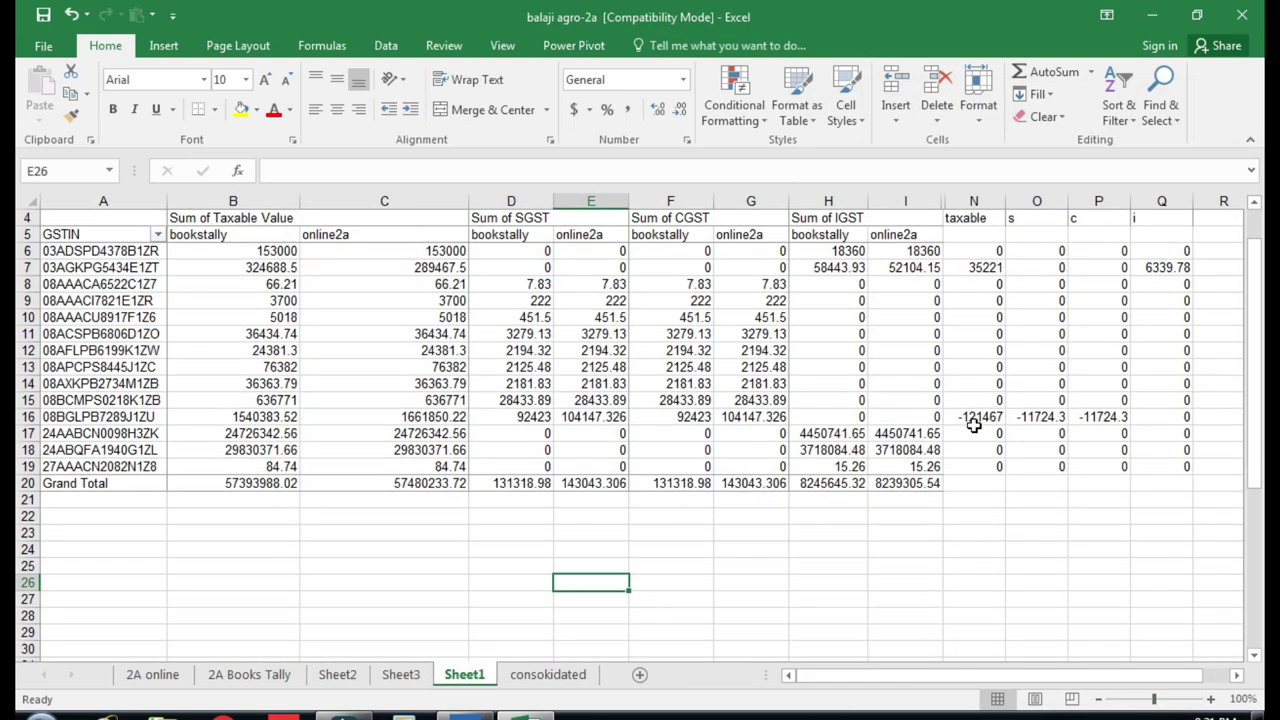
{"action": "left_click", "coordinate": [250, 417]}
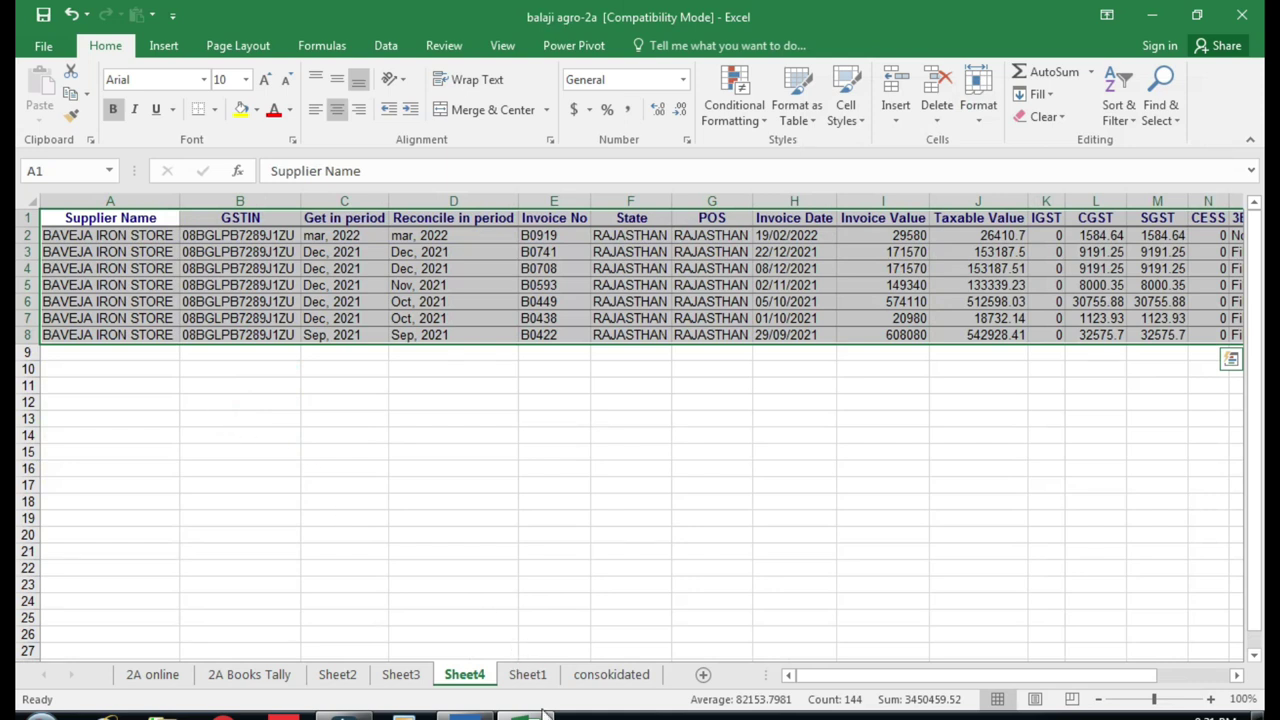
{"action": "left_click", "coordinate": [531, 676]}
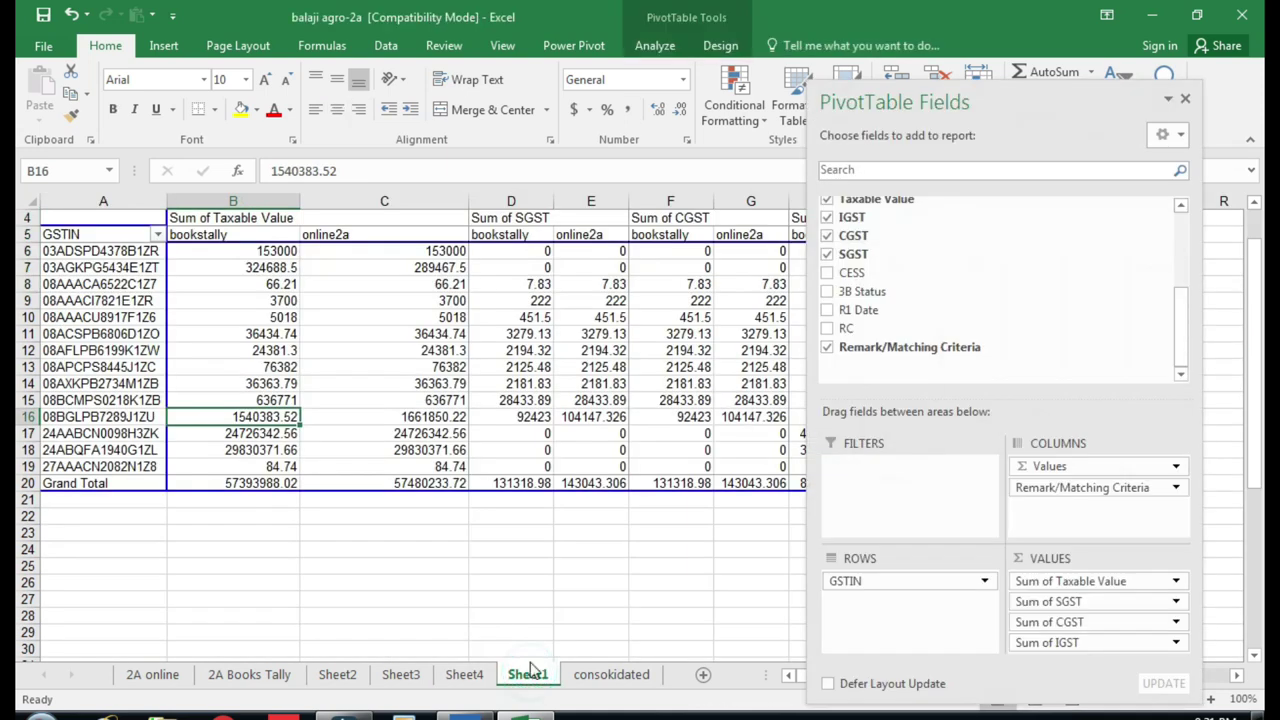
Step: Drill into its online2a taxable total to create Sheet5 with 13 rows, comparing with Sheet4
{"action": "left_click", "coordinate": [406, 417]}
{"action": "double_click", "coordinate": [406, 417]}
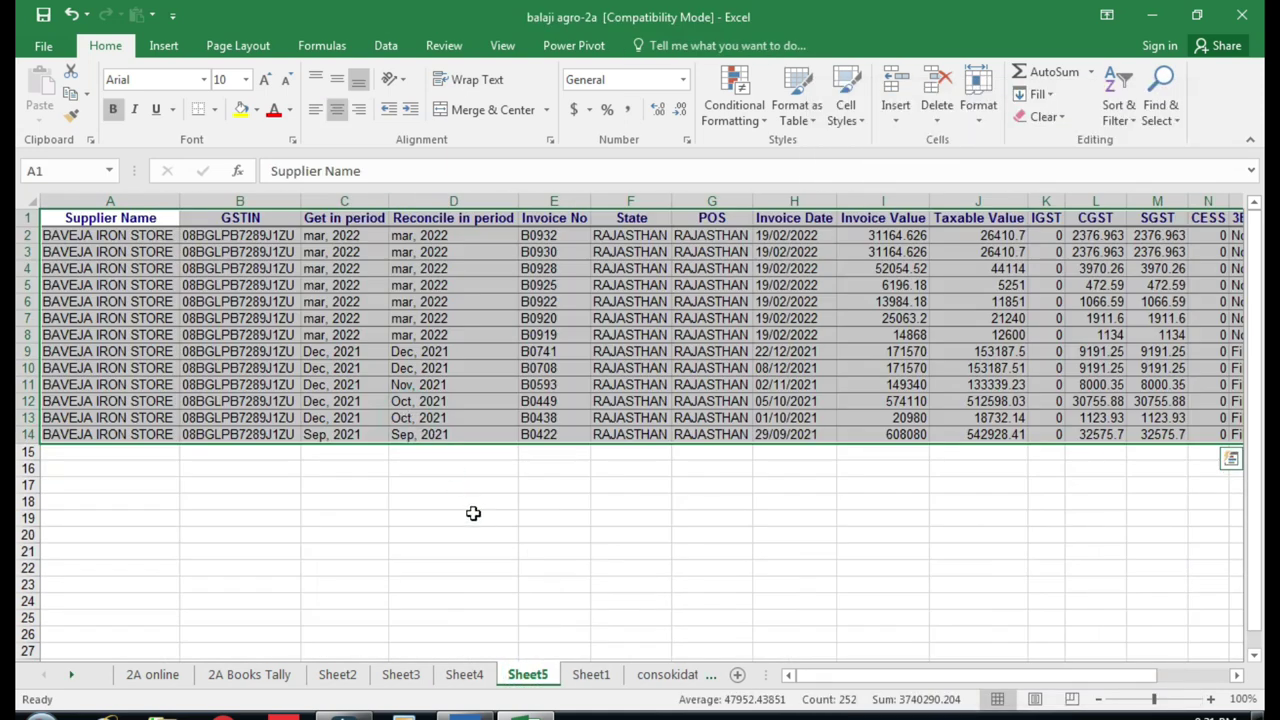
{"action": "left_click", "coordinate": [463, 676]}
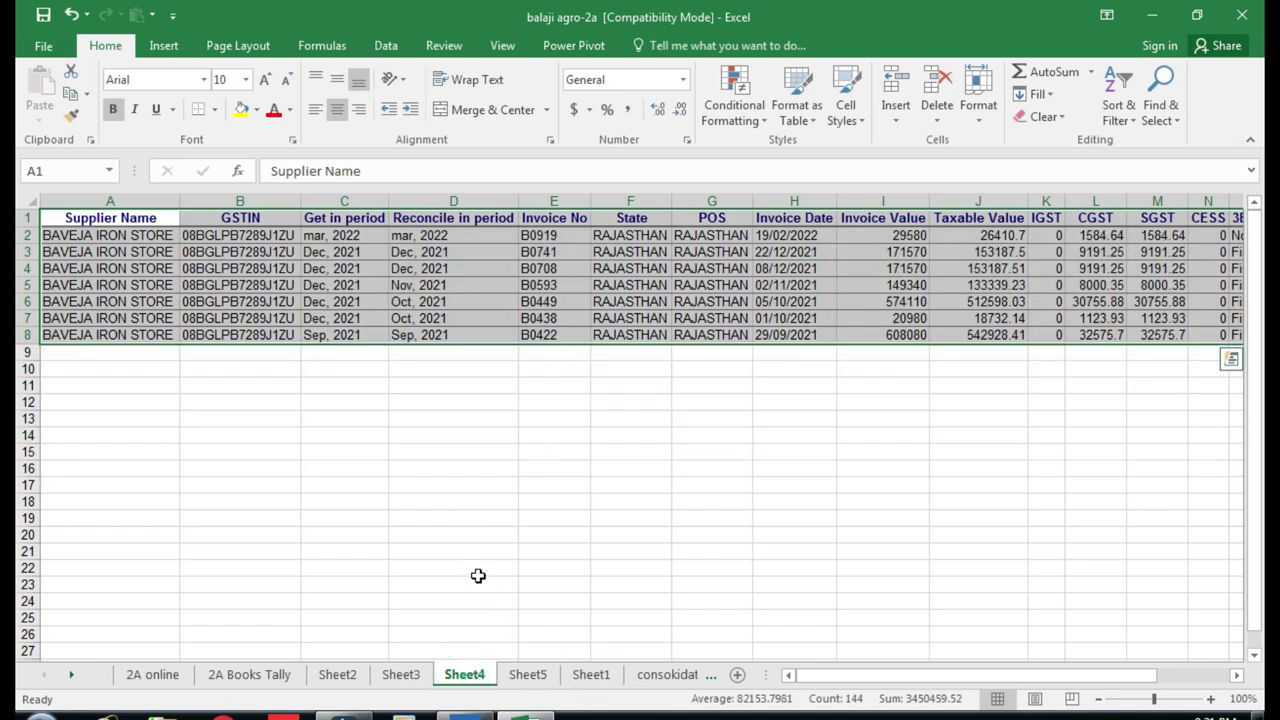
{"action": "left_click", "coordinate": [528, 675]}
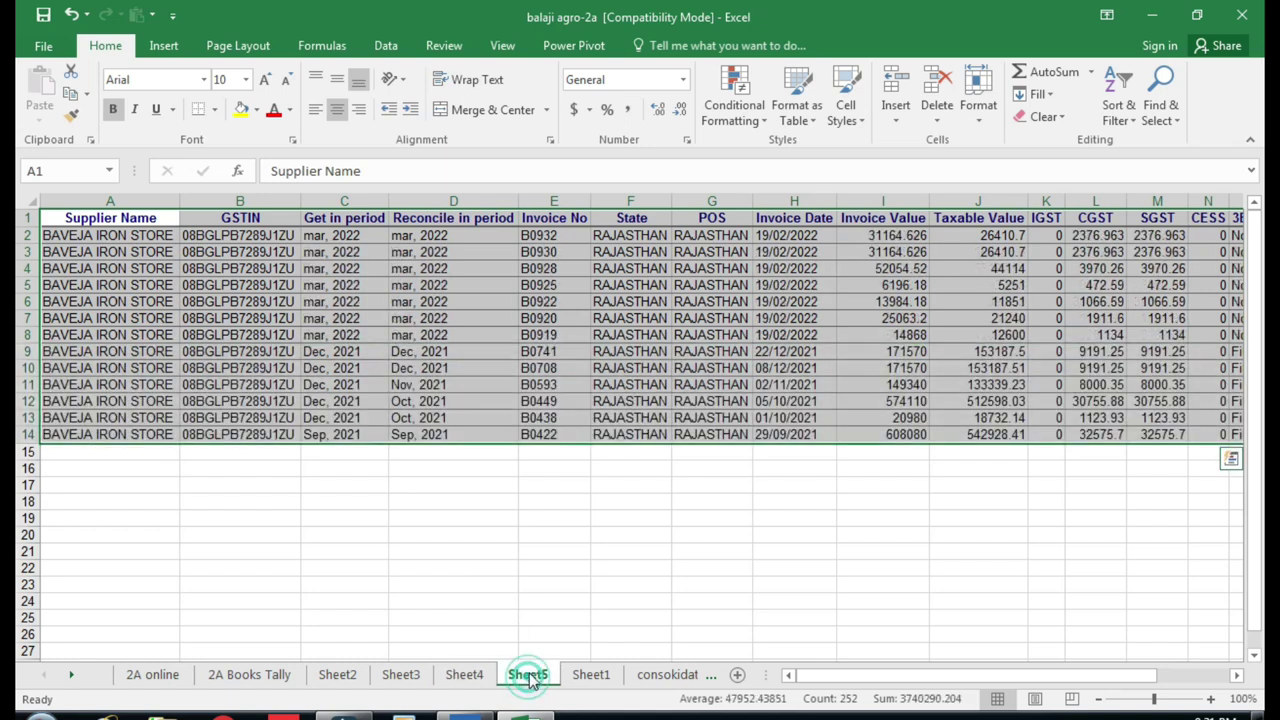
{"action": "left_click", "coordinate": [468, 676]}
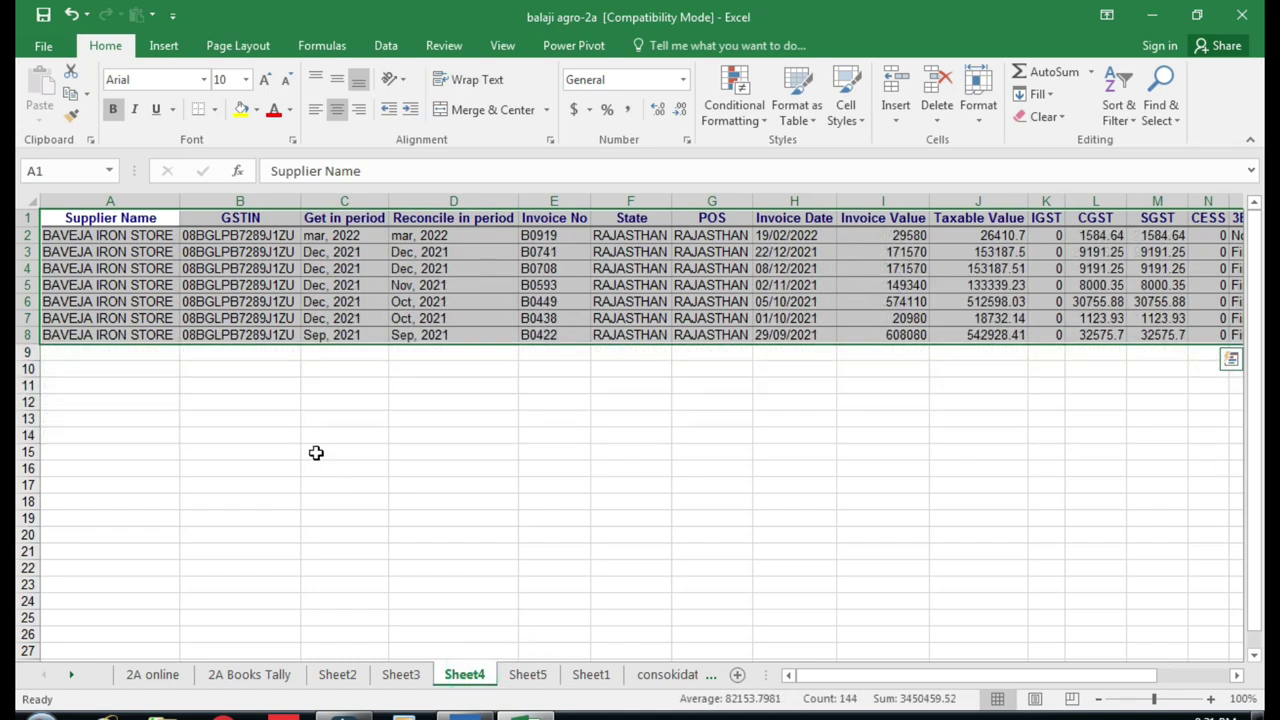
{"action": "left_click", "coordinate": [100, 236]}
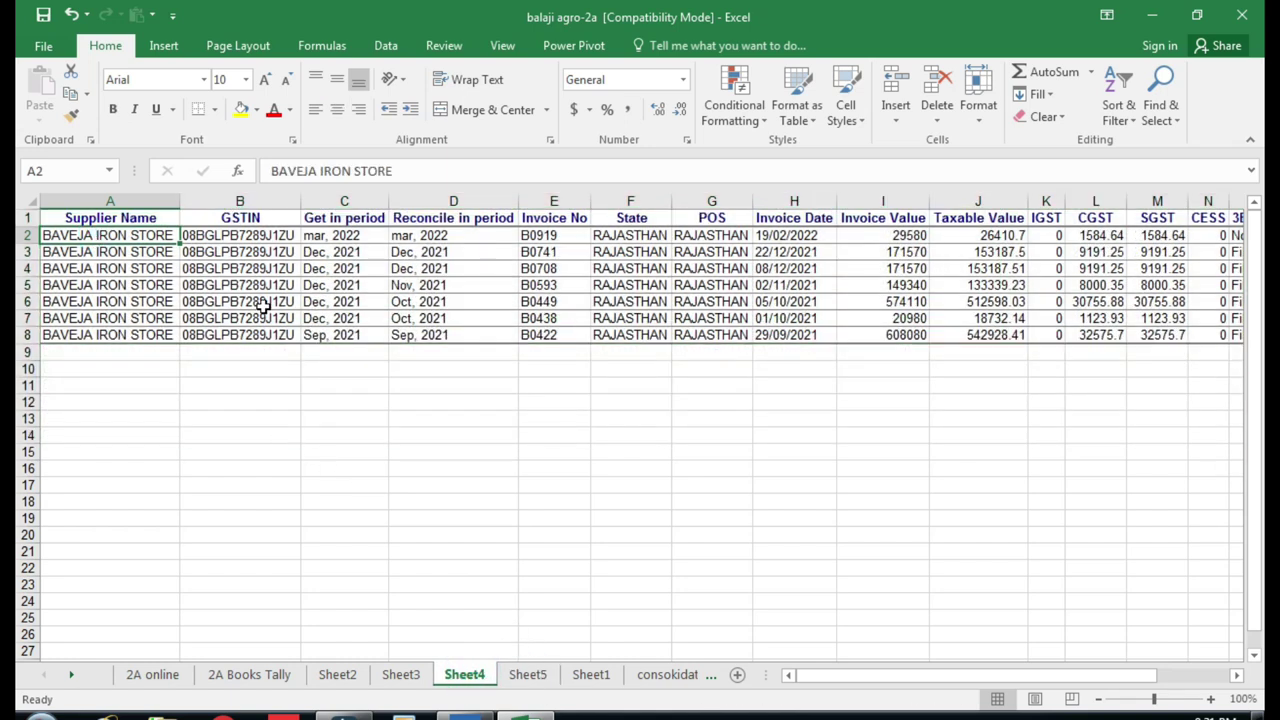
Step: Copy Sheet4's seven bookstally rows and paste them at A15 on Sheet5
{"action": "key", "text": "shift+Down"}
{"action": "key", "text": "shift+Down"}
{"action": "key", "text": "shift+Down"}
{"action": "key", "text": "shift+Down"}
{"action": "key", "text": "shift+Down"}
{"action": "key", "text": "shift+Down"}
{"action": "key", "text": "ctrl+shift+Right"}
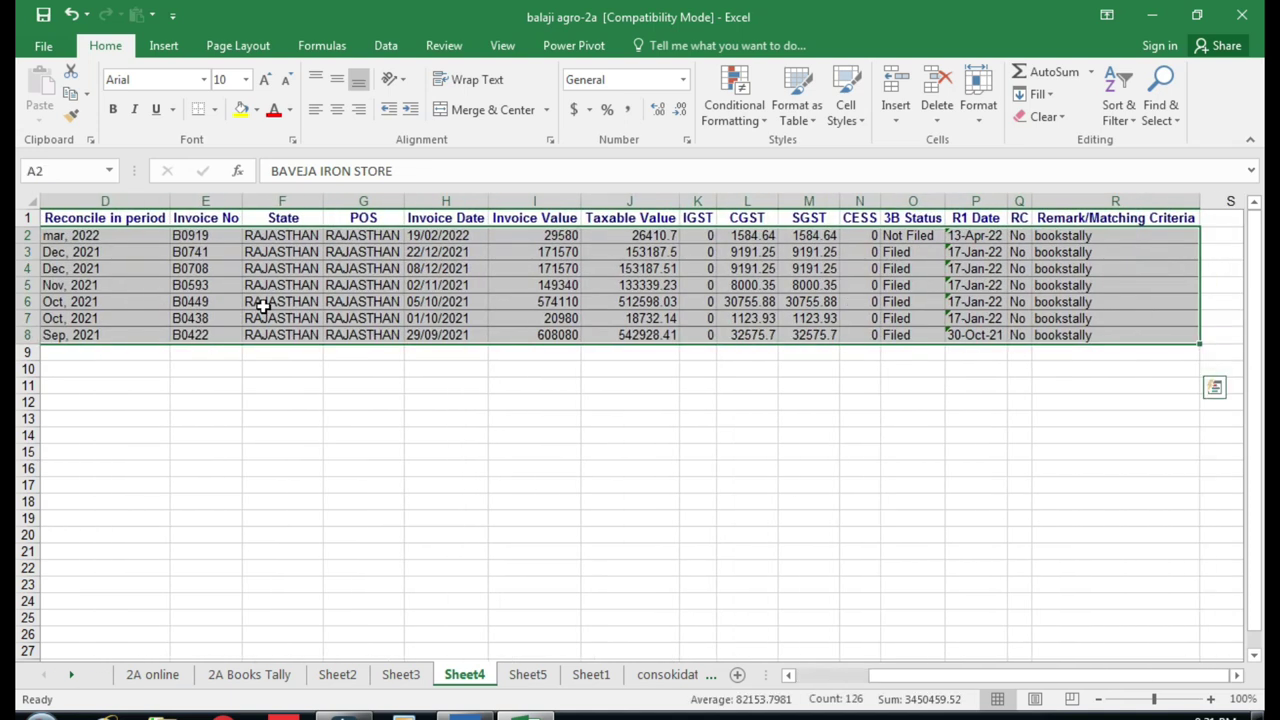
{"action": "key", "text": "ctrl+c"}
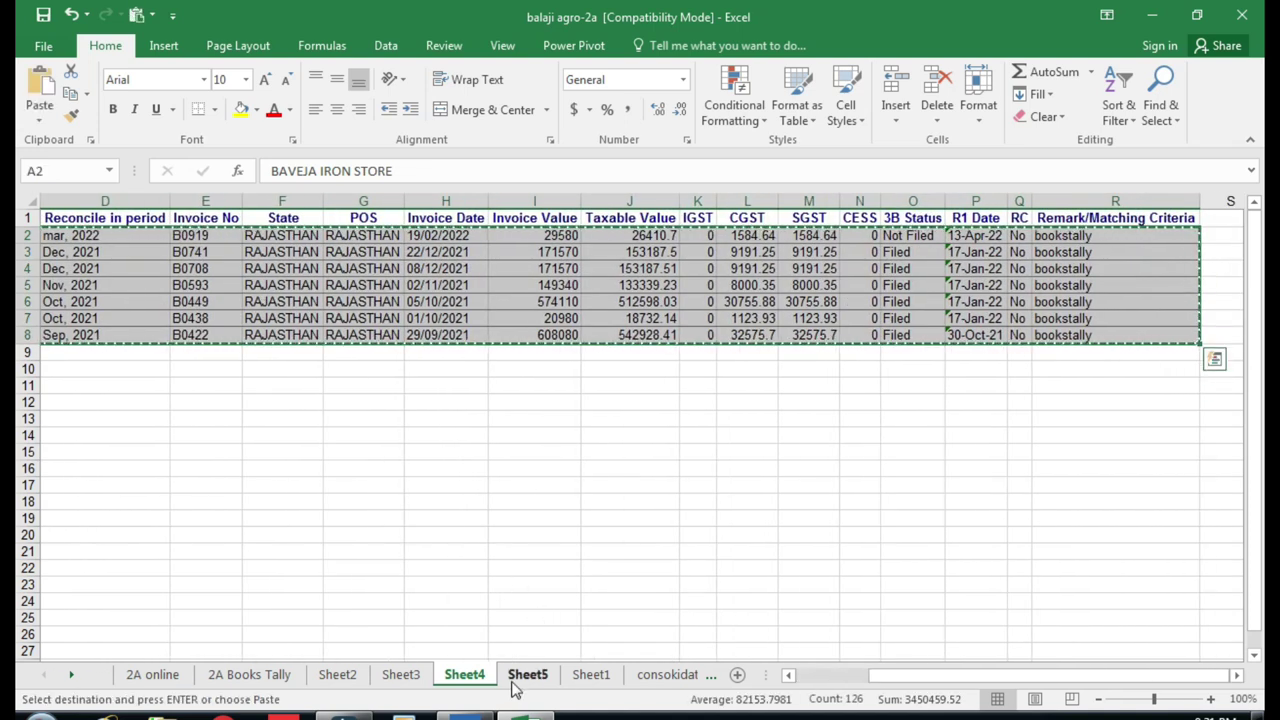
{"action": "left_click", "coordinate": [530, 677]}
{"action": "left_click", "coordinate": [90, 456]}
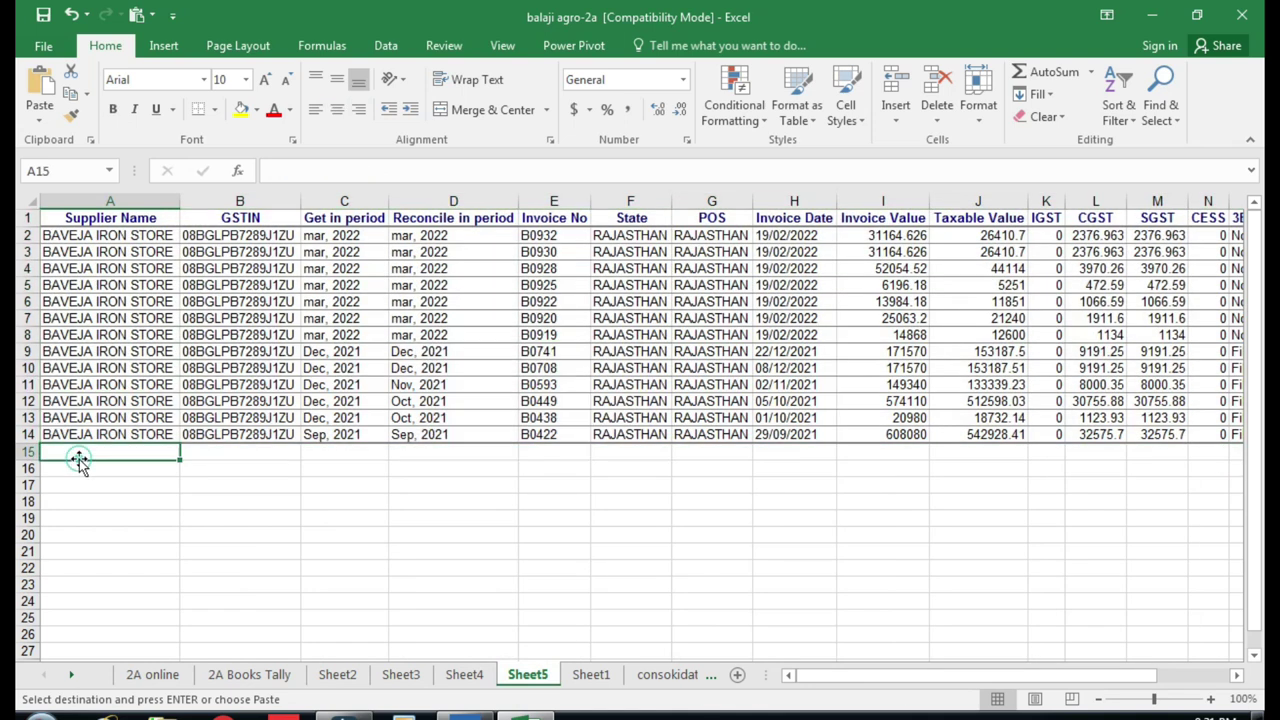
{"action": "key", "text": "ctrl+v"}
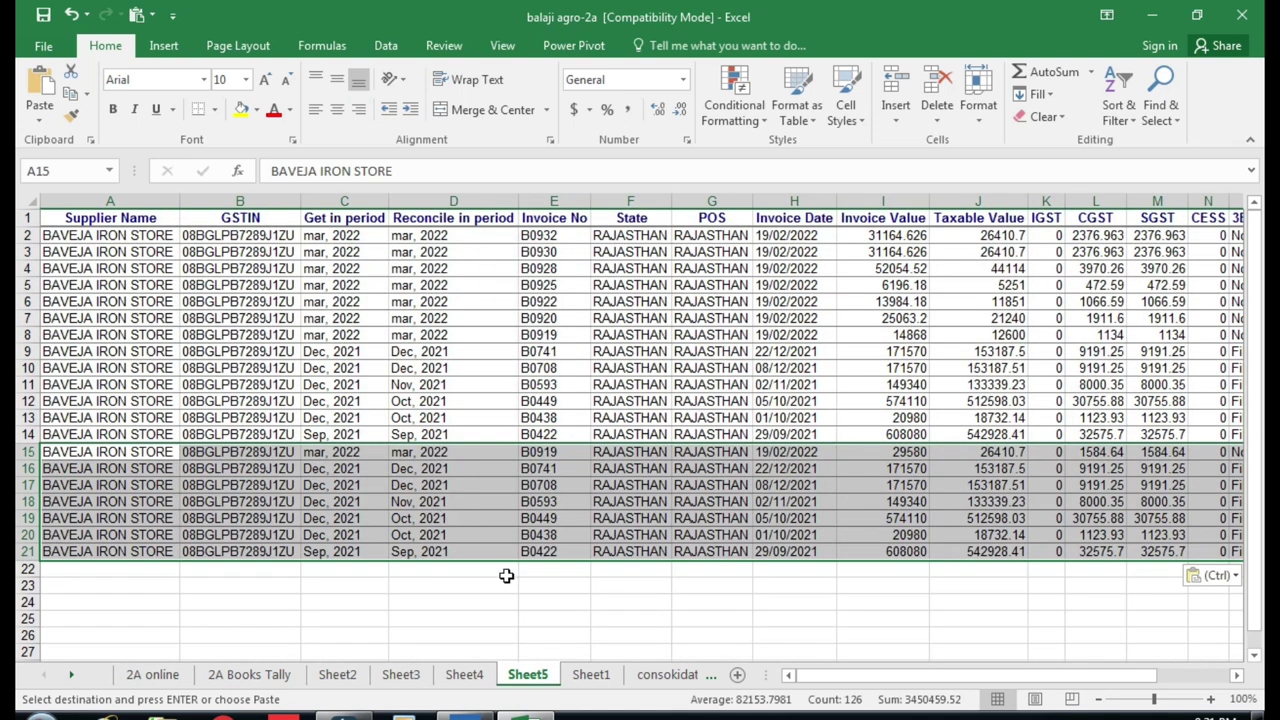
{"action": "left_click", "coordinate": [502, 572]}
Step: Compare the pasted rows' remarks with the online2a rows, then select column E (Invoice No)
{"action": "left_click", "coordinate": [699, 461]}
{"action": "key", "text": "Right"}
{"action": "key", "text": "Right"}
{"action": "key", "text": "Right"}
{"action": "key", "text": "Right"}
{"action": "key", "text": "Right"}
{"action": "key", "text": "Right"}
{"action": "key", "text": "Right"}
{"action": "key", "text": "Left"}
{"action": "key", "text": "Left"}
{"action": "key", "text": "Left"}
{"action": "key", "text": "Left"}
{"action": "key", "text": "Up"}
{"action": "key", "text": "Right"}
{"action": "key", "text": "Up"}
{"action": "key", "text": "Up"}
{"action": "key", "text": "Up"}
{"action": "key", "text": "Up"}
{"action": "key", "text": "Up"}
{"action": "key", "text": "Up"}
{"action": "key", "text": "Up"}
{"action": "key", "text": "Down"}
{"action": "key", "text": "Down"}
{"action": "key", "text": "Down"}
{"action": "key", "text": "Down"}
{"action": "key", "text": "Down"}
{"action": "key", "text": "Down"}
{"action": "key", "text": "Down"}
{"action": "key", "text": "Down"}
{"action": "key", "text": "Down"}
{"action": "key", "text": "Left"}
{"action": "key", "text": "Left"}
{"action": "key", "text": "Left"}
{"action": "key", "text": "Left"}
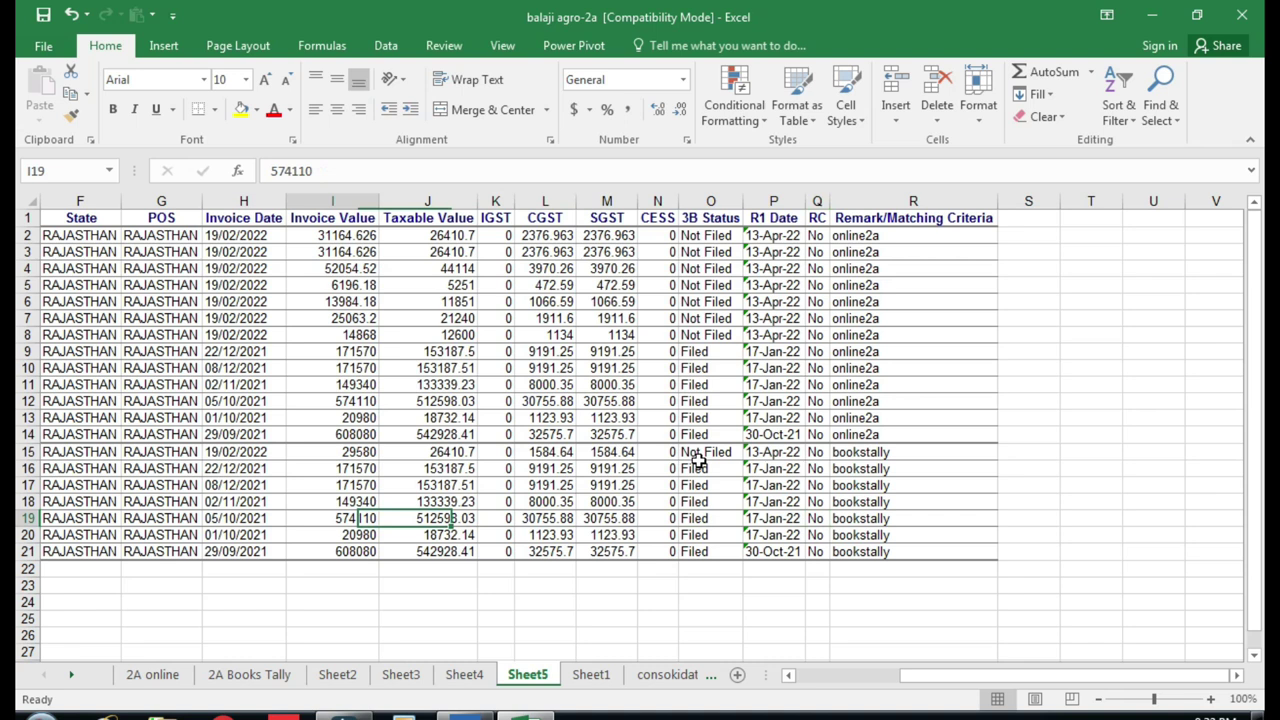
{"action": "key", "text": "Left"}
{"action": "key", "text": "Left"}
{"action": "key", "text": "Left"}
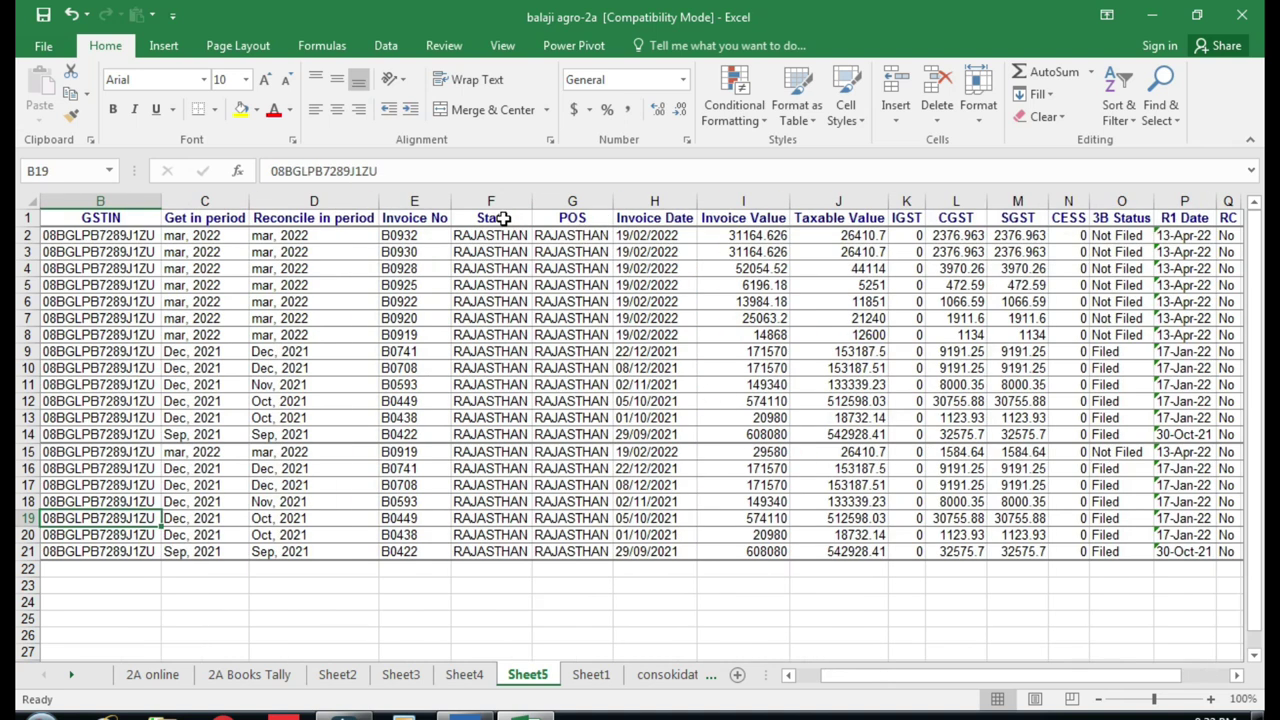
{"action": "left_click_drag", "start_coordinate": [905, 675], "coordinate": [862, 682]}
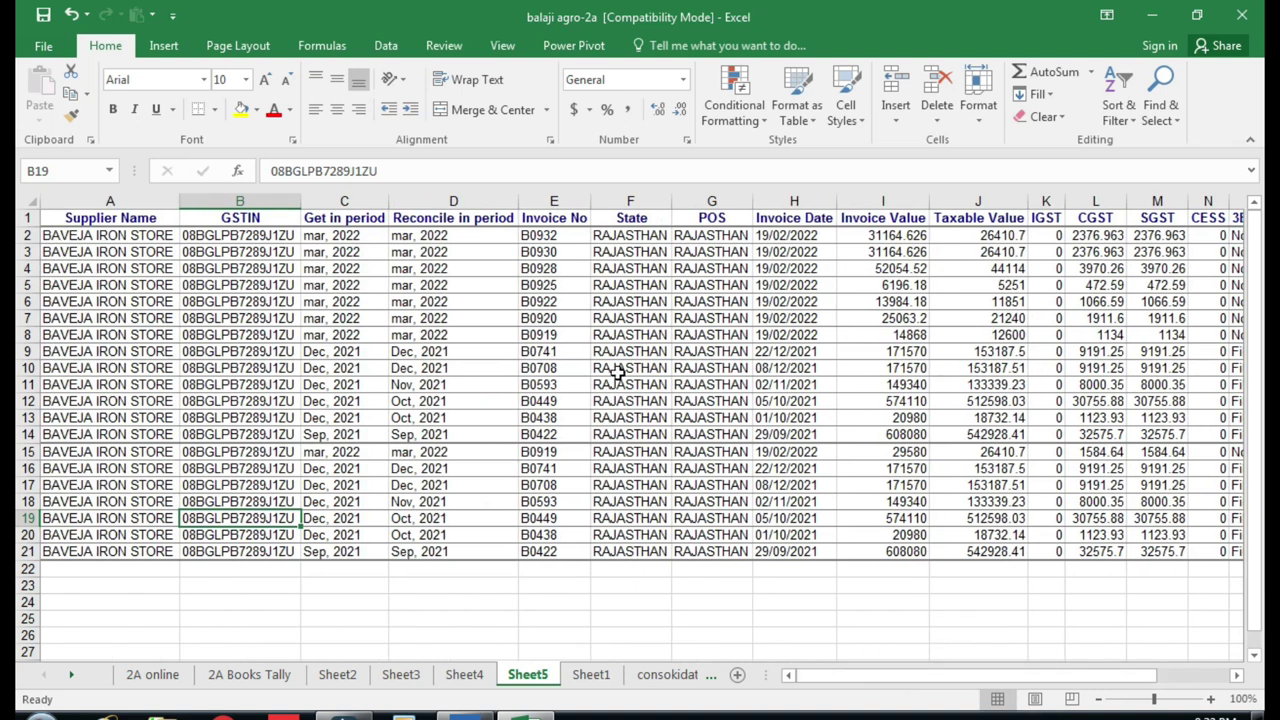
{"action": "left_click", "coordinate": [565, 201]}
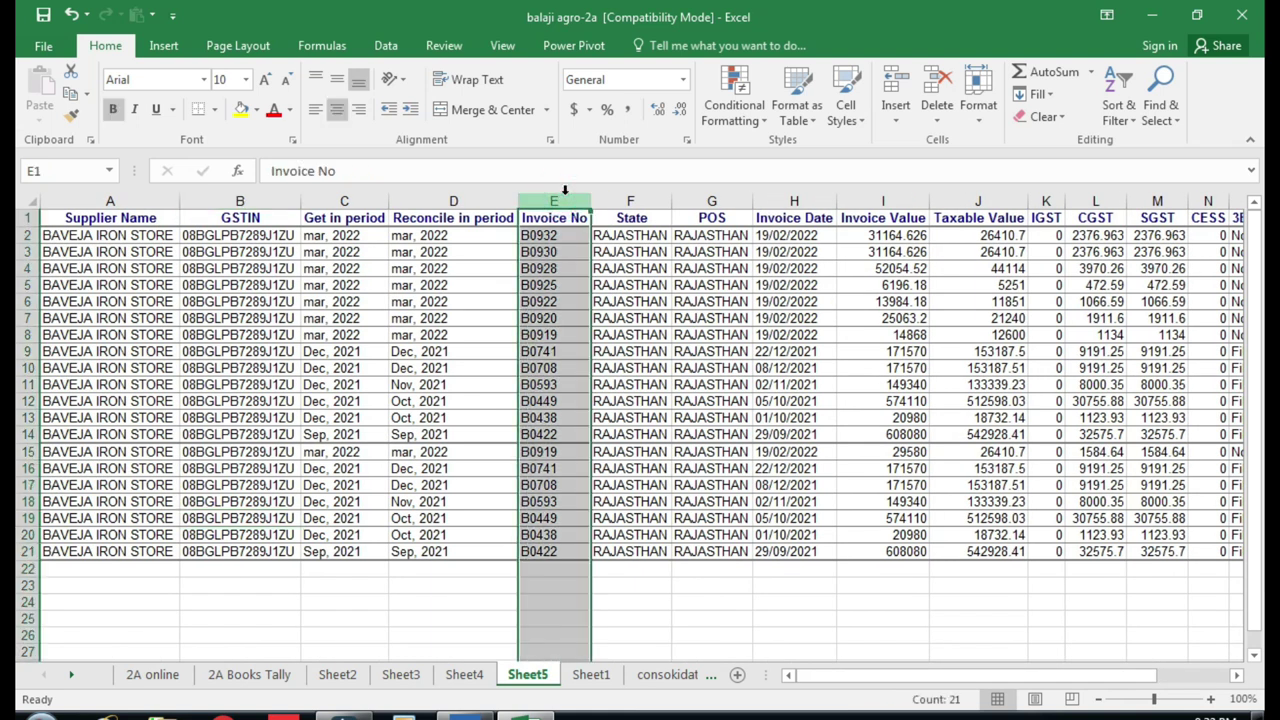
Step: Apply a Duplicate Values rule with a custom green fill to the Invoice No column
{"action": "left_click", "coordinate": [734, 110]}
{"action": "mouse_move", "coordinate": [800, 151]}
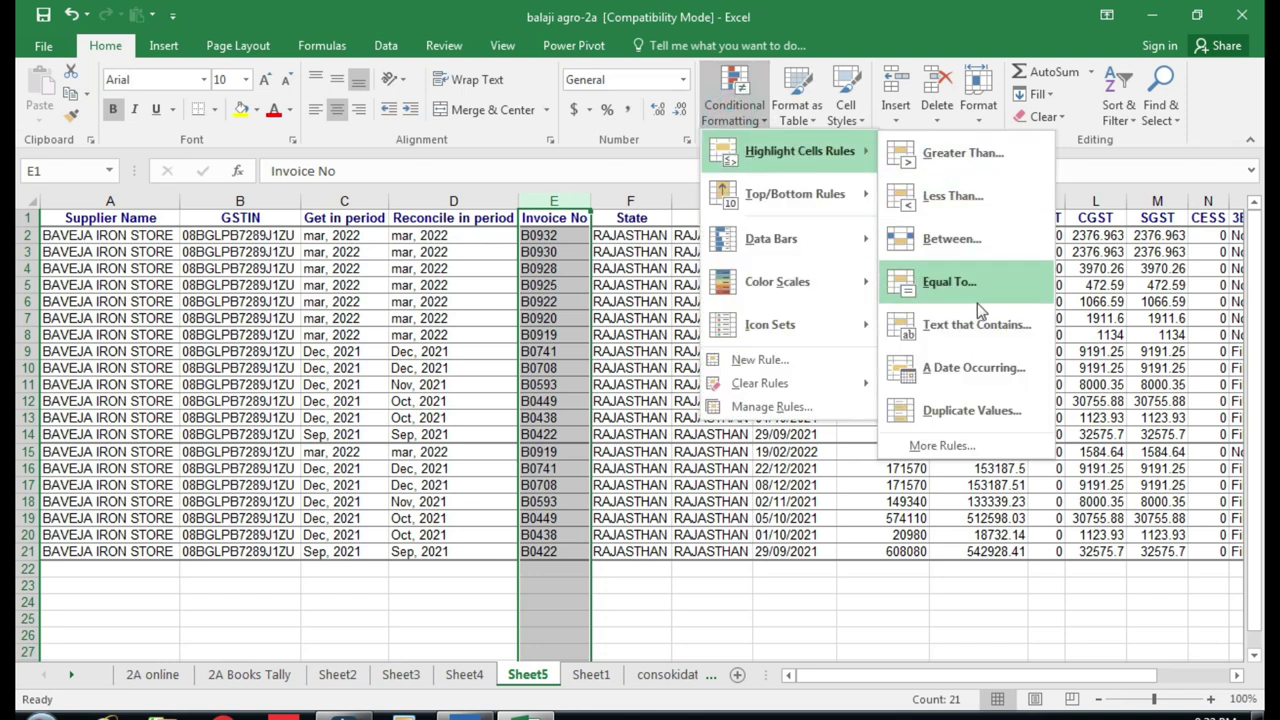
{"action": "left_click", "coordinate": [975, 413]}
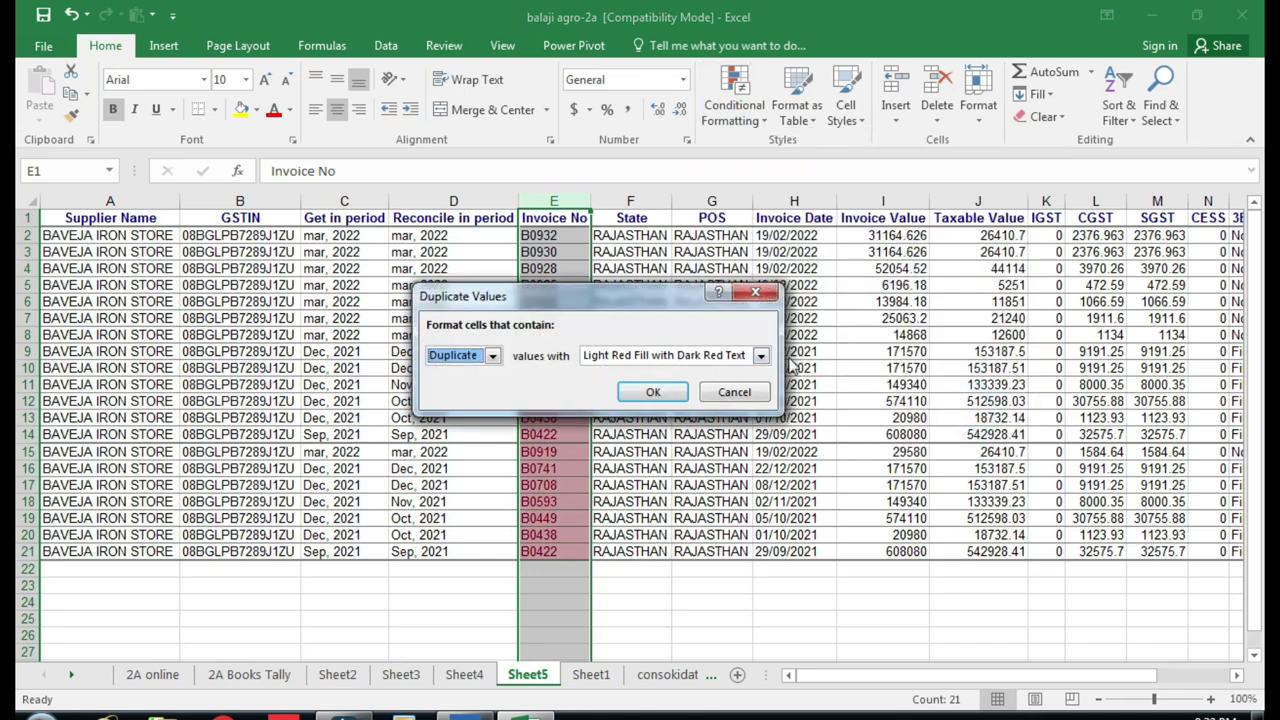
{"action": "left_click", "coordinate": [760, 355]}
{"action": "left_click", "coordinate": [632, 452]}
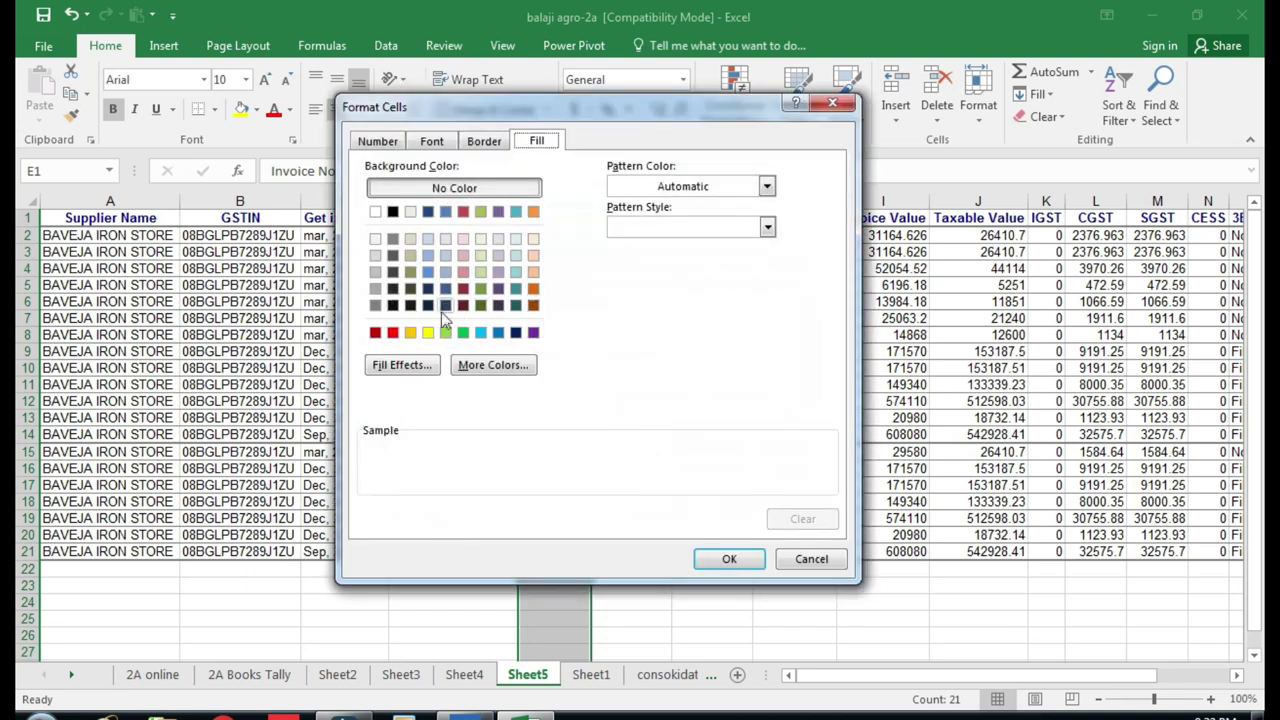
{"action": "left_click", "coordinate": [445, 333]}
{"action": "left_click", "coordinate": [729, 559]}
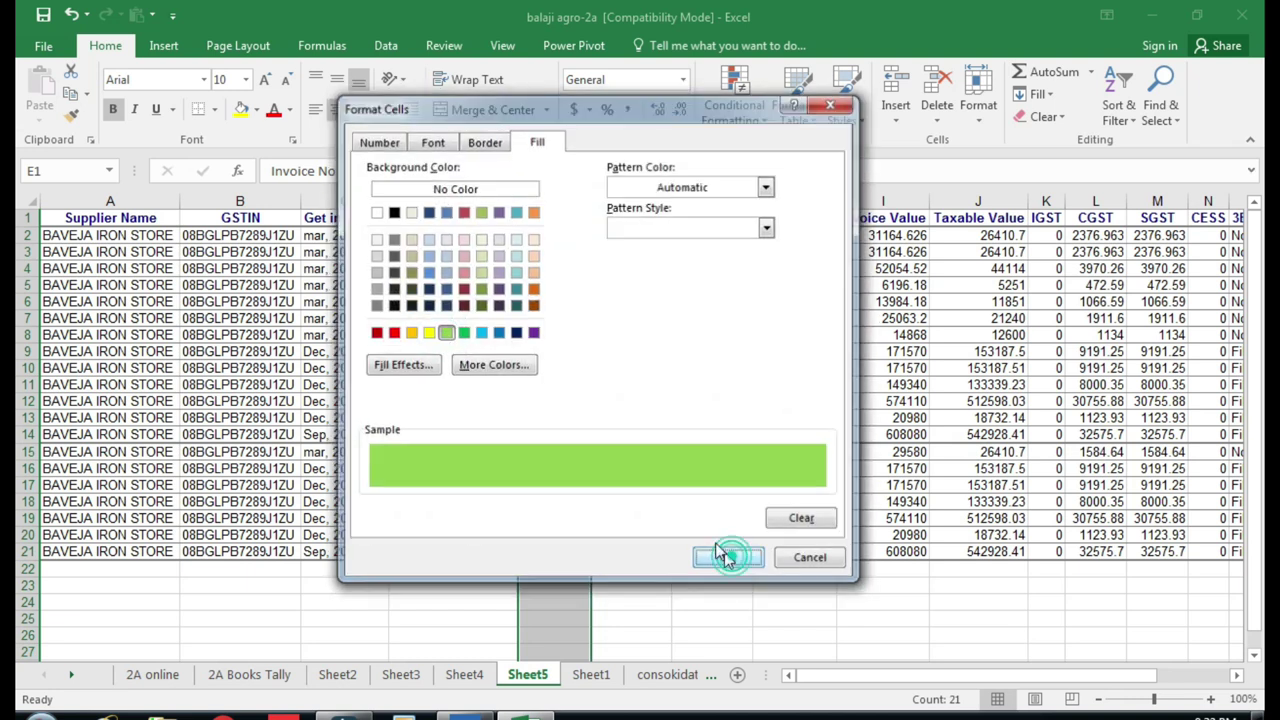
{"action": "left_click", "coordinate": [641, 391]}
{"action": "left_click", "coordinate": [562, 466]}
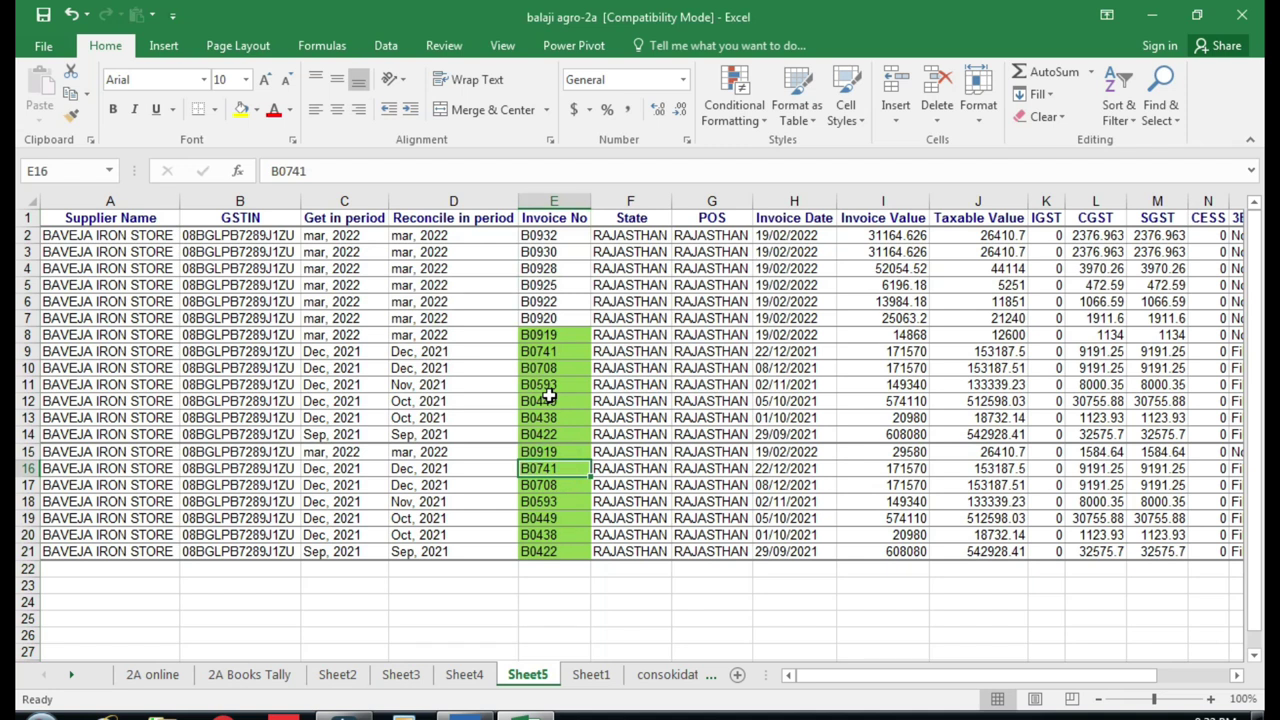
{"action": "left_click", "coordinate": [553, 332]}
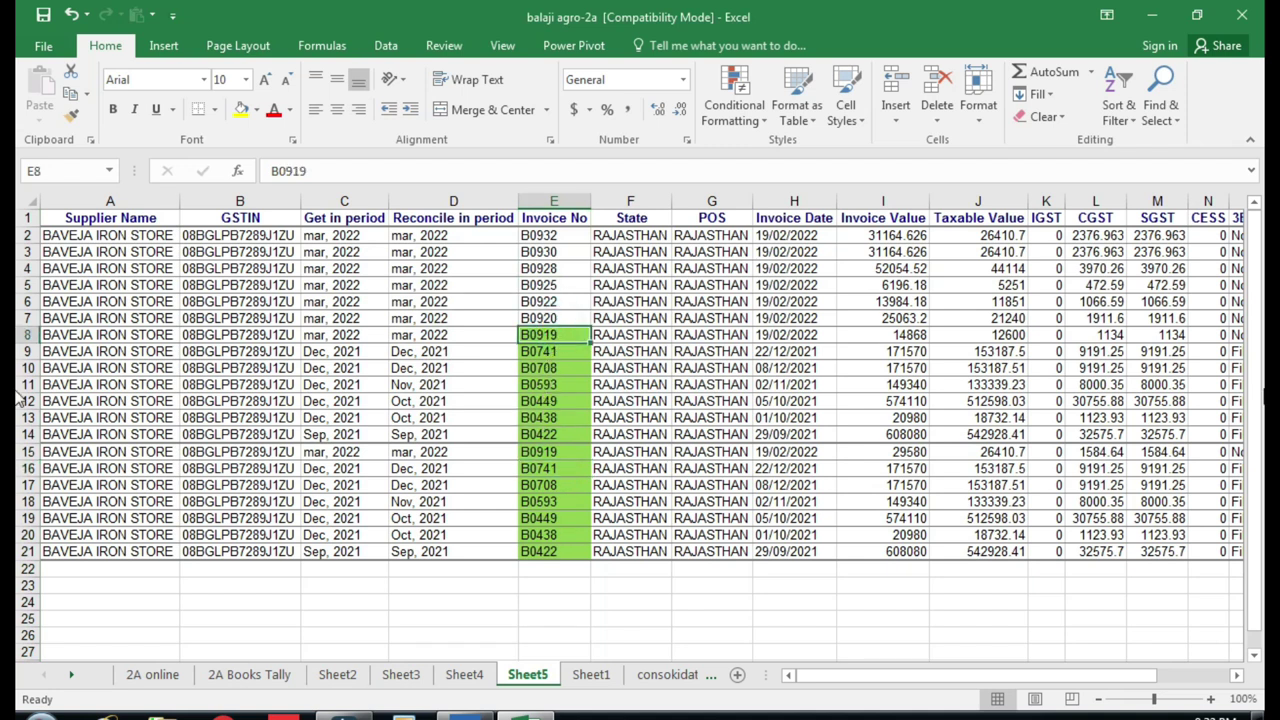
Step: Select and review the unmatched invoice rows 2 to 7 through the Remark column
{"action": "key", "text": "Up"}
{"action": "key", "text": "Up"}
{"action": "key", "text": "Up"}
{"action": "key", "text": "Up"}
{"action": "key", "text": "Up"}
{"action": "key", "text": "Down"}
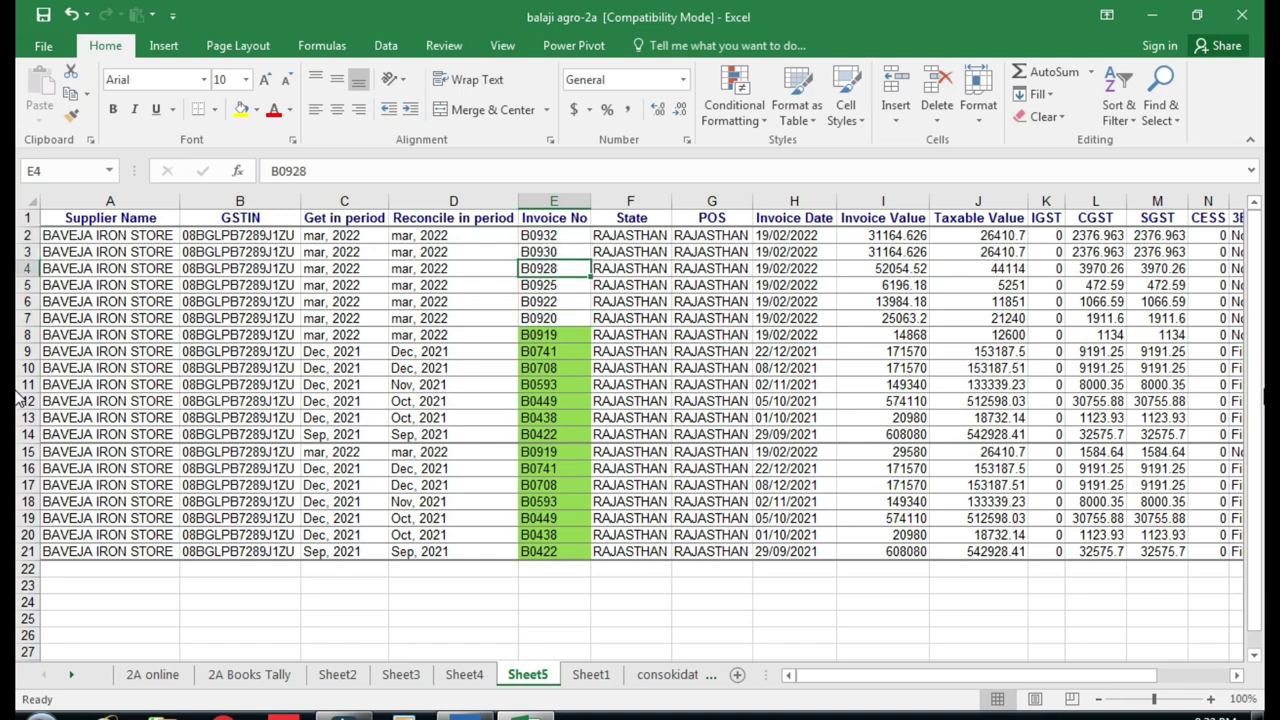
{"action": "key", "text": "Up"}
{"action": "key", "text": "Up"}
{"action": "key", "text": "shift+Down"}
{"action": "key", "text": "shift+Down"}
{"action": "key", "text": "shift+Down"}
{"action": "key", "text": "shift+Down"}
{"action": "key", "text": "shift+Down"}
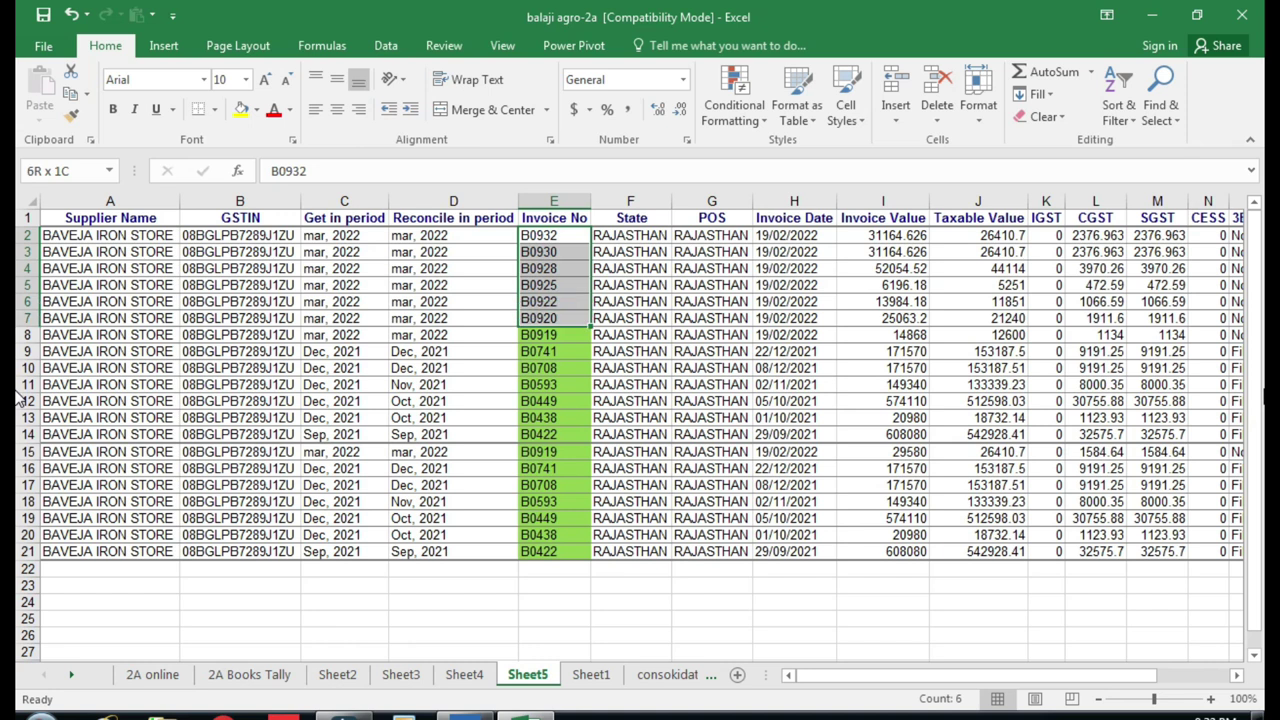
{"action": "key", "text": "shift+Right"}
{"action": "key", "text": "shift+Right"}
{"action": "key", "text": "shift+Right"}
{"action": "key", "text": "shift+Right"}
{"action": "key", "text": "shift+Right"}
{"action": "key", "text": "shift+Right"}
{"action": "key", "text": "shift+Right"}
{"action": "key", "text": "shift+Right"}
{"action": "key", "text": "shift+Right"}
{"action": "key", "text": "shift+Right"}
{"action": "key", "text": "shift+Left"}
{"action": "key", "text": "shift+Left"}
{"action": "key", "text": "shift+Left"}
{"action": "key", "text": "shift+Left"}
{"action": "key", "text": "shift+Left"}
{"action": "key", "text": "shift+Right"}
{"action": "key", "text": "shift+Right"}
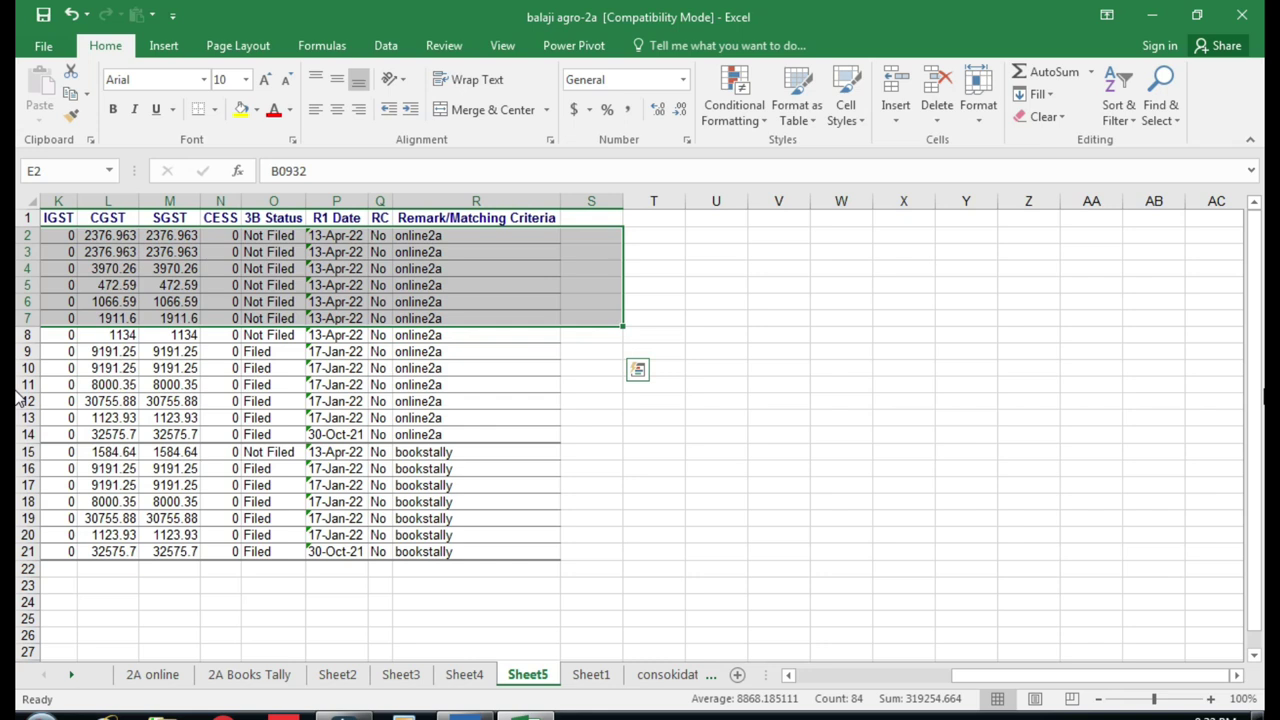
{"action": "key", "text": "shift+Left"}
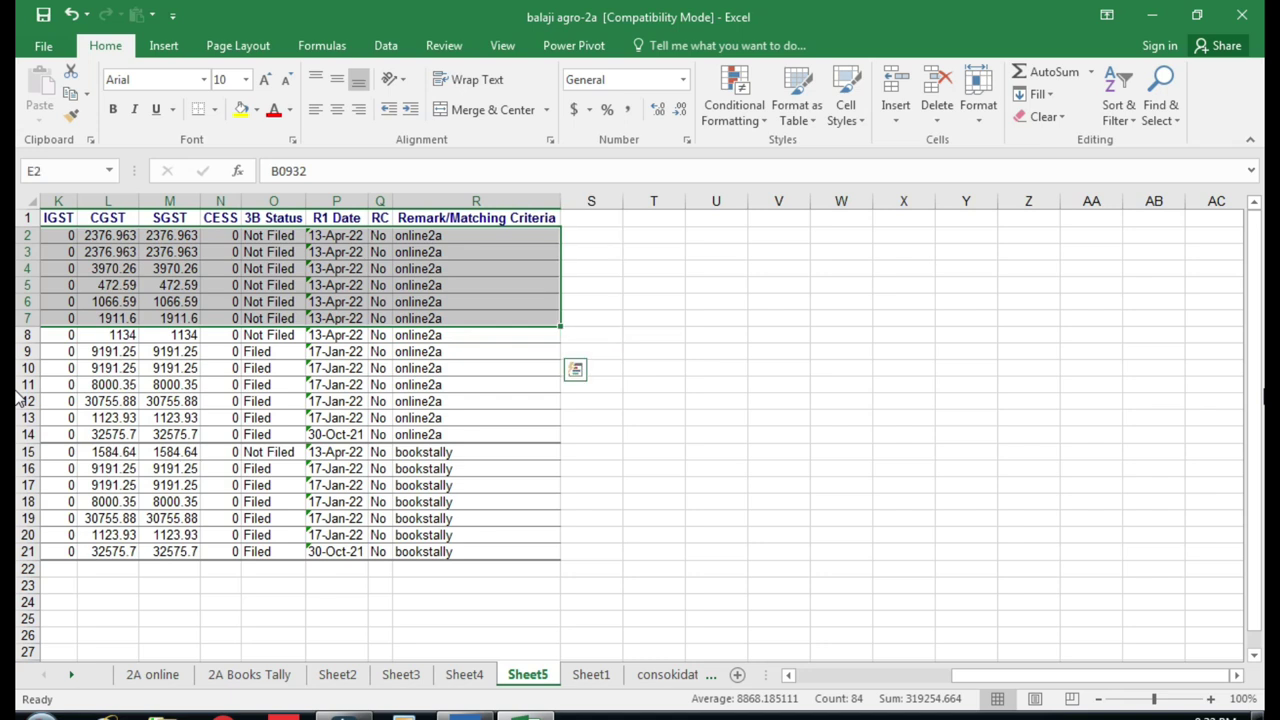
{"action": "key", "text": "Left"}
{"action": "key", "text": "Left"}
{"action": "key", "text": "Left"}
{"action": "key", "text": "Left"}
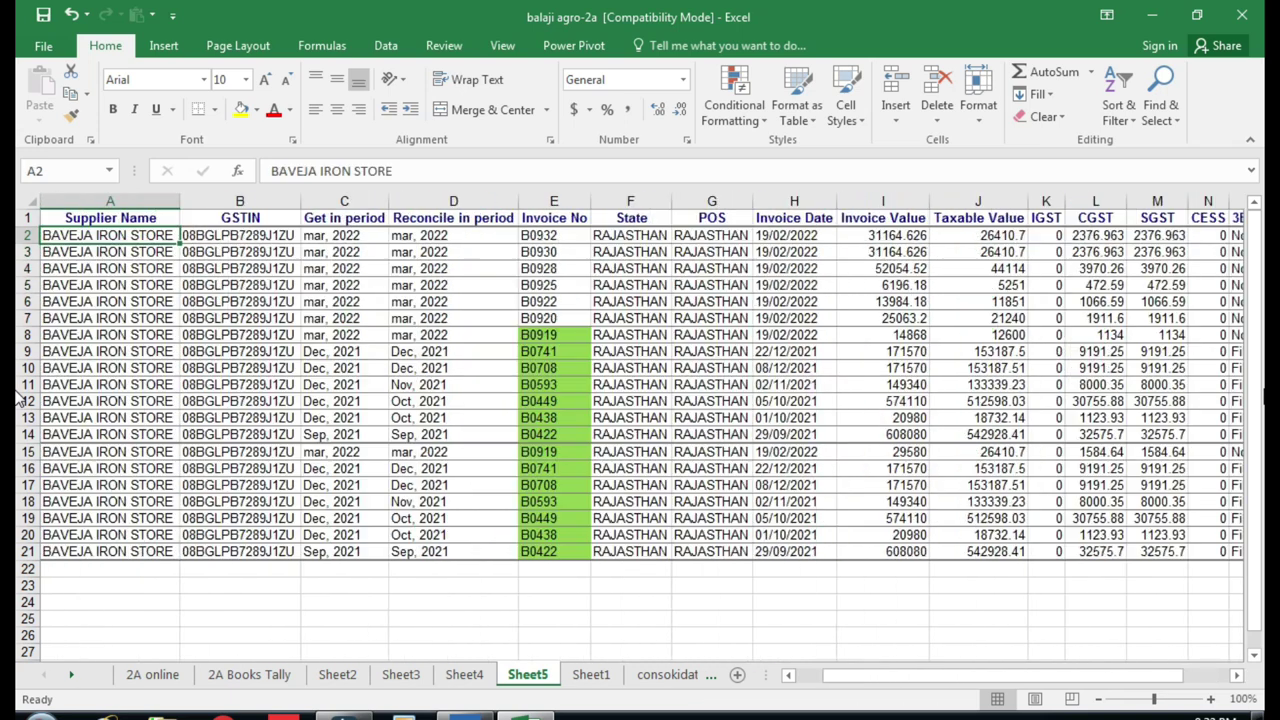
{"action": "key", "text": "Right"}
{"action": "key", "text": "Right"}
{"action": "key", "text": "Right"}
{"action": "key", "text": "Right"}
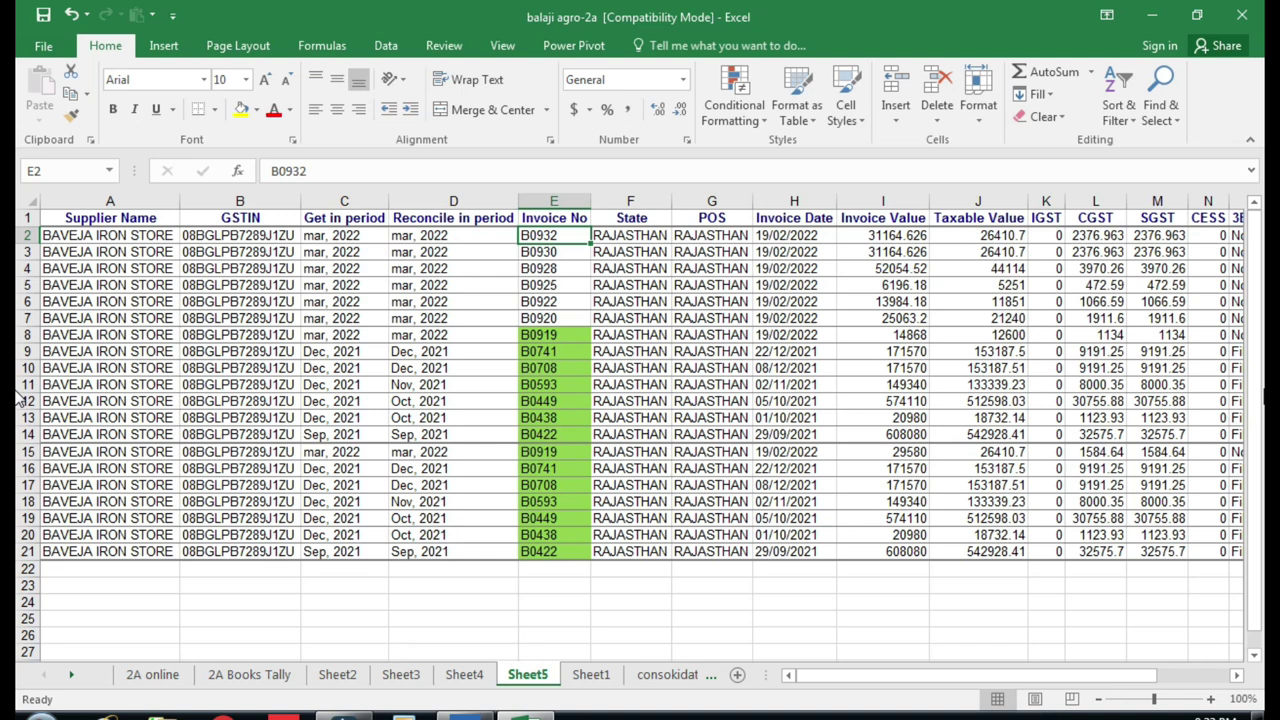
Step: Scan the invoice numbers once more, then return to the Sheet1 pivot
{"action": "key", "text": "Down"}
{"action": "key", "text": "Down"}
{"action": "key", "text": "Down"}
{"action": "key", "text": "Down"}
{"action": "key", "text": "Up"}
{"action": "key", "text": "Up"}
{"action": "key", "text": "Up"}
{"action": "key", "text": "Up"}
{"action": "key", "text": "Up"}
{"action": "key", "text": "Down"}
{"action": "key", "text": "Down"}
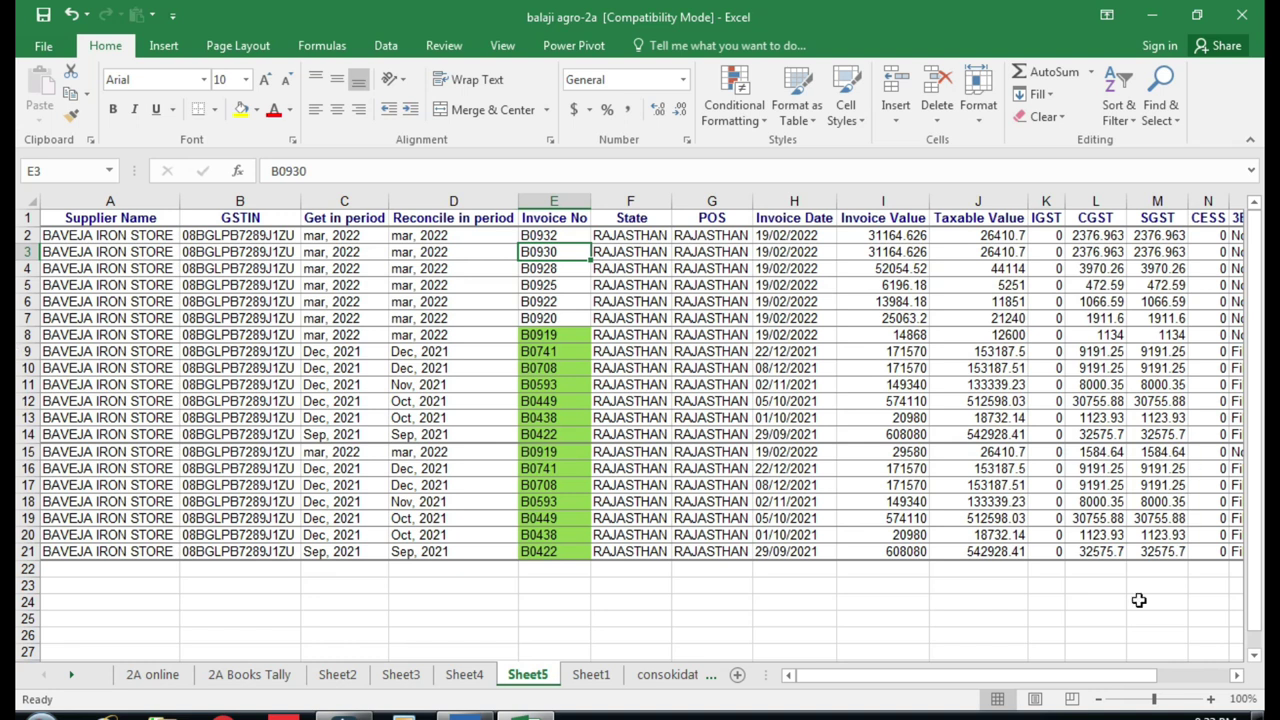
{"action": "left_click", "coordinate": [591, 675]}
Step: Add Supplier Name to the pivot's Rows under GSTIN, accepting the replace prompt
{"action": "scroll", "coordinate": [178, 325], "scroll_direction": "up", "scroll_amount": 1}
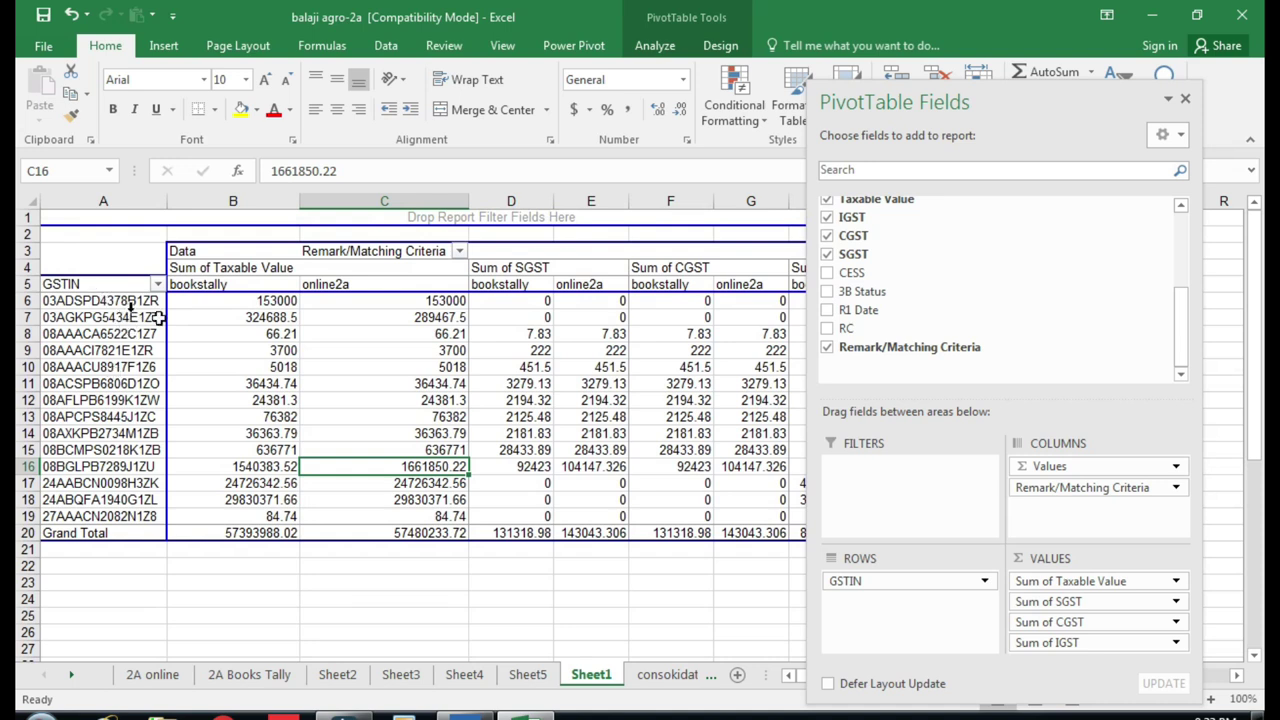
{"action": "left_click_drag", "start_coordinate": [1180, 325], "coordinate": [1182, 240]}
{"action": "left_click_drag", "start_coordinate": [884, 206], "coordinate": [897, 619]}
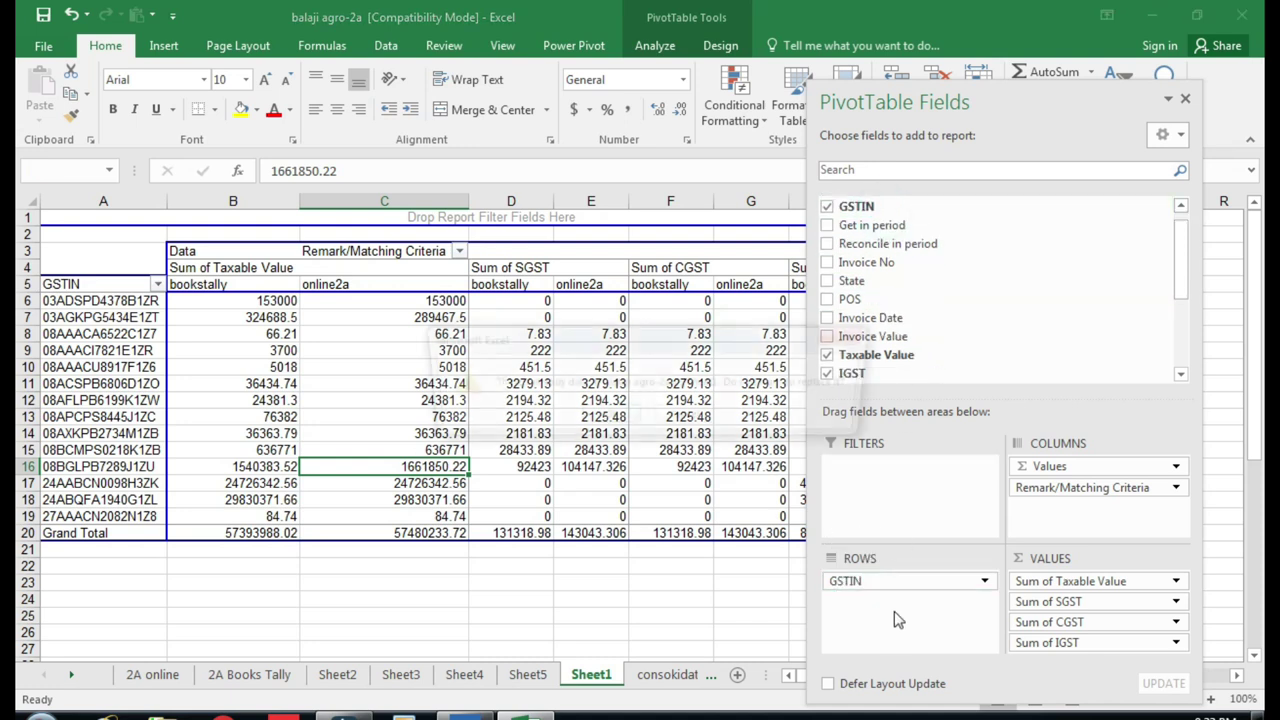
{"action": "left_click", "coordinate": [592, 424]}
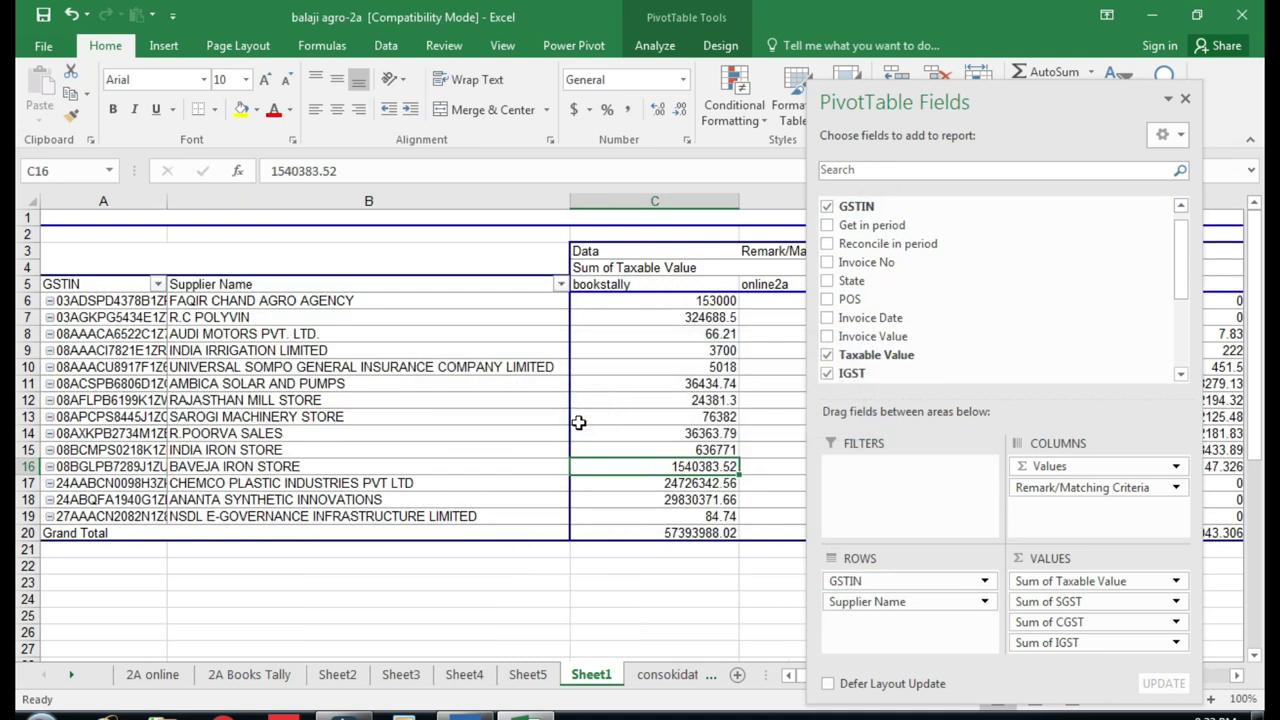
Step: Browse suppliers such as FAQIR CHAND AGRO AGENCY and INDIA IRRIGATION LIMITED beside their GSTINs
{"action": "left_click", "coordinate": [352, 433]}
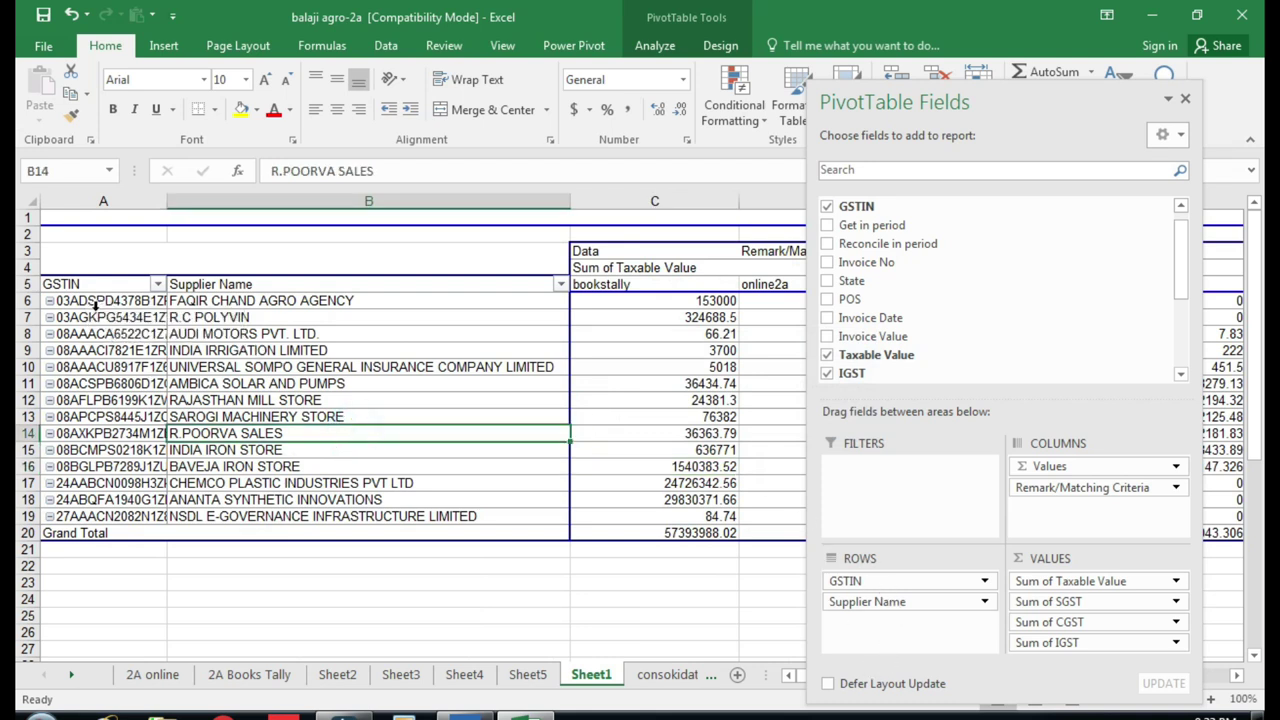
{"action": "left_click", "coordinate": [97, 305]}
{"action": "left_click", "coordinate": [207, 305]}
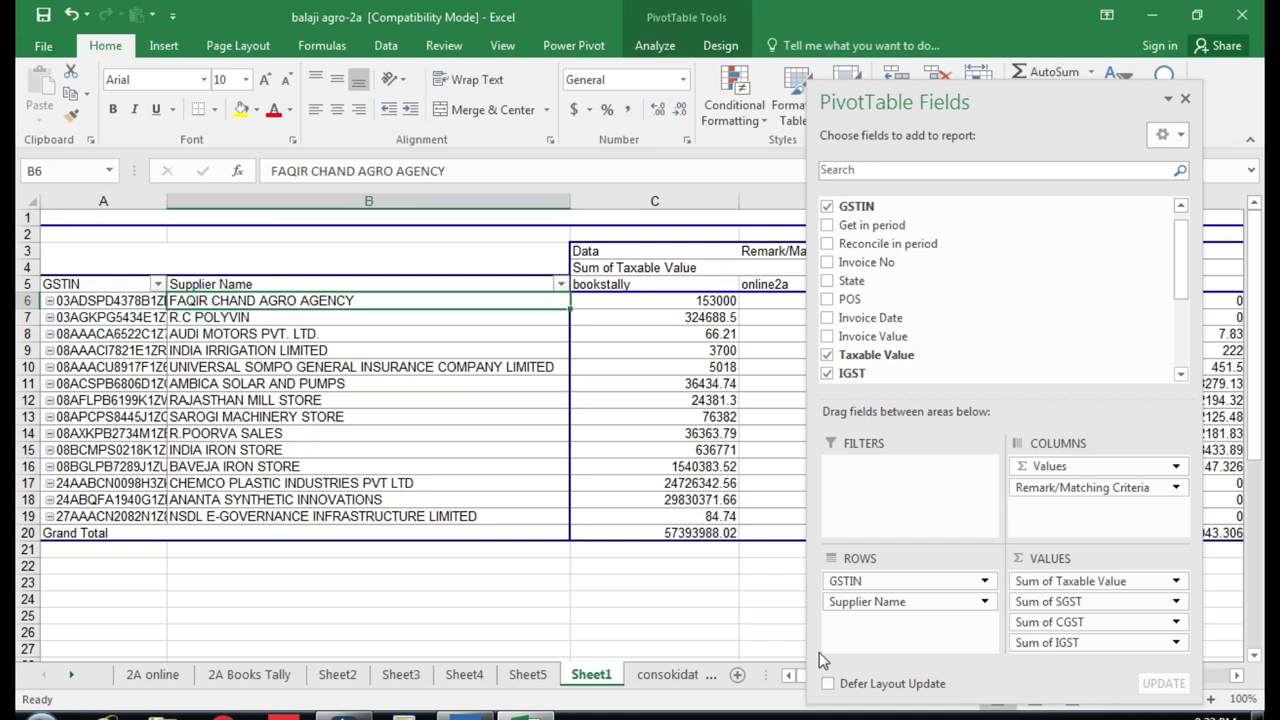
{"action": "key", "text": "Down"}
{"action": "key", "text": "Down"}
{"action": "key", "text": "Left"}
{"action": "key", "text": "Right"}
{"action": "key", "text": "Down"}
{"action": "key", "text": "Left"}
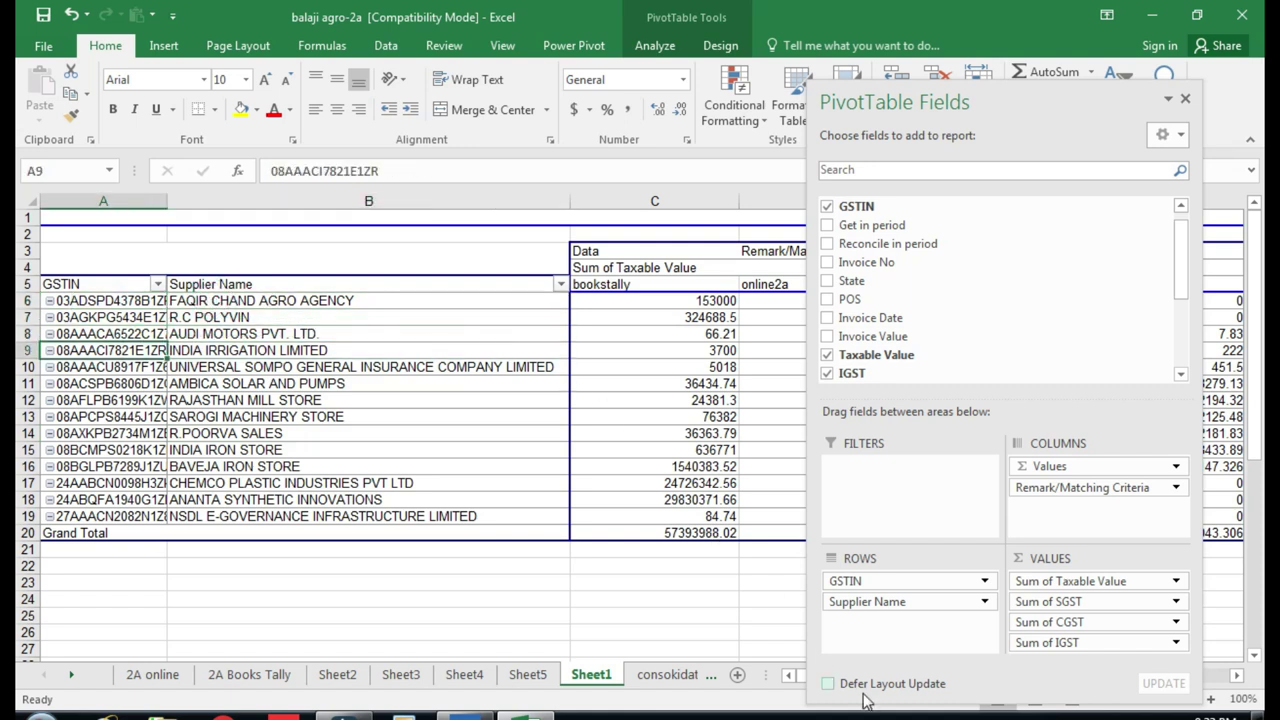
{"action": "key", "text": "Right"}
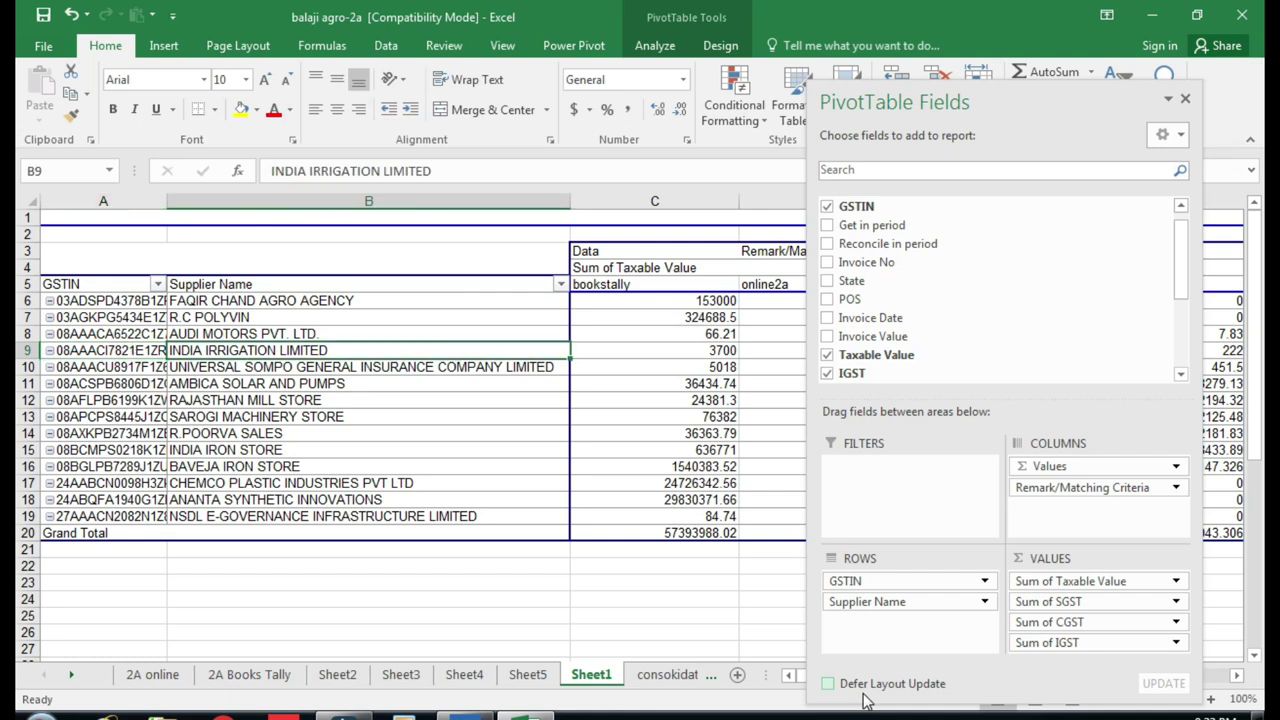
Step: Try drilling into INDIA IRRIGATION LIMITED, then cancel the Show Detail dialog
{"action": "double_click", "coordinate": [267, 350]}
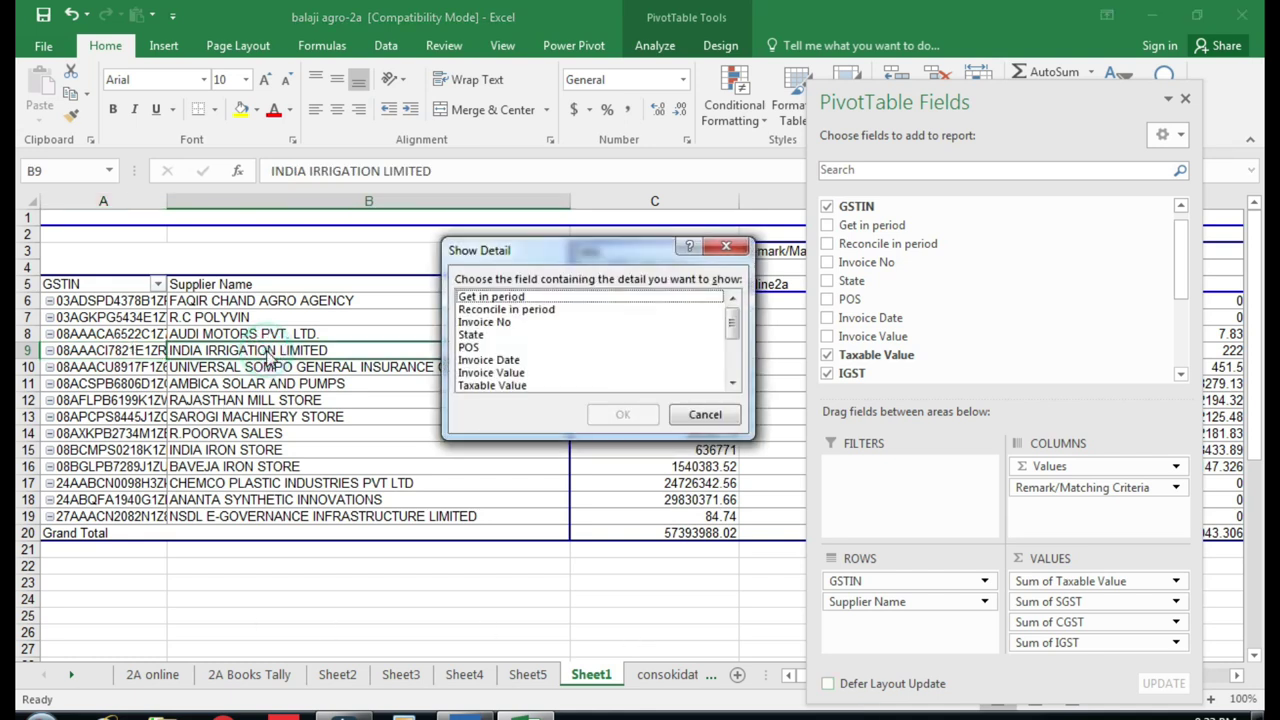
{"action": "left_click", "coordinate": [545, 312]}
{"action": "left_click", "coordinate": [490, 347]}
{"action": "left_click", "coordinate": [490, 372]}
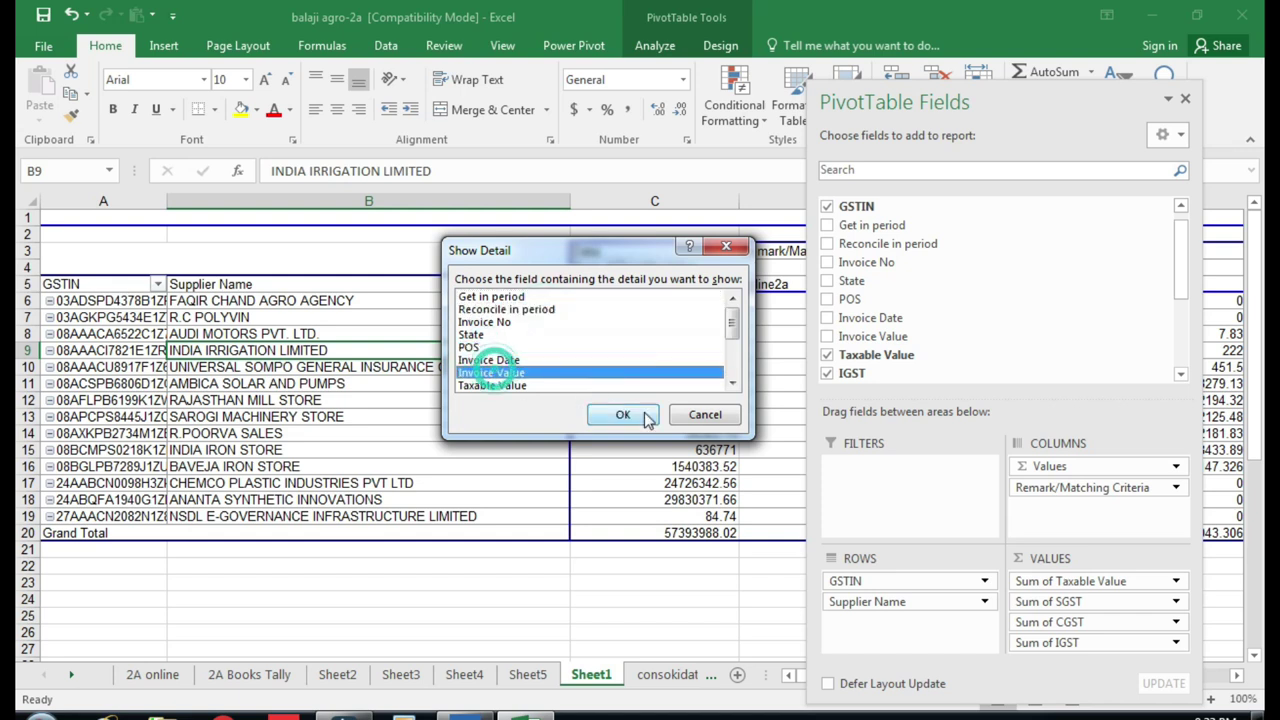
{"action": "left_click", "coordinate": [714, 417]}
Step: Move Supplier Name before GSTIN in Rows, restore GSTIN first, and click outside the pivot
{"action": "scroll", "coordinate": [792, 524], "scroll_direction": "down", "scroll_amount": 1}
{"action": "left_click_drag", "start_coordinate": [882, 577], "coordinate": [890, 615]}
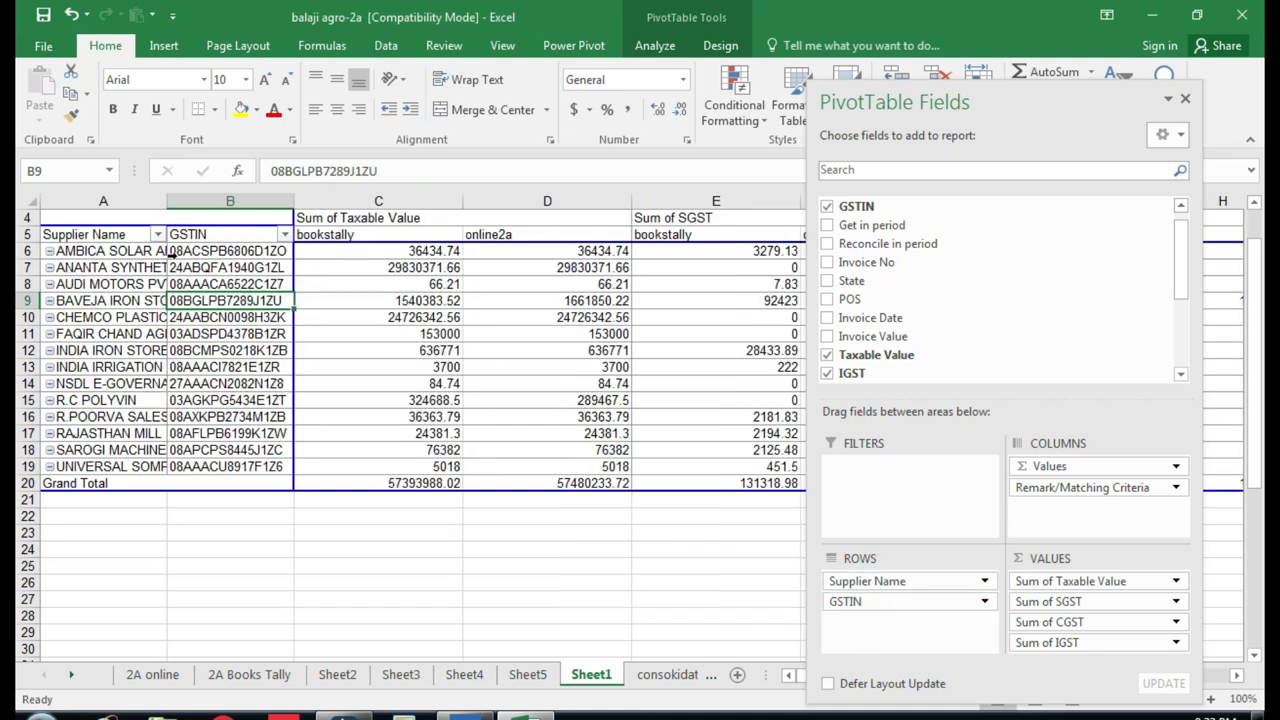
{"action": "left_click", "coordinate": [95, 252]}
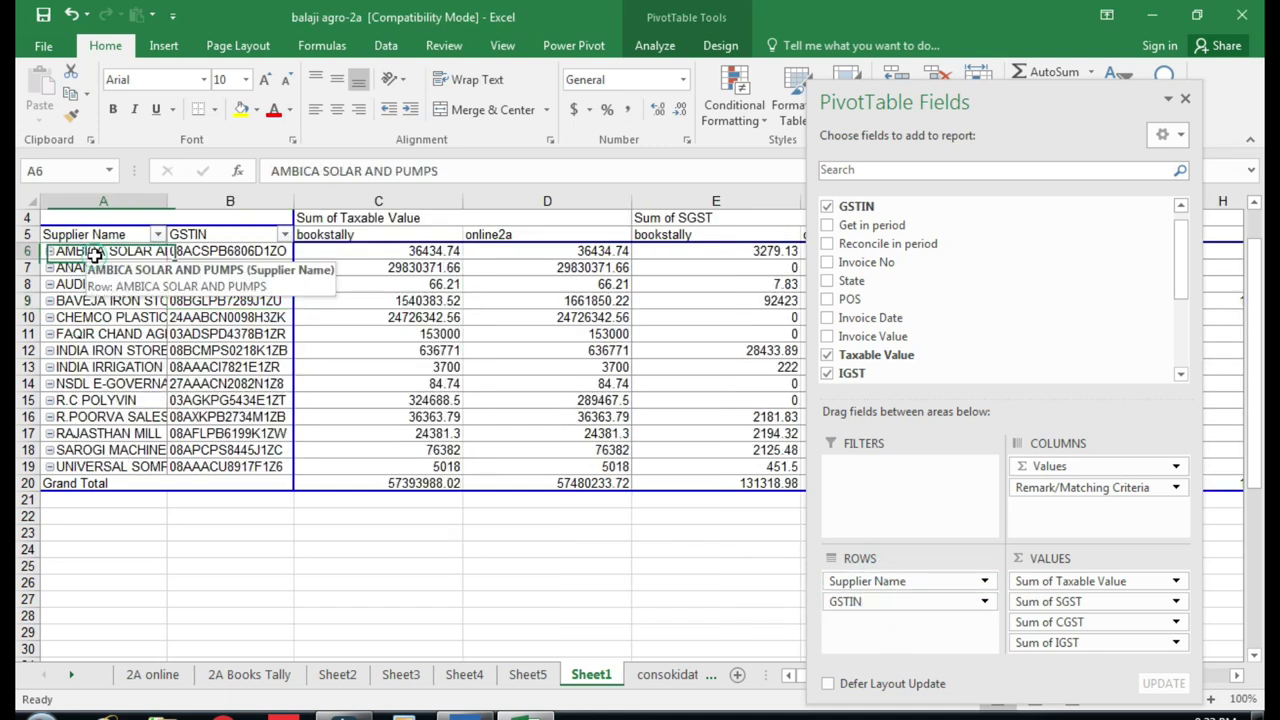
{"action": "left_click", "coordinate": [200, 252]}
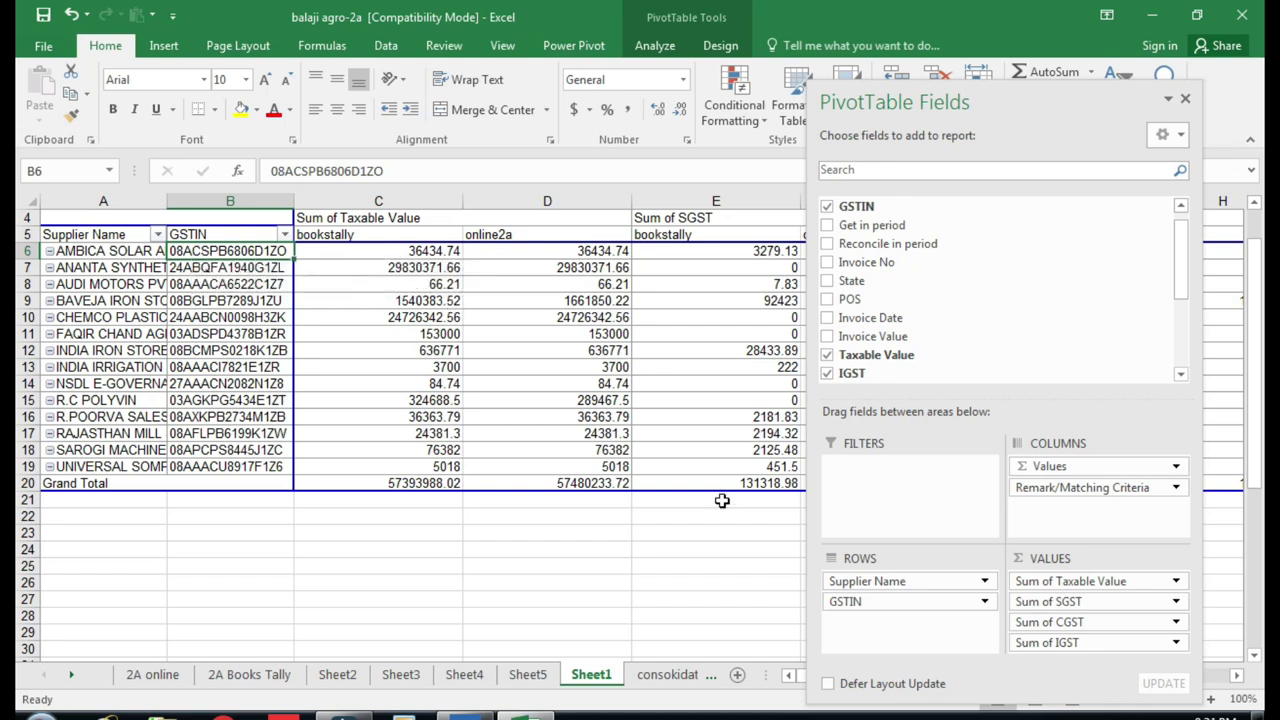
{"action": "left_click_drag", "start_coordinate": [868, 581], "coordinate": [868, 618]}
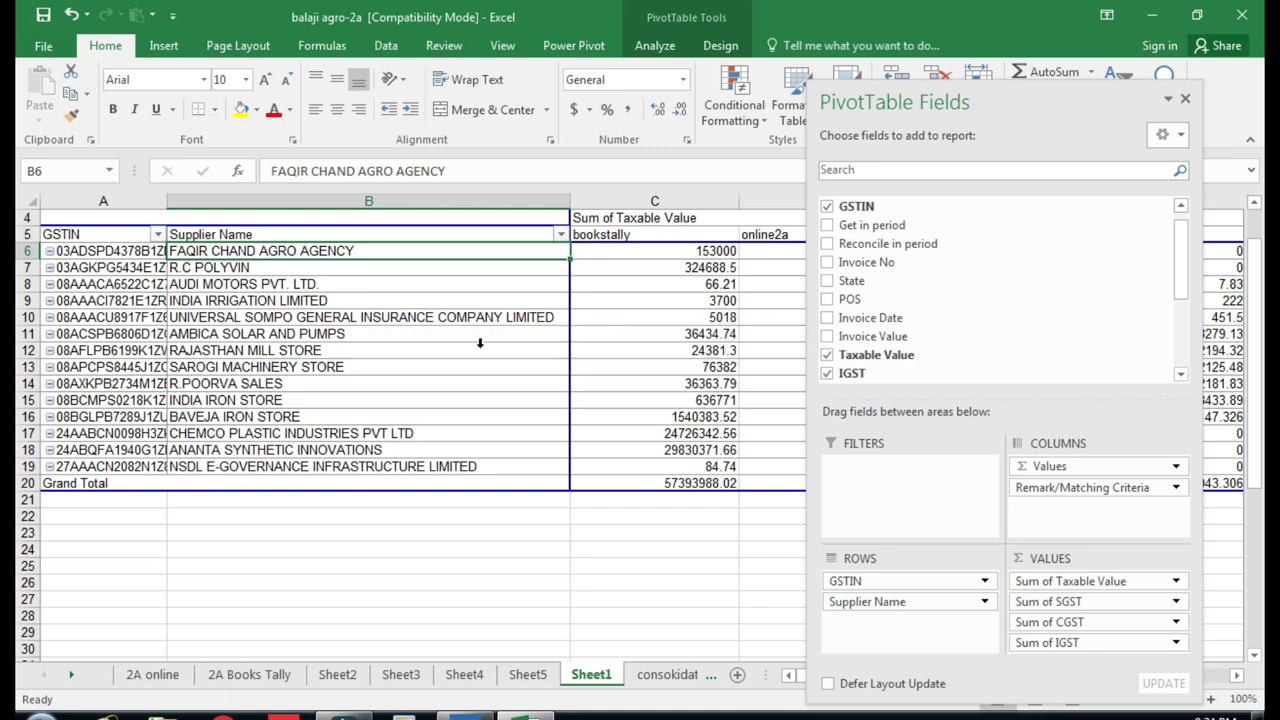
{"action": "left_click", "coordinate": [482, 566]}
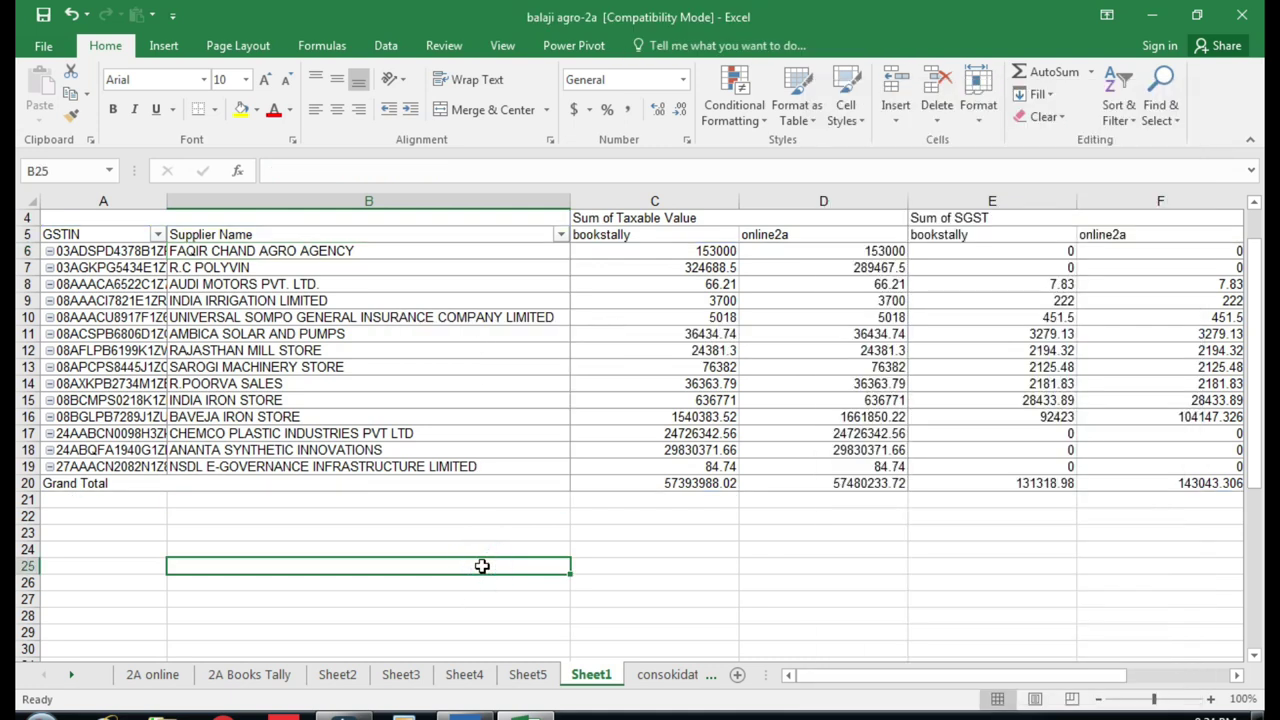